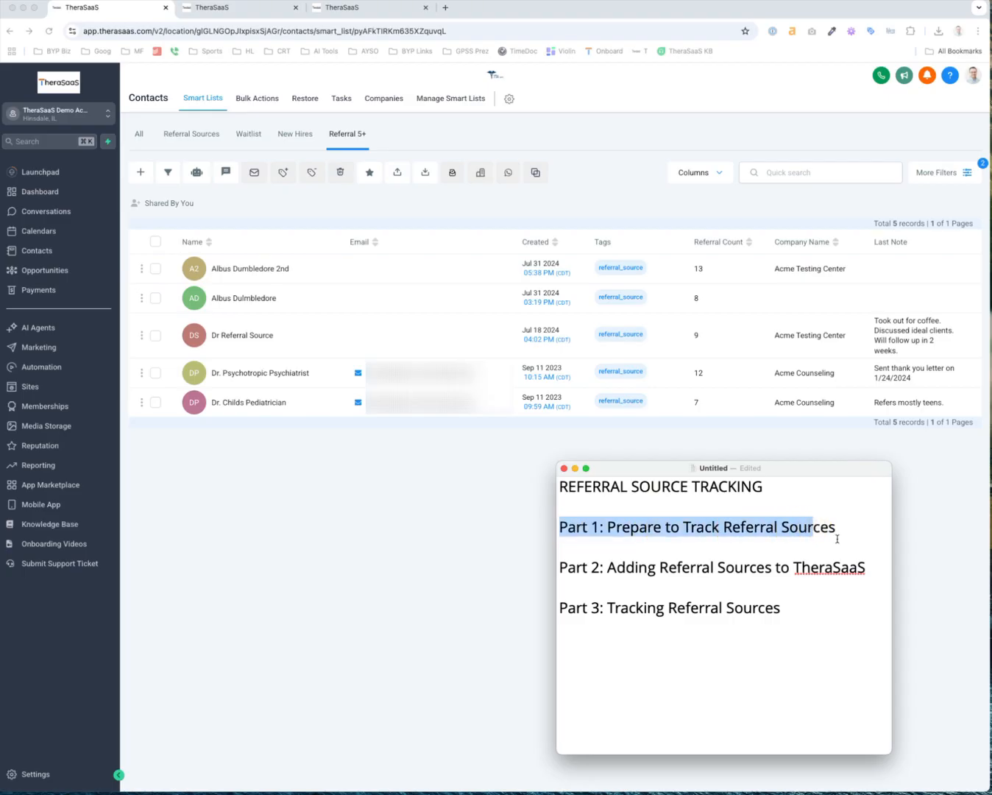
# Move the outline notes window aside and open the Webinar account's settings
pyautogui.click(691, 568)
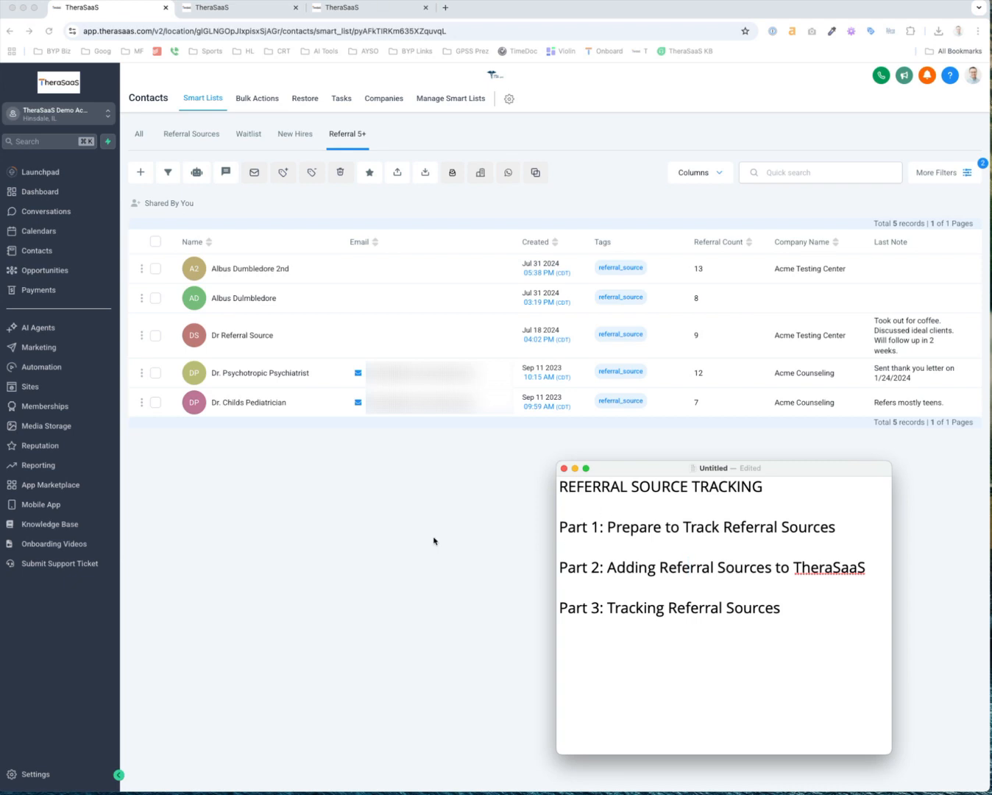
pyautogui.click(671, 469)
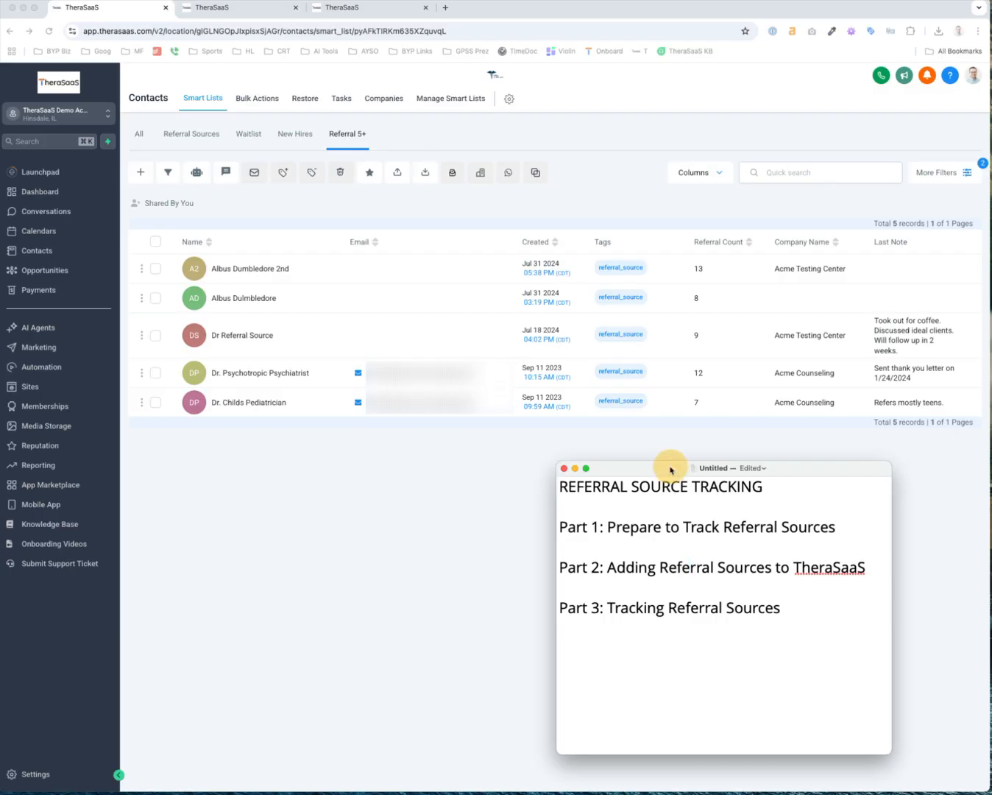
pyautogui.moveTo(671, 468); pyautogui.dragTo(704, 452)
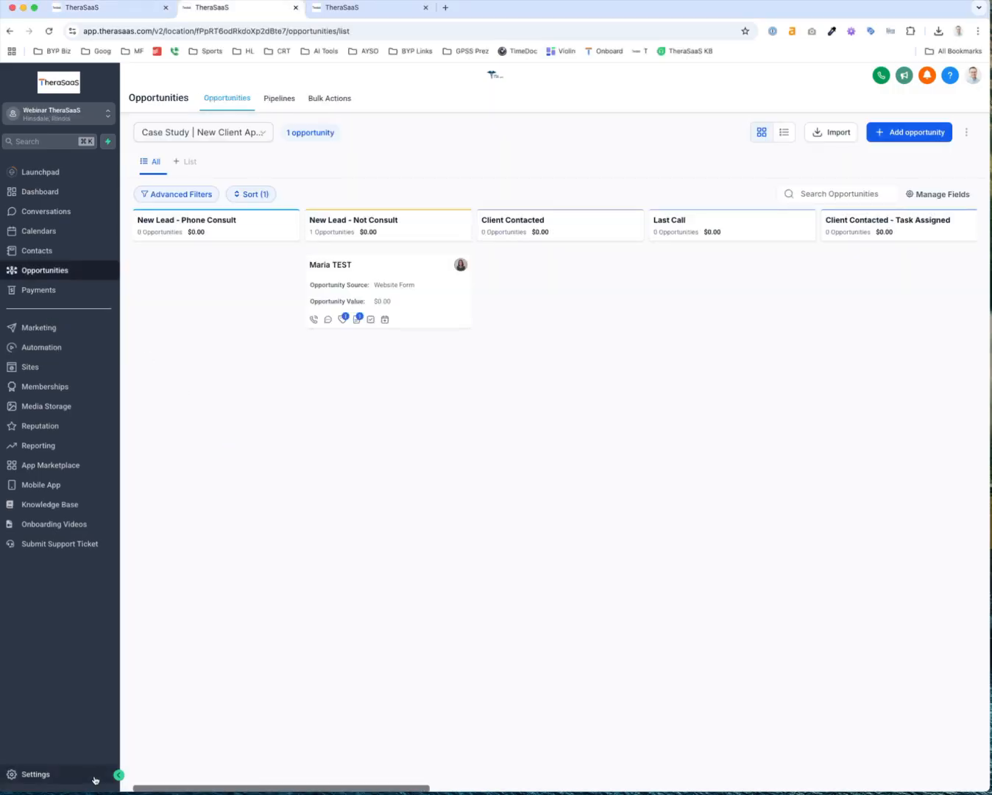
pyautogui.click(33, 777)
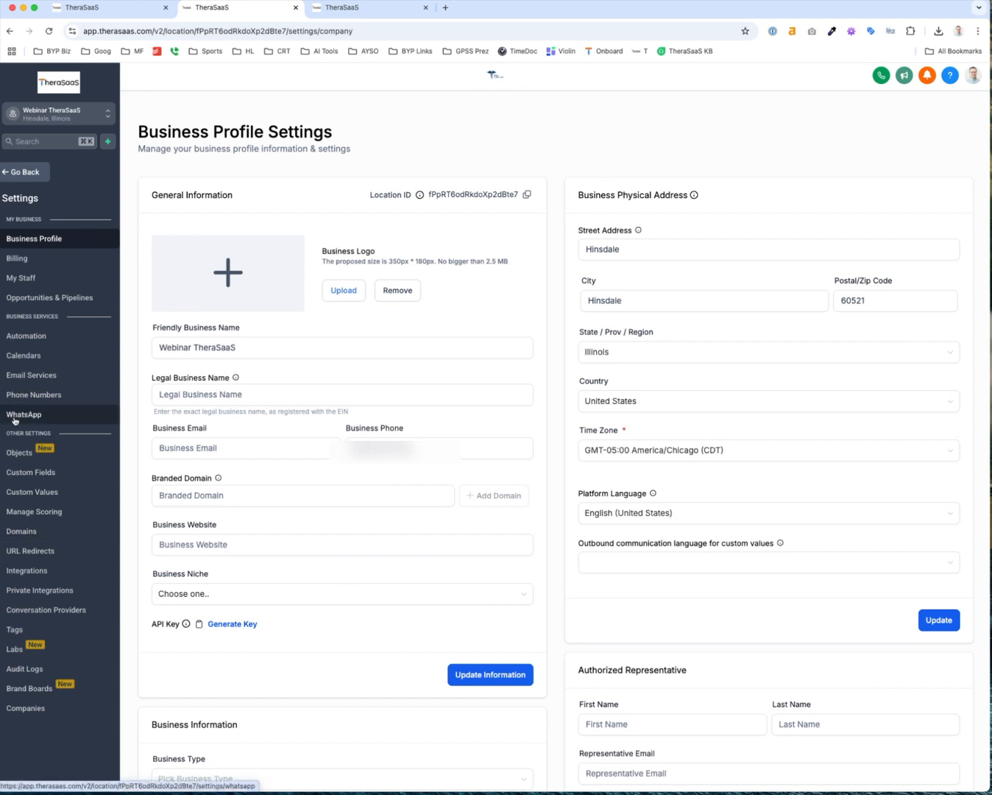
# Check the Tags list for existing 'ref' tags, then clear the search
pyautogui.click(16, 633)
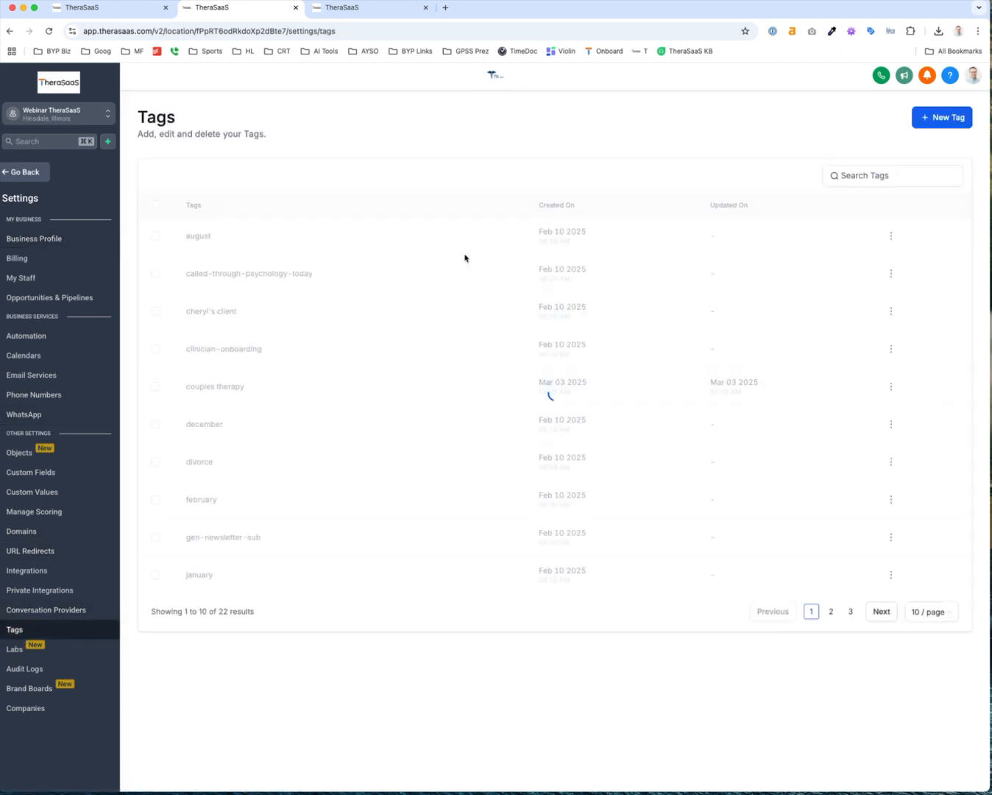
pyautogui.click(859, 174)
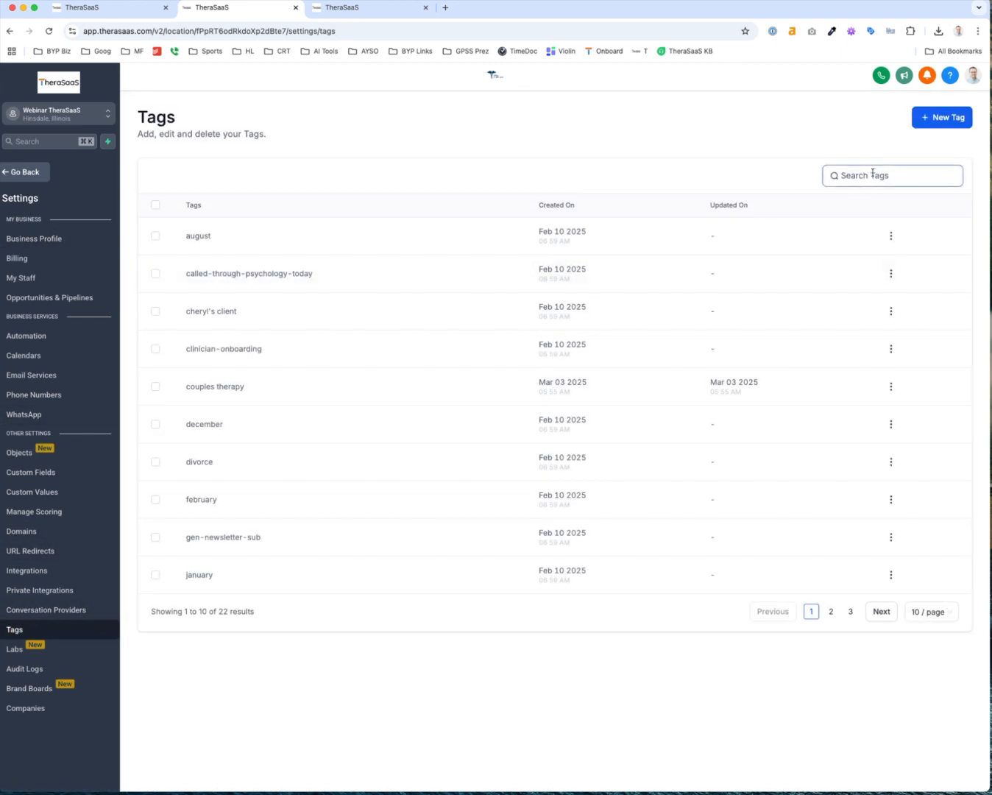
pyautogui.write('ref')
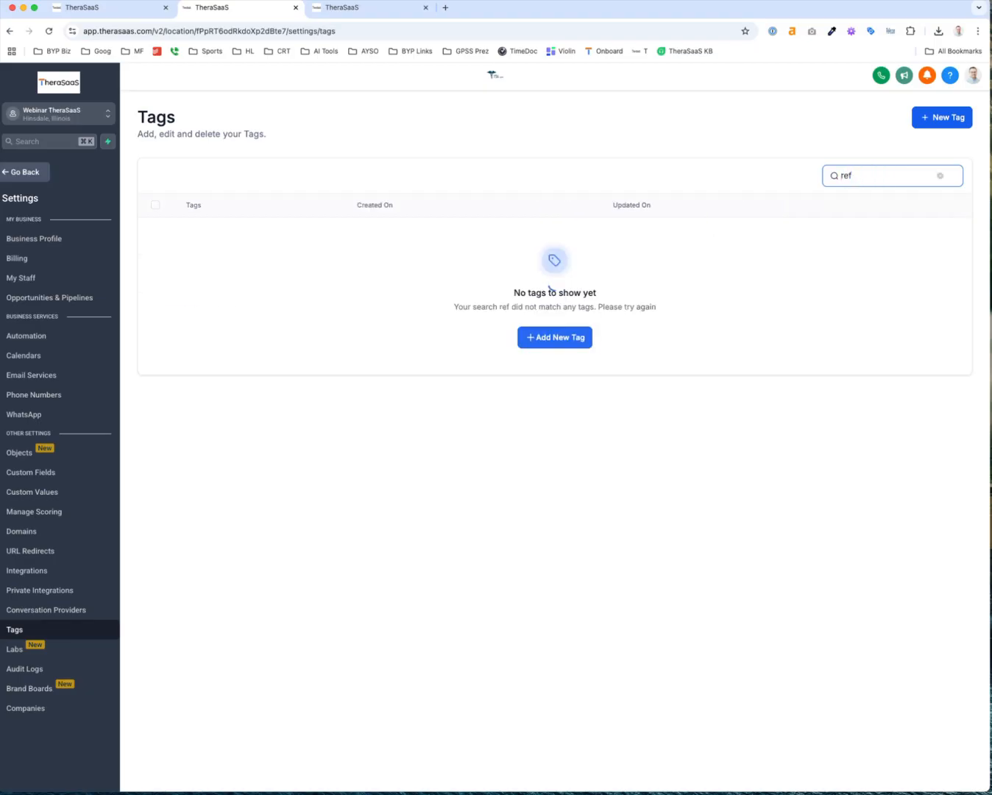
pyautogui.press('BackSpace')
pyautogui.press('BackSpace')
pyautogui.press('BackSpace')
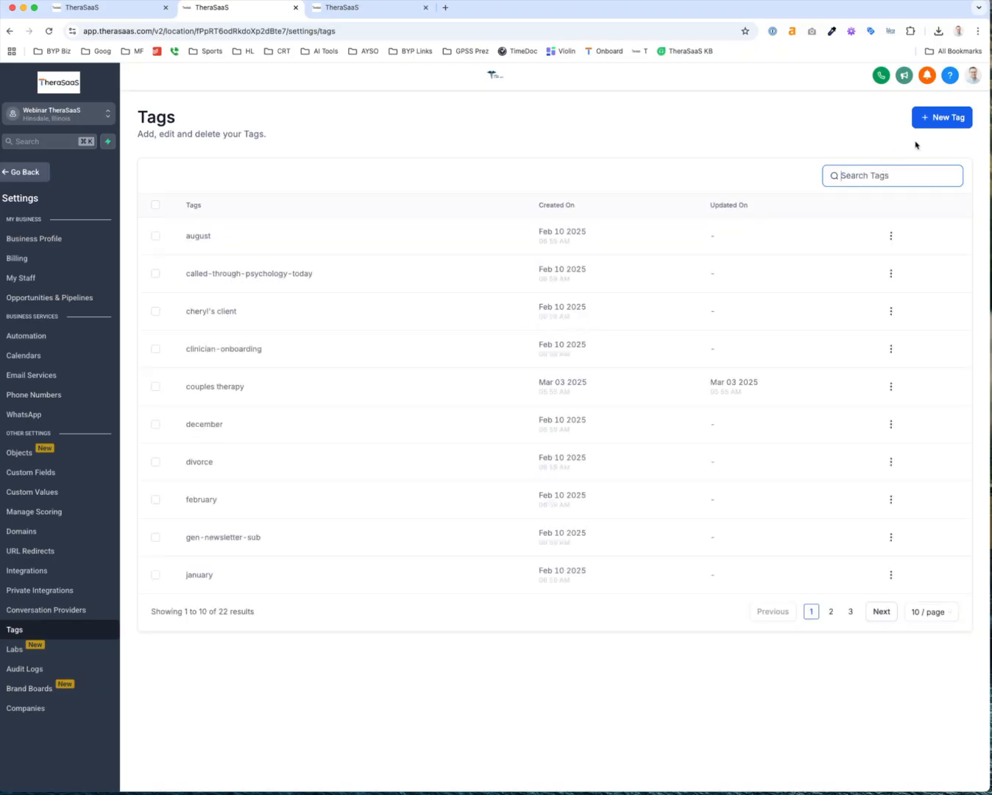
# Create the tag 'referral_source' and confirm it by searching 'ref'
pyautogui.click(944, 117)
pyautogui.click(494, 460)
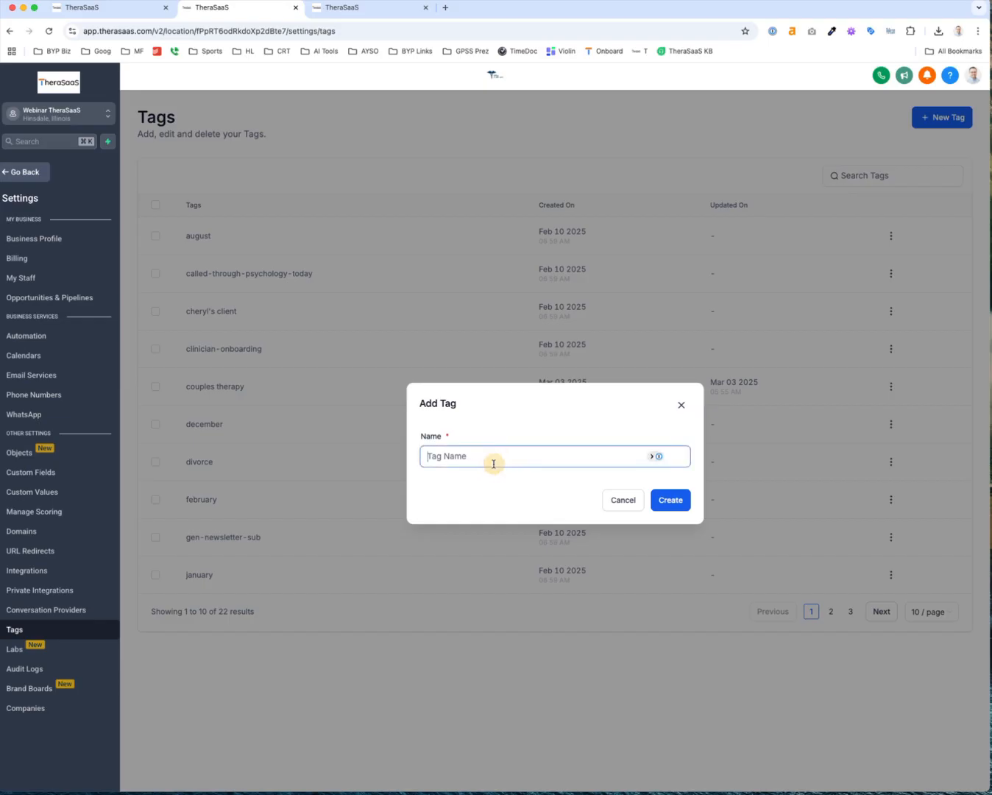
pyautogui.write('referral_source')
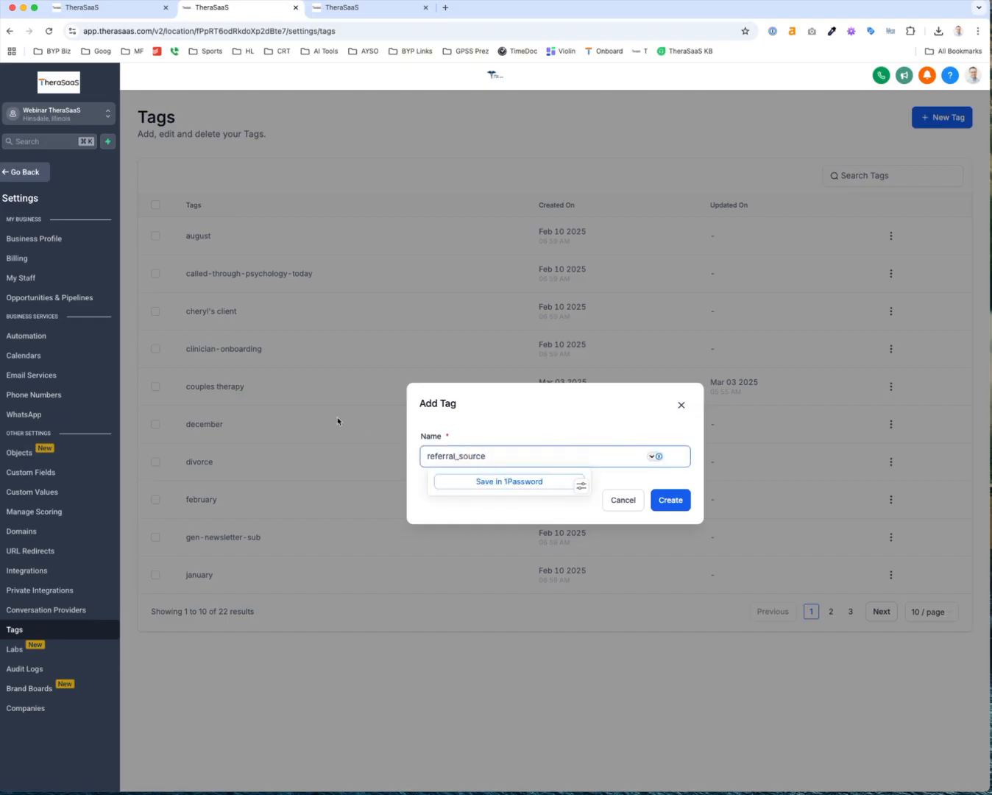
pyautogui.scroll(5, 219, 350)
pyautogui.scroll(-5, 219, 352)
pyautogui.click(665, 502)
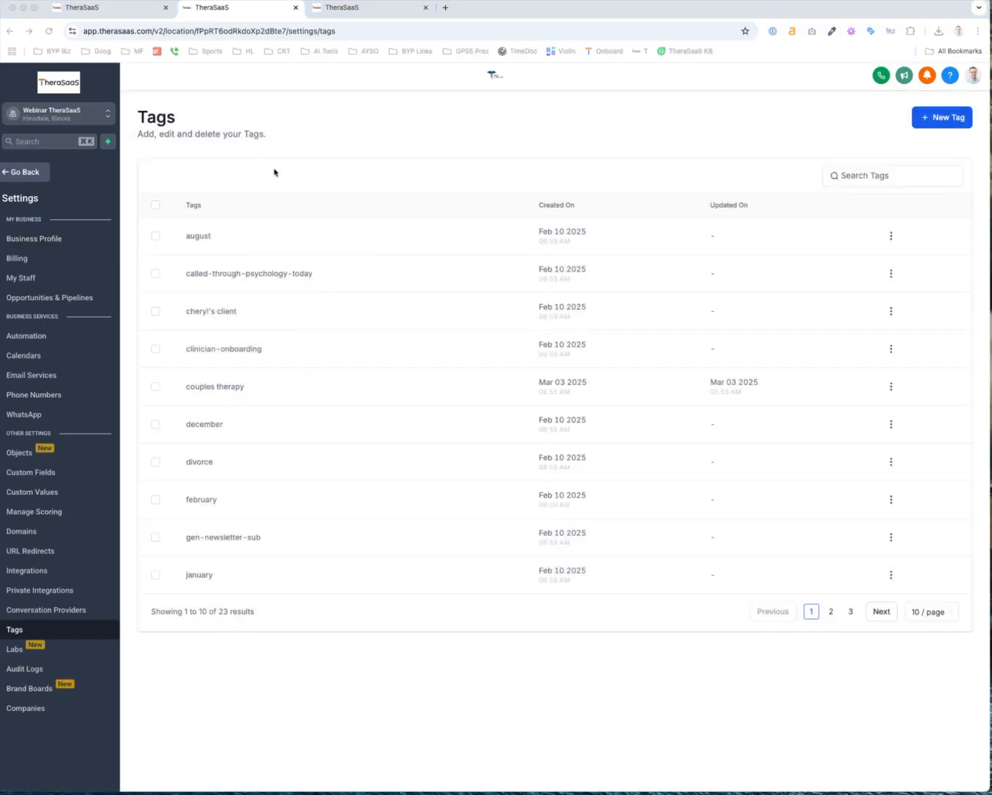
pyautogui.click(866, 176)
pyautogui.write('ref')
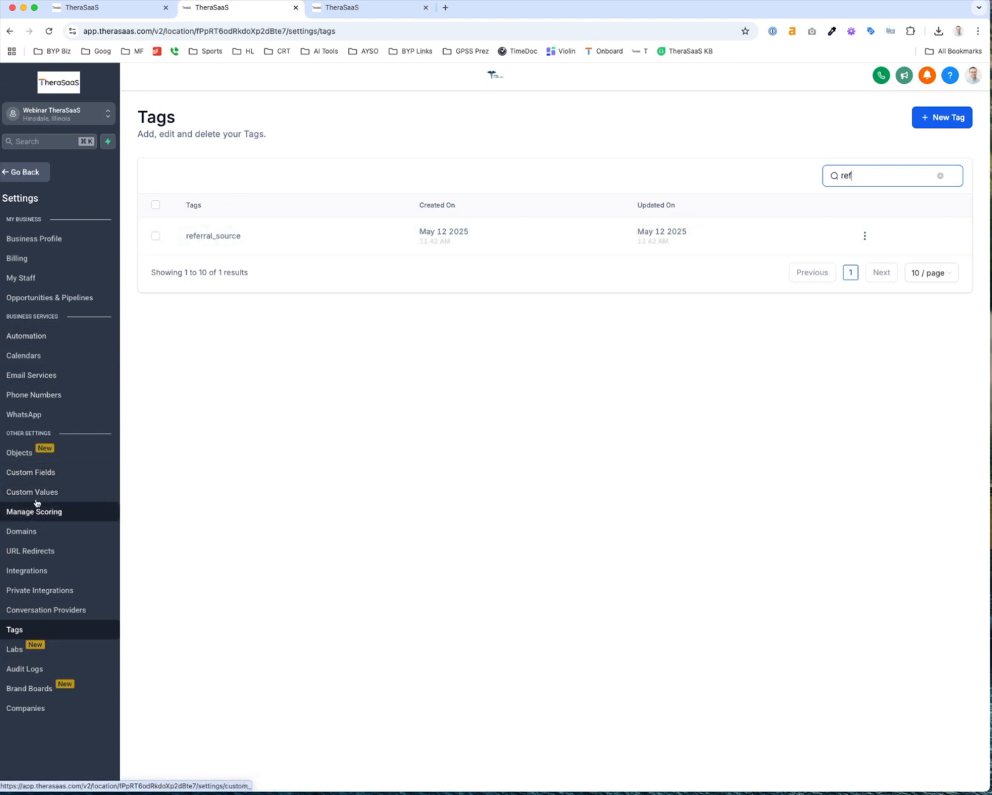
# Find the 'How Did You Hear About Us?' custom field by searching, then leave settings
pyautogui.click(36, 473)
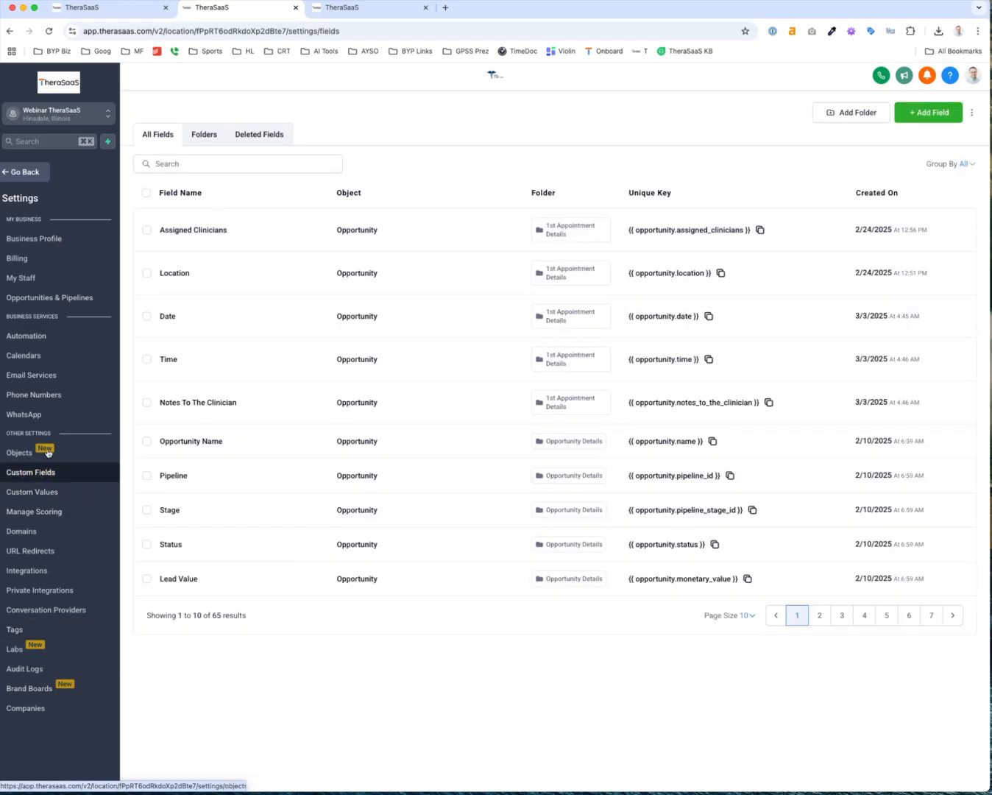
pyautogui.click(176, 164)
pyautogui.write('ho')
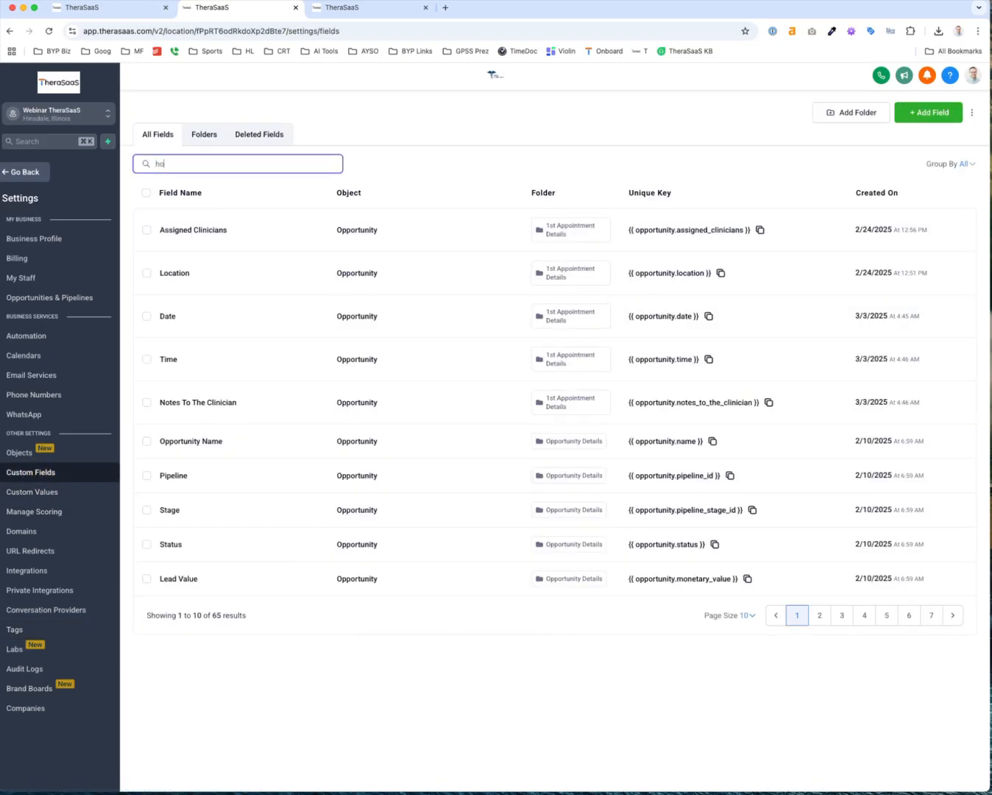
pyautogui.write('w did you')
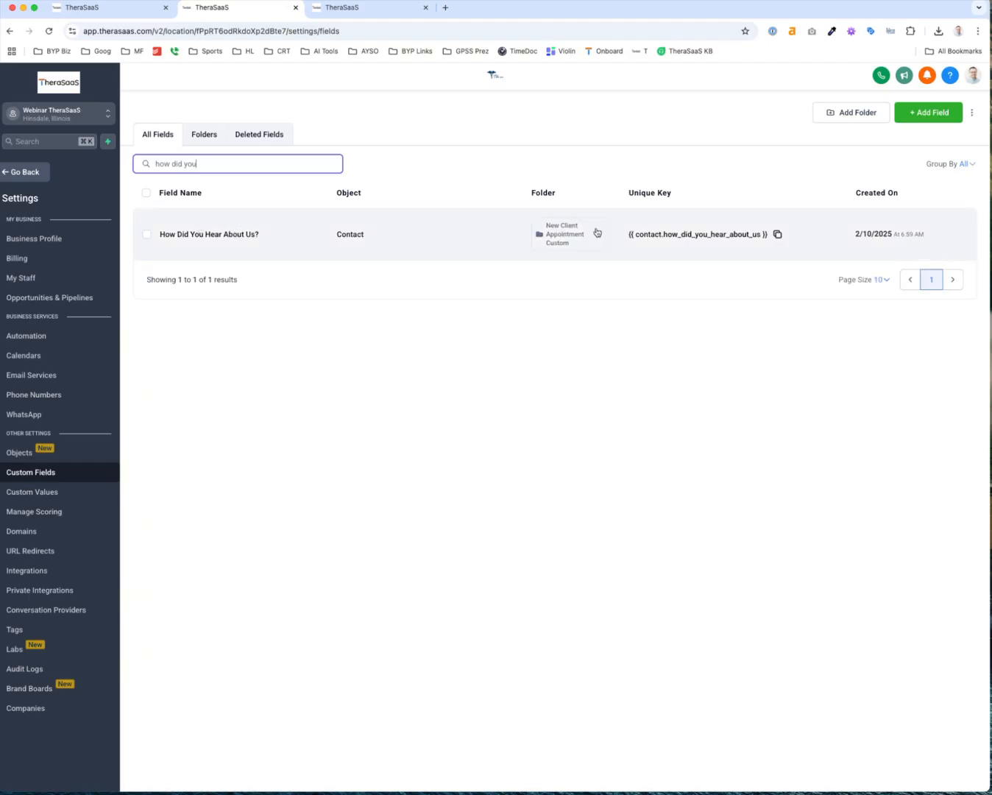
pyautogui.click(561, 244)
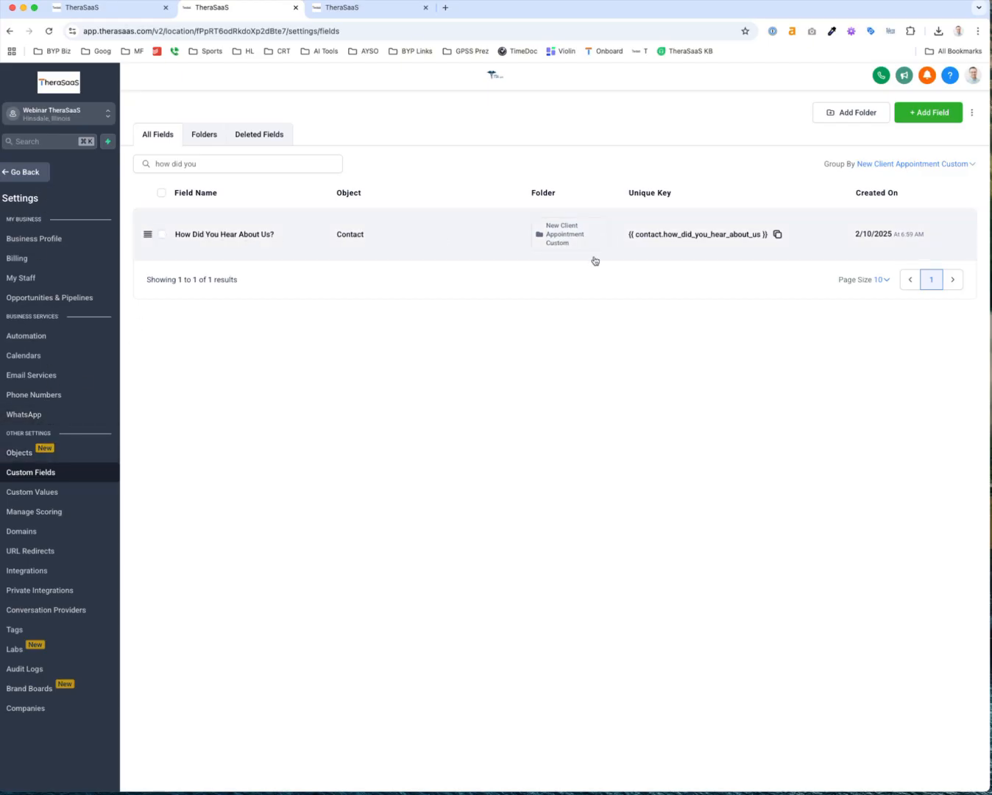
pyautogui.click(23, 171)
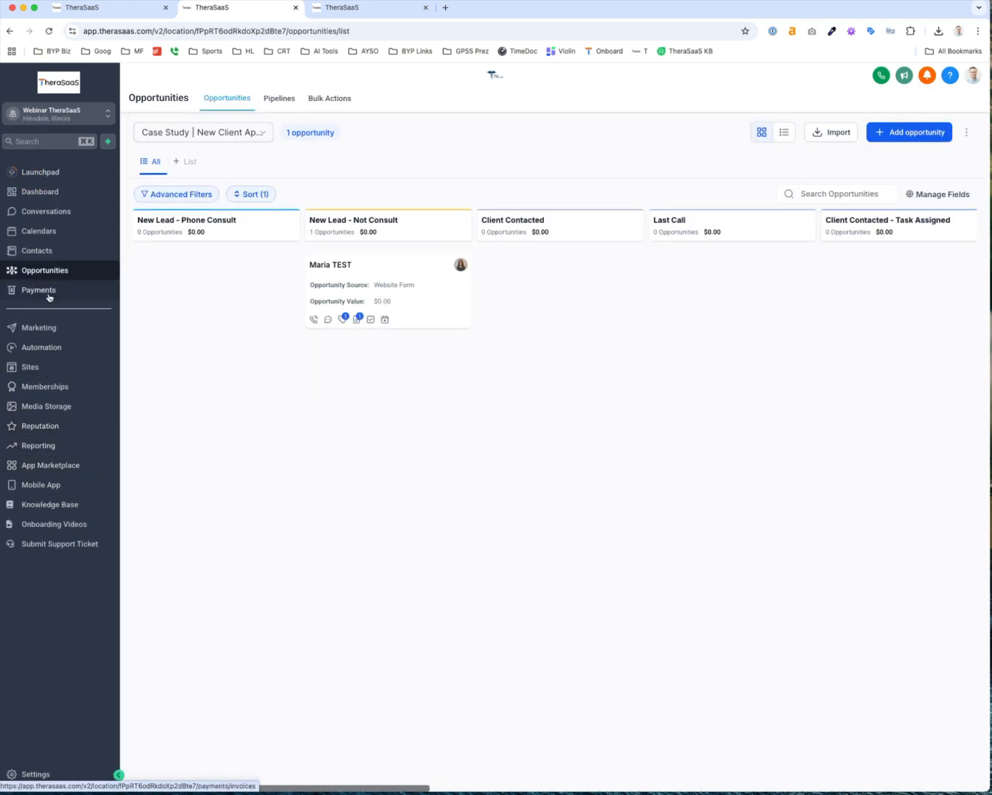
# Locate the empty 'How Did You Hear About Us?' field in Therapist A's Additional Info
pyautogui.click(48, 249)
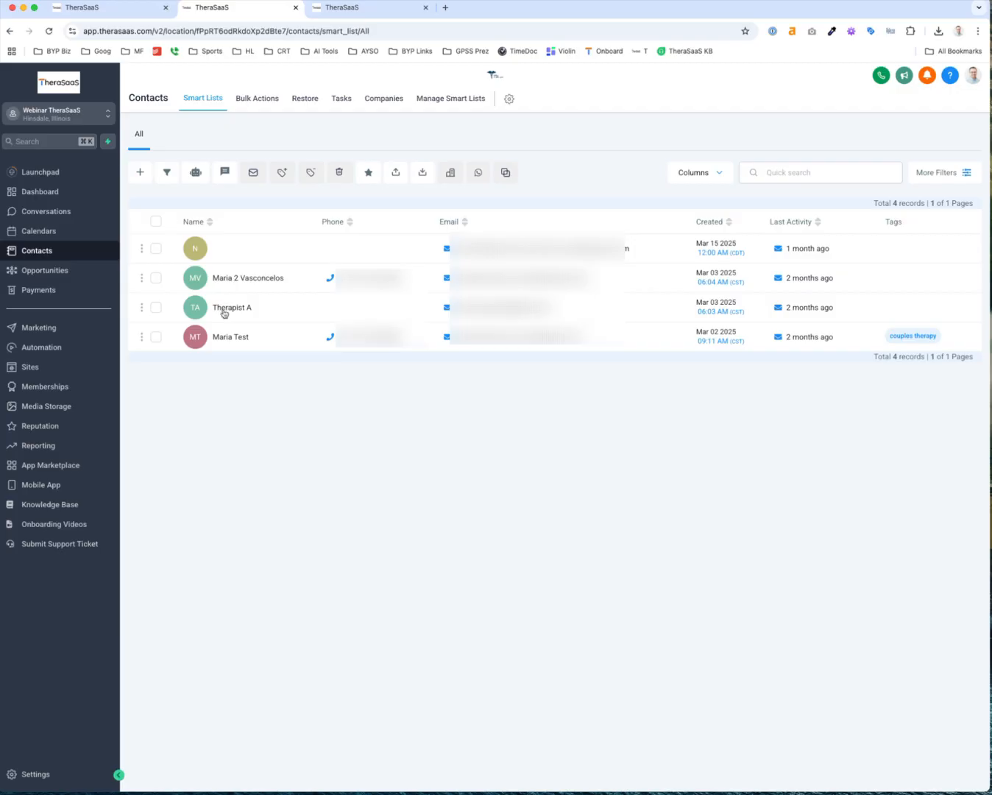
pyautogui.click(307, 349)
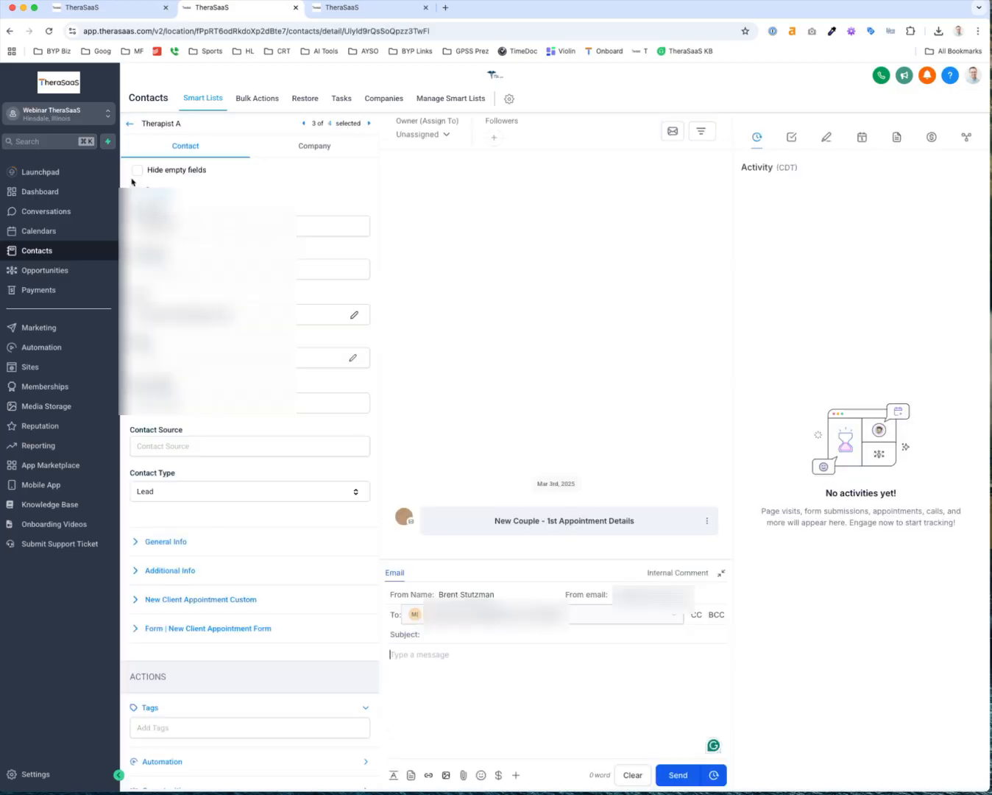
pyautogui.scroll(-2, 192, 471)
pyautogui.click(168, 482)
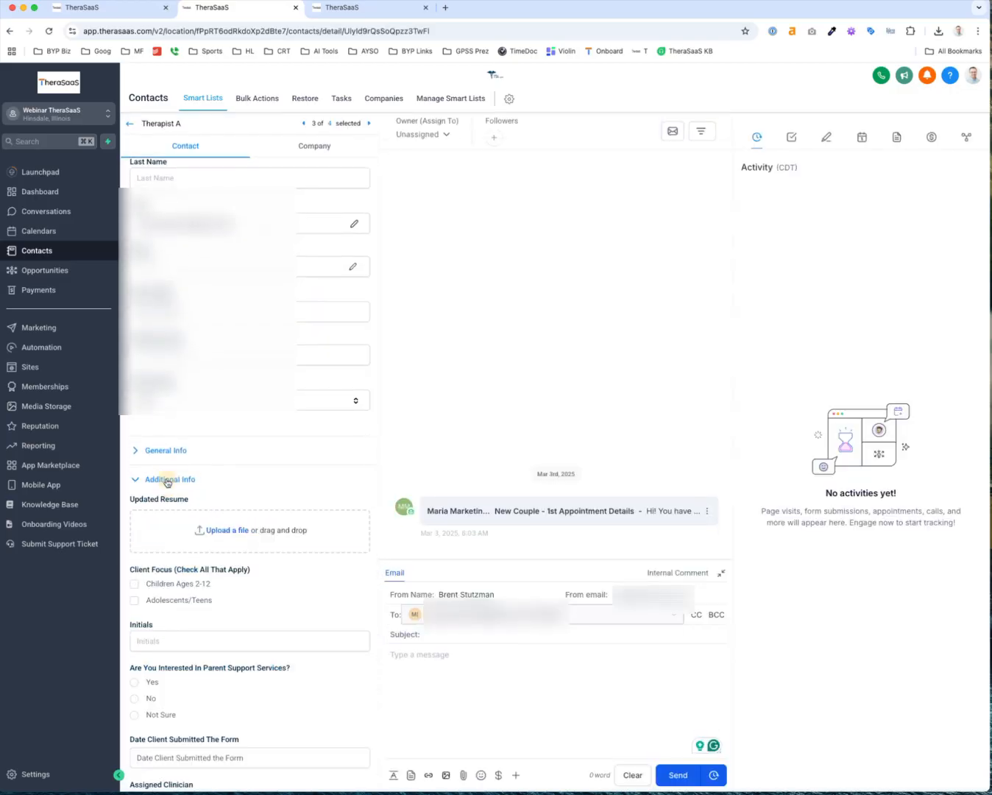
pyautogui.scroll(-5, 261, 512)
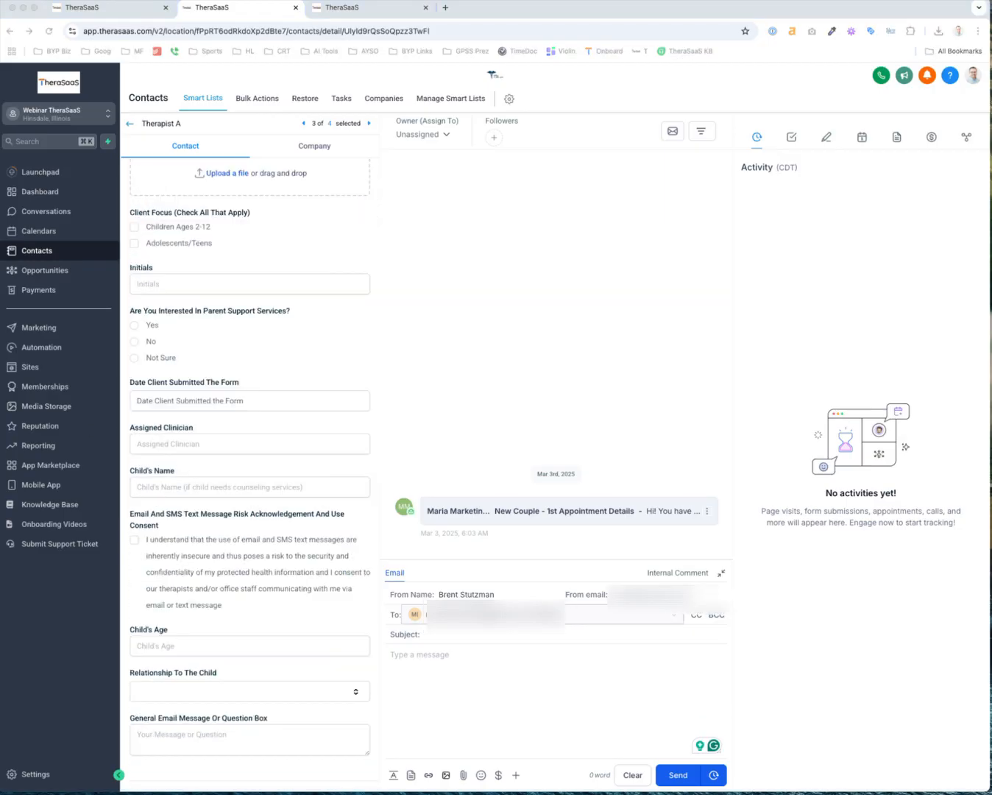
pyautogui.press('super+f')
pyautogui.write('how did')
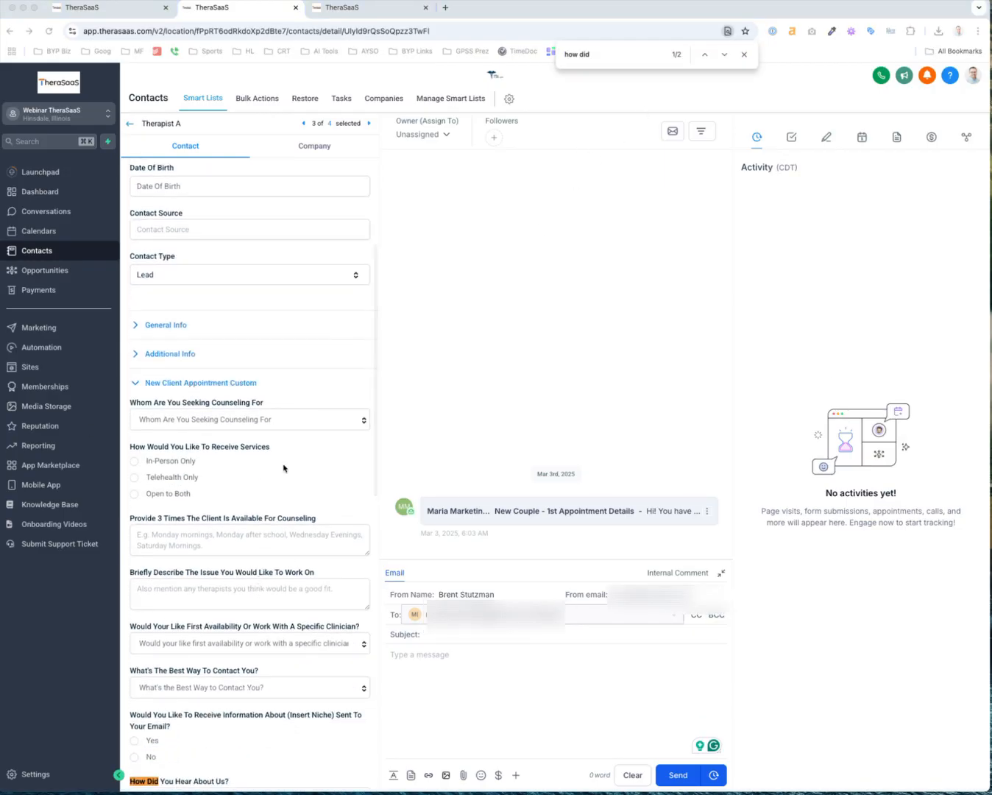
pyautogui.scroll(-3, 189, 368)
pyautogui.scroll(4, 189, 368)
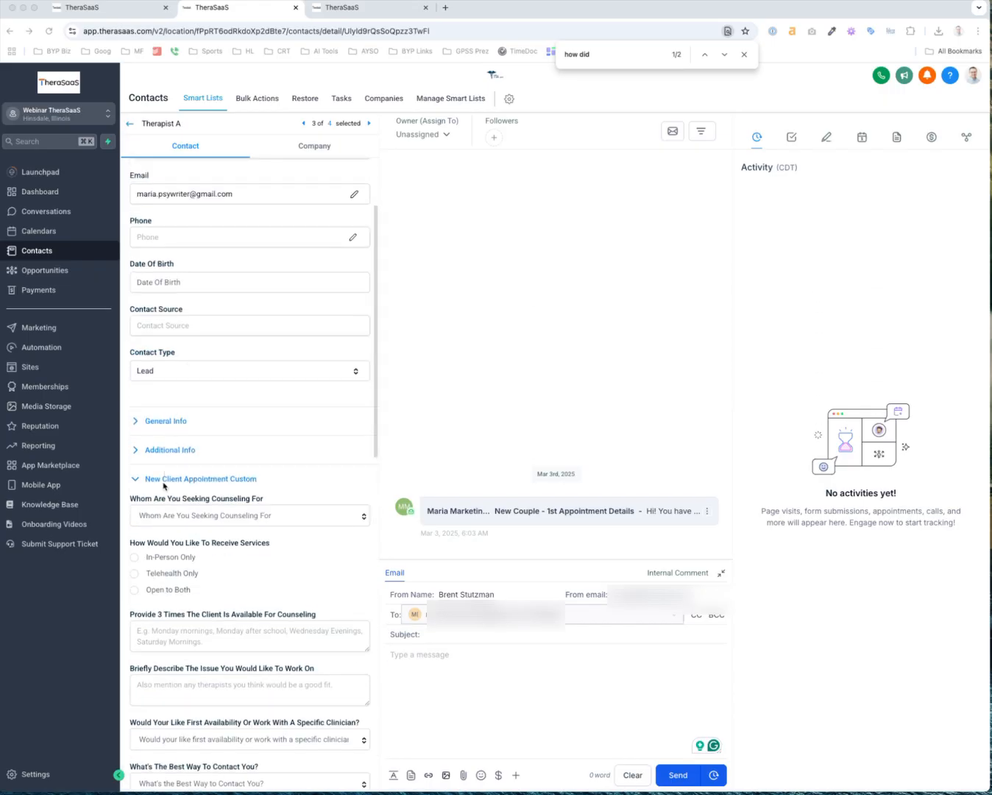
pyautogui.scroll(-8, 164, 486)
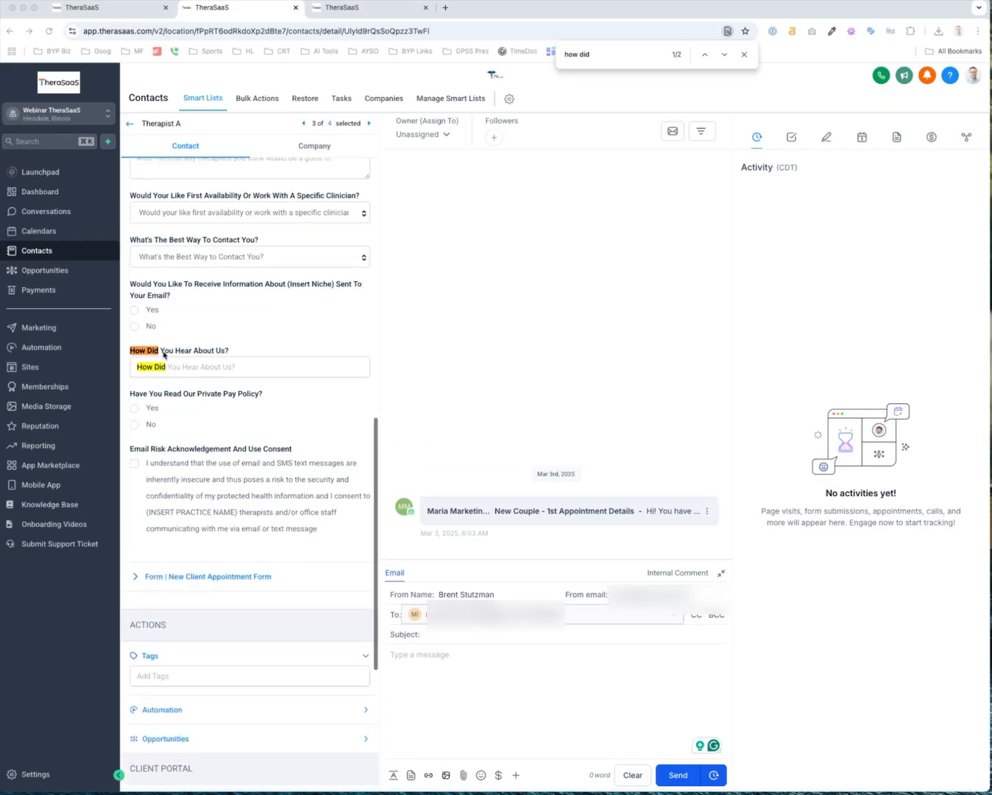
pyautogui.click(154, 368)
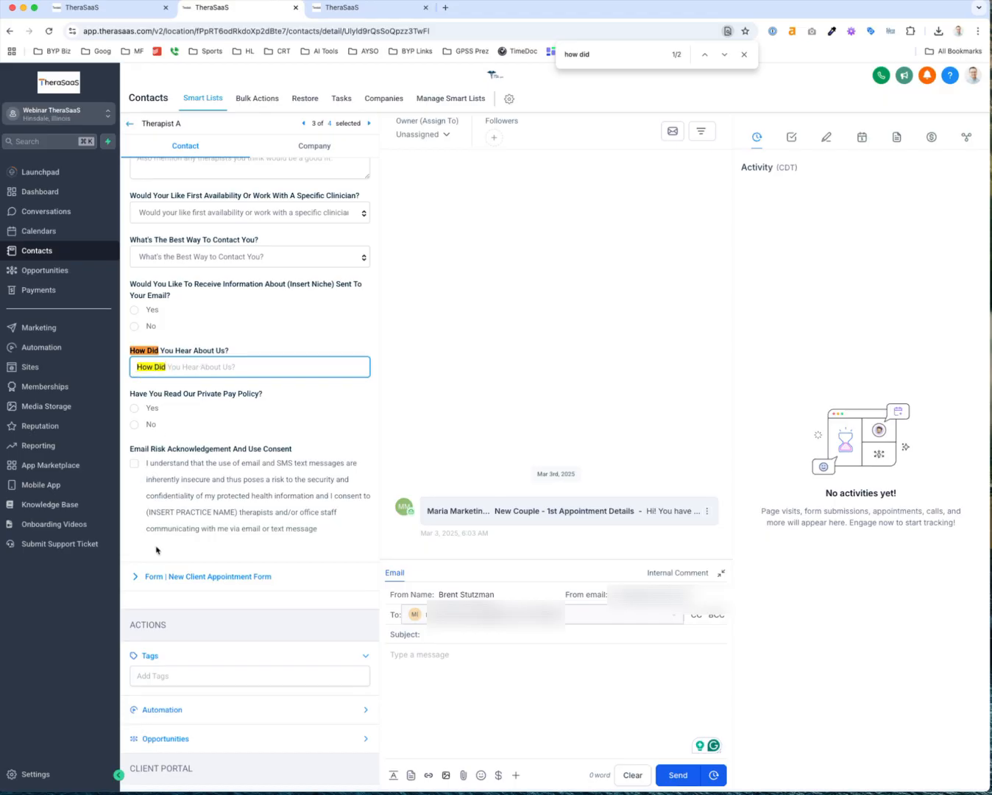
pyautogui.scroll(1, 196, 364)
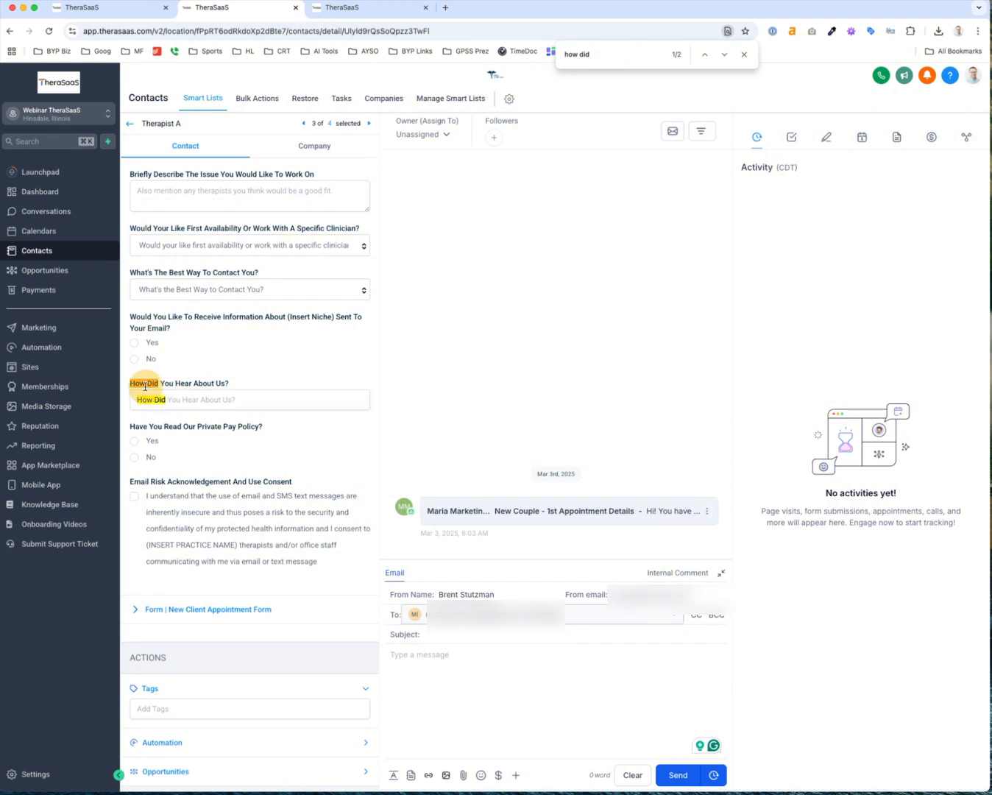
# Glance at the Referral Sources dashboard, revisit Therapist A's field, then start a Custom Fields search
pyautogui.click(346, 15)
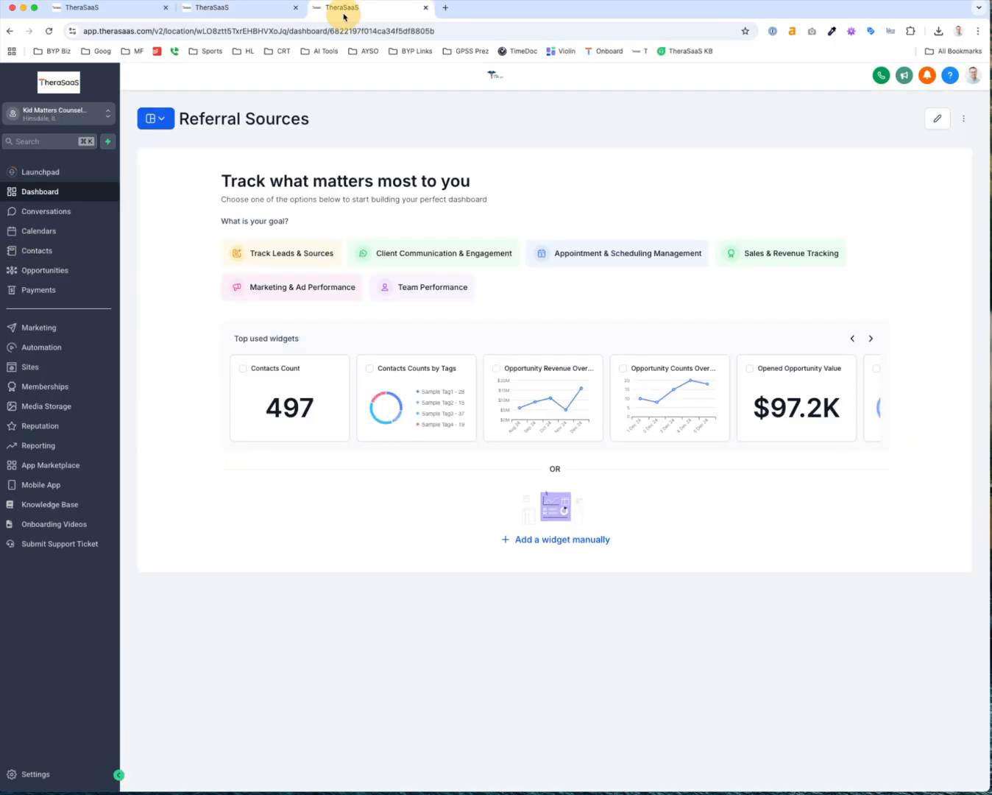
pyautogui.click(243, 18)
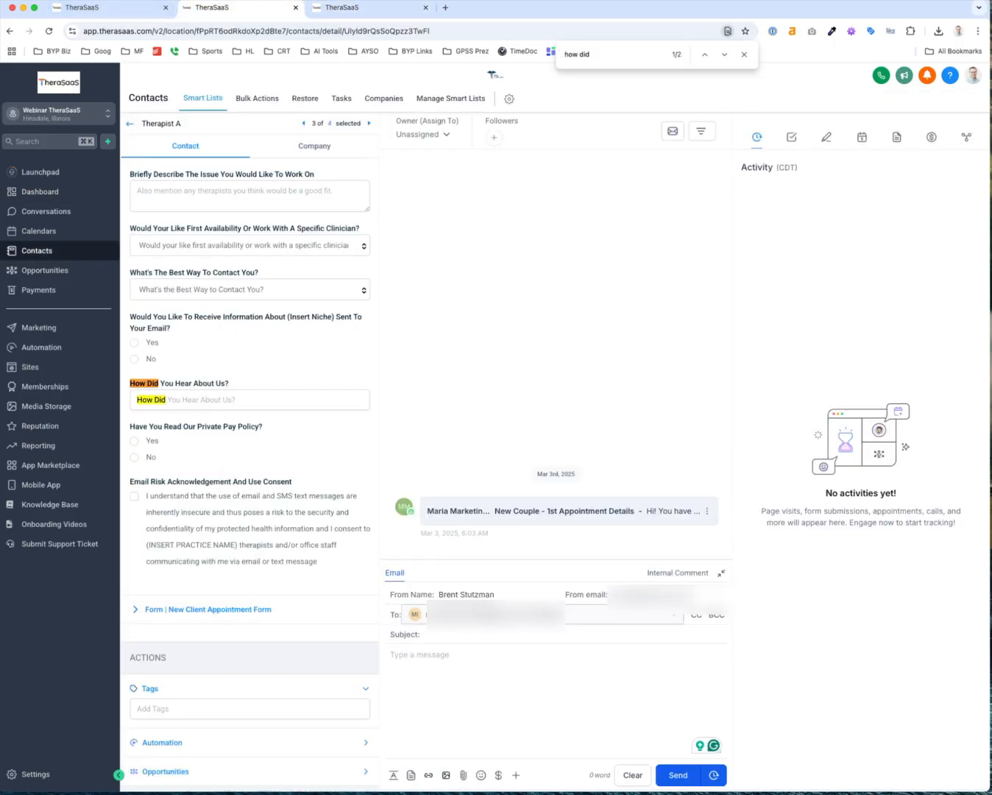
pyautogui.click(151, 401)
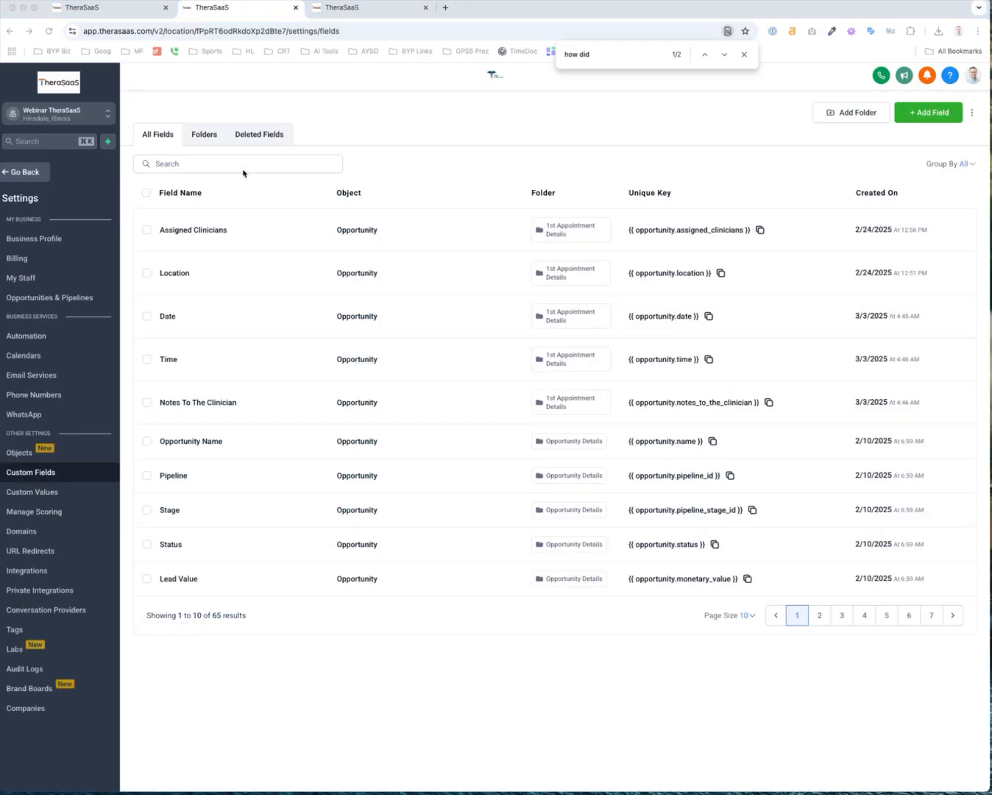
pyautogui.click(243, 163)
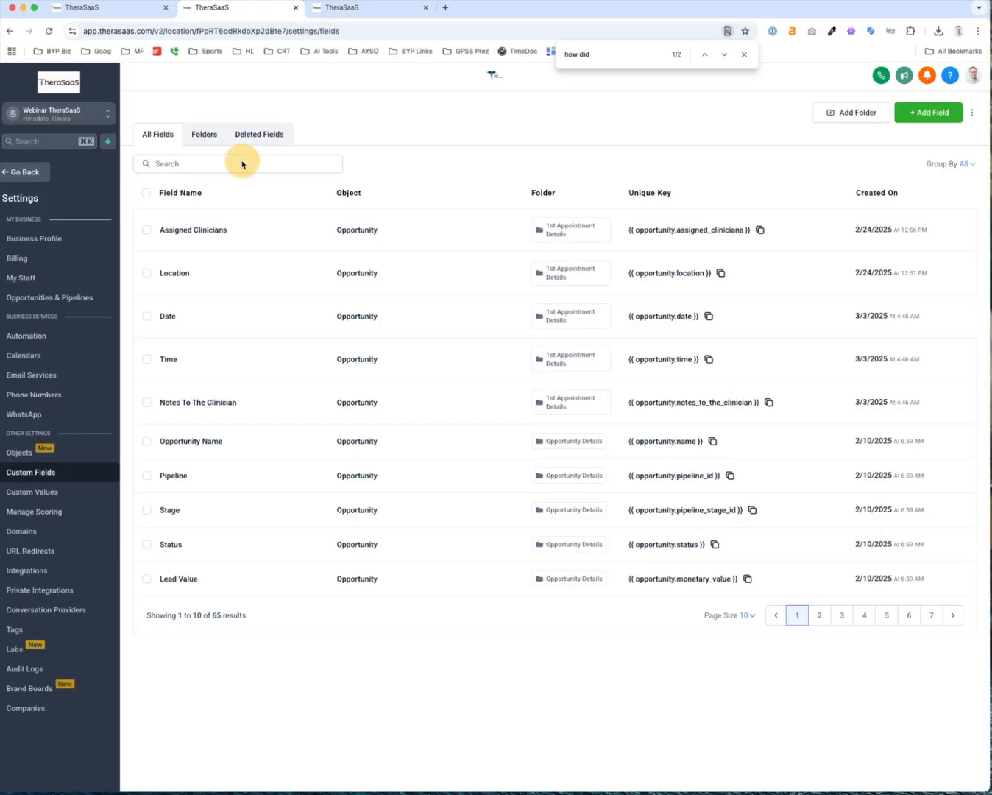
# Edit the 'How Did You Hear About Us?' field, copy its how_did_you_hear_about_us key, and save
pyautogui.write('how did')
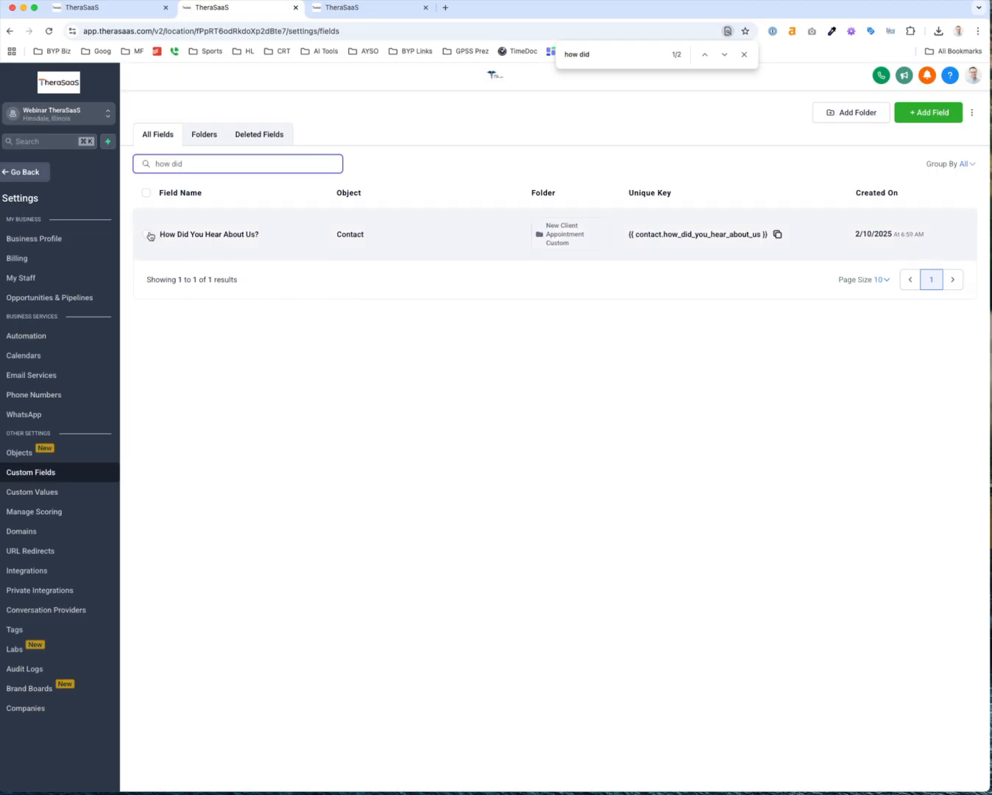
pyautogui.click(149, 237)
pyautogui.click(196, 193)
pyautogui.click(260, 195)
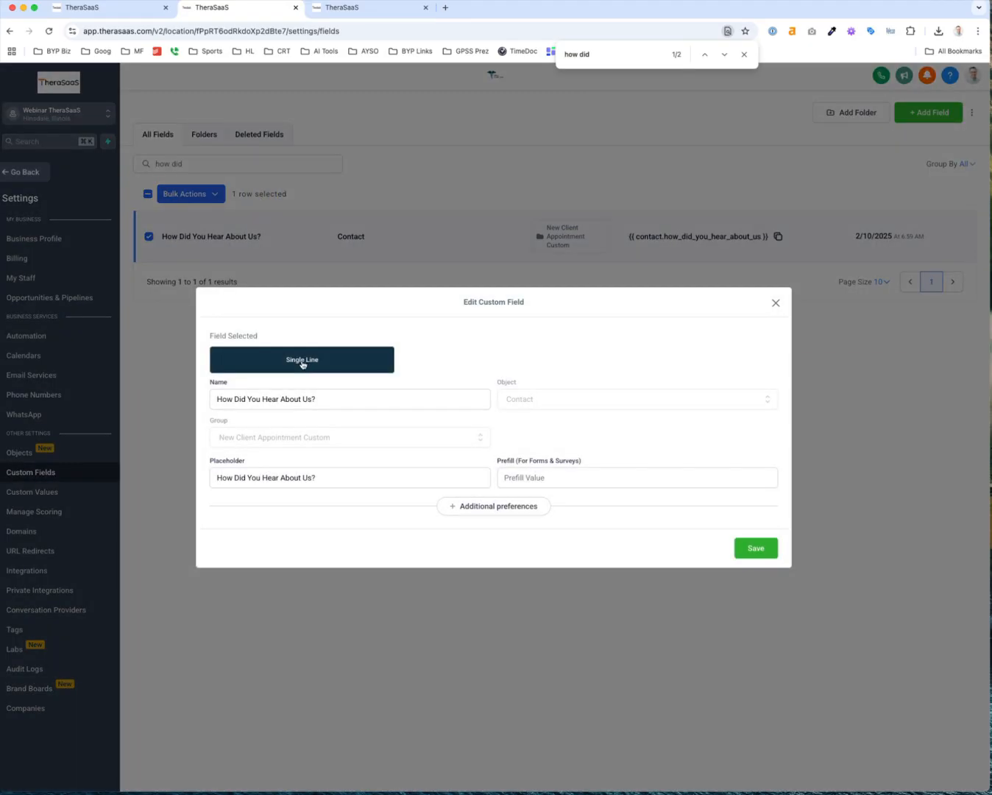
pyautogui.click(476, 511)
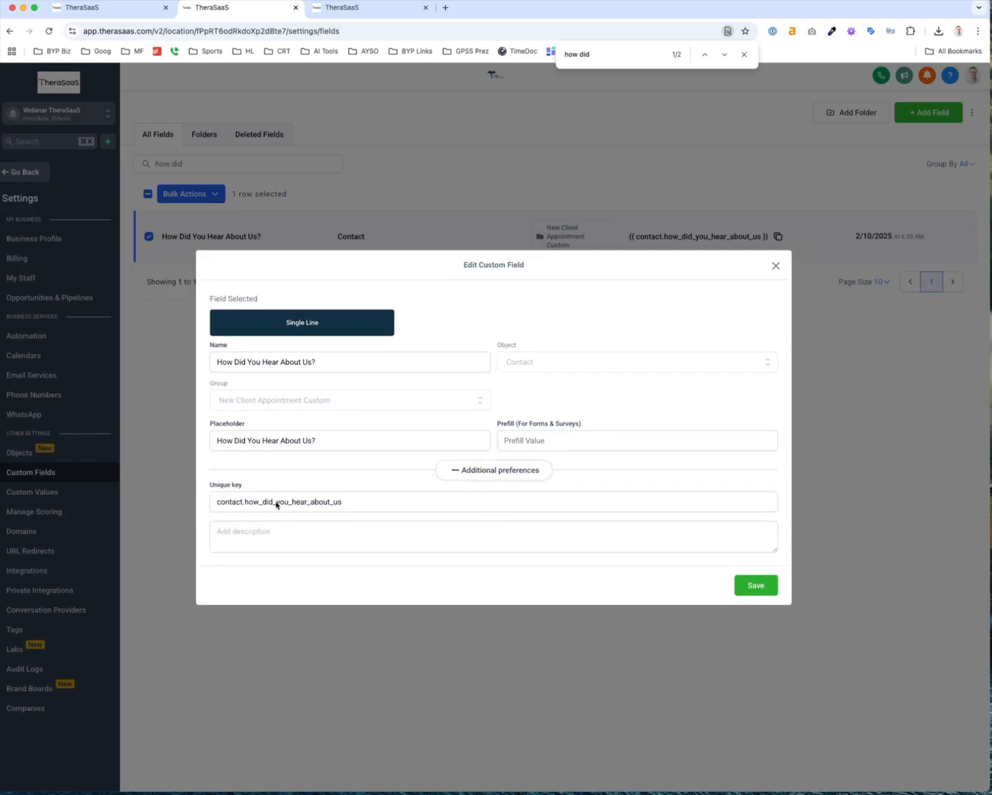
pyautogui.moveTo(245, 503); pyautogui.dragTo(351, 504)
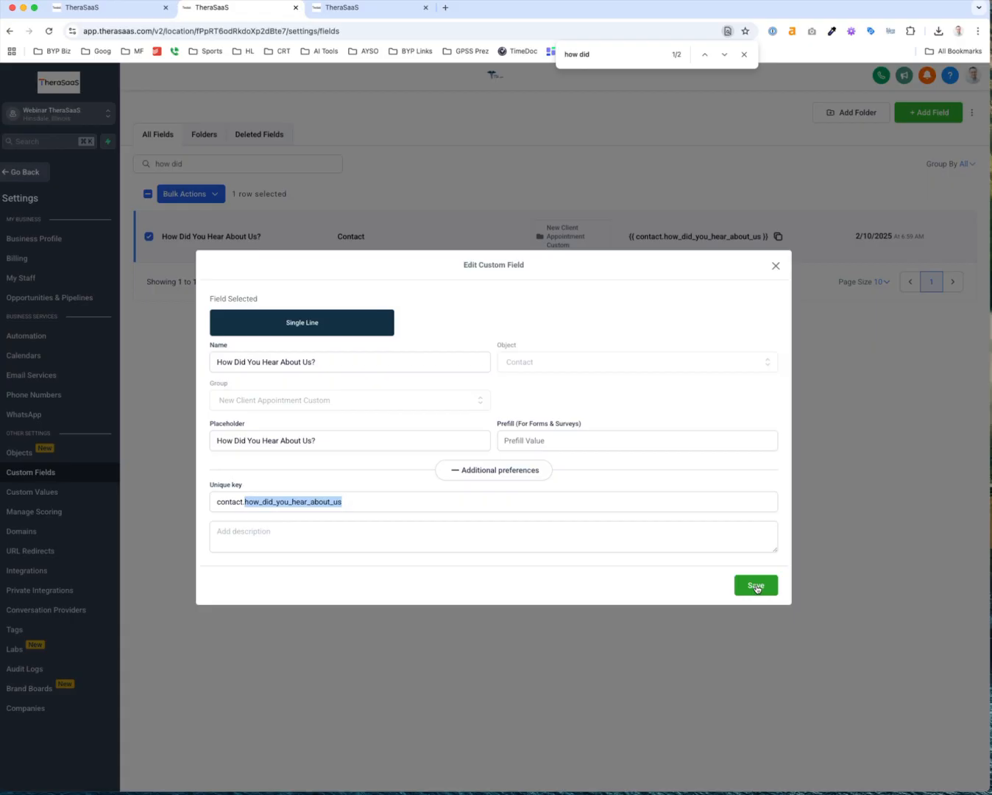
pyautogui.click(756, 586)
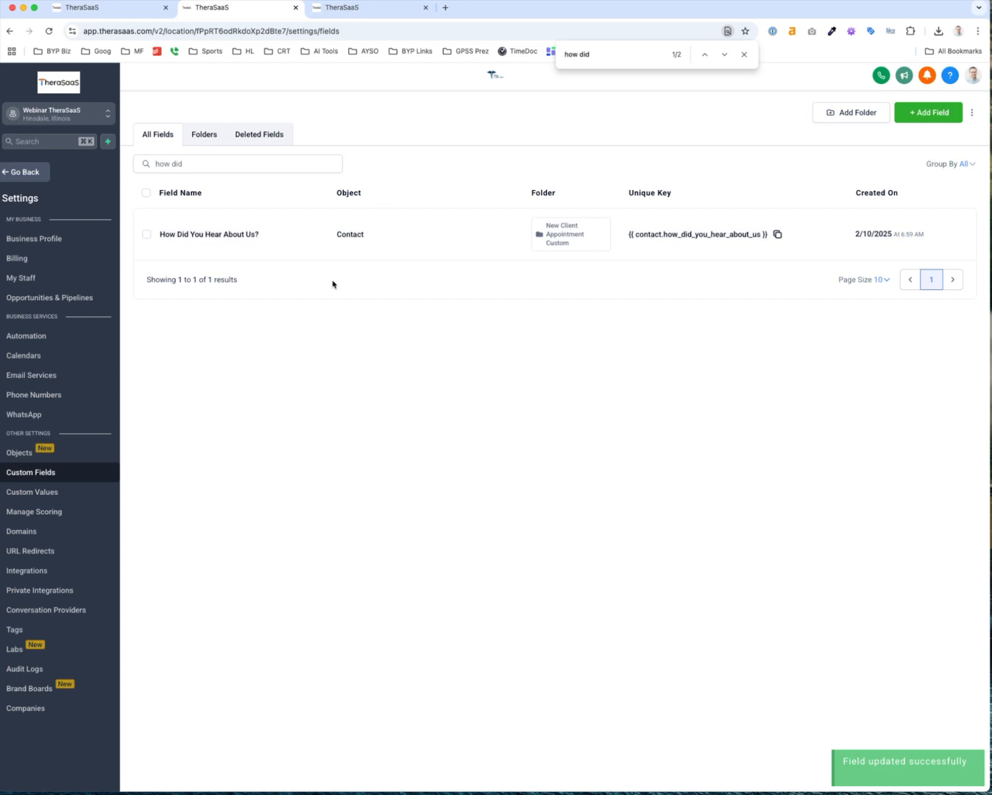
# Clear the custom fields search so all 65 fields are listed
pyautogui.click(162, 163)
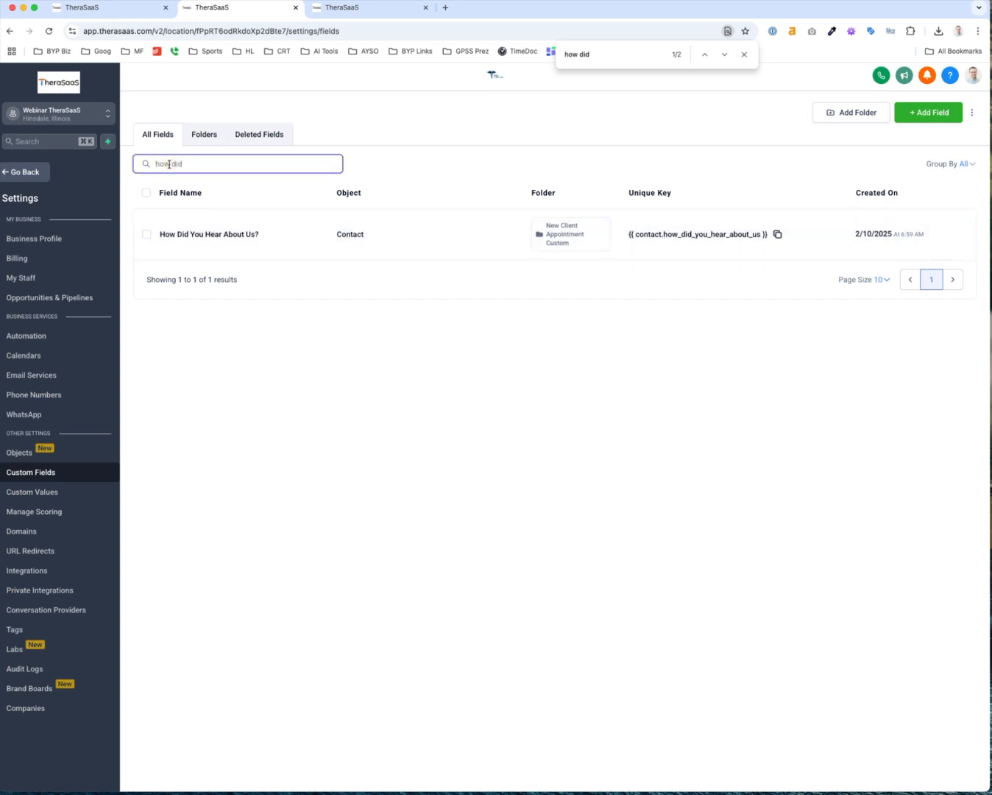
pyautogui.tripleClick(168, 163)
pyautogui.write('referral')
pyautogui.hotkey('alt', 'BackSpace')
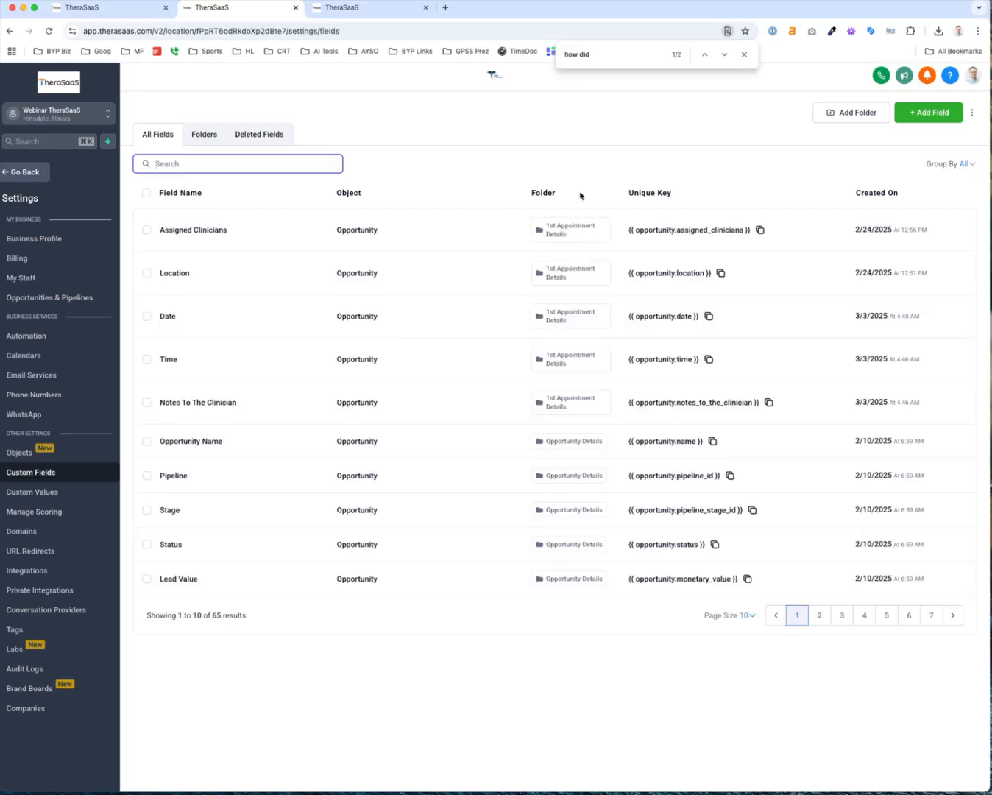
# Create a Contact custom-field folder named 'Referral Sources' and open it
pyautogui.click(206, 134)
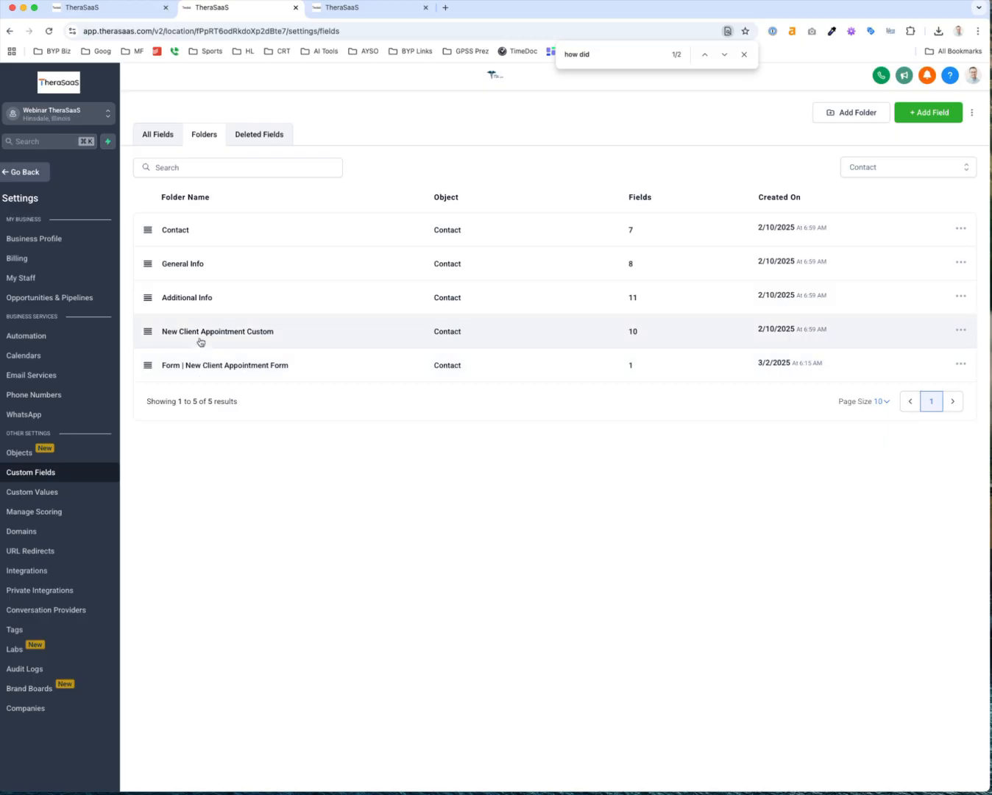
pyautogui.click(854, 112)
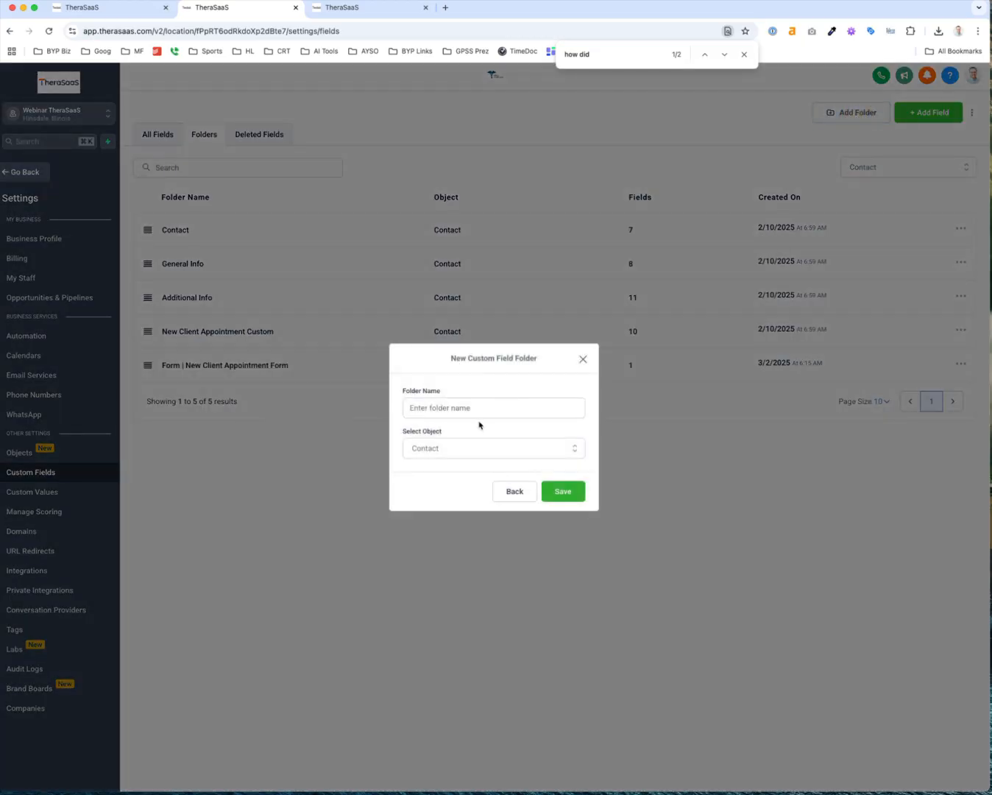
pyautogui.click(467, 408)
pyautogui.write('Referral')
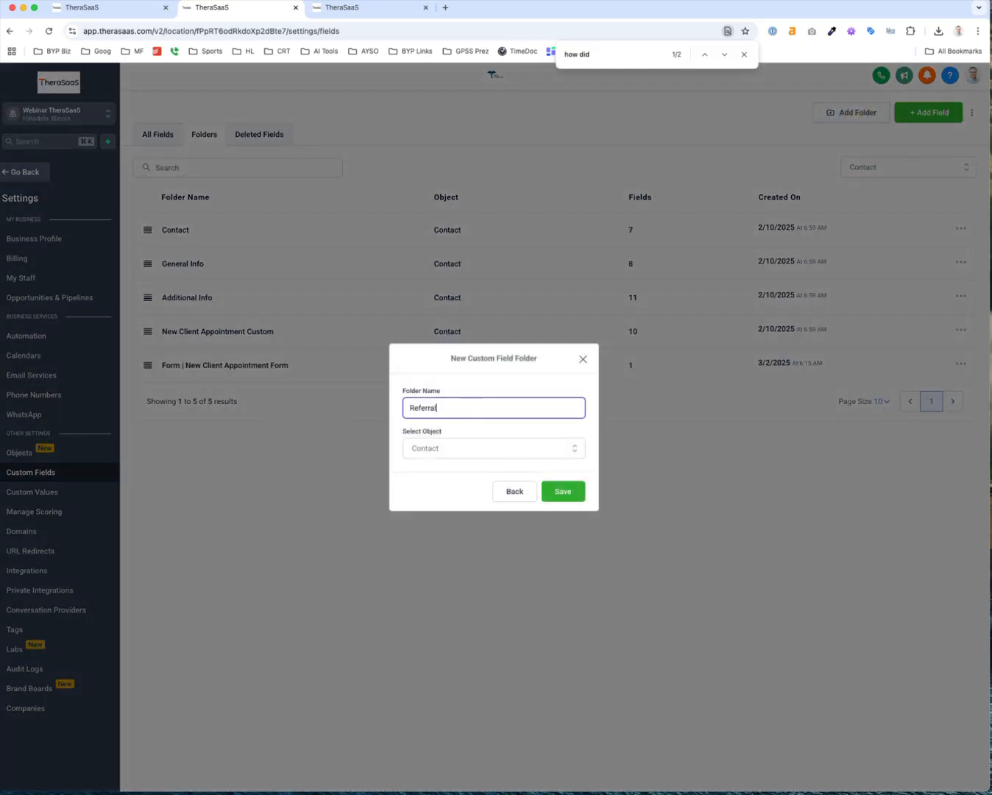
pyautogui.write(' Sources')
pyautogui.click(570, 495)
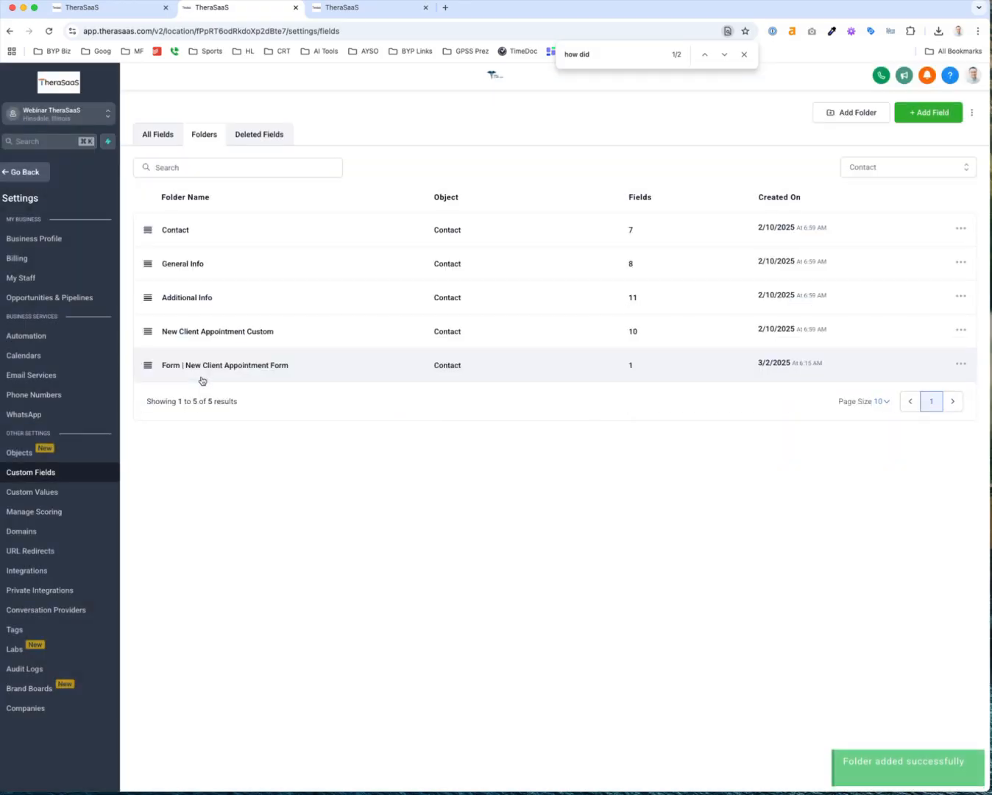
pyautogui.click(205, 373)
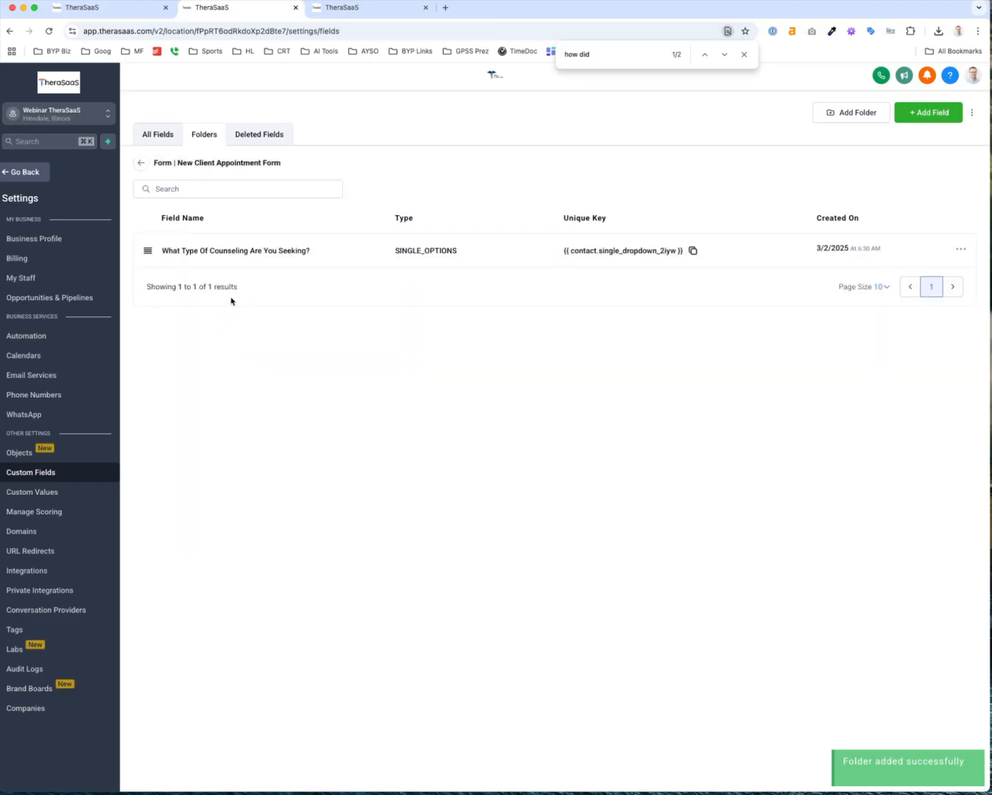
pyautogui.click(140, 163)
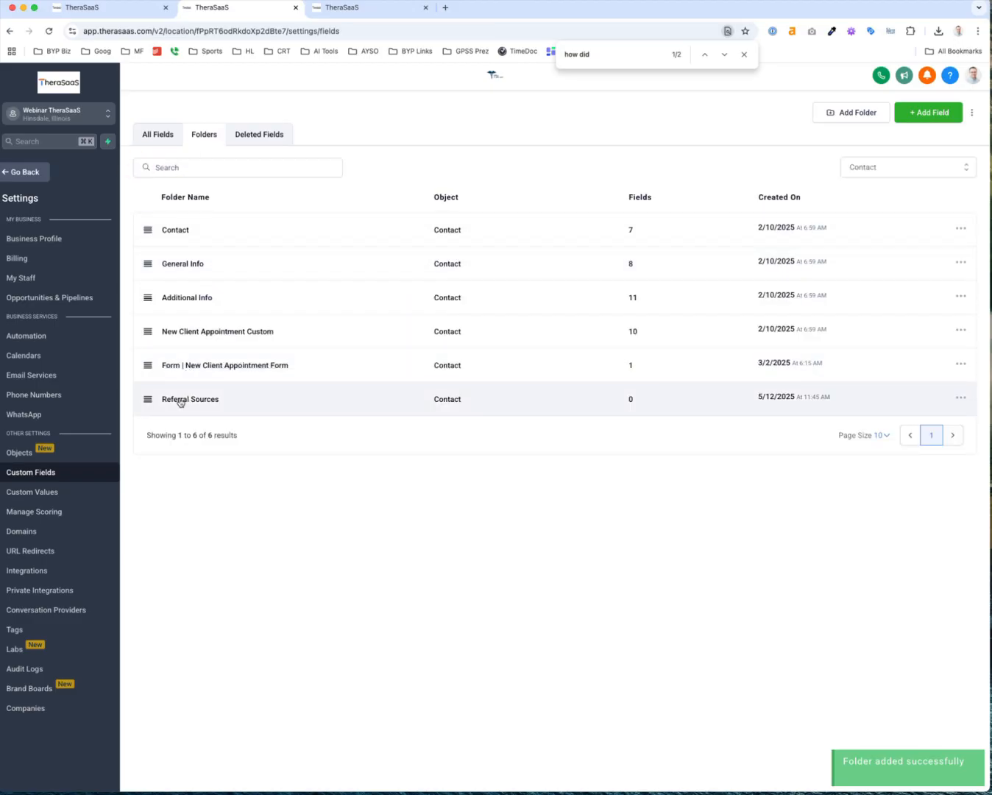
pyautogui.click(181, 401)
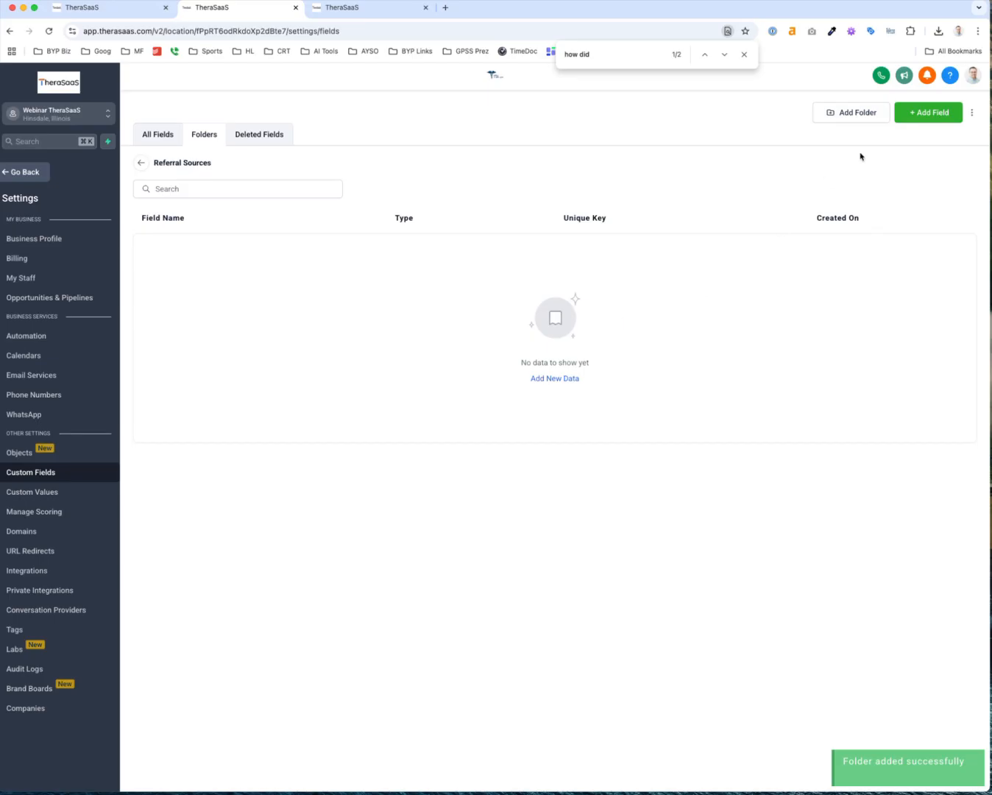
# Add a Number field 'Referral Count' (key contact.referral_count) to the Referral Sources folder
pyautogui.click(926, 117)
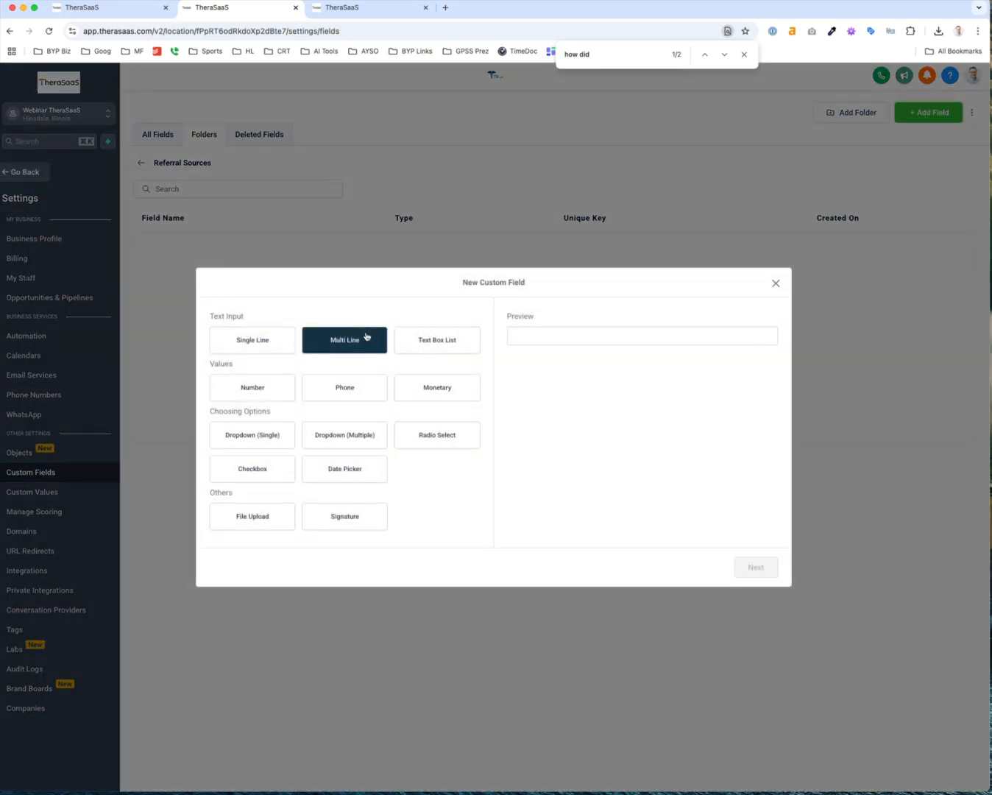
pyautogui.click(266, 397)
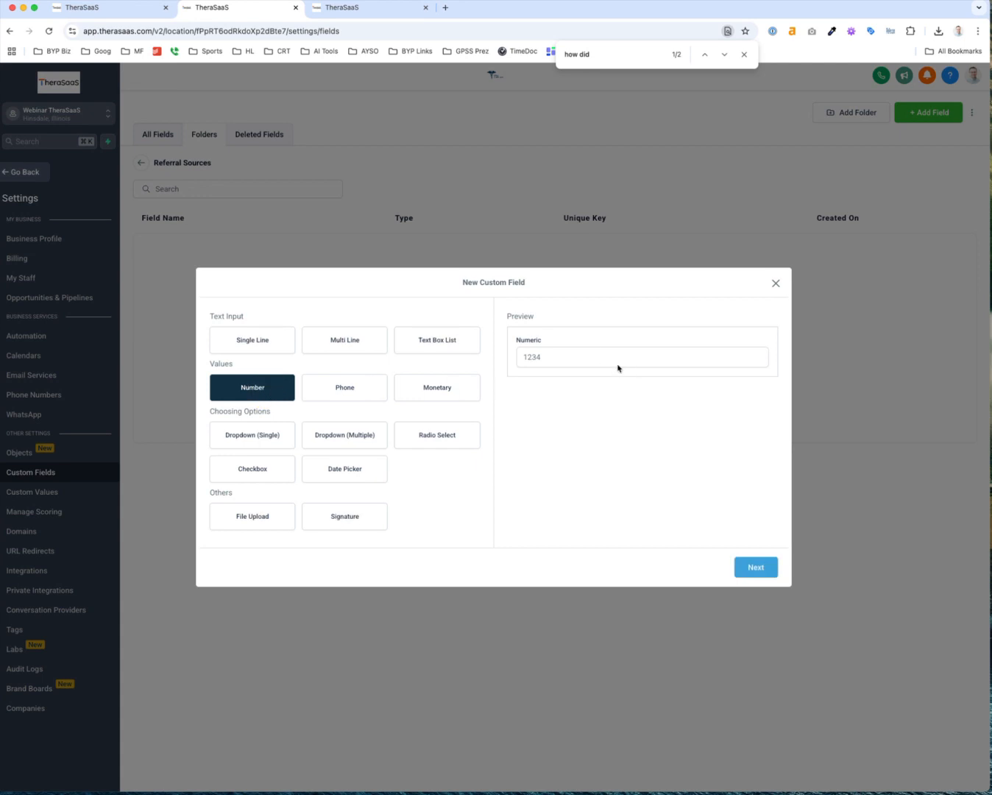
pyautogui.click(759, 566)
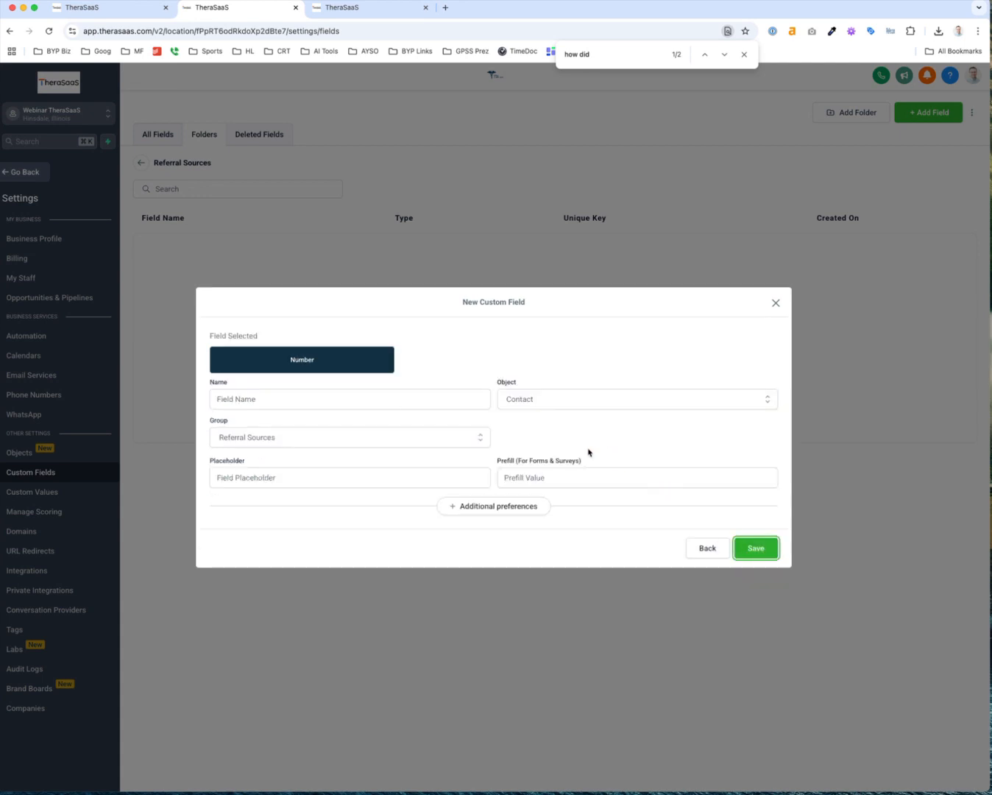
pyautogui.click(308, 399)
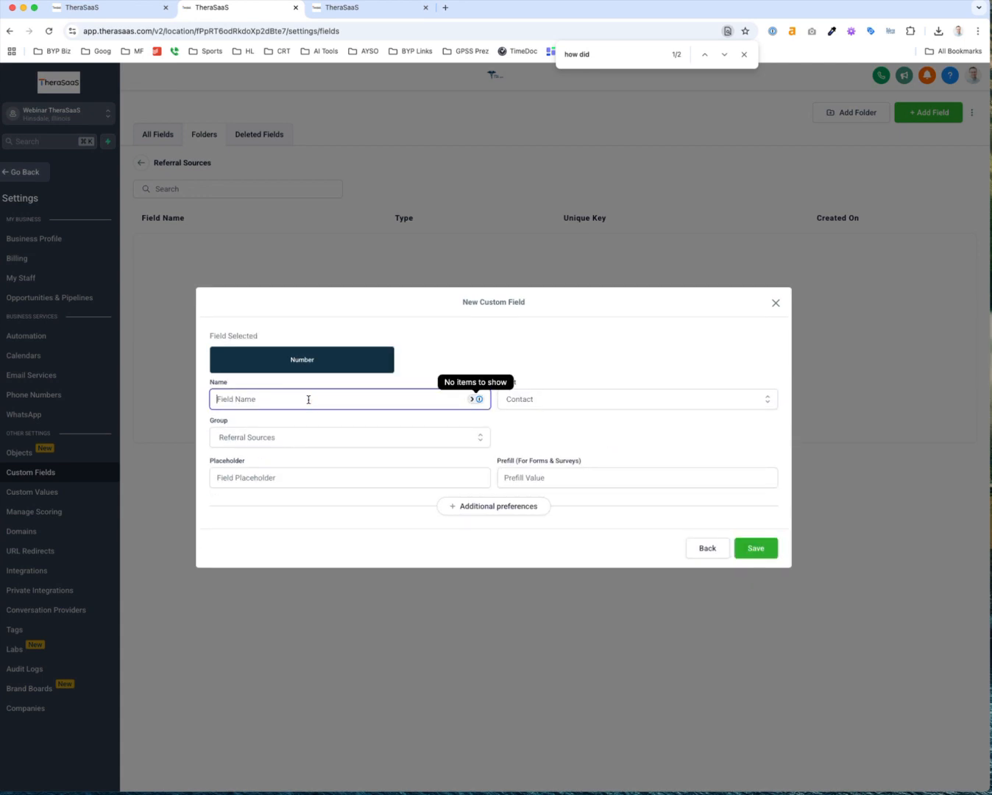
pyautogui.write('Referral Count')
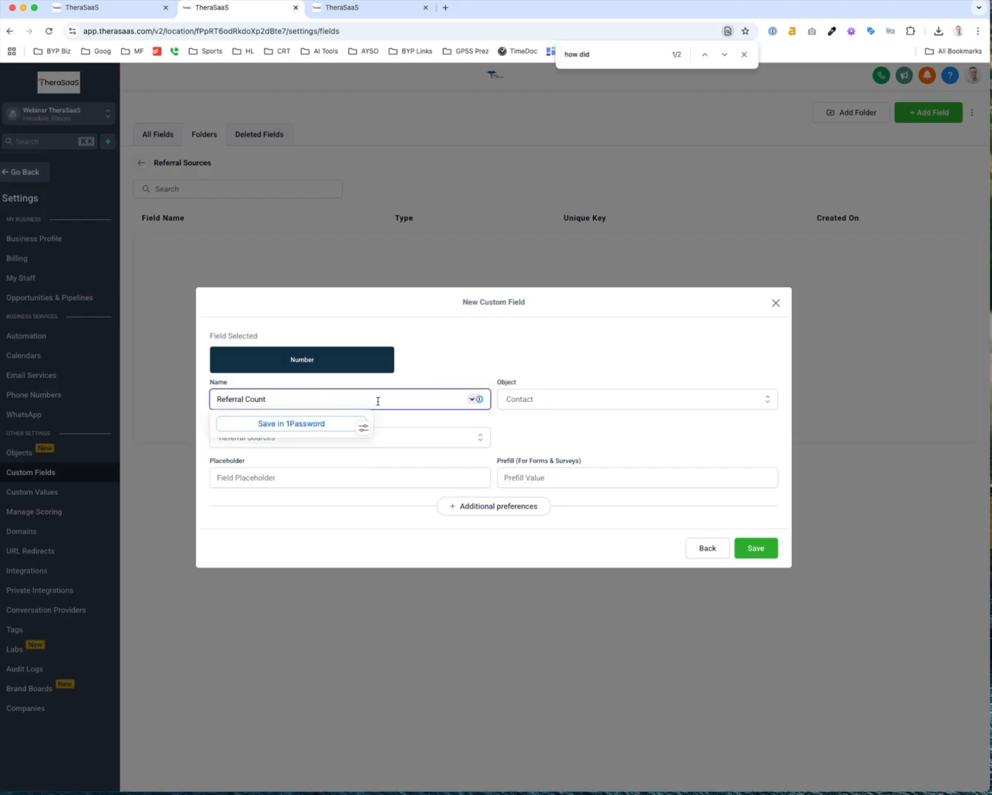
pyautogui.click(519, 418)
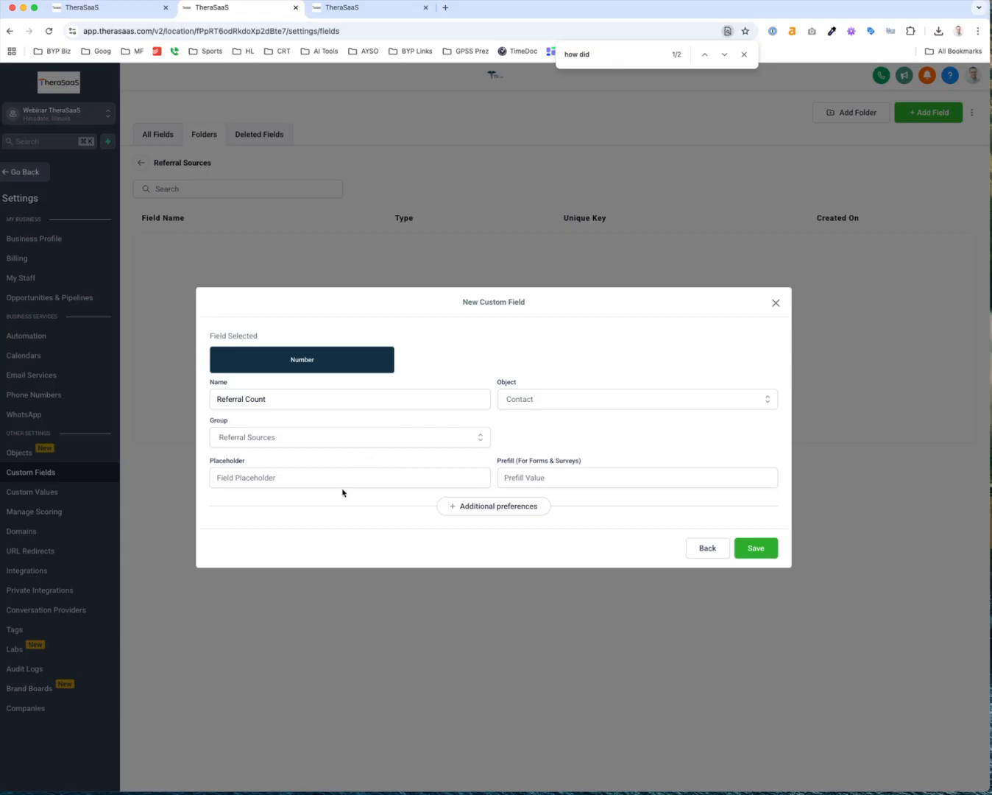
pyautogui.click(478, 506)
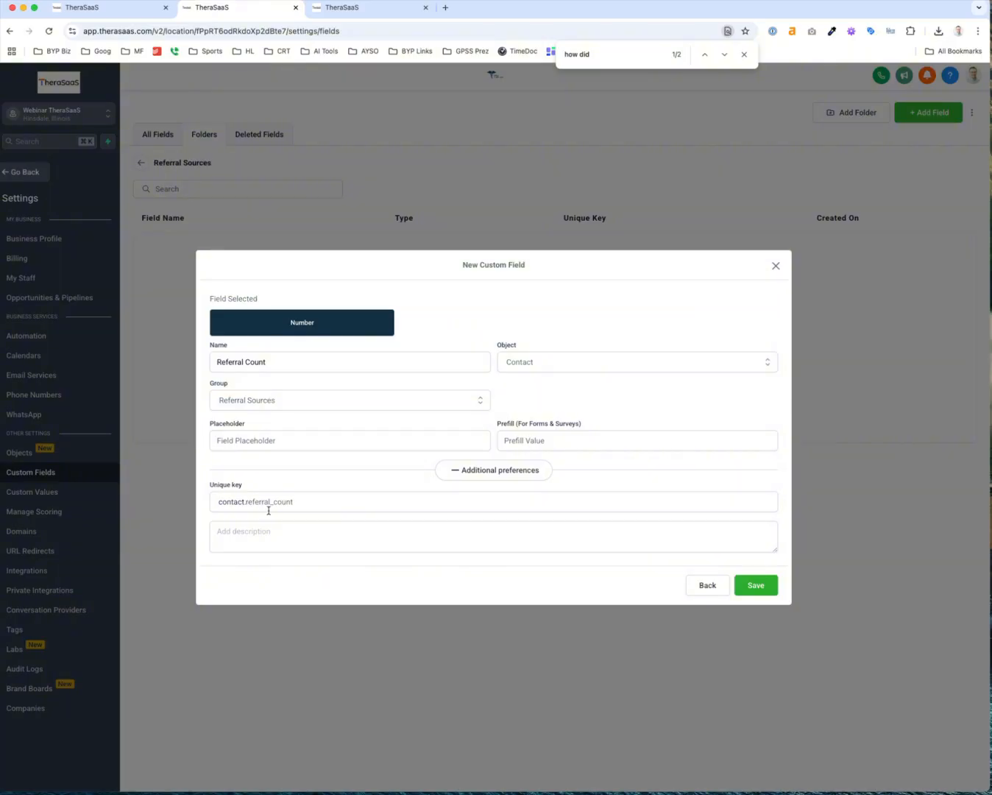
pyautogui.click(765, 587)
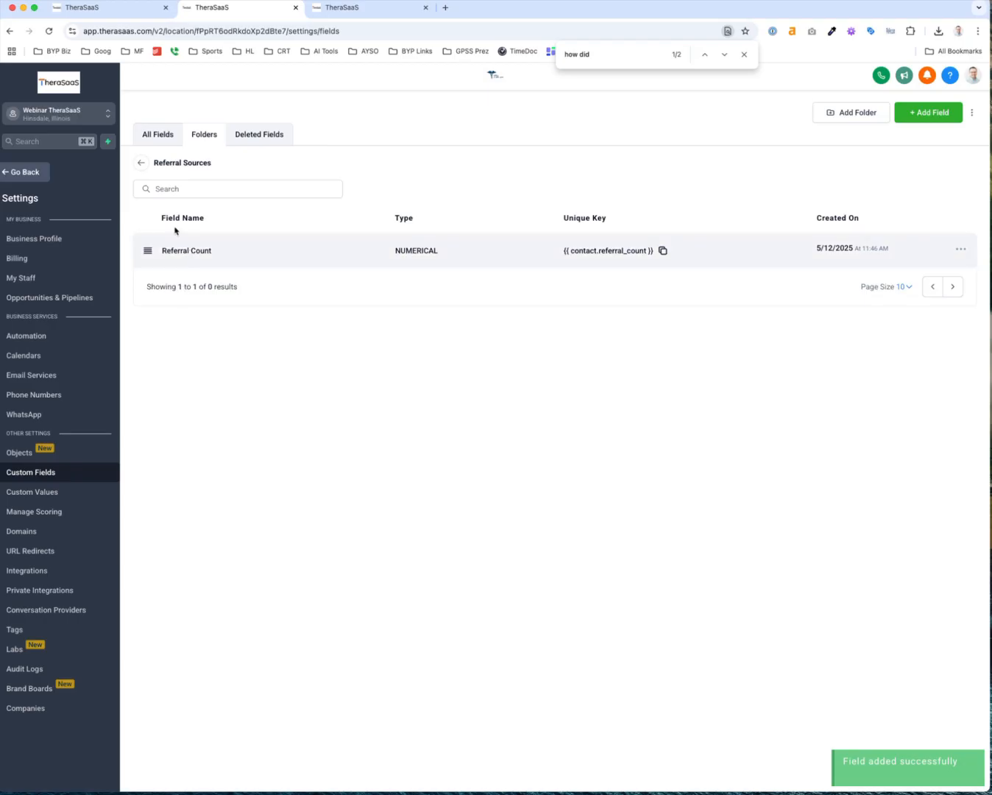
pyautogui.click(141, 162)
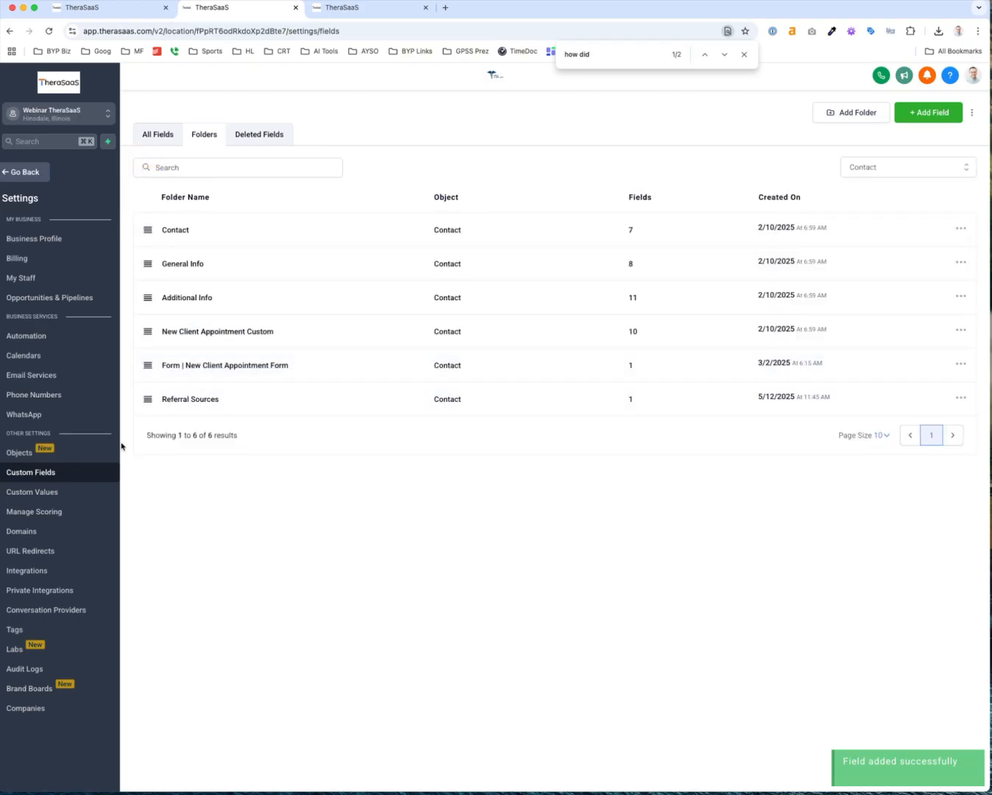
# Set Therapist A's Referral Count to 23 under Referral Sources, save, and return to contacts
pyautogui.click(17, 174)
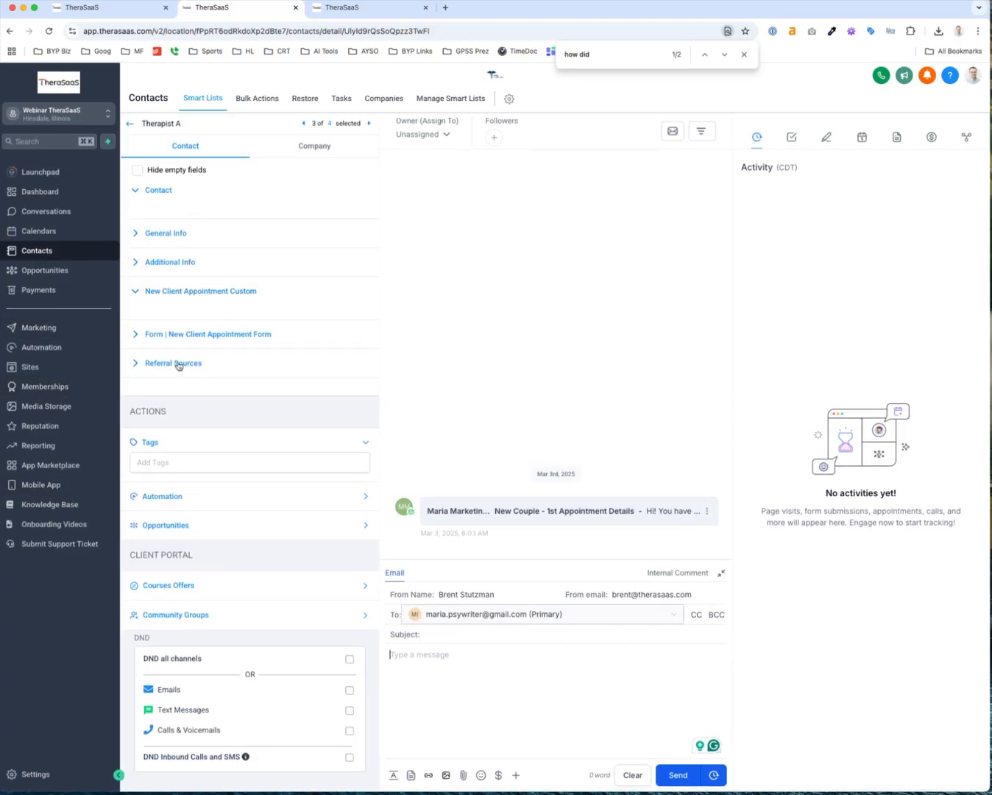
pyautogui.scroll(5, 178, 366)
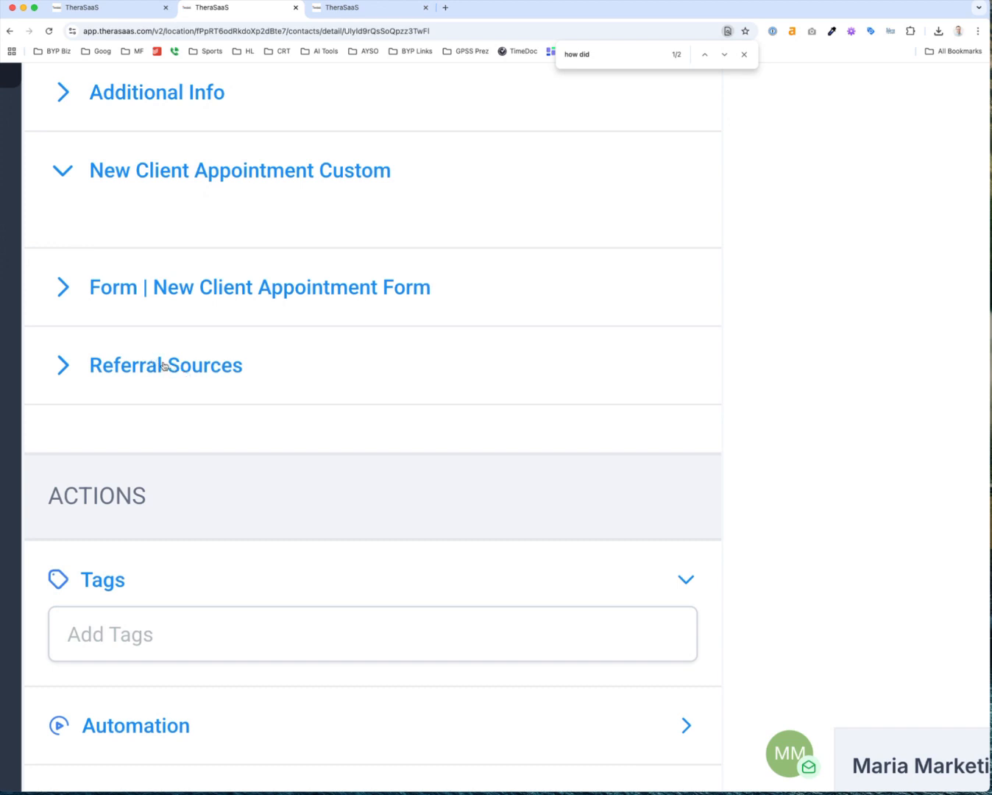
pyautogui.click(163, 366)
pyautogui.click(199, 466)
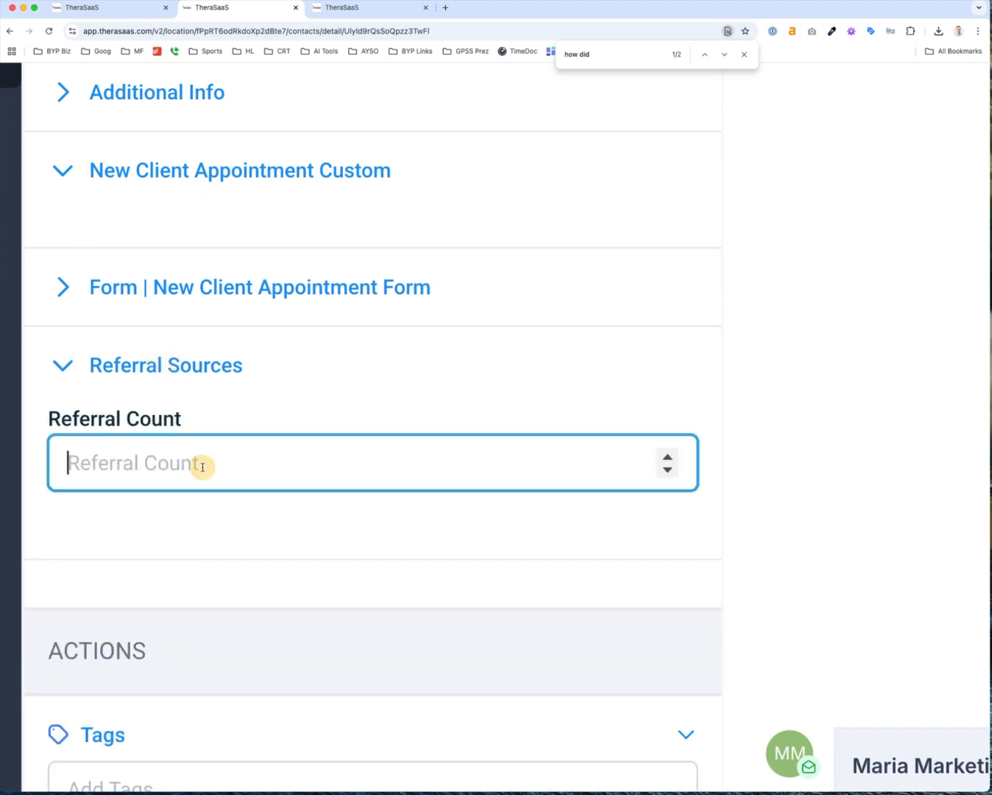
pyautogui.click(667, 455)
pyautogui.click(667, 456)
pyautogui.click(667, 456)
pyautogui.click(667, 456)
pyautogui.click(666, 456)
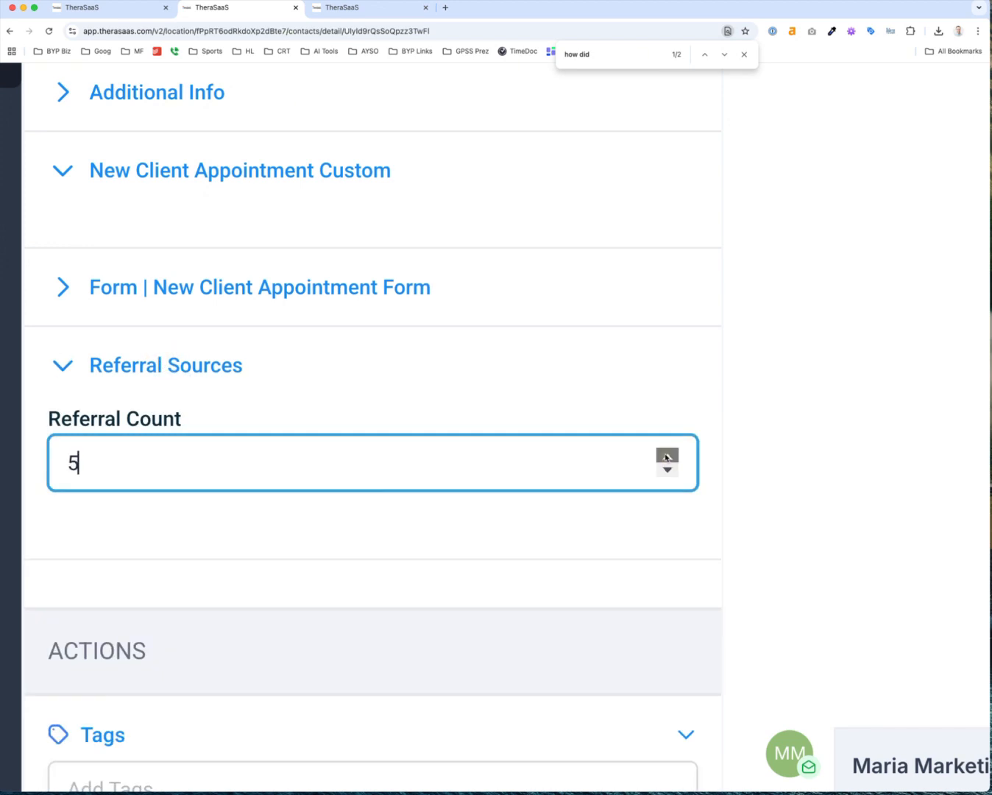
pyautogui.scroll(-20, 483, 449)
pyautogui.scroll(20, 483, 449)
pyautogui.scroll(20, 483, 449)
pyautogui.scroll(-20, 483, 448)
pyautogui.scroll(17, 482, 449)
pyautogui.scroll(1, 483, 449)
pyautogui.click(509, 408)
pyautogui.scroll(-10, 509, 408)
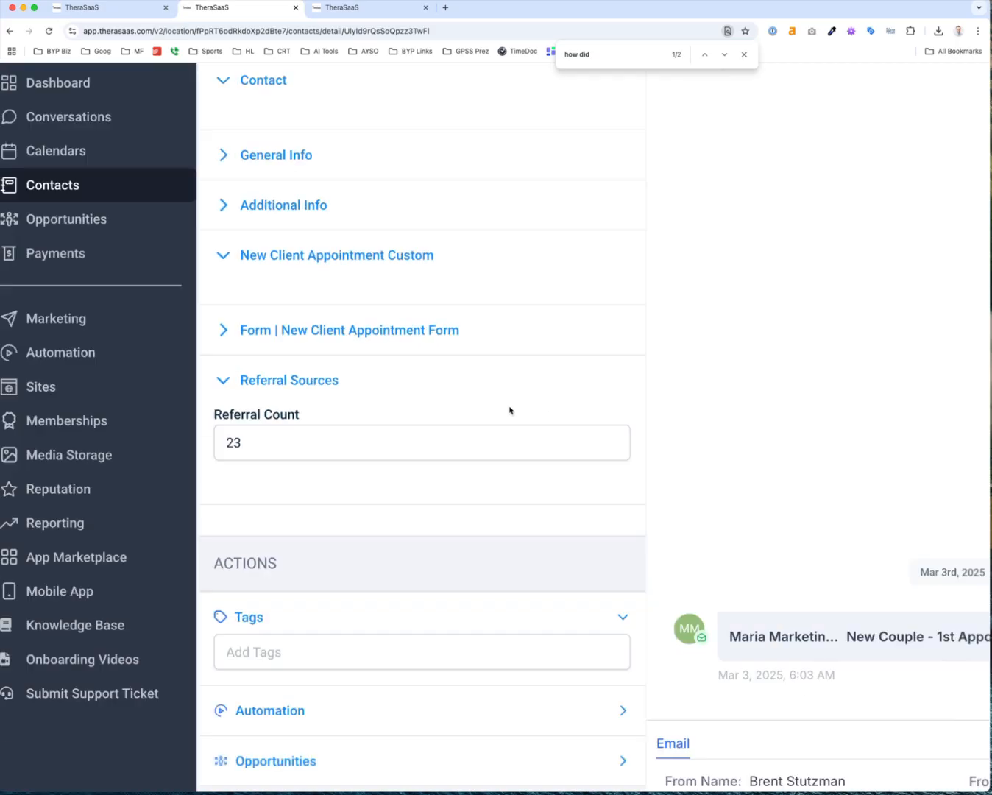
pyautogui.click(347, 774)
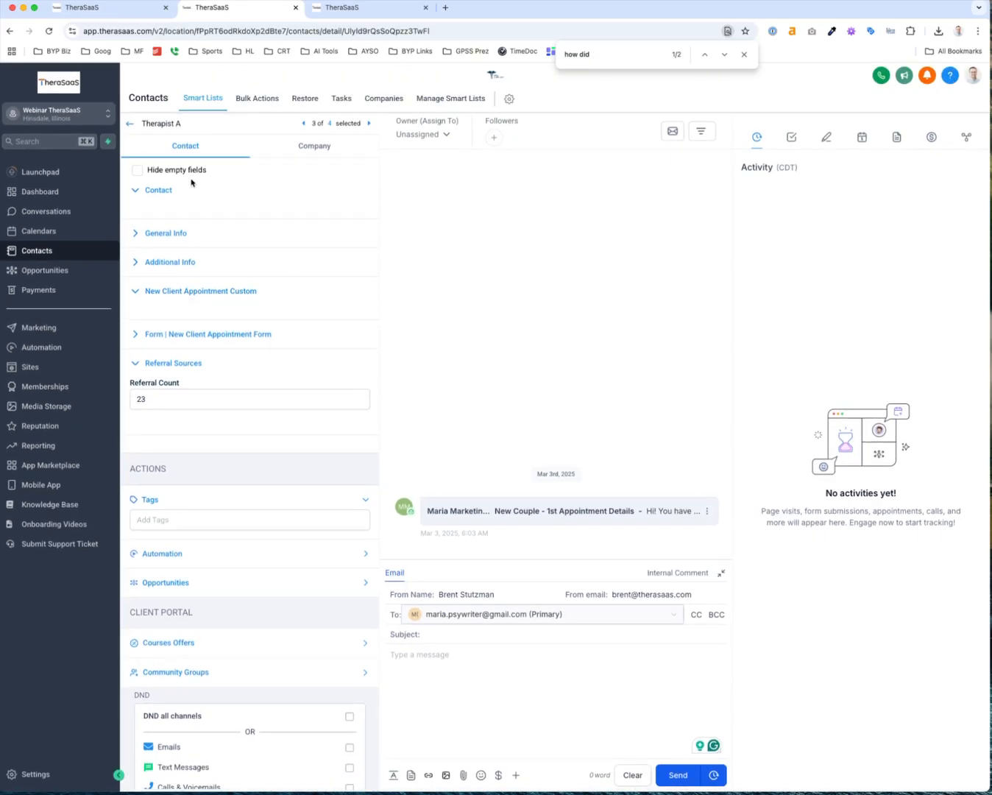
pyautogui.click(130, 124)
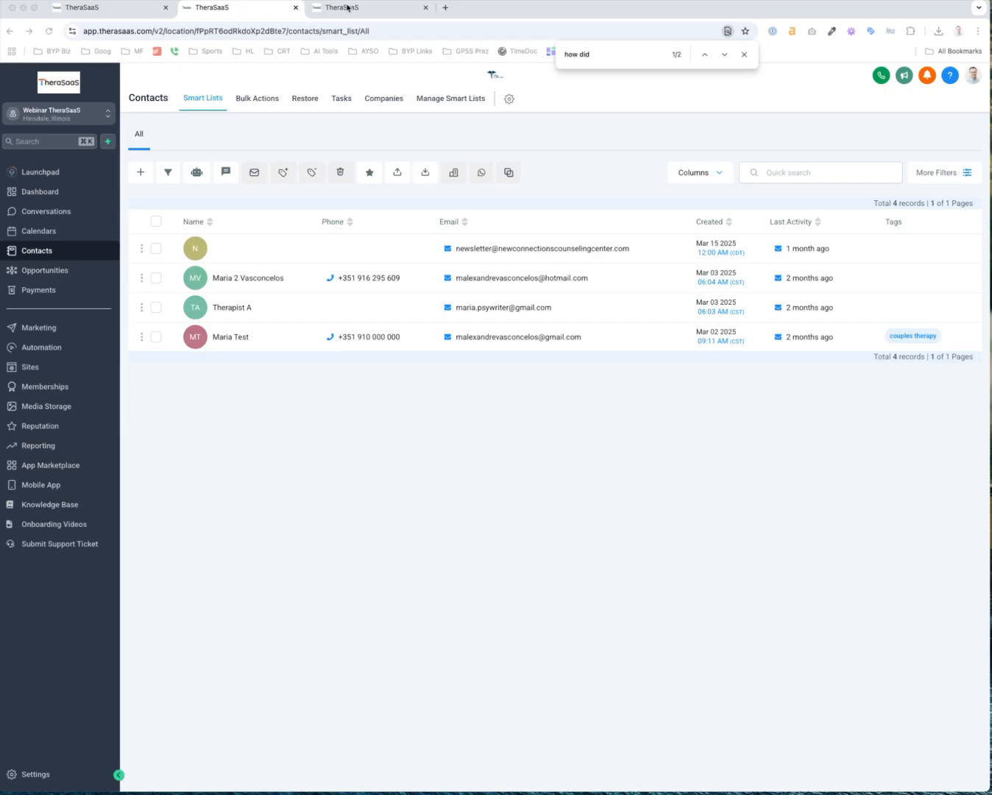
# Open the New Client Appointment Form in the builder and delete its old 'How did you hear about us?' question
pyautogui.click(27, 364)
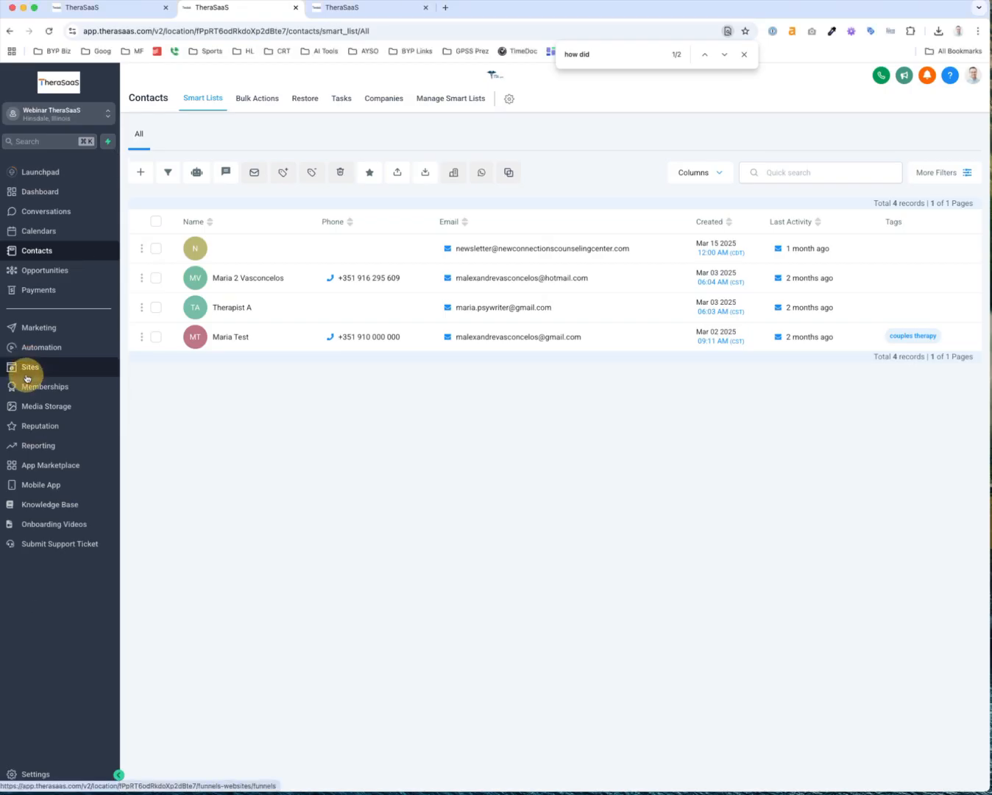
pyautogui.moveTo(536, 100)
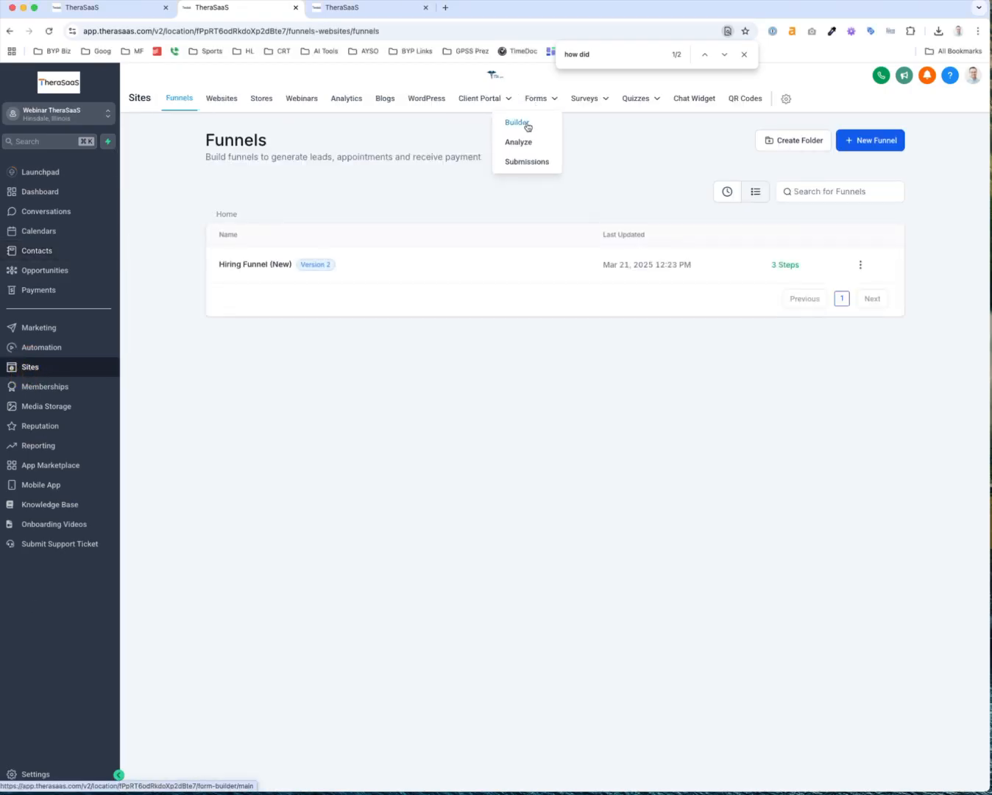
pyautogui.click(527, 125)
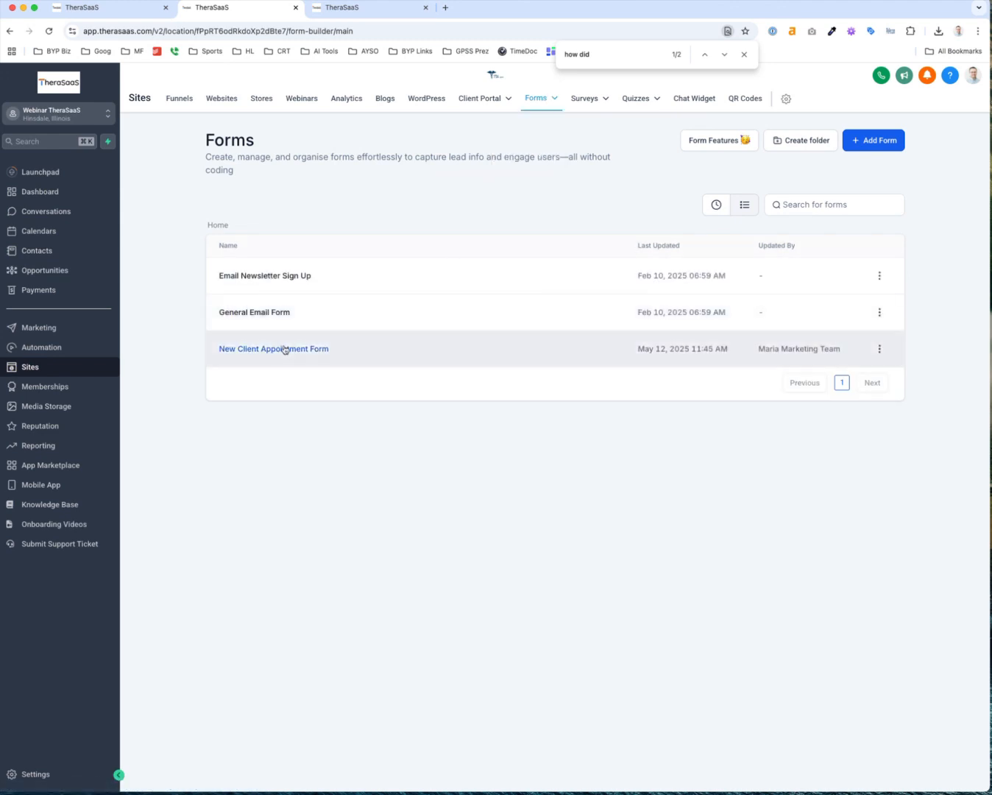
pyautogui.click(285, 350)
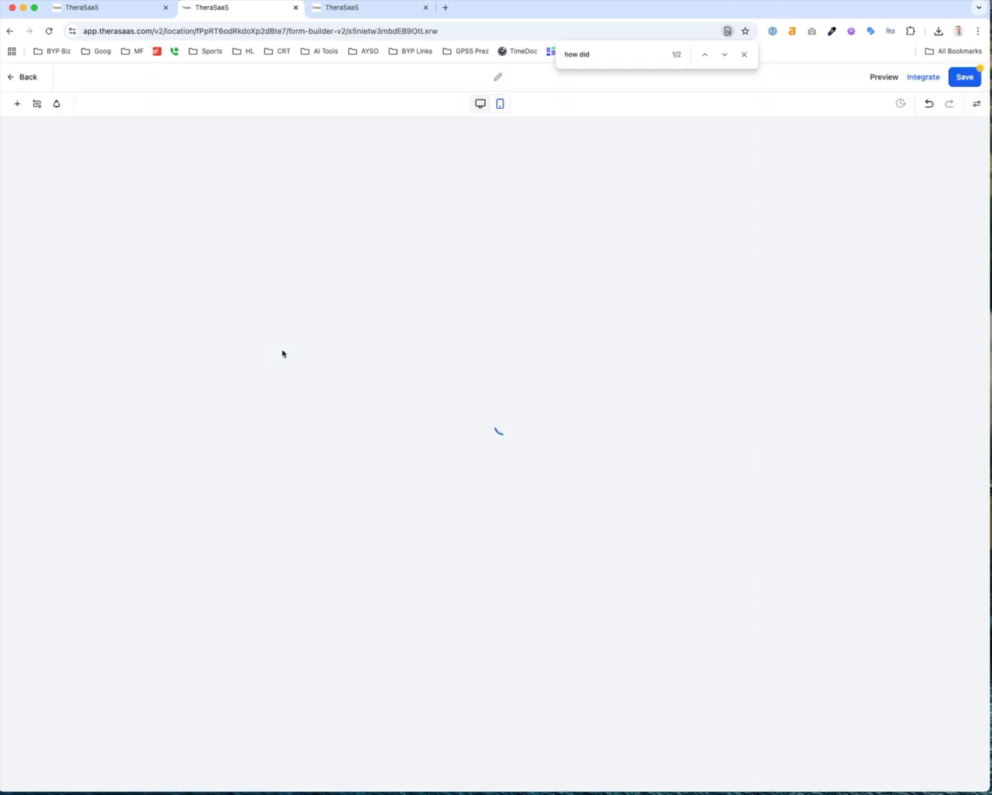
pyautogui.scroll(-6, 421, 387)
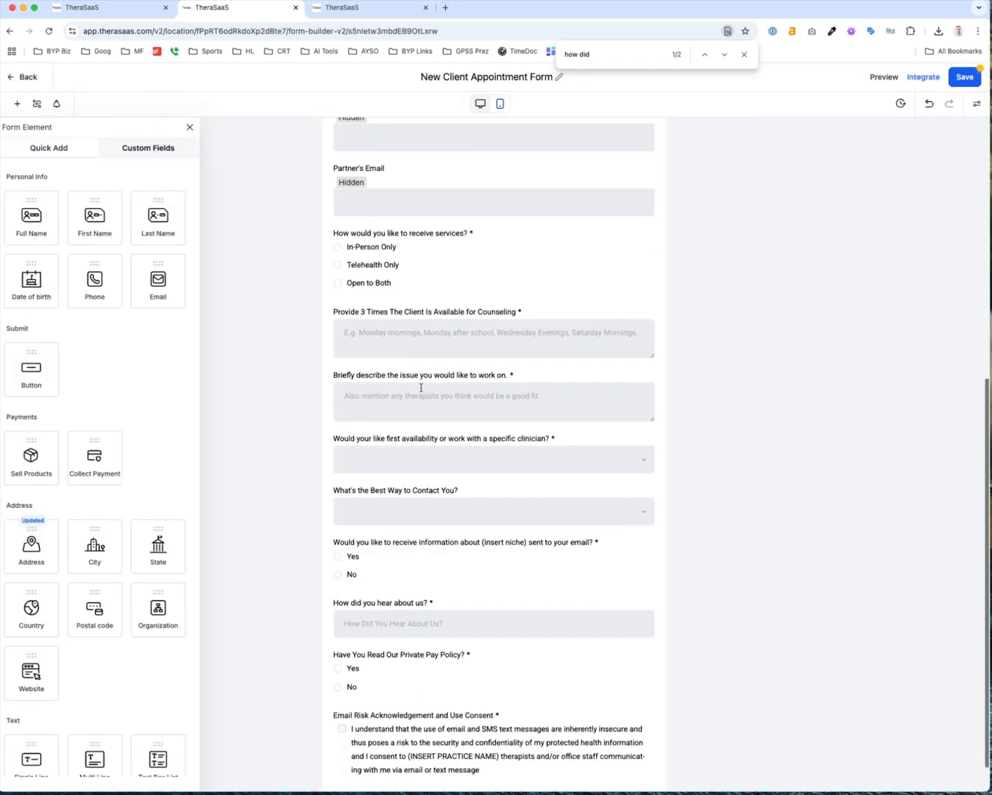
pyautogui.scroll(-2, 421, 388)
pyautogui.click(396, 525)
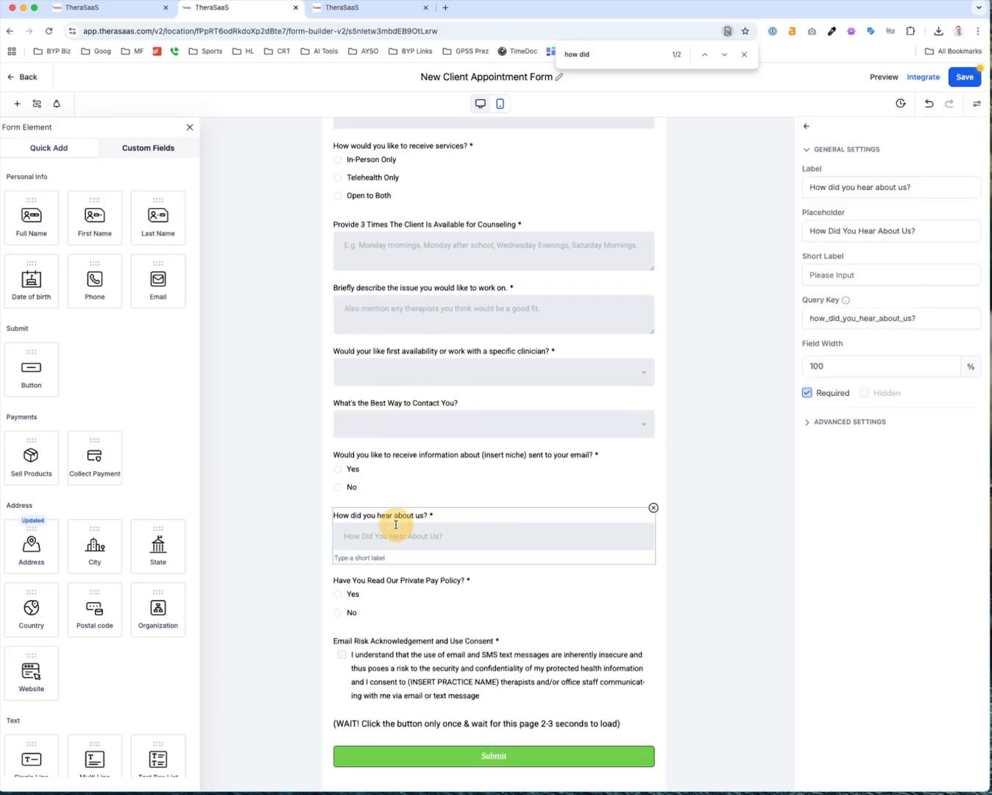
pyautogui.click(653, 508)
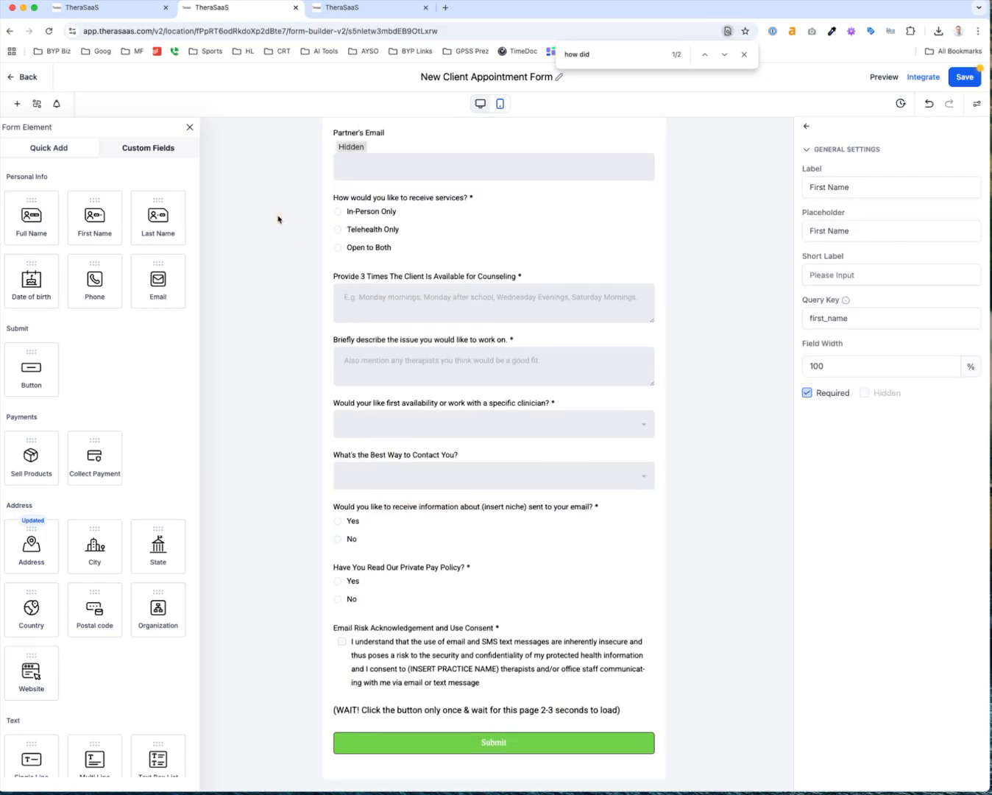
# Drag in the 'How Did You Hear About Us?' custom field below the contact-method question and save
pyautogui.click(147, 148)
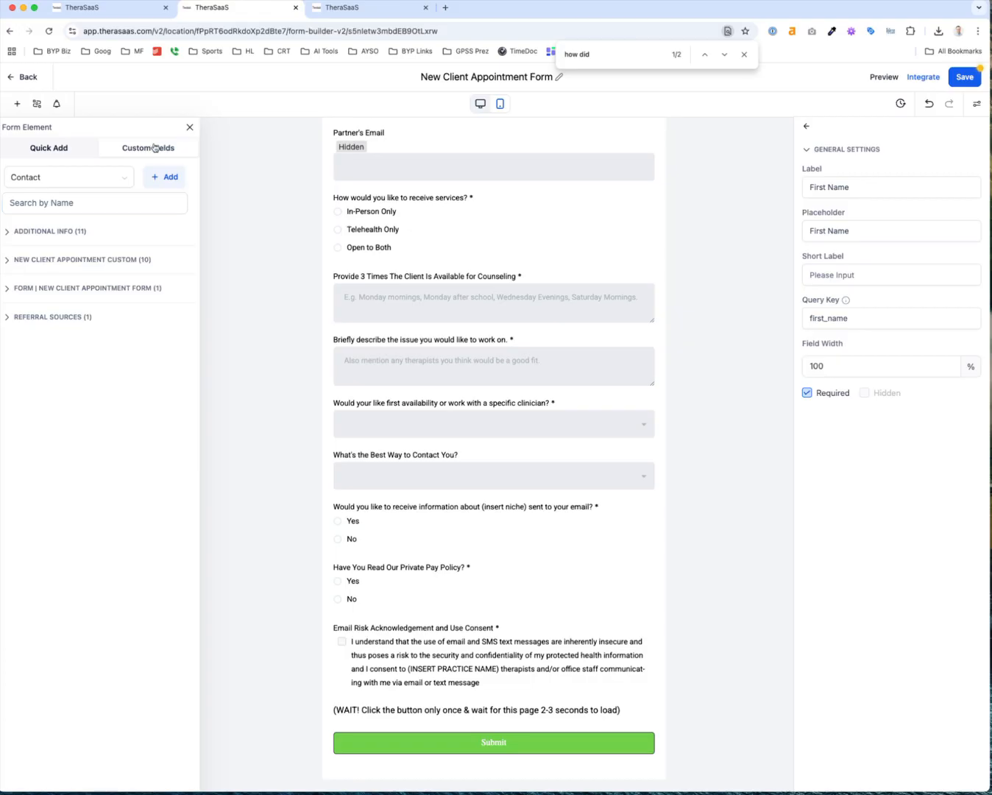
pyautogui.click(49, 202)
pyautogui.write('how ')
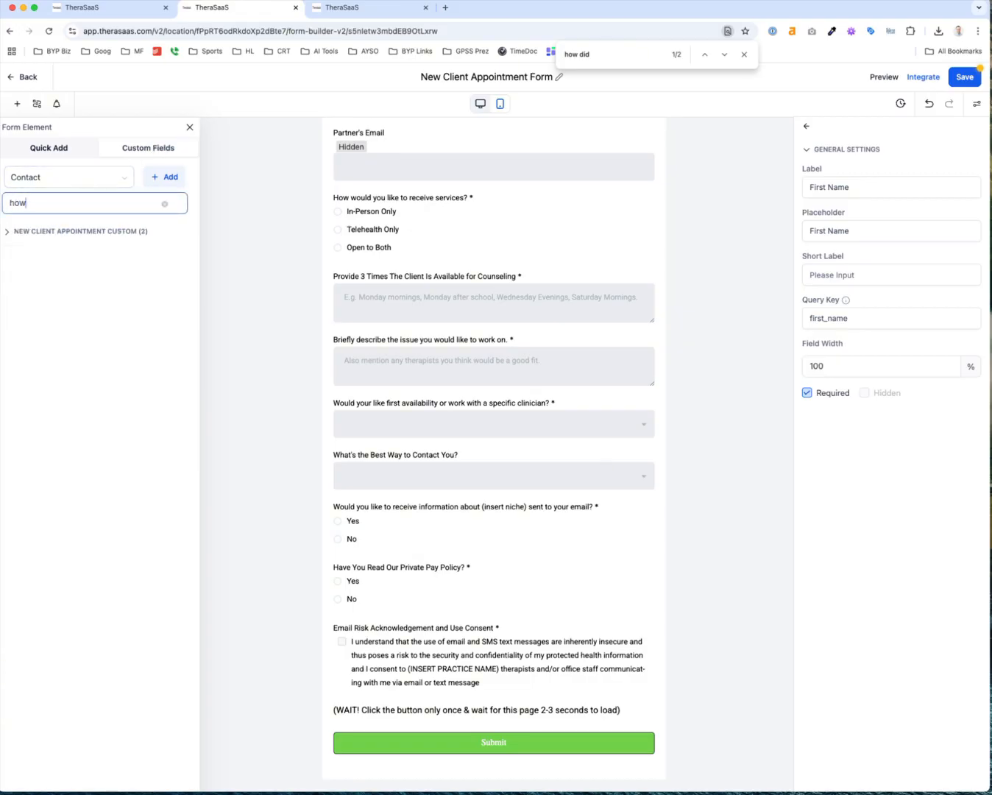
pyautogui.write('did')
pyautogui.click(8, 231)
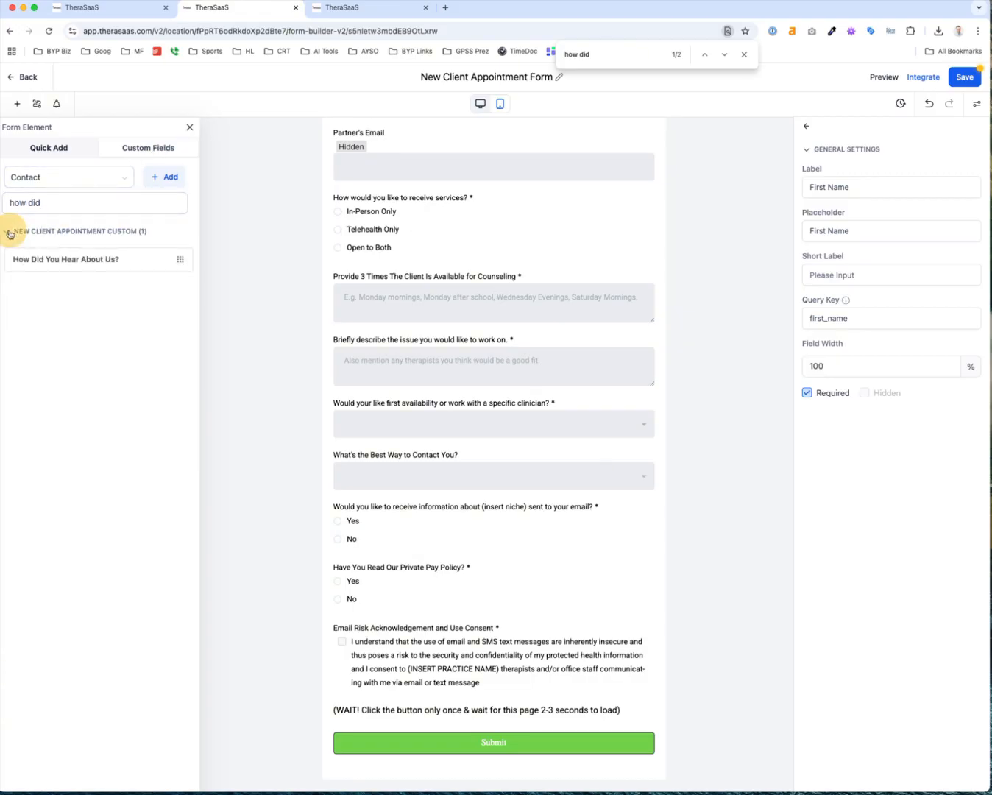
pyautogui.moveTo(57, 260); pyautogui.dragTo(428, 479)
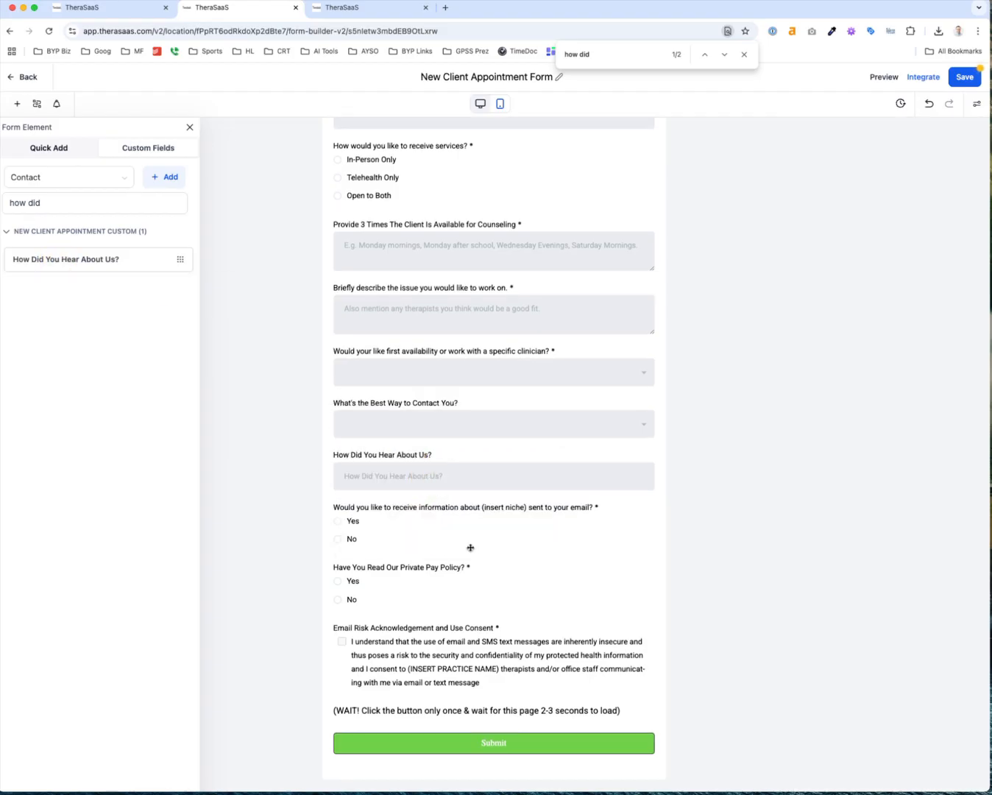
pyautogui.click(967, 78)
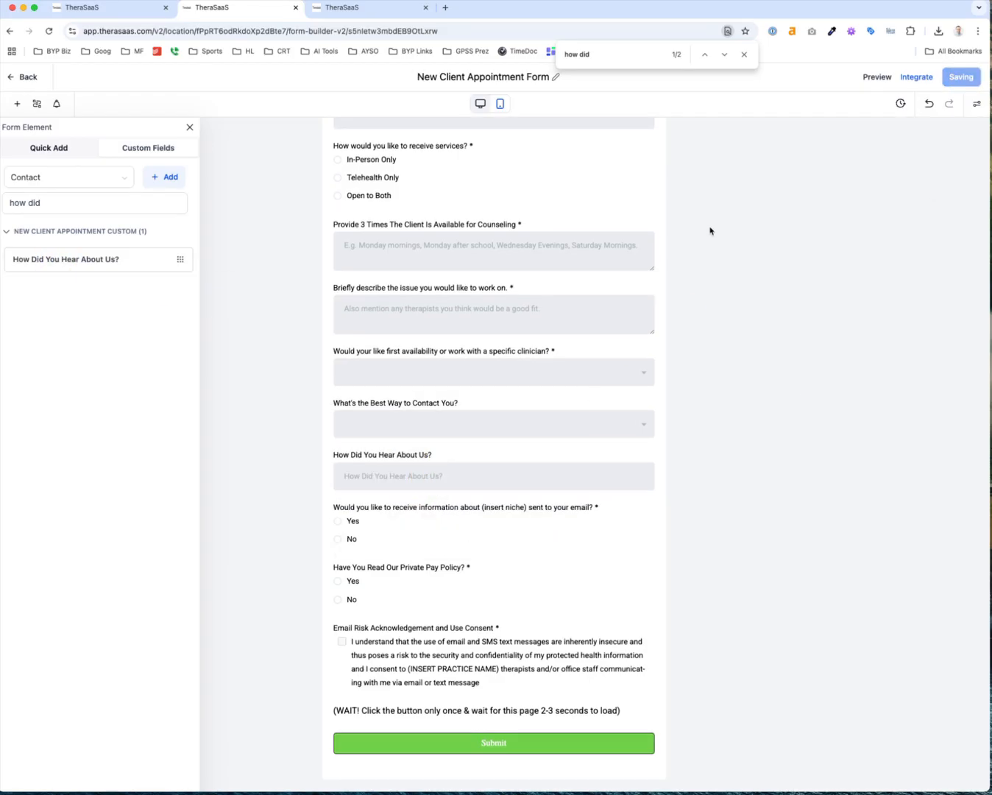
pyautogui.click(744, 54)
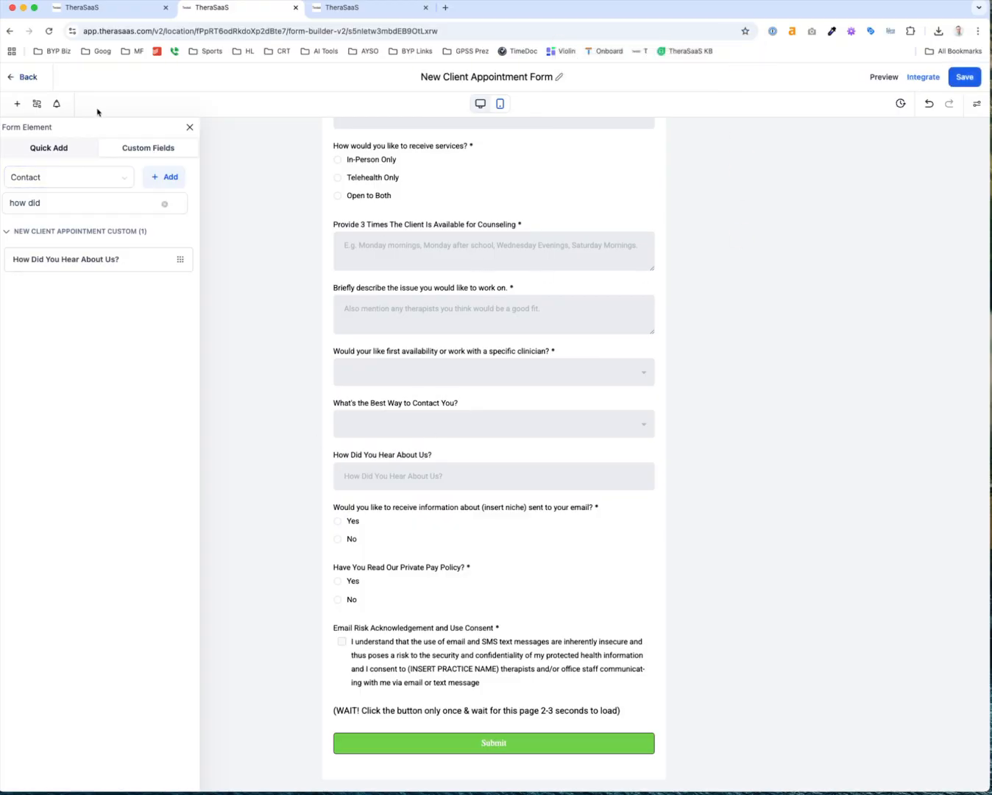
pyautogui.click(28, 78)
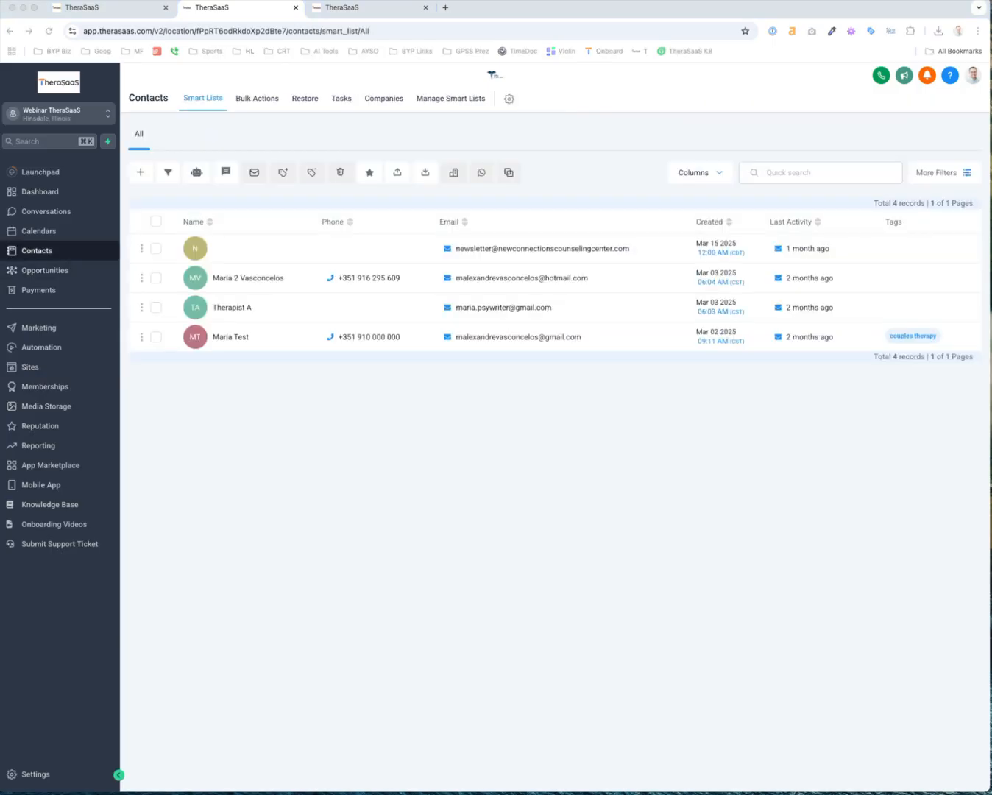
pyautogui.moveTo(991, 442)
pyautogui.mouseDown()
pyautogui.moveTo(600, 431)
pyautogui.moveTo(991, 434)
pyautogui.mouseUp()
pyautogui.click(139, 172)
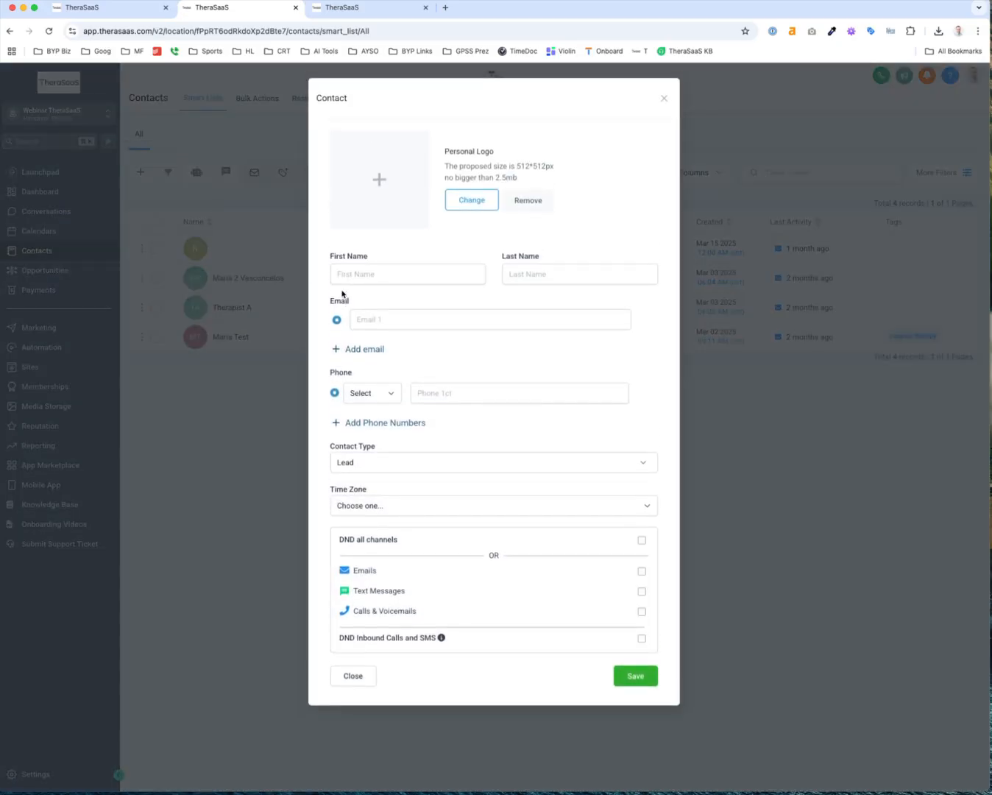
pyautogui.click(378, 270)
pyautogui.write('R')
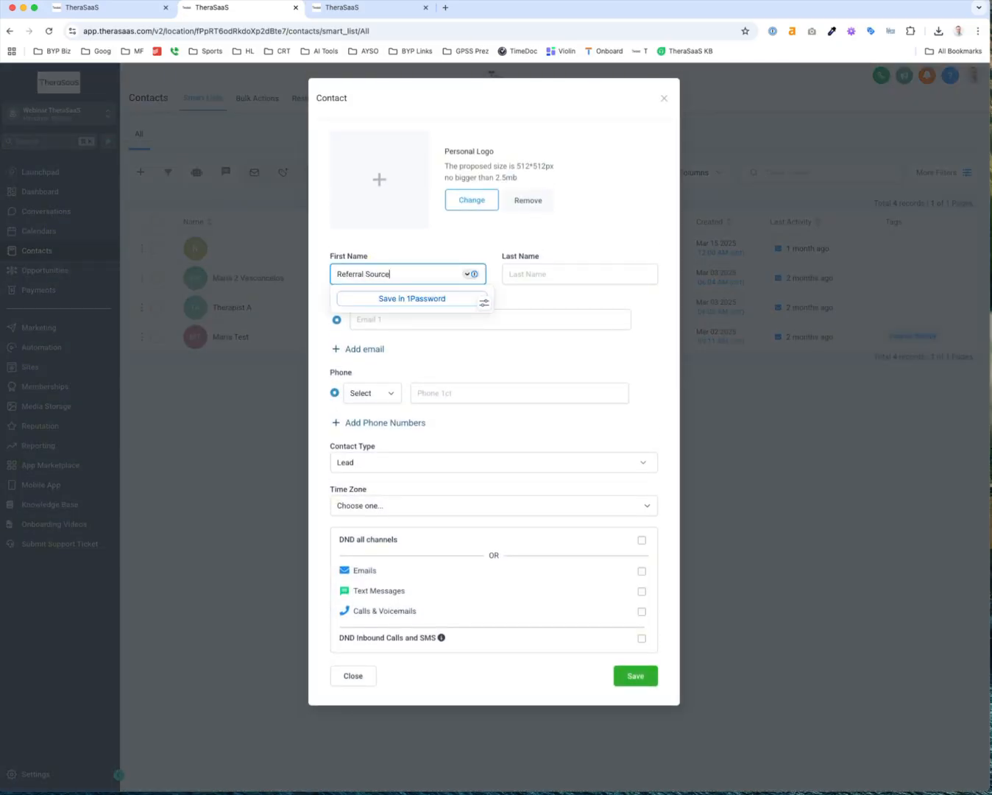
pyautogui.write('eferral Source')
pyautogui.press('BackSpace')
pyautogui.press('BackSpace')
pyautogui.press('BackSpace')
pyautogui.press('BackSpace')
pyautogui.press('BackSpace')
pyautogui.press('BackSpace')
pyautogui.press('BackSpace')
pyautogui.press('Tab')
pyautogui.write('Sour')
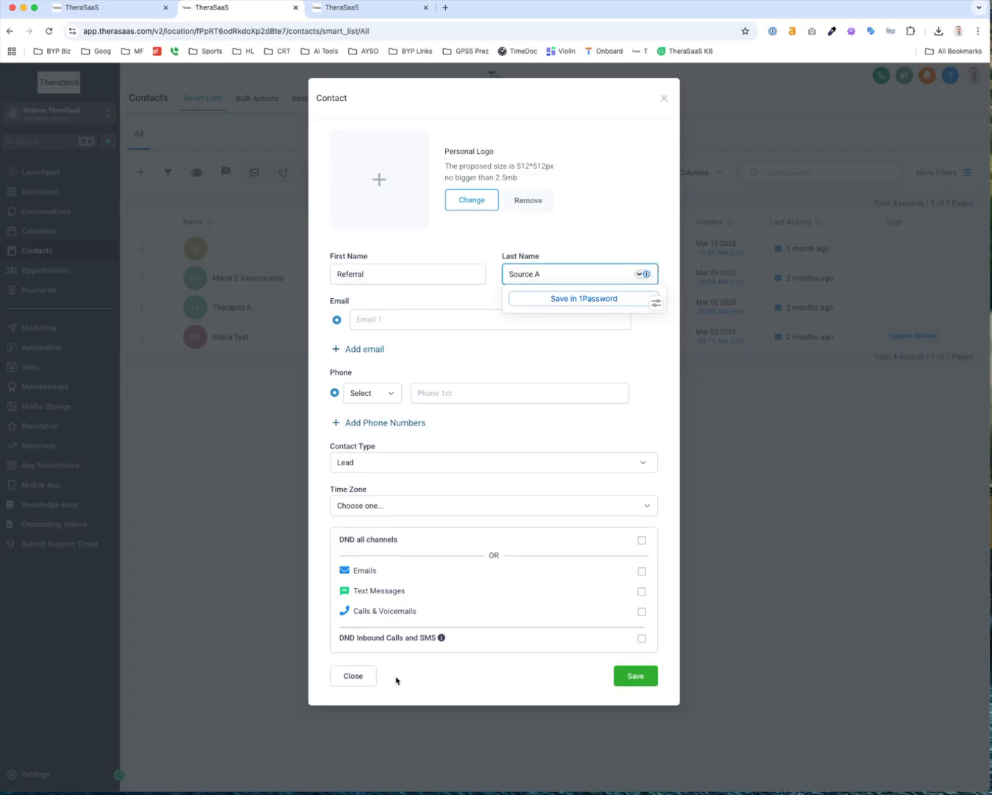
pyautogui.click(360, 678)
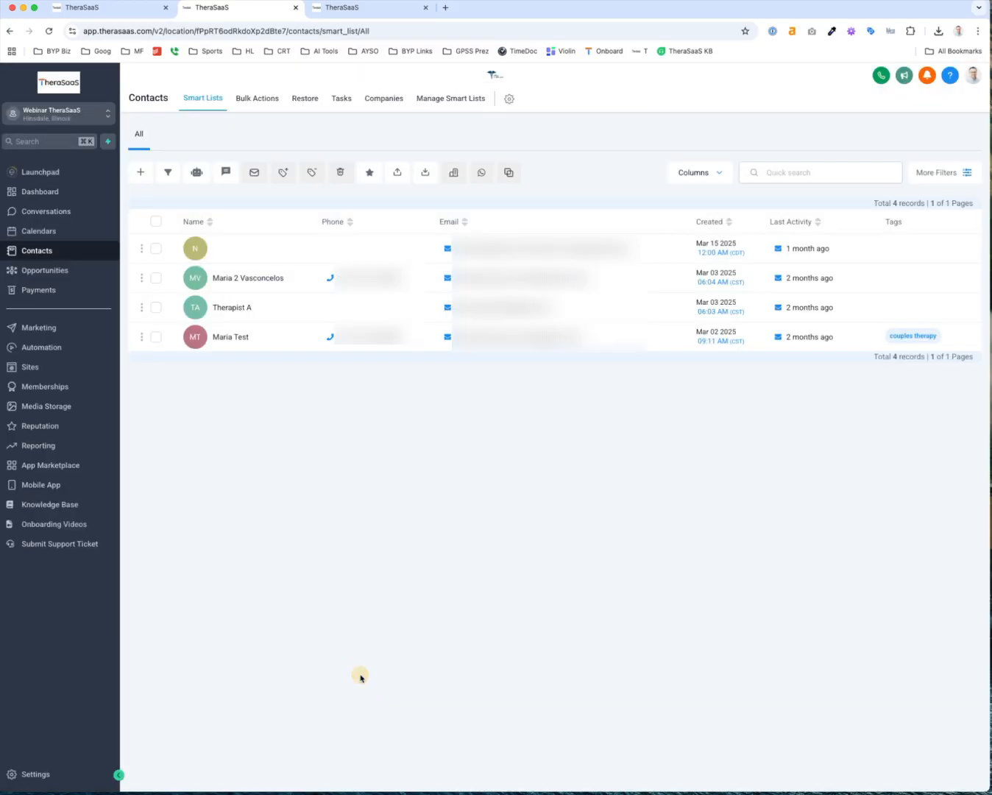
# Open Therapist A with empty fields hidden to view Referral Count 23 under Referral Sources
pyautogui.click(236, 308)
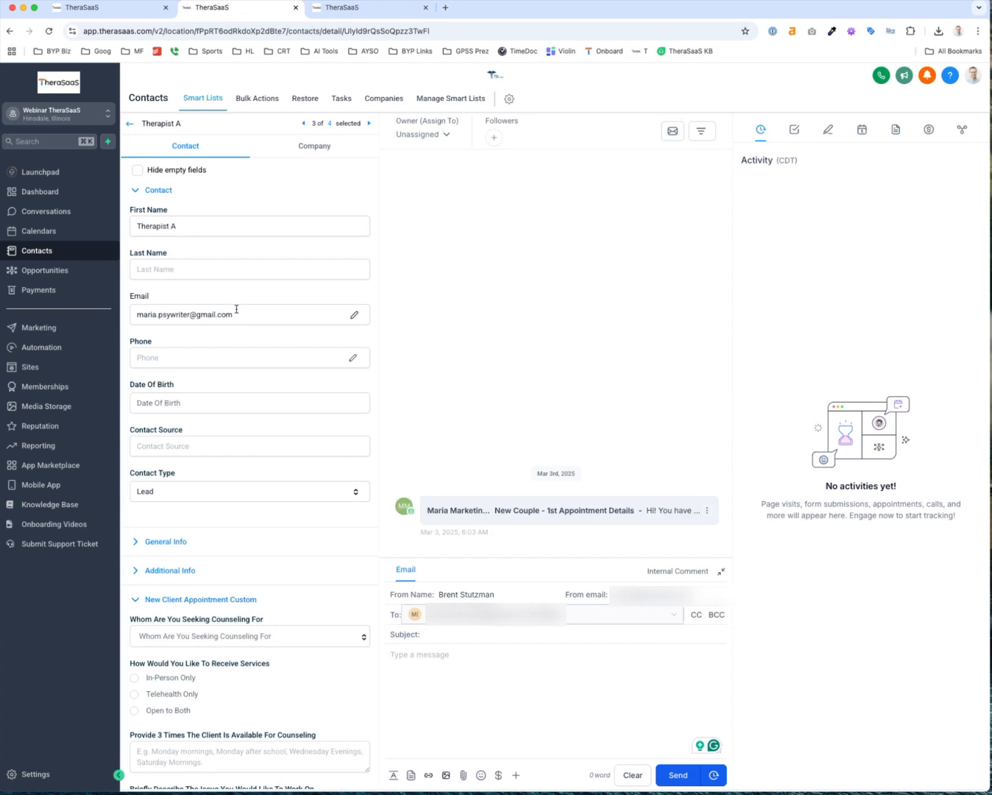
pyautogui.click(136, 599)
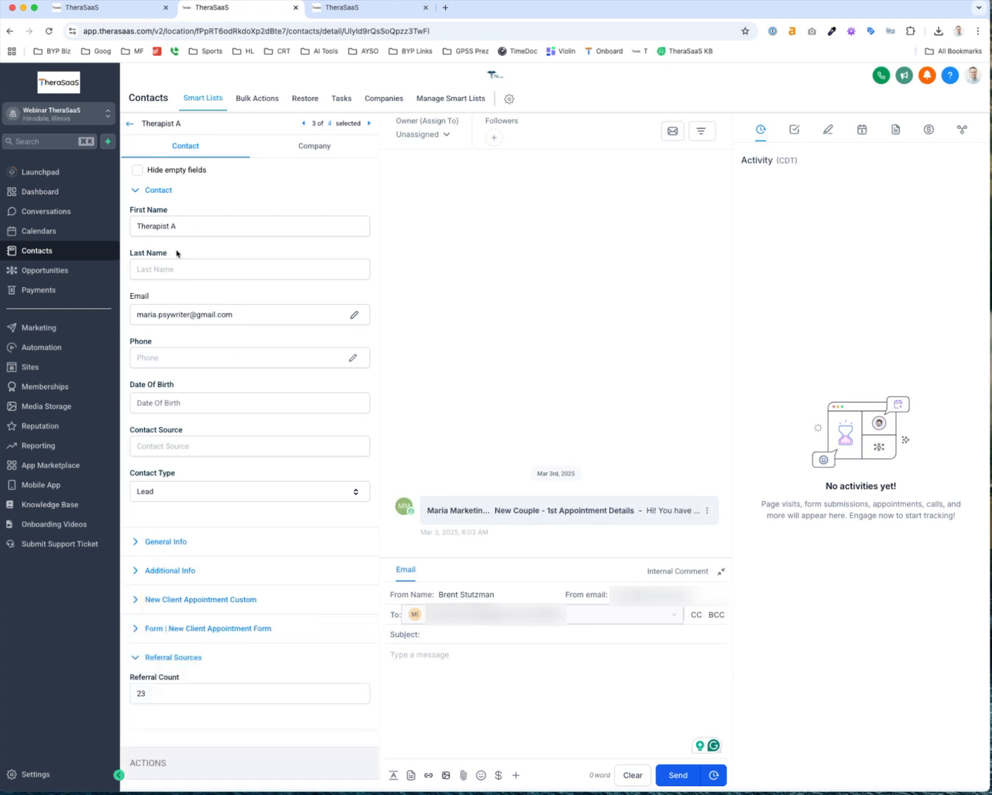
pyautogui.click(137, 171)
pyautogui.scroll(-3, 159, 466)
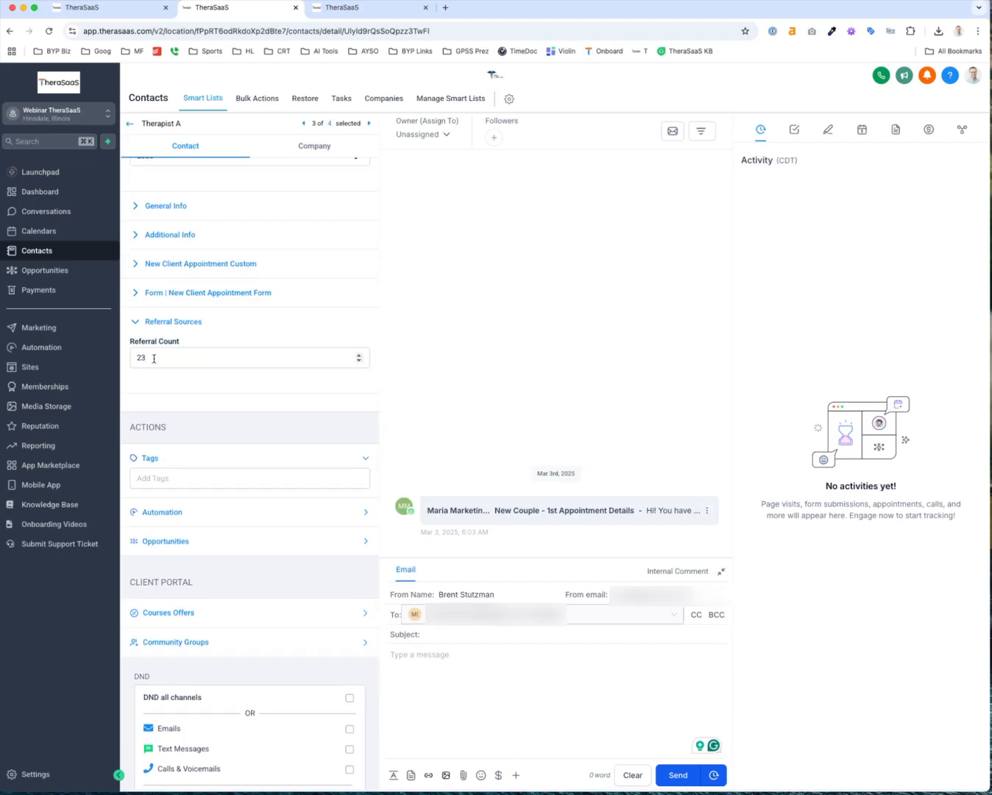
# Tag the Therapist A contact as referral_source
pyautogui.click(163, 480)
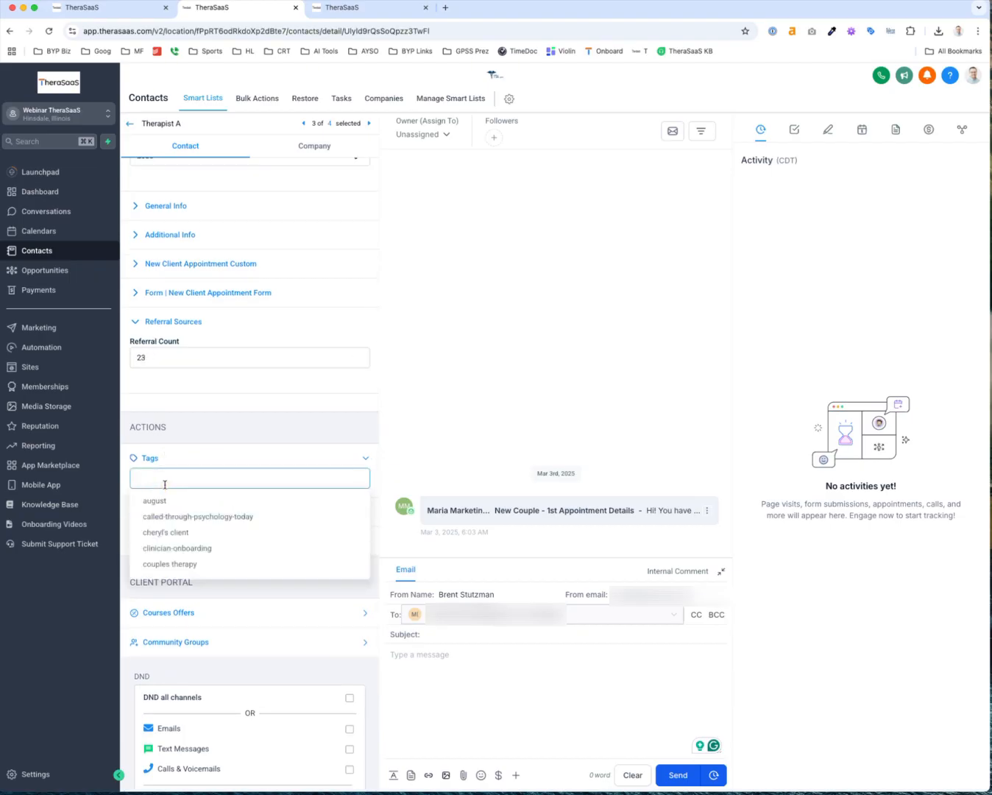
pyautogui.write('referral')
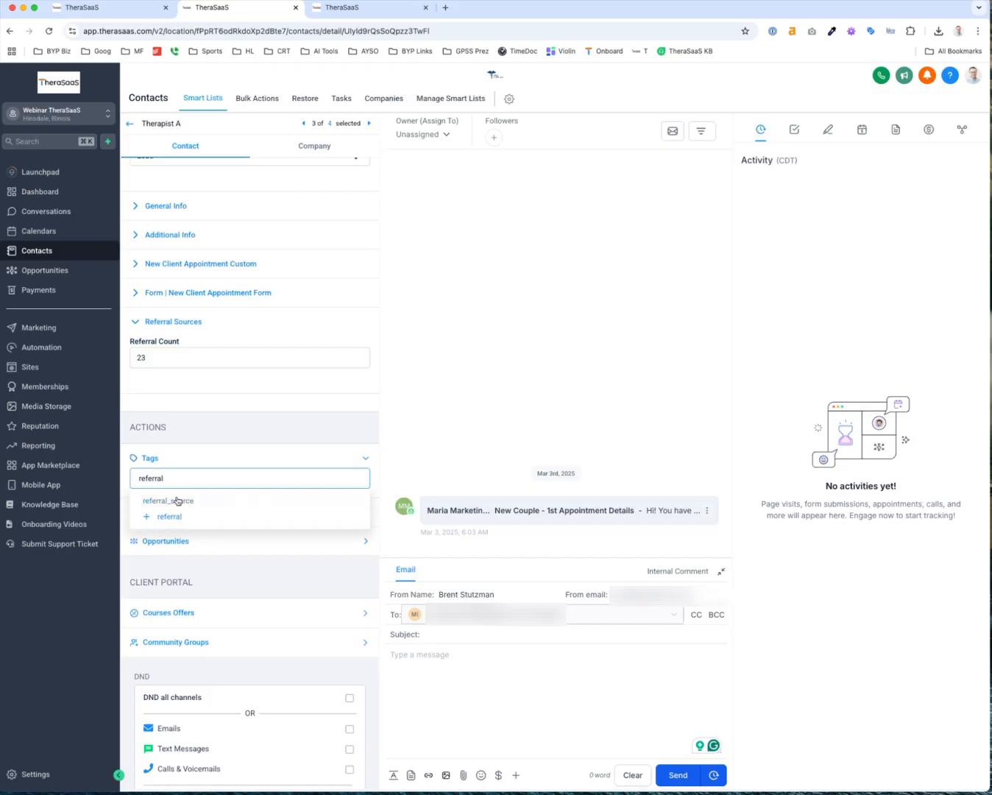
pyautogui.click(179, 501)
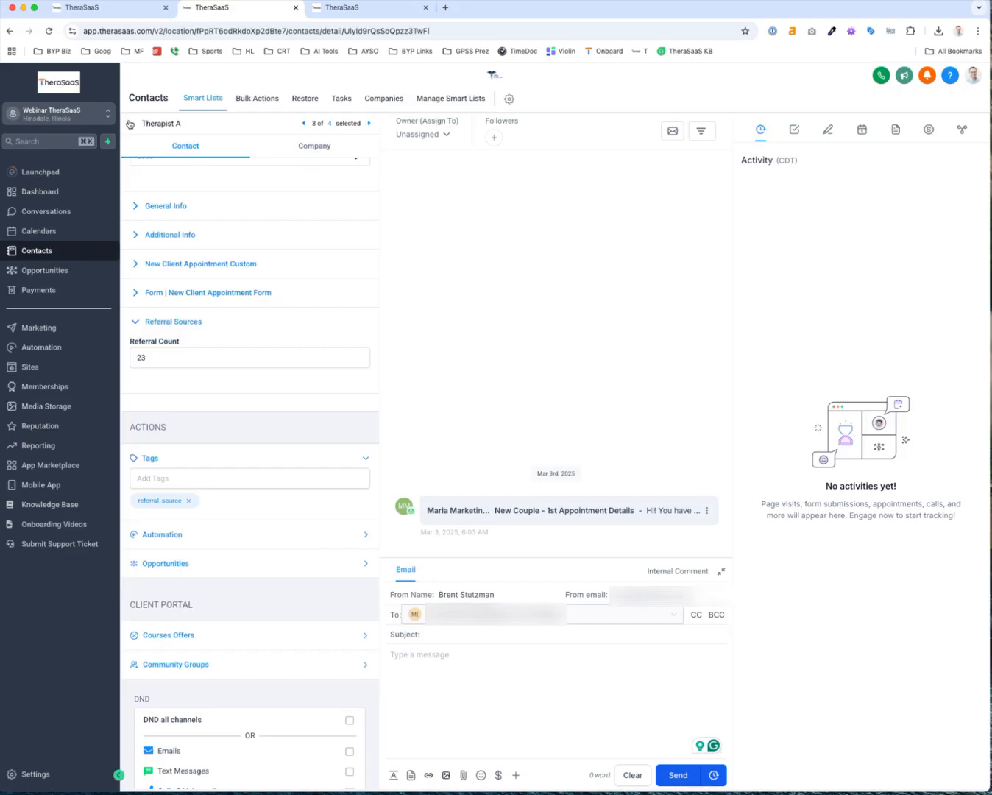
# Reopen Therapist A from the contacts list and view its Company details
pyautogui.click(131, 124)
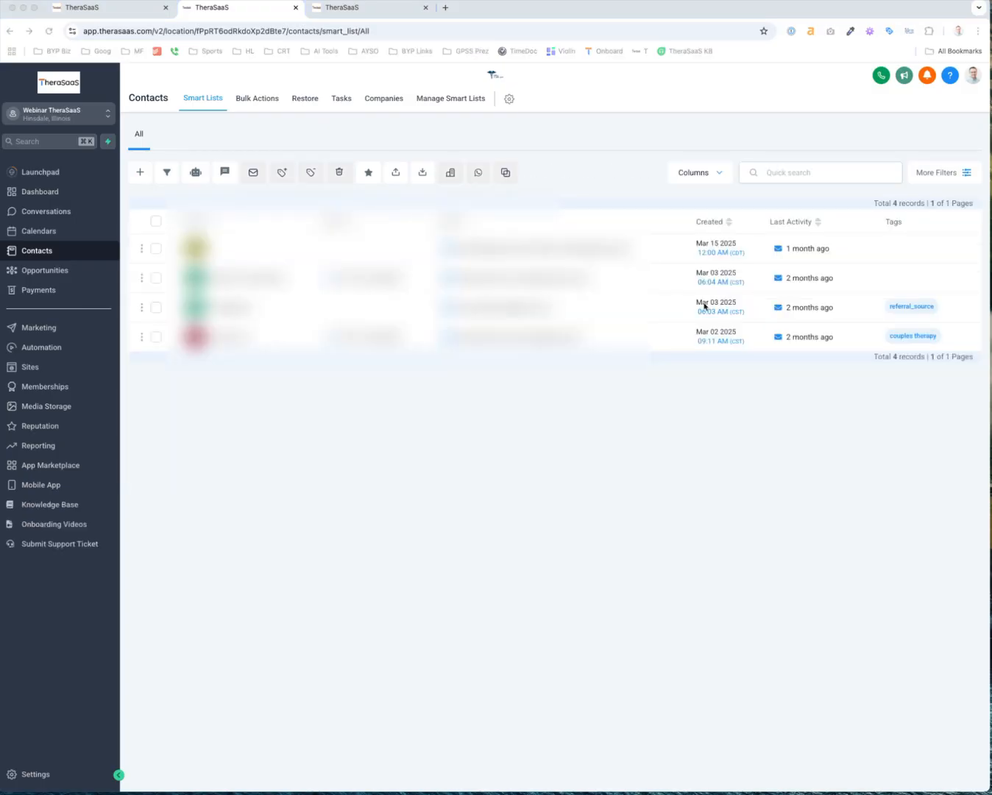
pyautogui.click(946, 307)
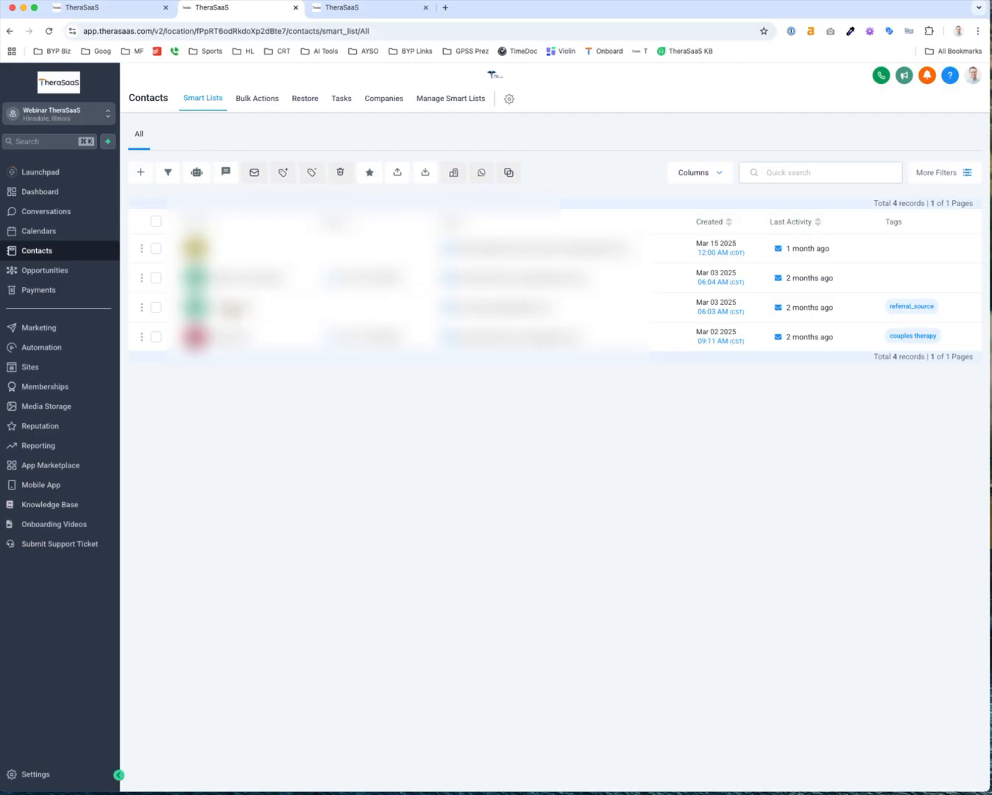
pyautogui.click(231, 309)
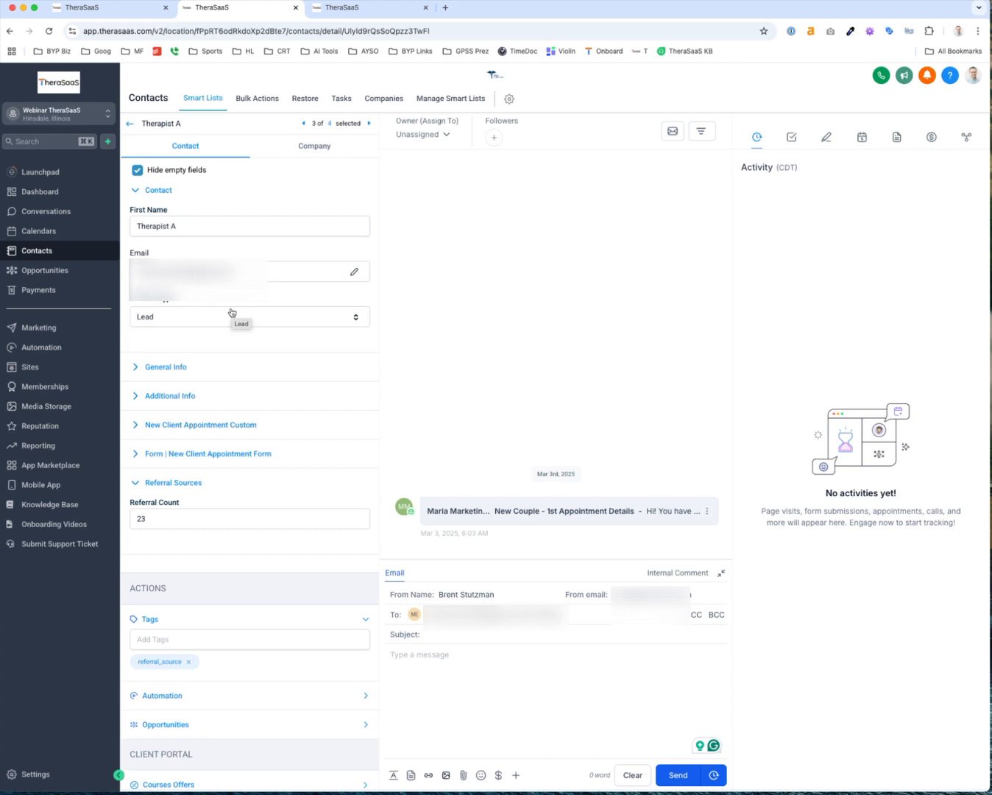
pyautogui.click(314, 147)
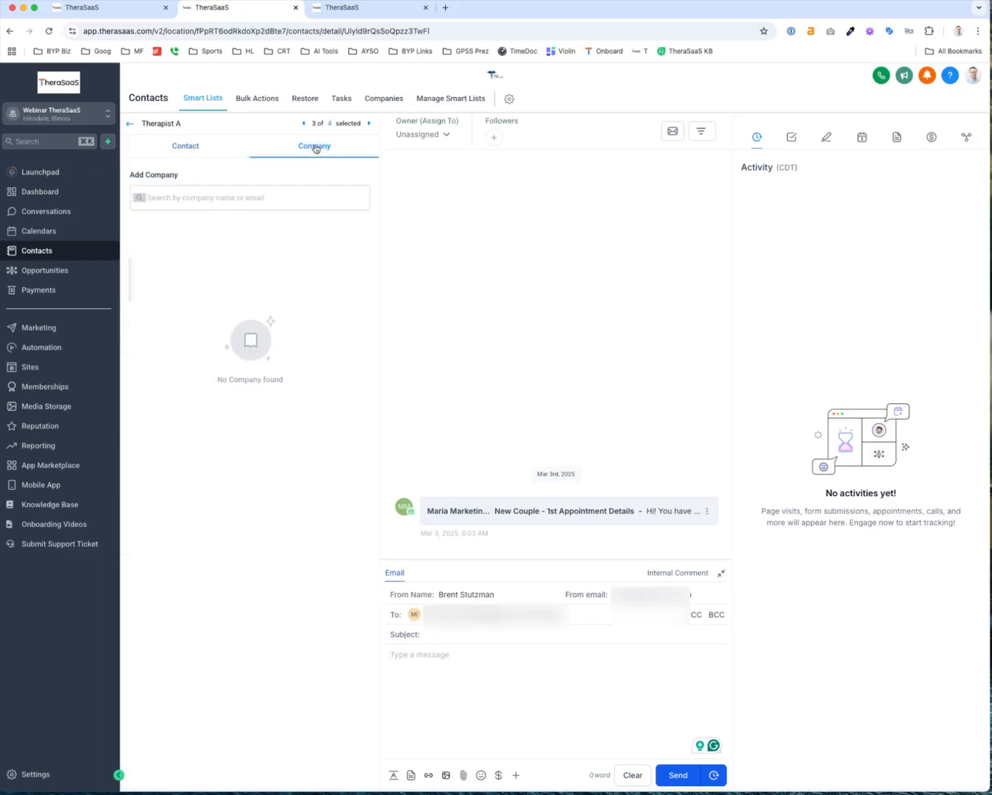
# Create the company Acme Counseling for Therapist A, then check the Contact and Company tabs
pyautogui.click(234, 199)
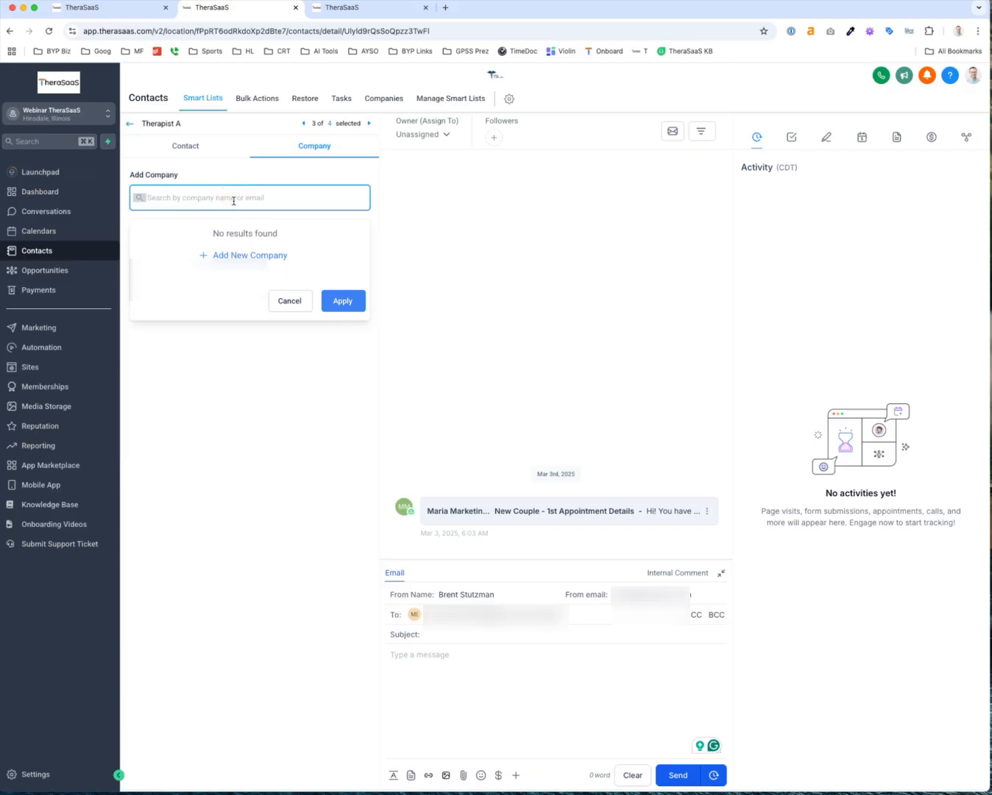
pyautogui.click(234, 254)
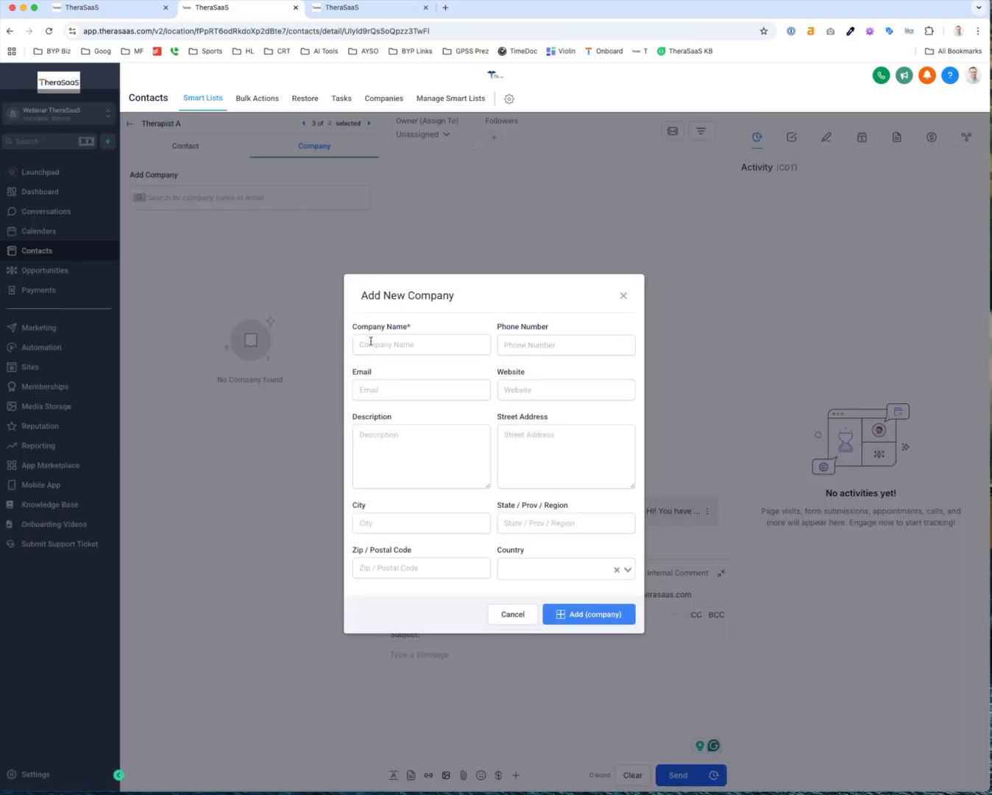
pyautogui.click(371, 341)
pyautogui.write('Acme Counseling')
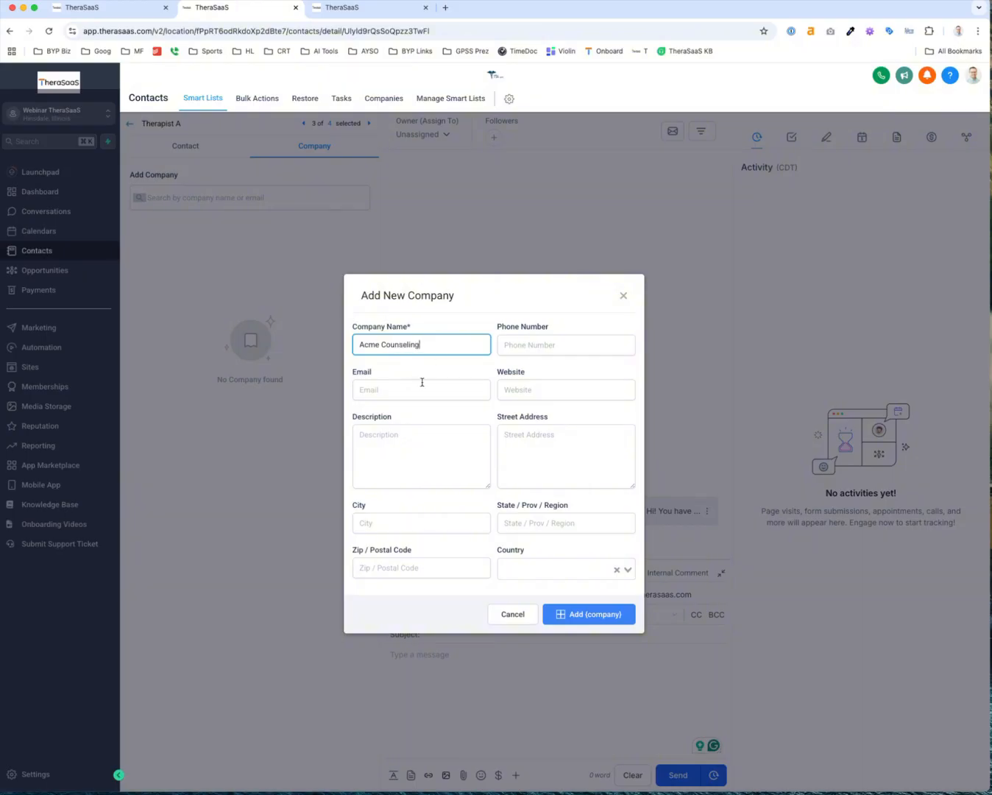
pyautogui.click(570, 614)
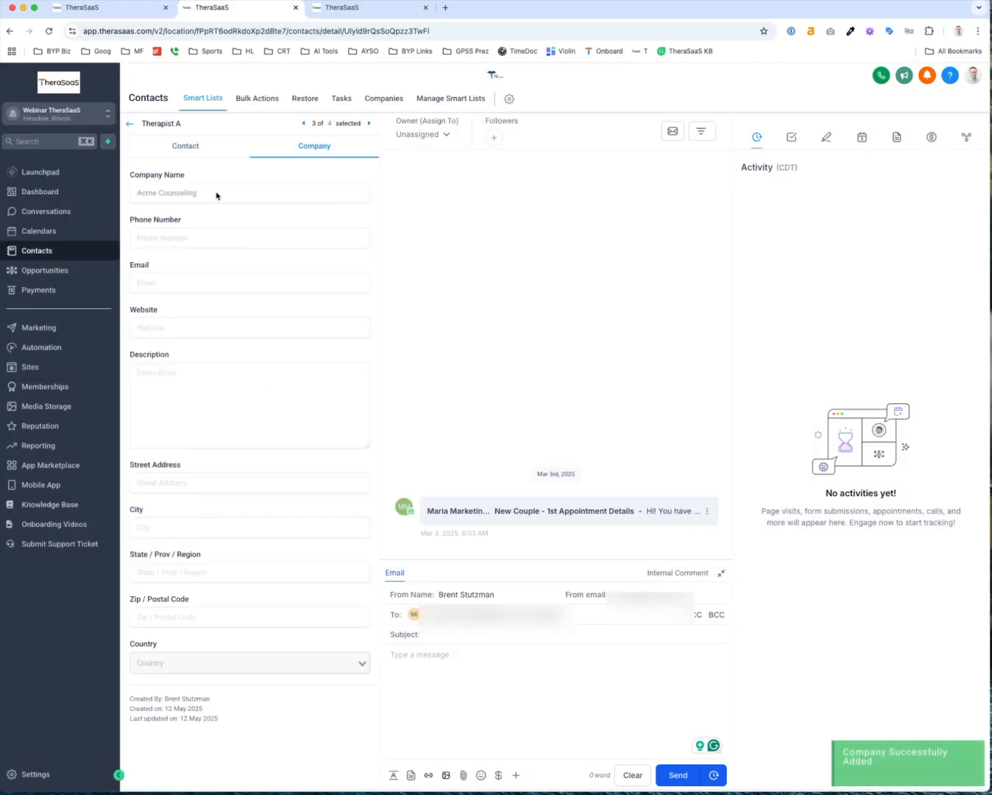
pyautogui.click(197, 150)
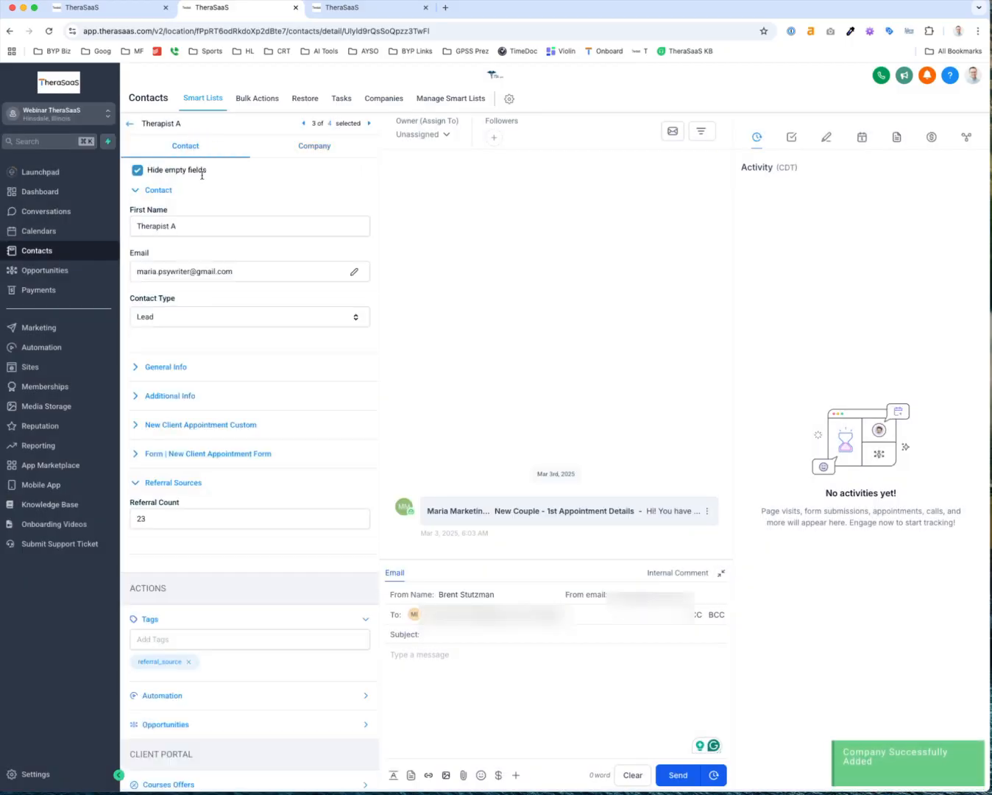
pyautogui.click(295, 152)
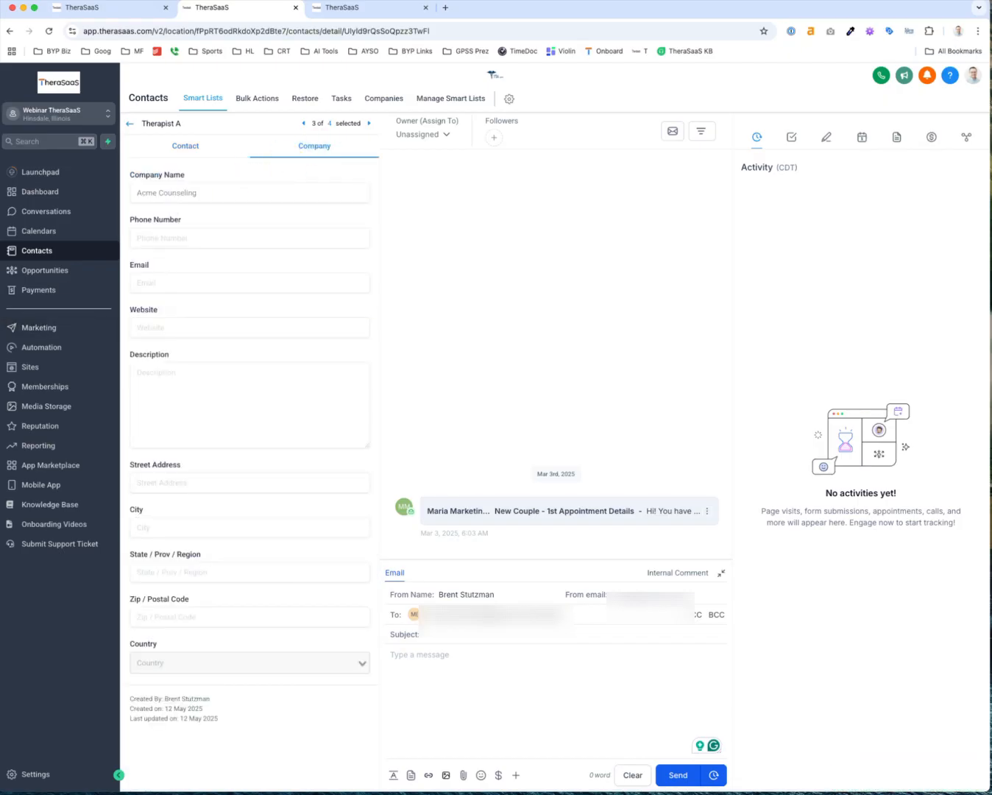
# Confirm Acme Counseling's associations list Therapist A, then return to all contacts
pyautogui.click(379, 99)
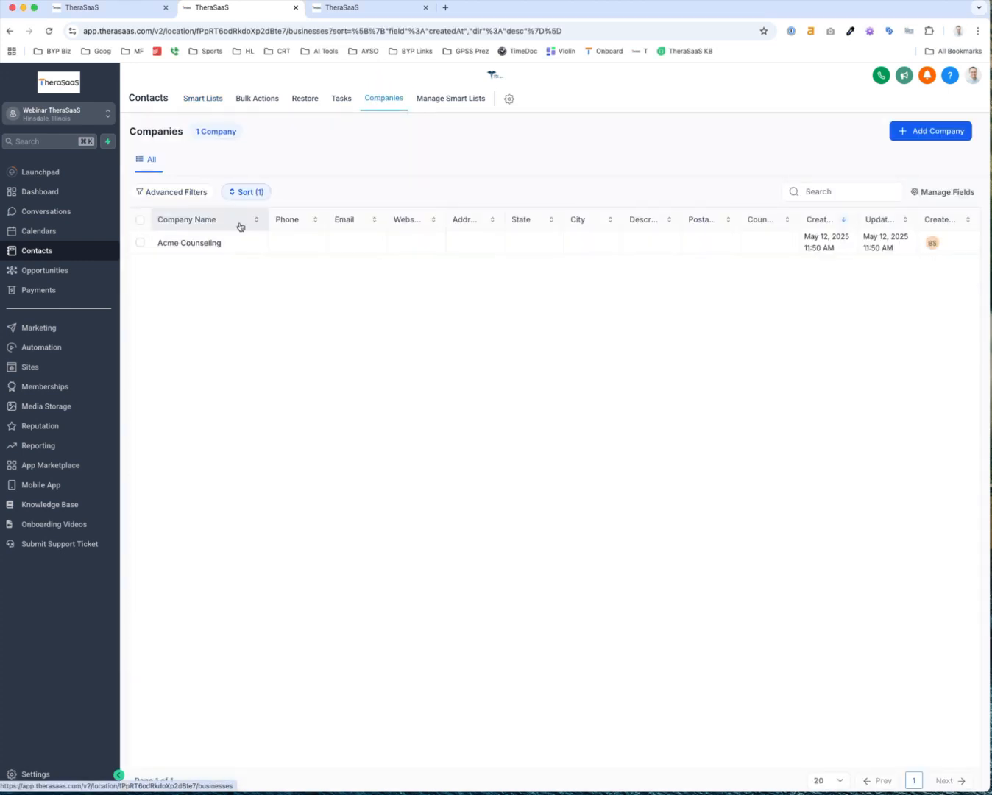
pyautogui.click(198, 246)
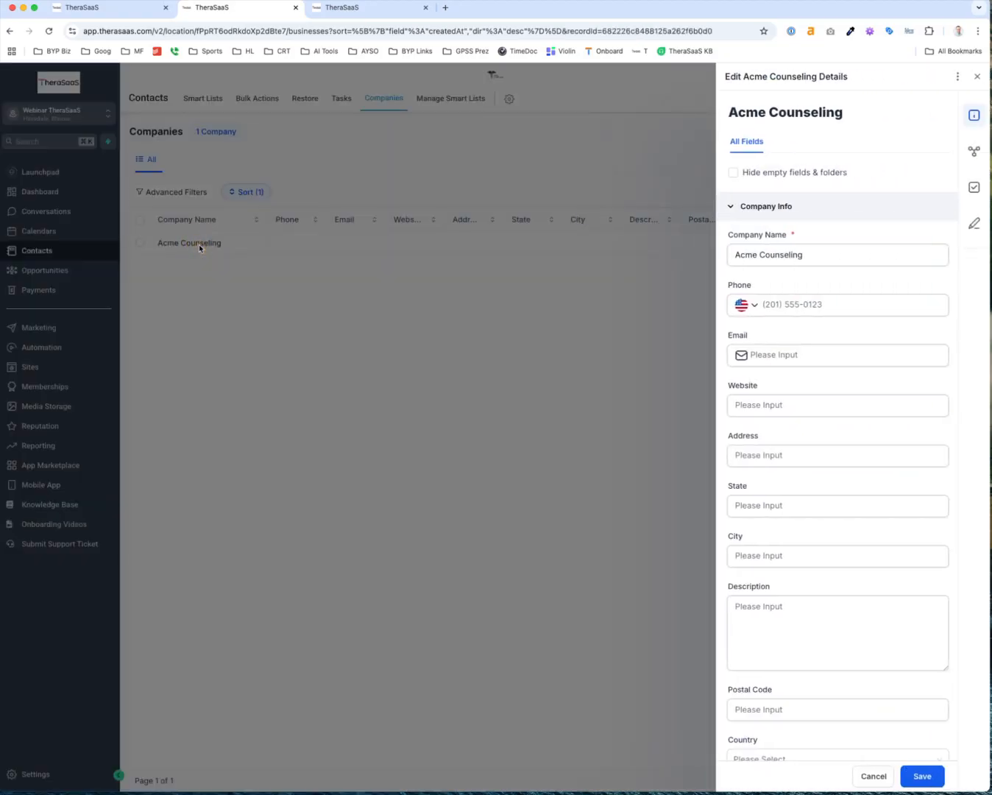
pyautogui.click(975, 154)
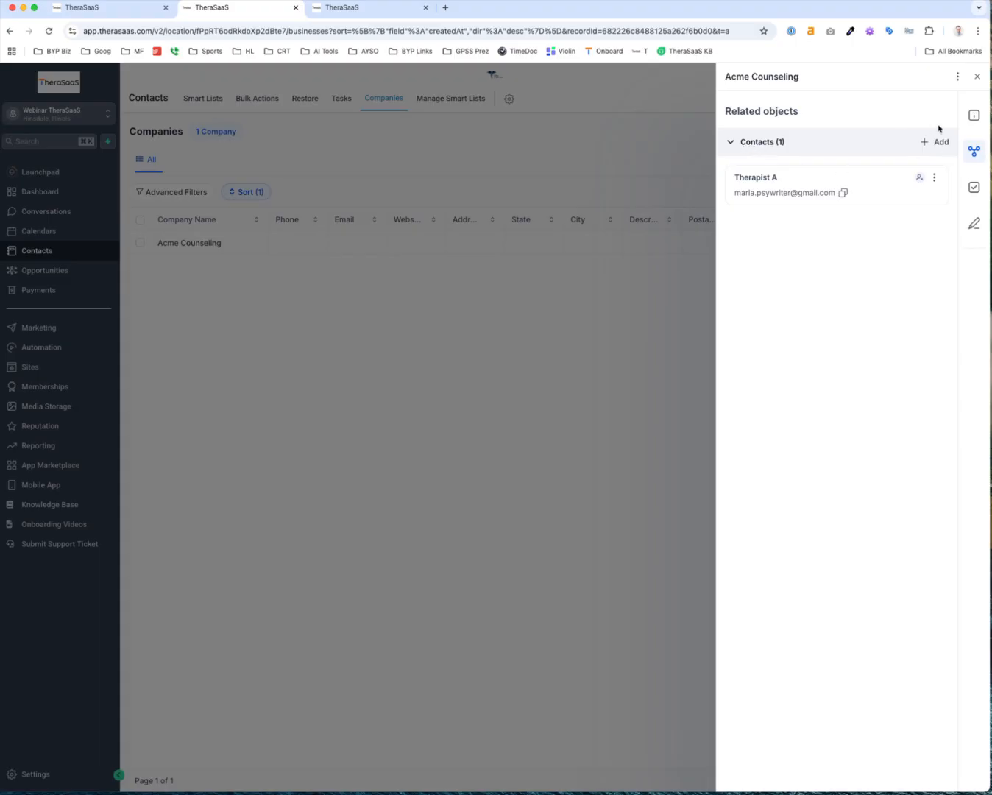
pyautogui.click(979, 117)
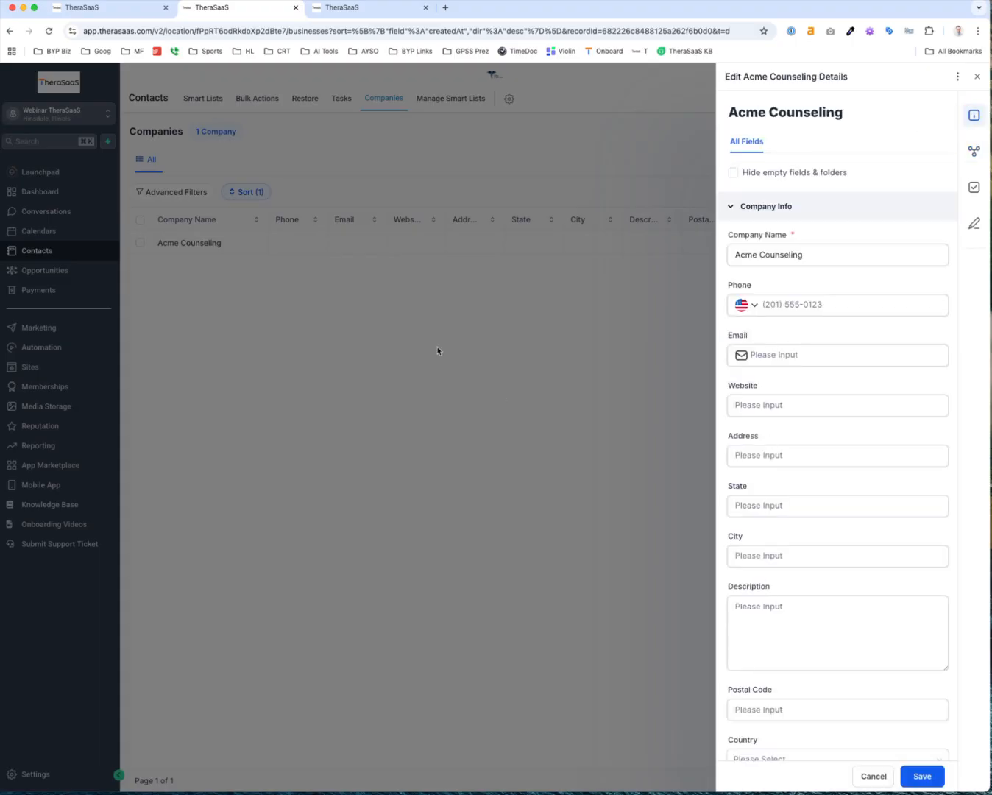
pyautogui.click(360, 331)
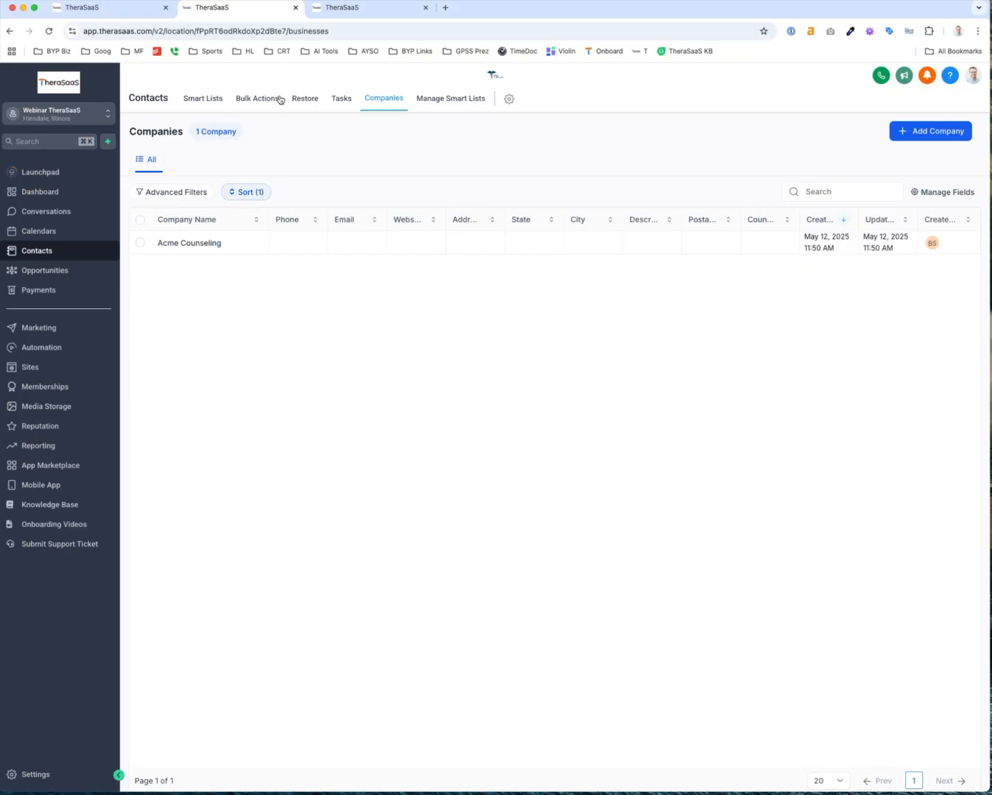
pyautogui.click(206, 102)
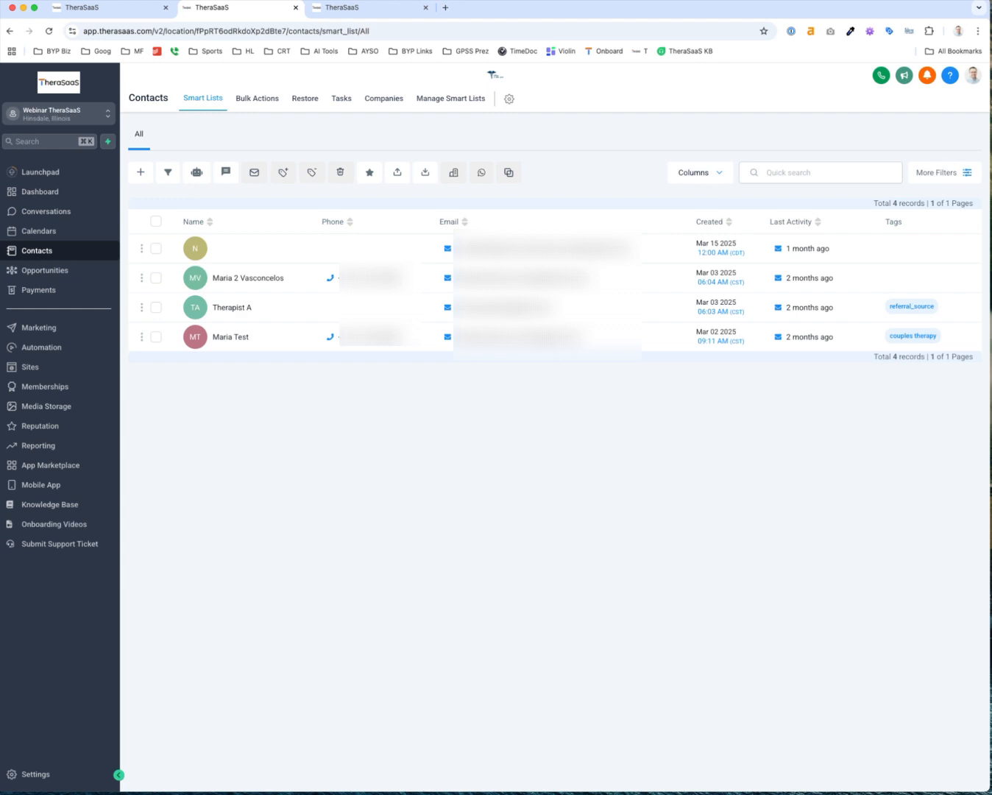
# Filter the contacts list by Tag is referral_source
pyautogui.moveTo(991, 440)
pyautogui.mouseDown()
pyautogui.moveTo(664, 446)
pyautogui.moveTo(751, 434)
pyautogui.moveTo(991, 438)
pyautogui.mouseUp()
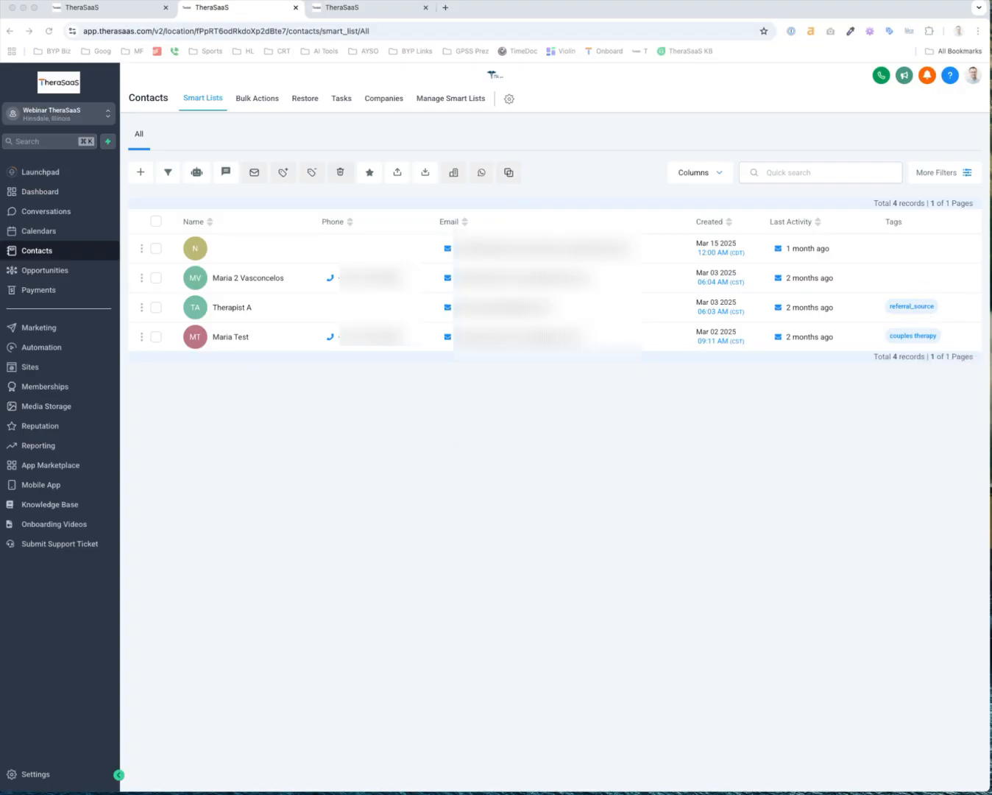
pyautogui.moveTo(991, 440)
pyautogui.mouseDown()
pyautogui.moveTo(594, 471)
pyautogui.moveTo(718, 454)
pyautogui.moveTo(991, 442)
pyautogui.mouseUp()
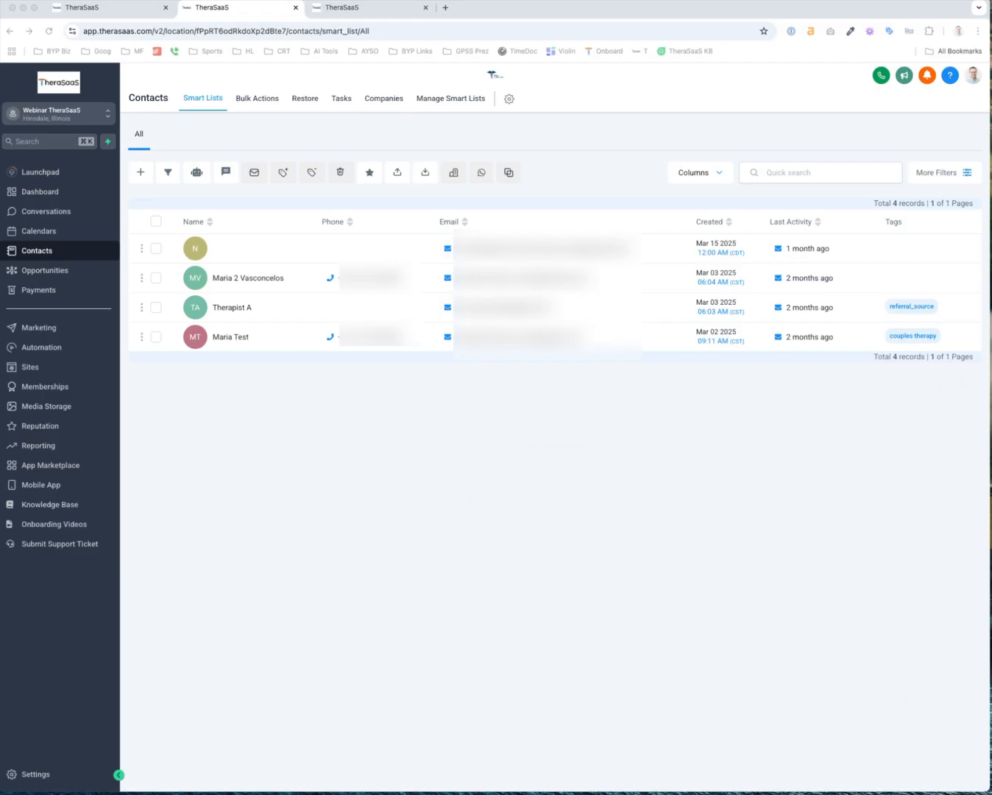
pyautogui.click(314, 448)
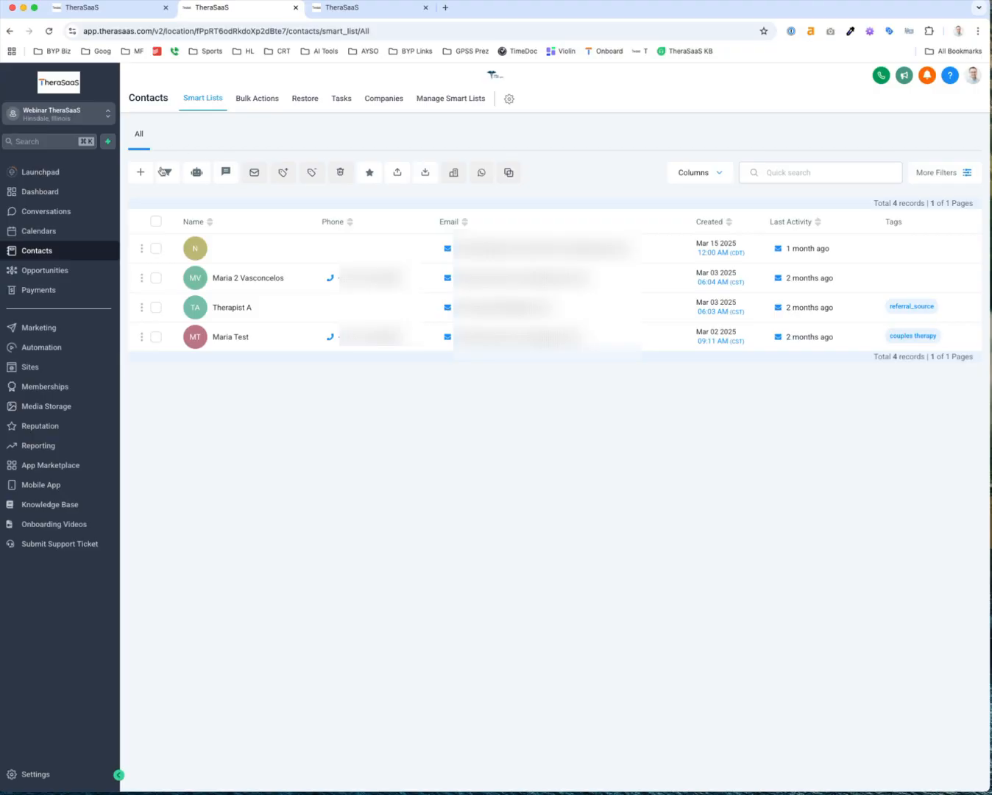
pyautogui.click(941, 172)
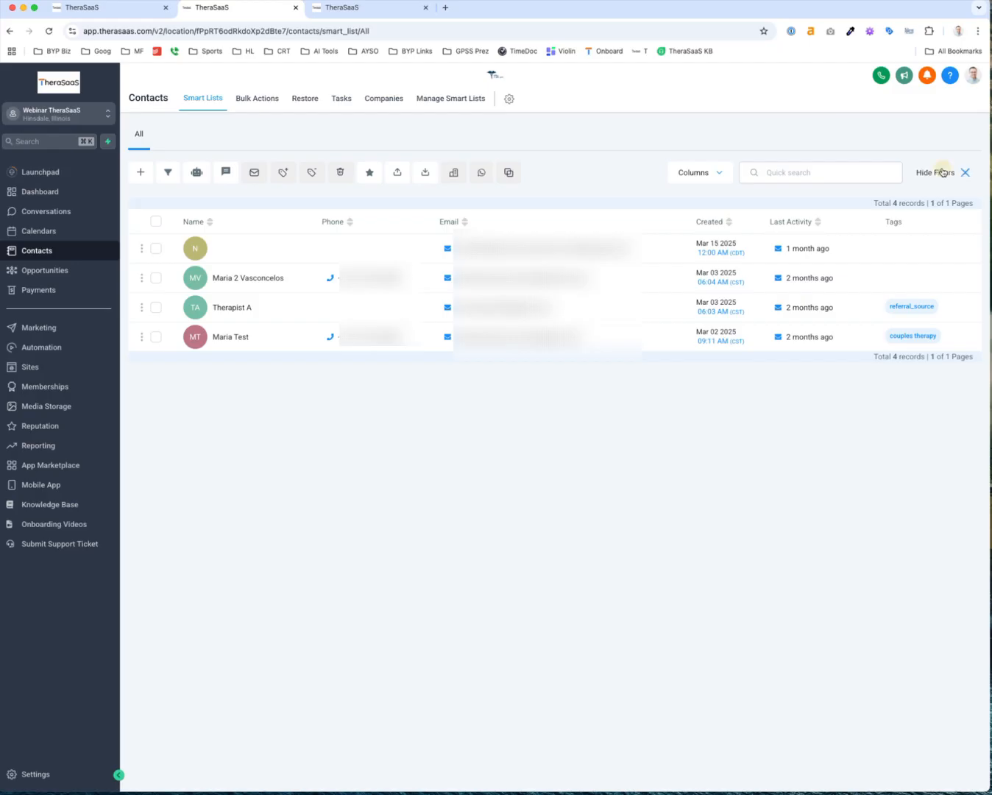
pyautogui.click(895, 137)
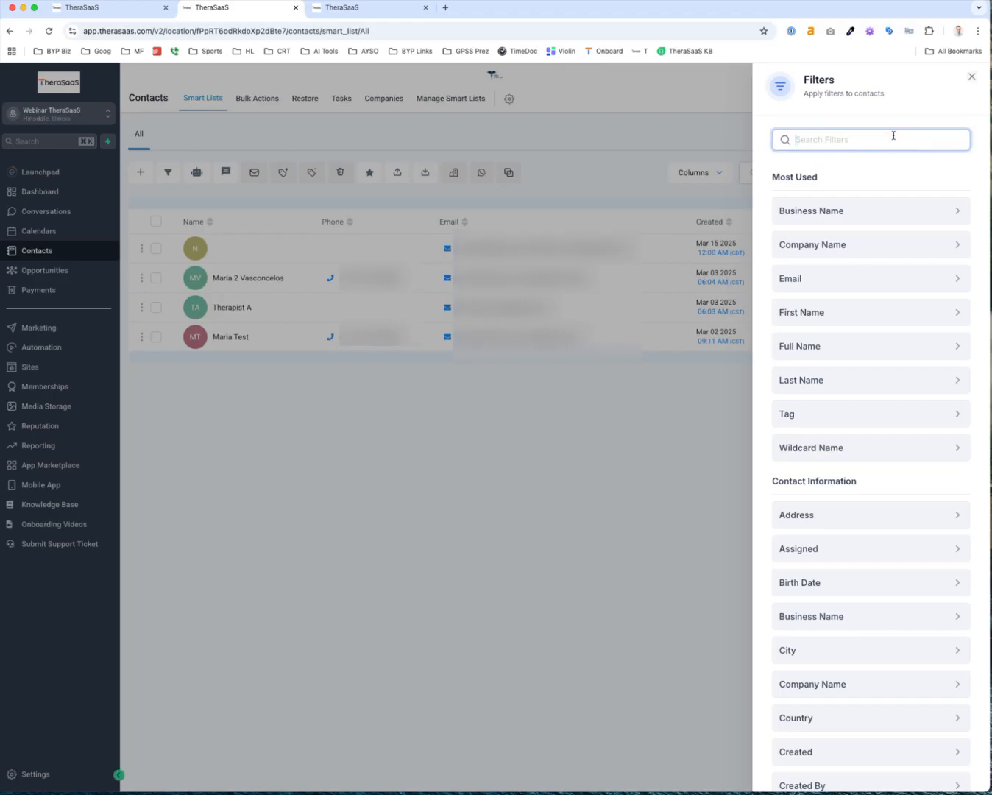
pyautogui.write('tag')
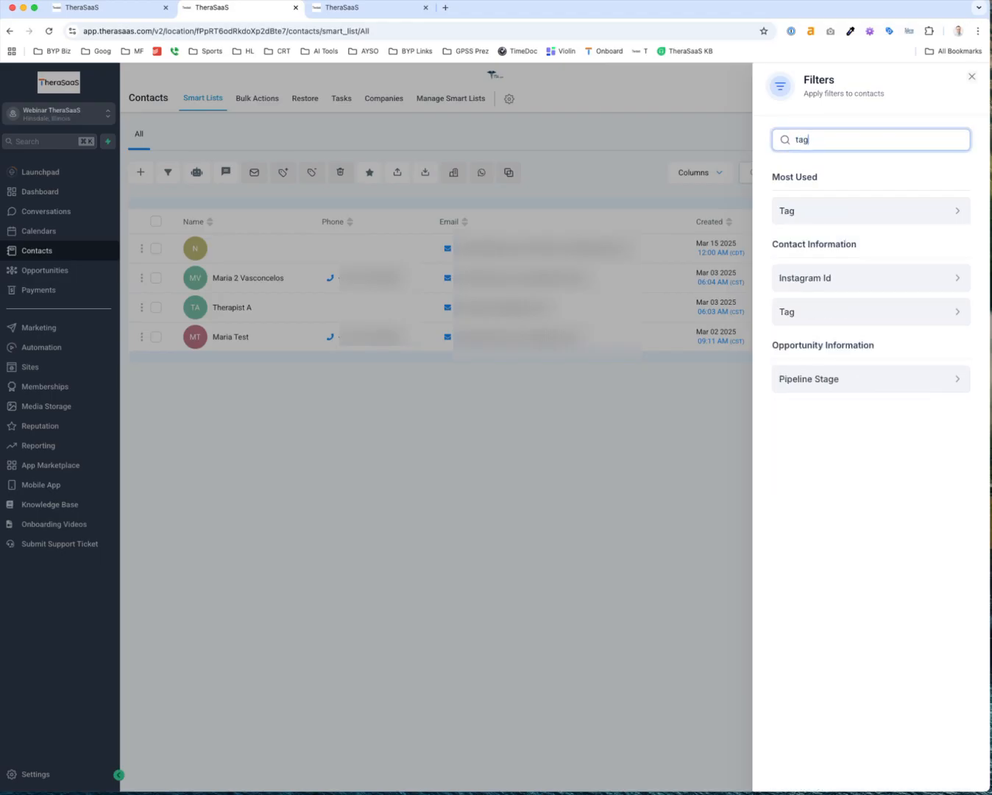
pyautogui.click(839, 213)
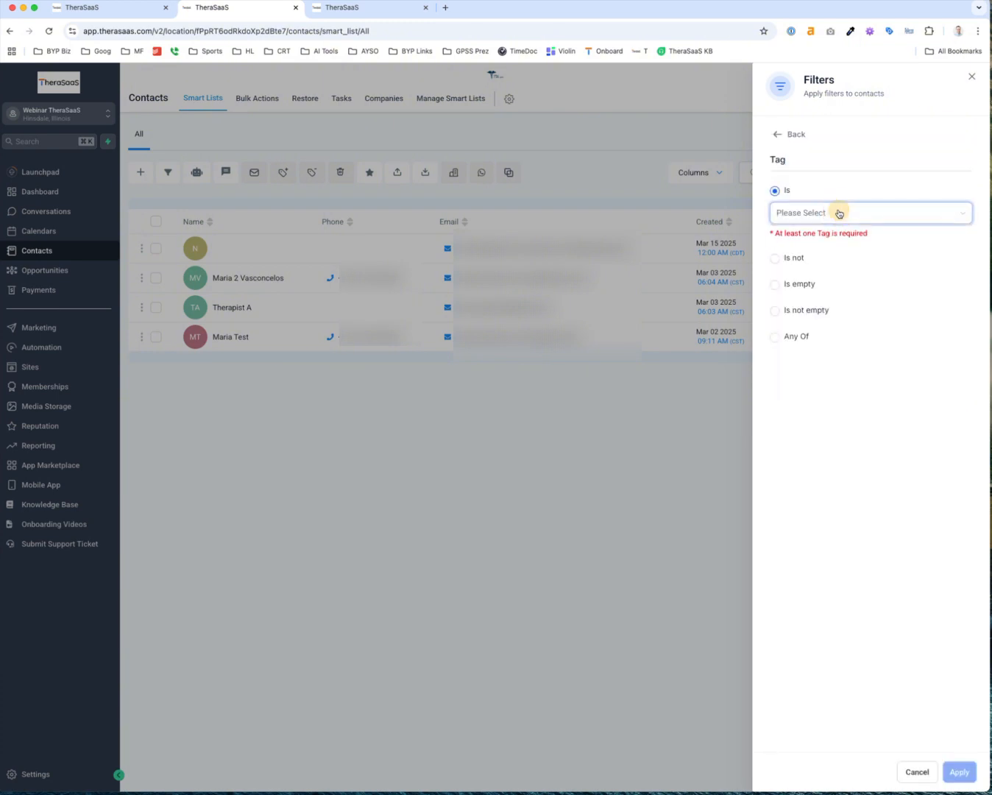
pyautogui.write('re')
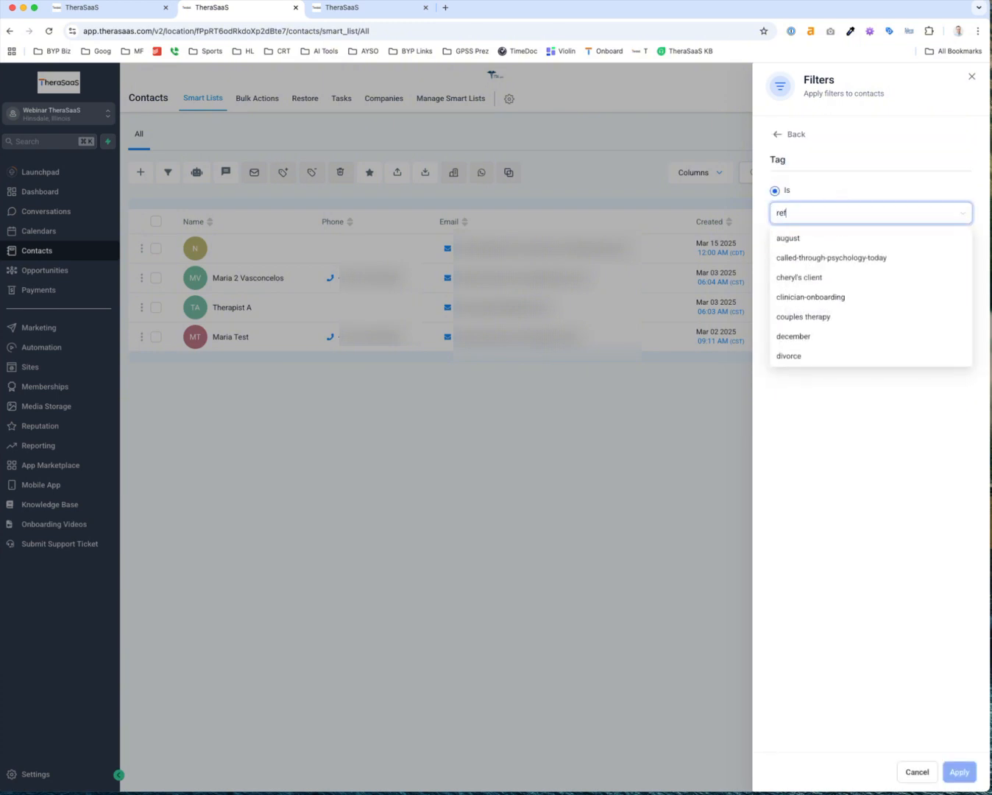
pyautogui.write('f')
pyautogui.click(819, 238)
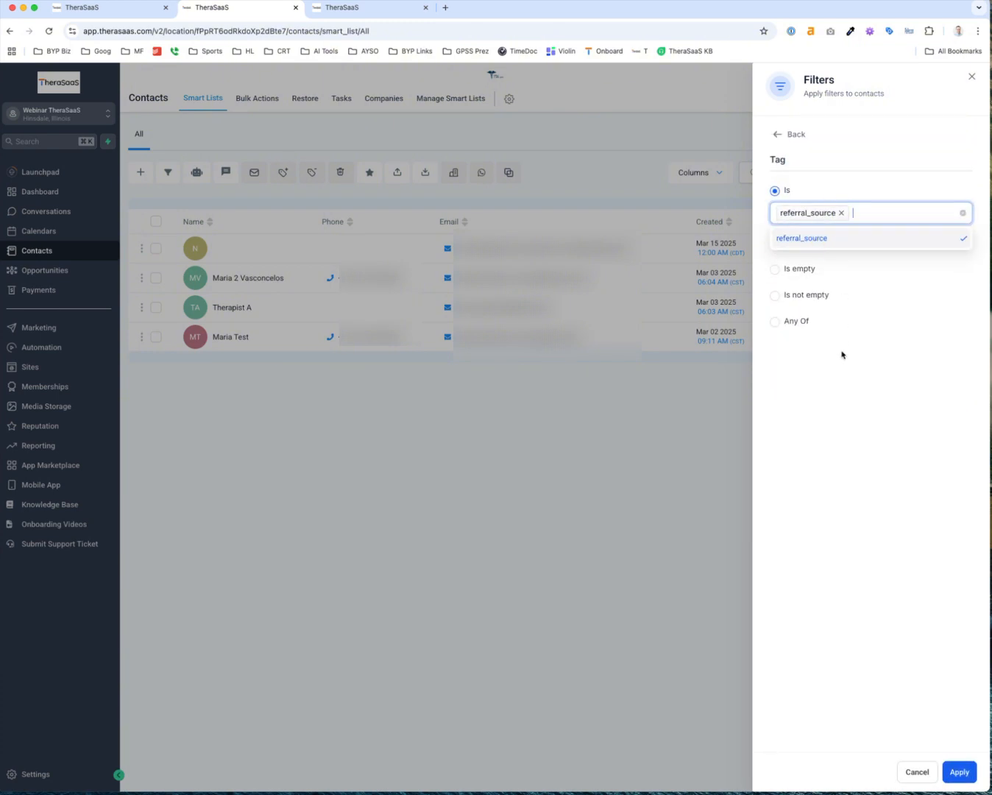
pyautogui.click(839, 377)
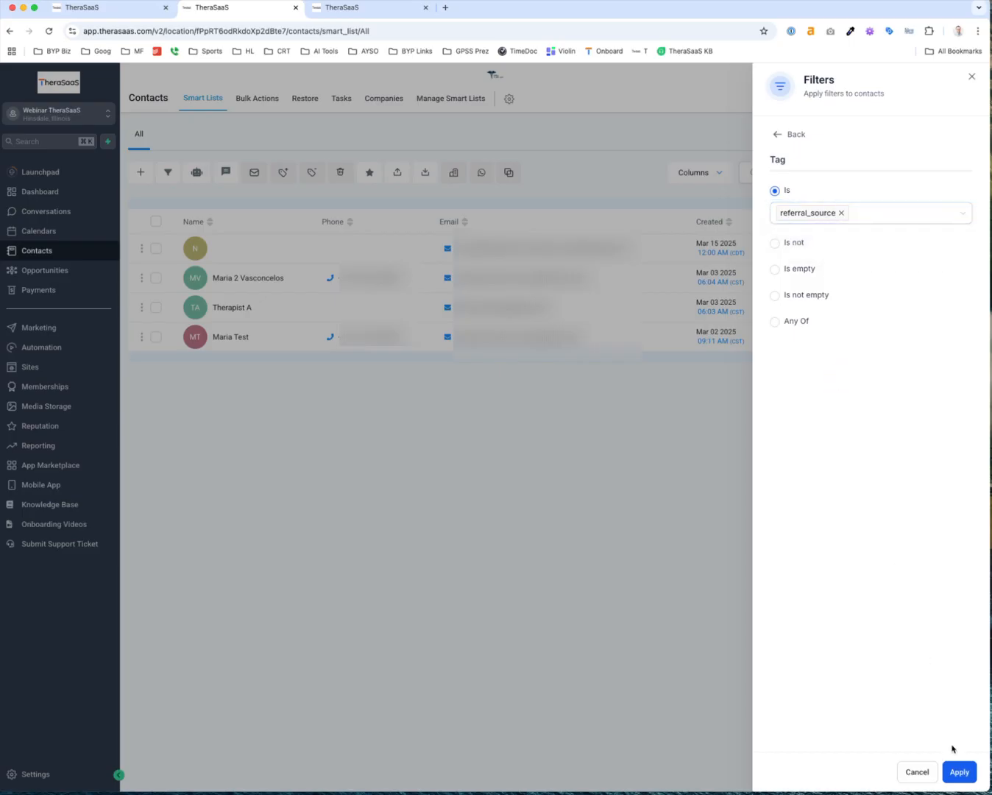
pyautogui.click(960, 771)
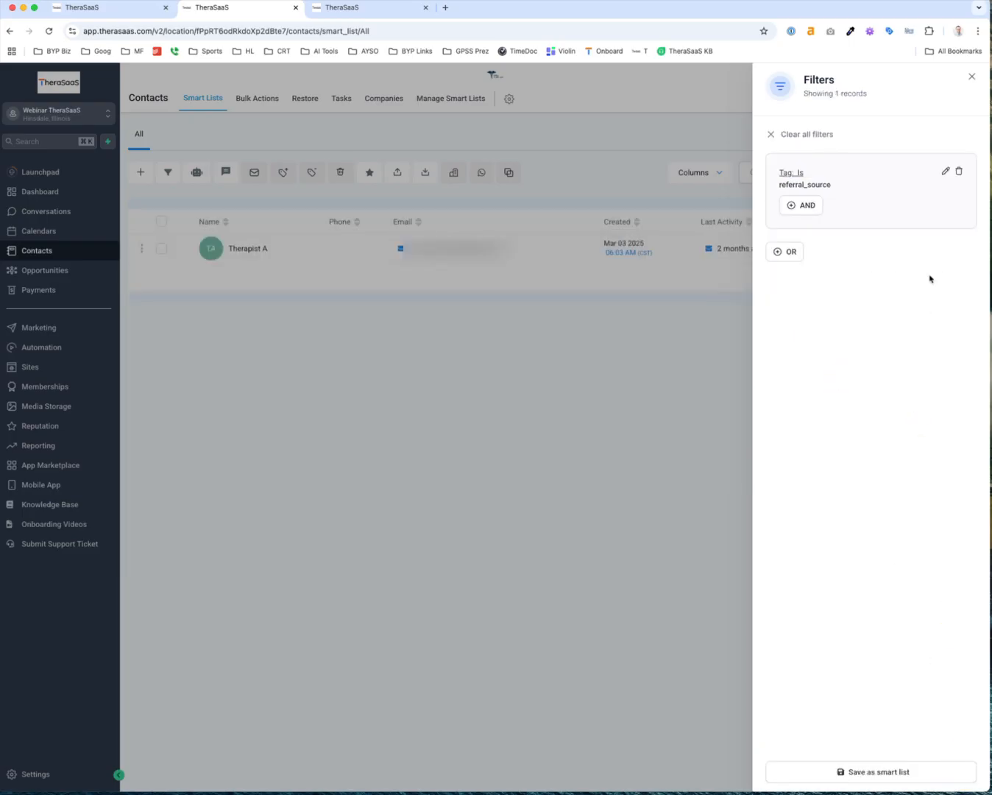
# AND a Referral Count Greater Than 1 condition onto the tag filter
pyautogui.click(803, 208)
pyautogui.click(816, 163)
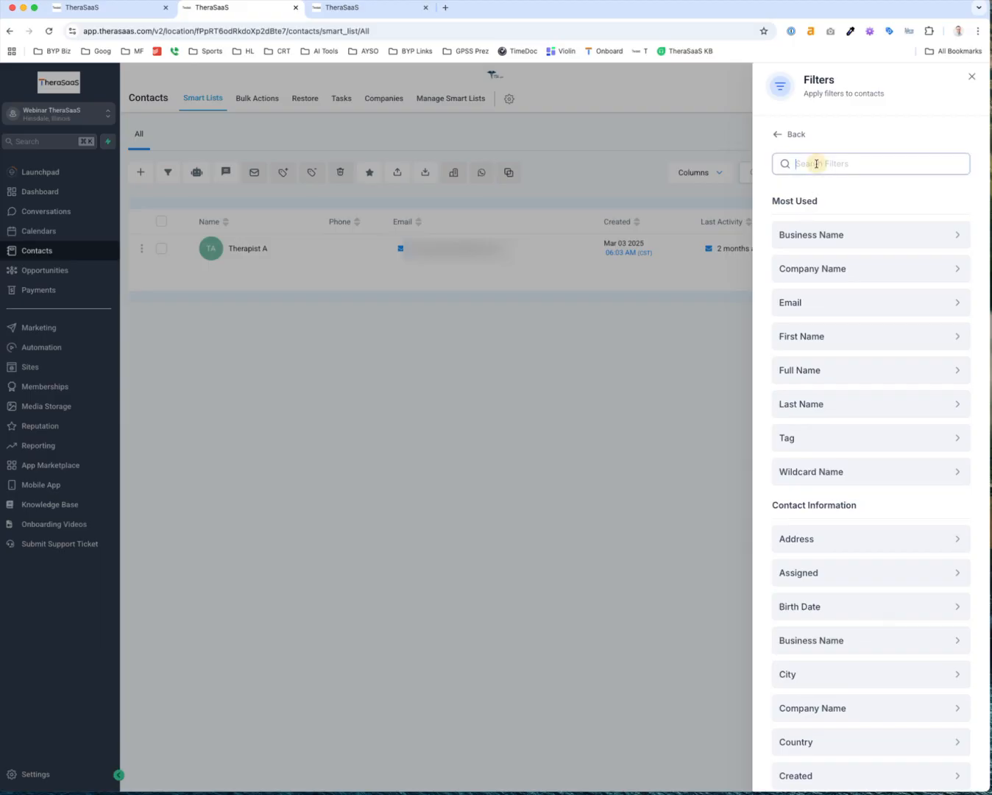
pyautogui.write('referr')
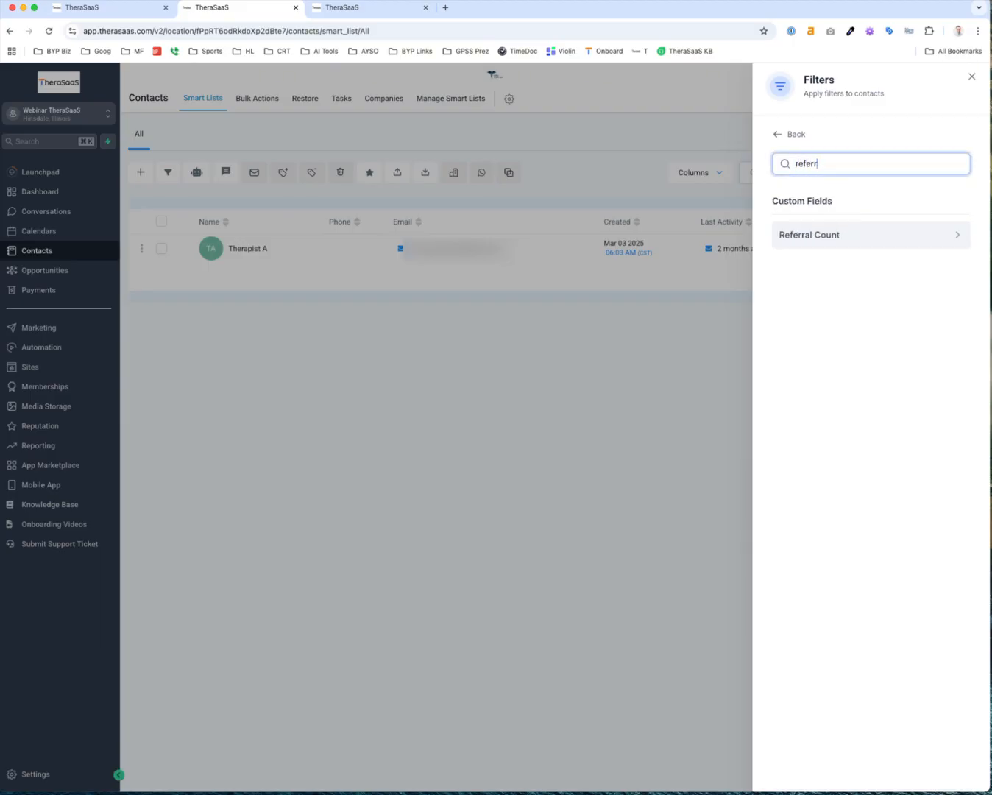
pyautogui.click(821, 226)
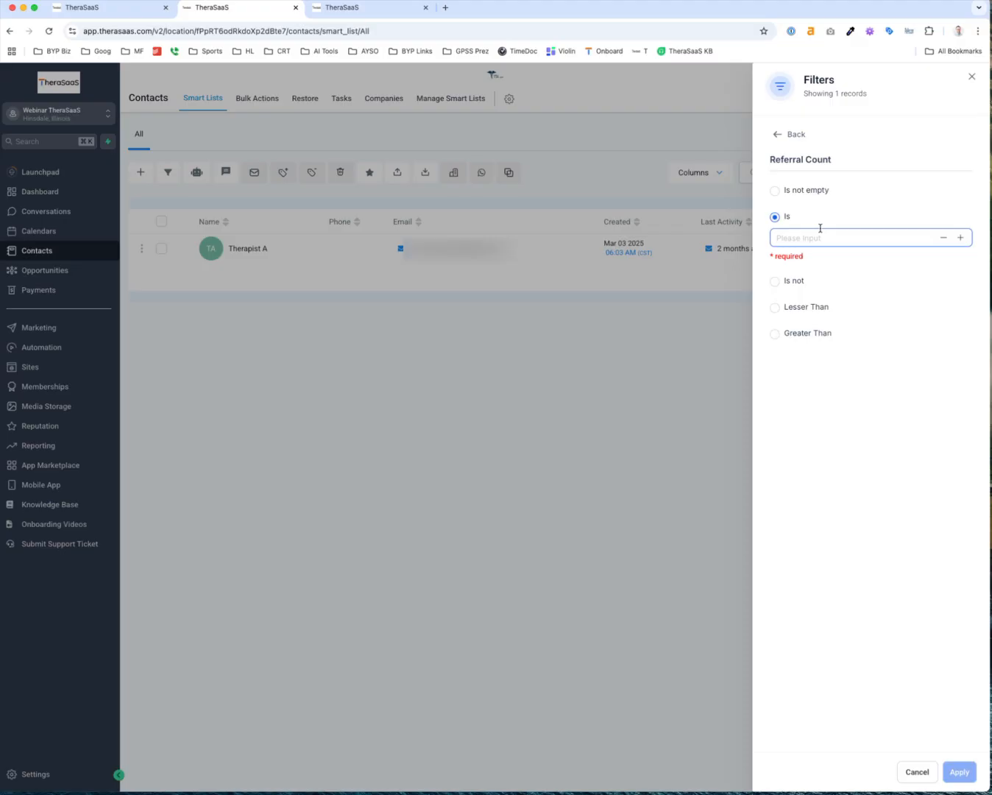
pyautogui.click(962, 237)
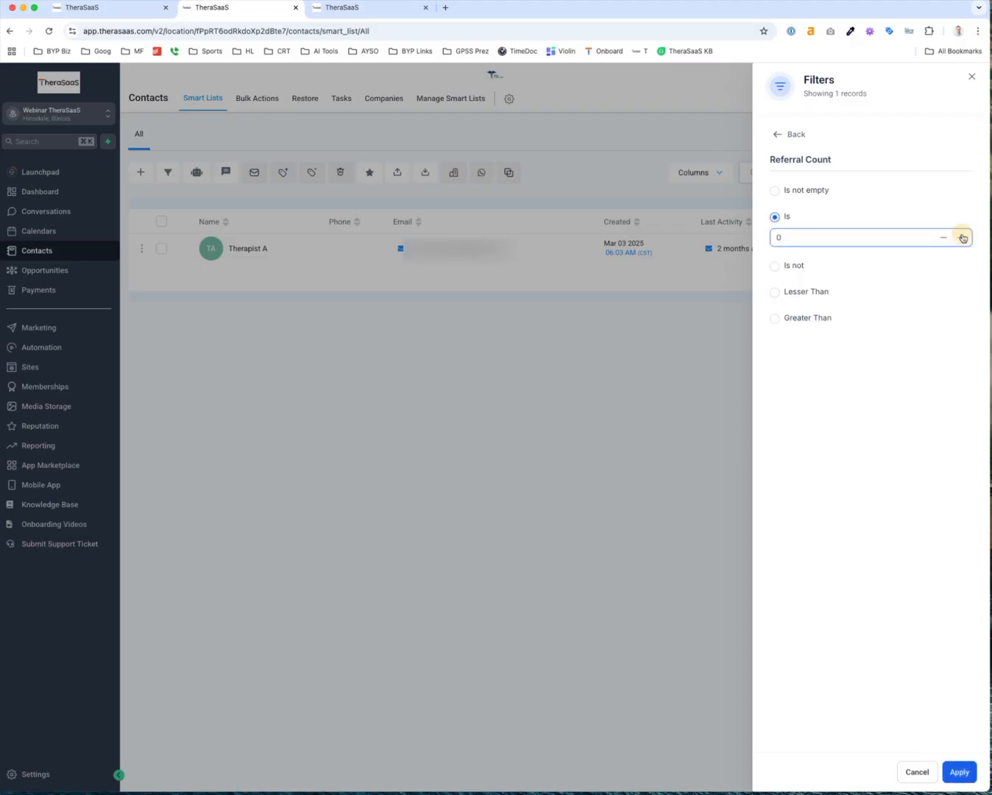
pyautogui.click(775, 318)
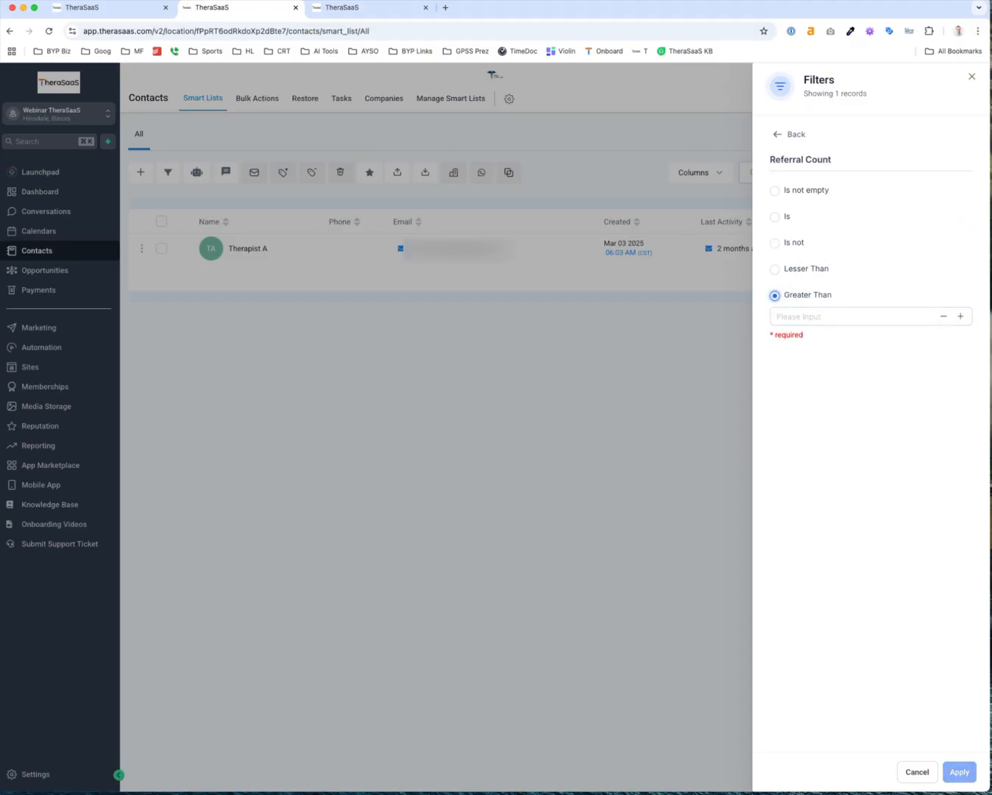
pyautogui.click(959, 315)
pyautogui.click(959, 316)
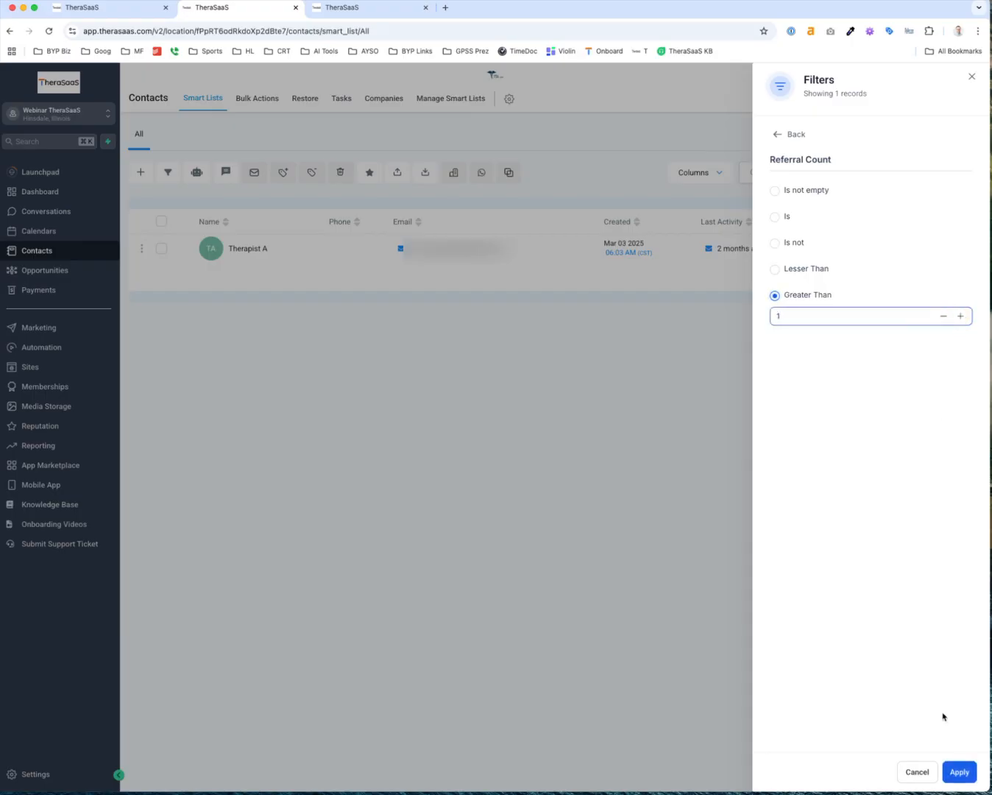
pyautogui.click(957, 773)
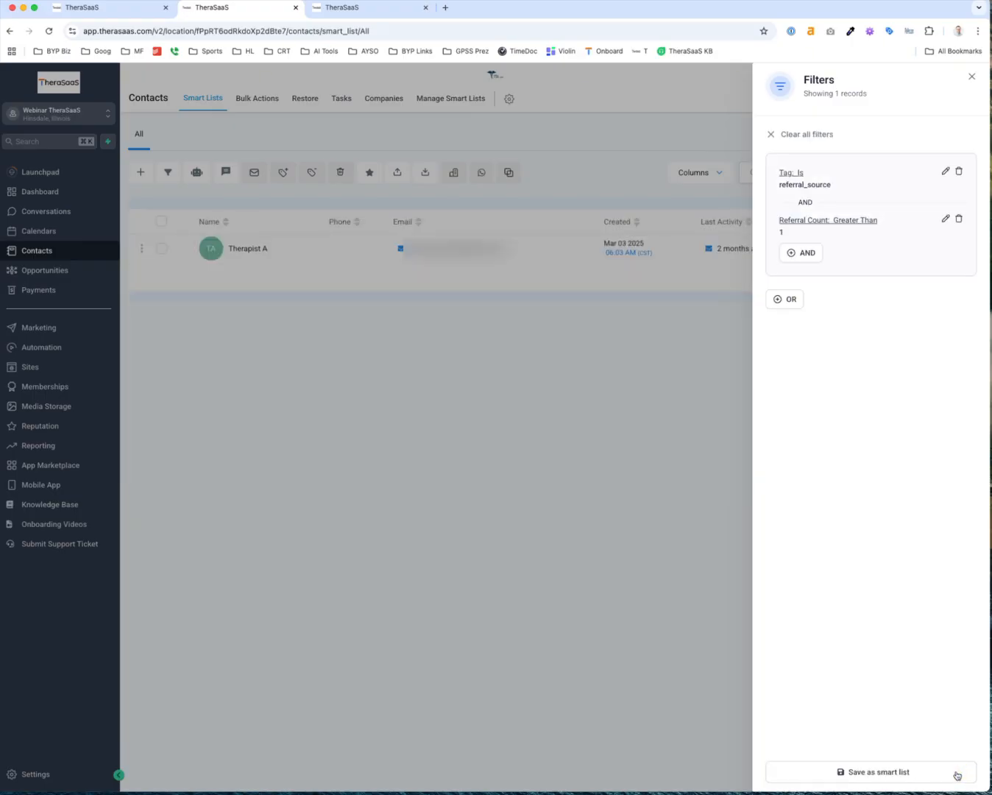
pyautogui.scroll(5, 899, 766)
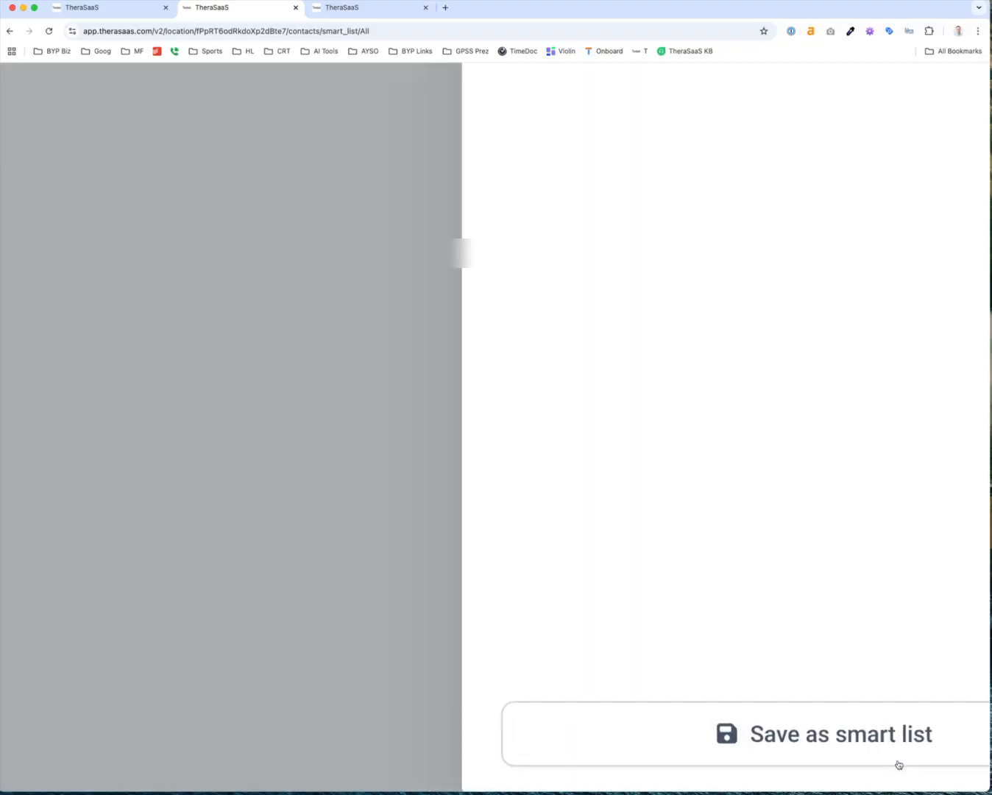
pyautogui.scroll(-5, 898, 765)
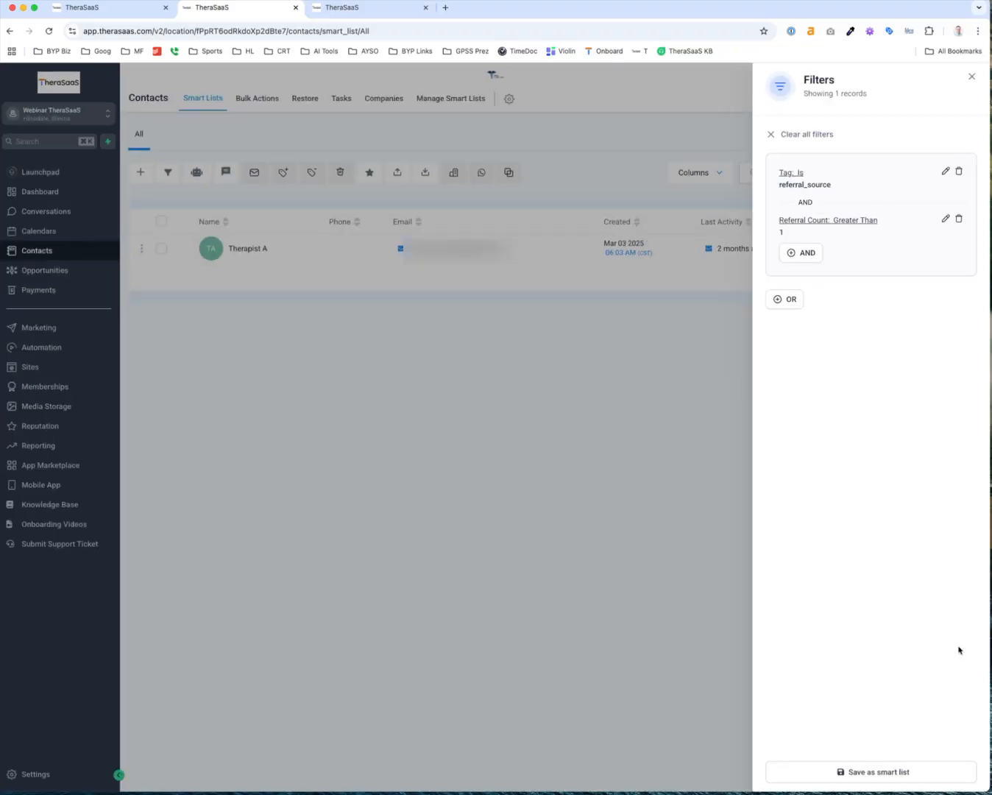
# Save the current filters as a smart list named 'Top Referral Sources'
pyautogui.click(873, 769)
pyautogui.click(435, 167)
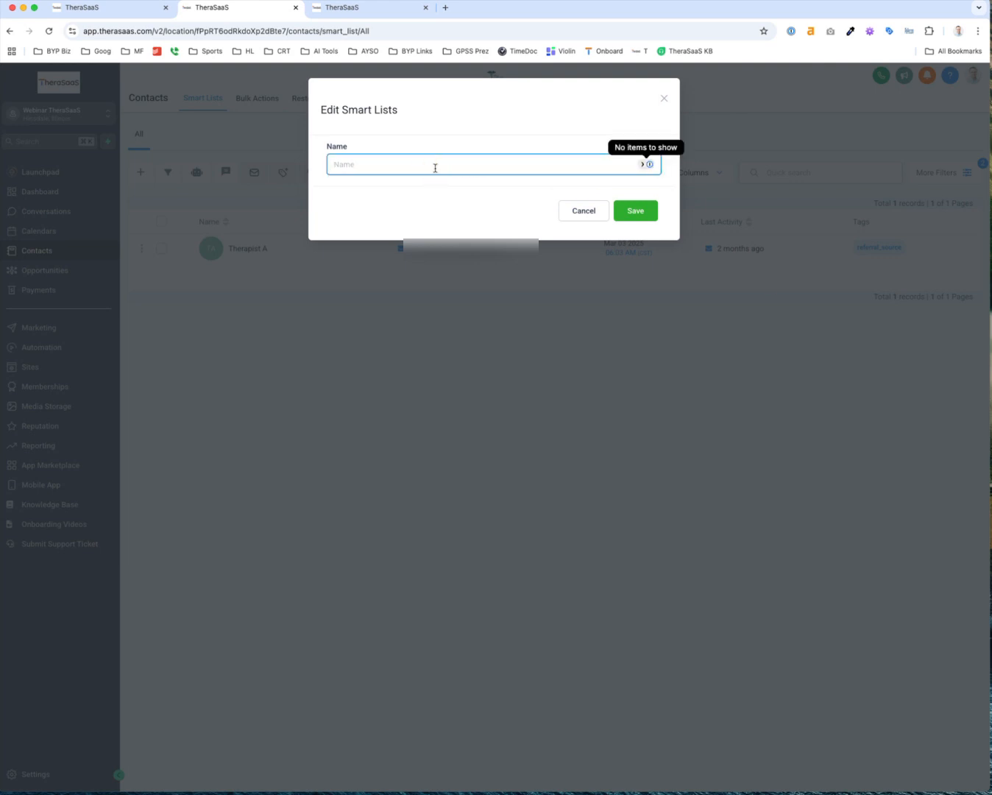
pyautogui.write('Top Referral Sources')
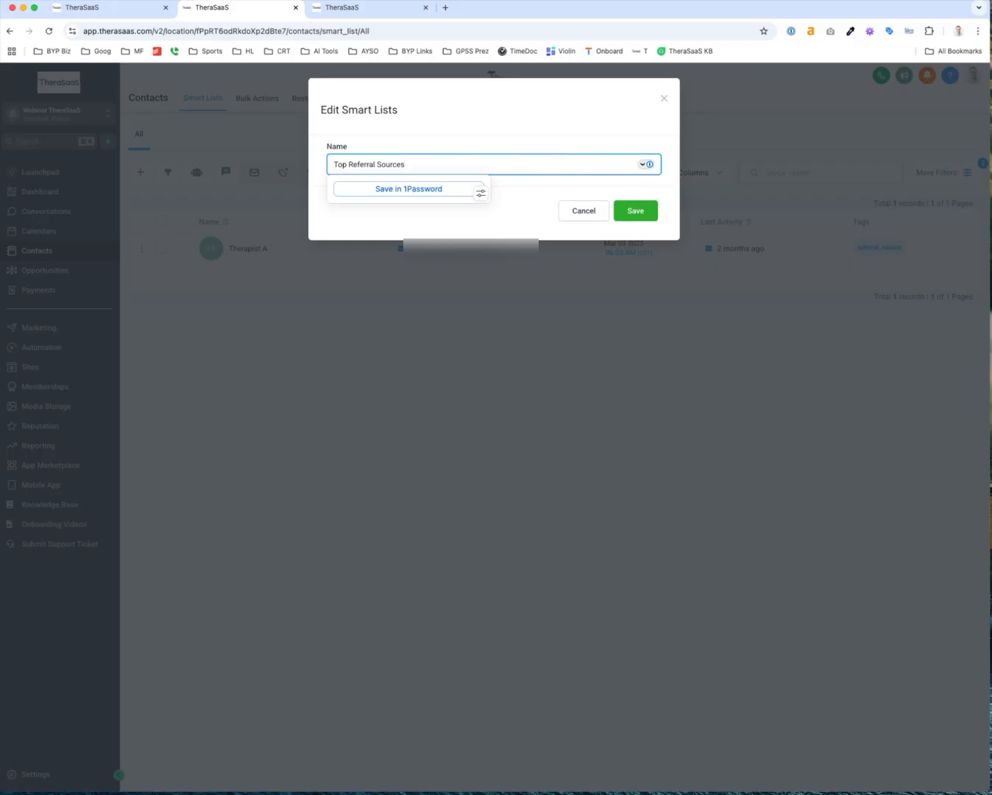
pyautogui.click(648, 214)
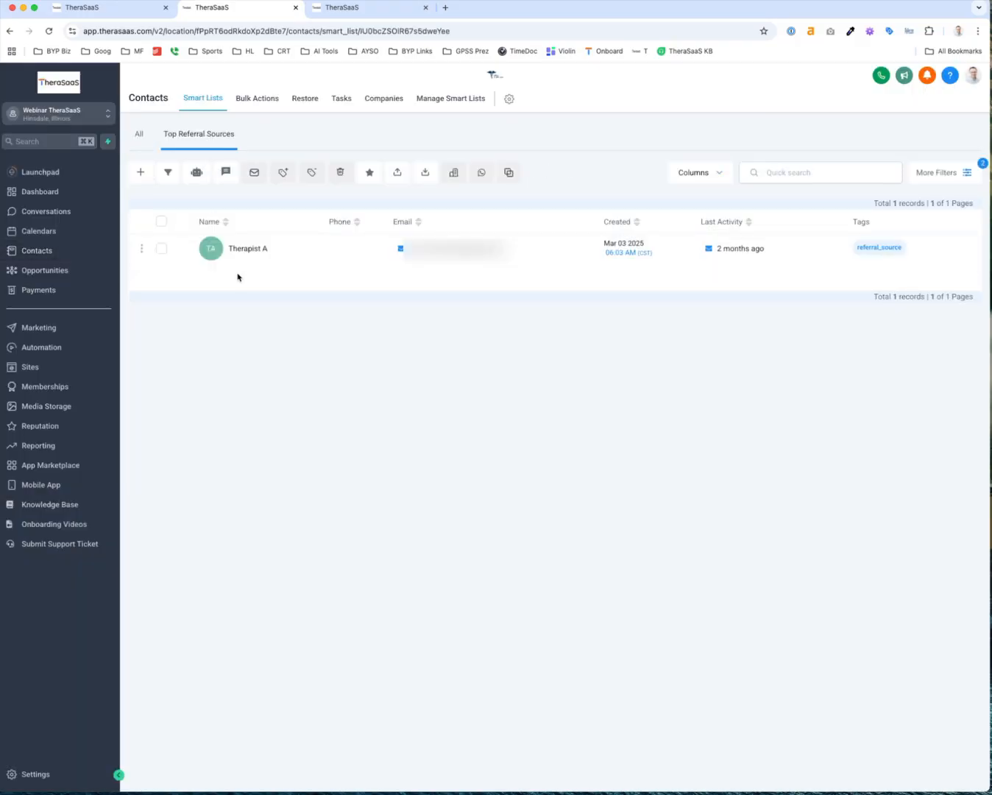
# Add a Referral Count column to the Top Referral Sources list
pyautogui.click(709, 182)
pyautogui.click(699, 174)
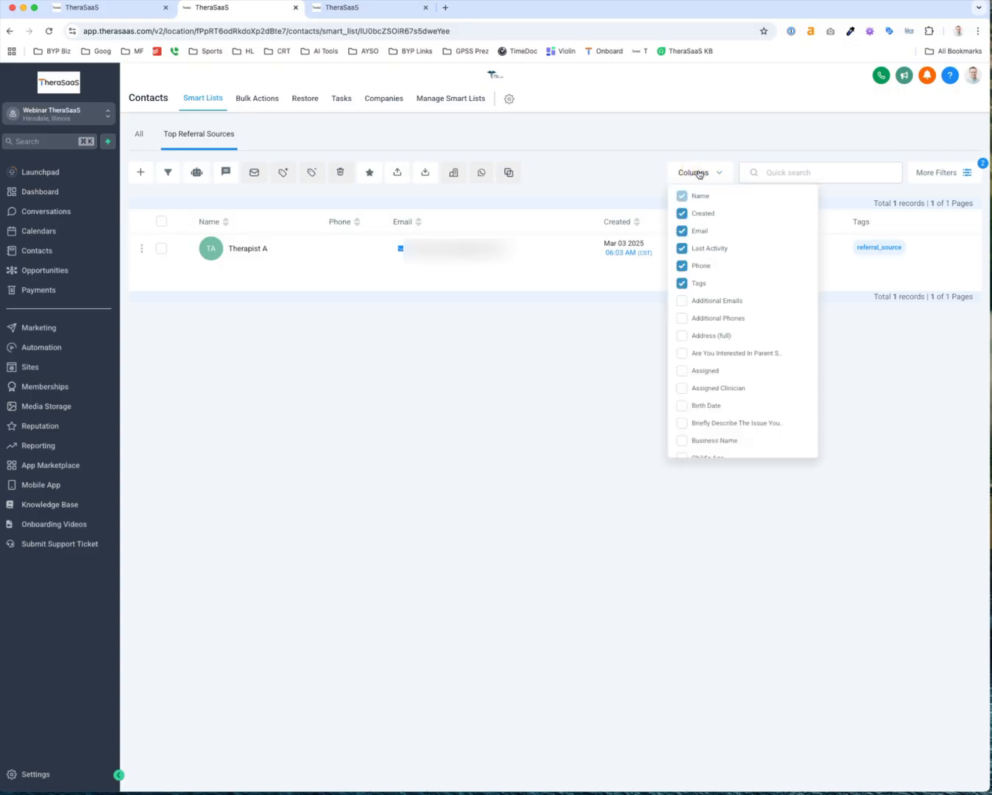
pyautogui.scroll(-15, 723, 351)
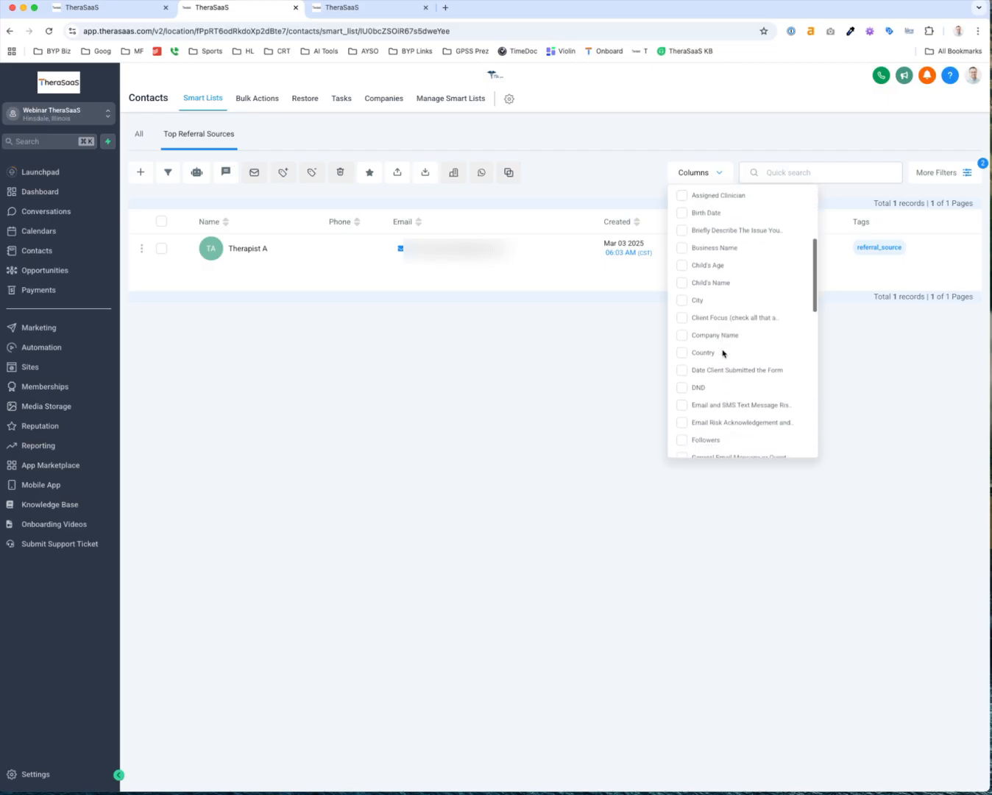
pyautogui.scroll(5, 723, 353)
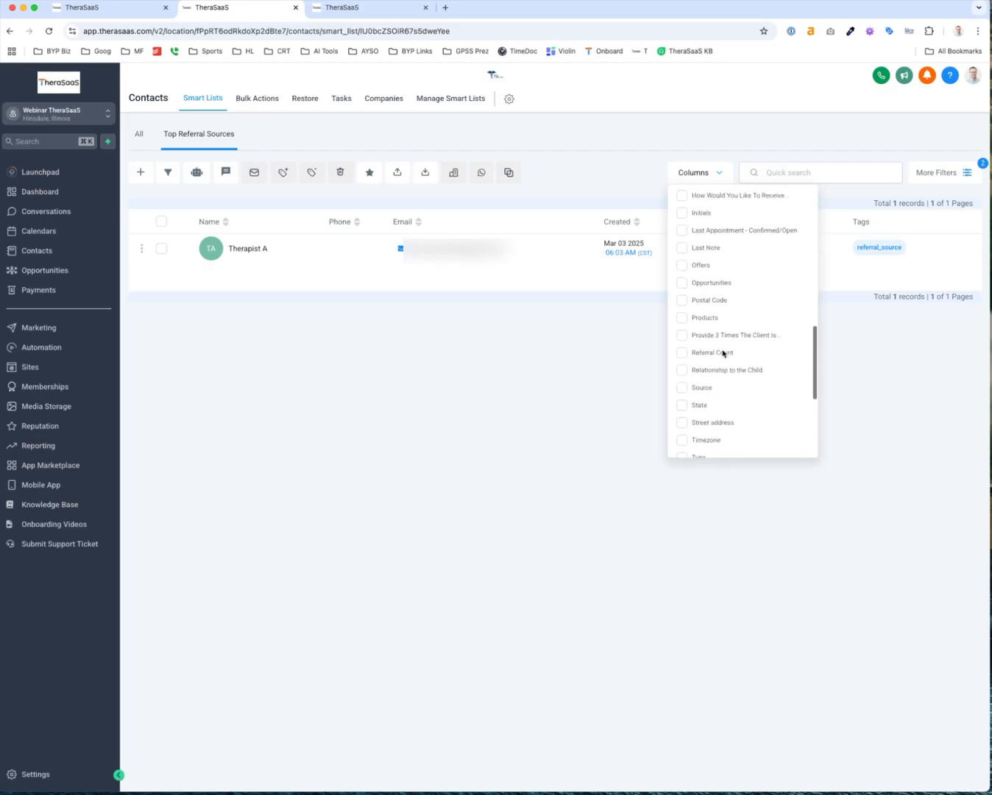
pyautogui.click(681, 355)
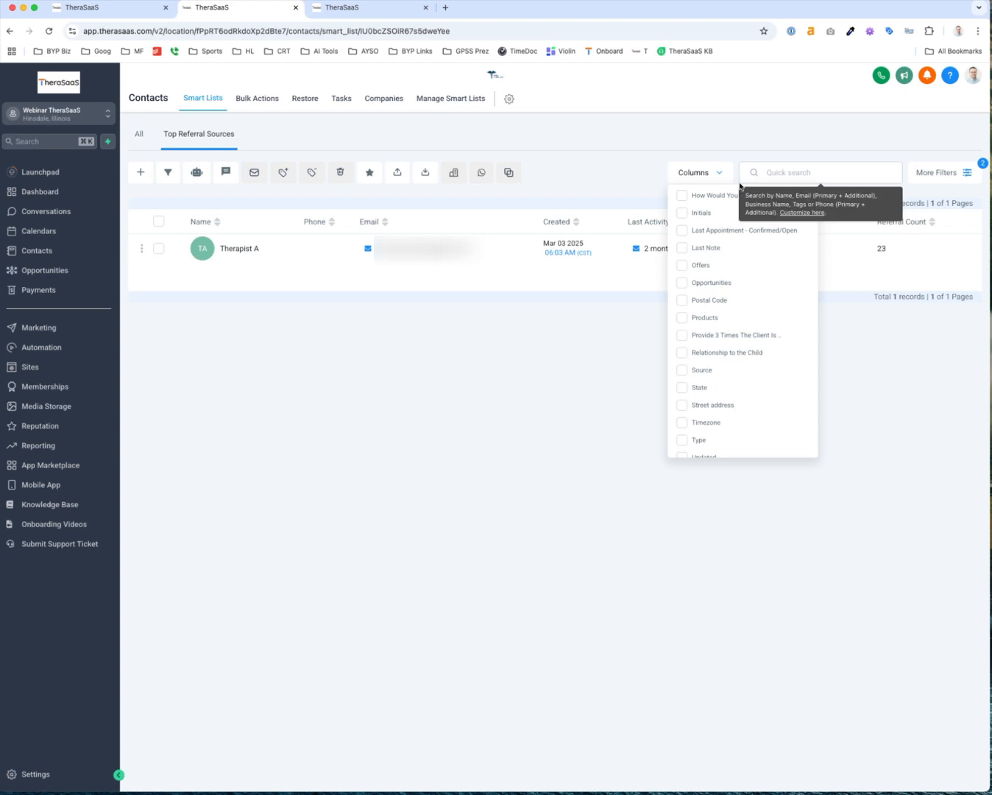
pyautogui.click(762, 174)
pyautogui.write('com')
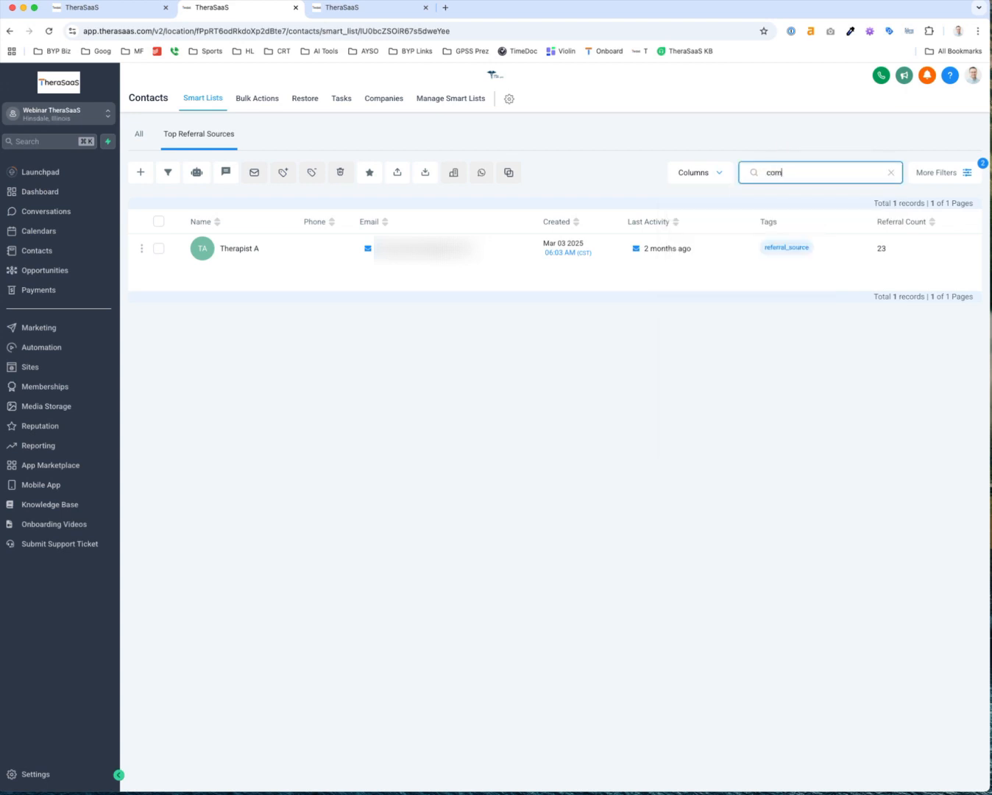
pyautogui.write('pany')
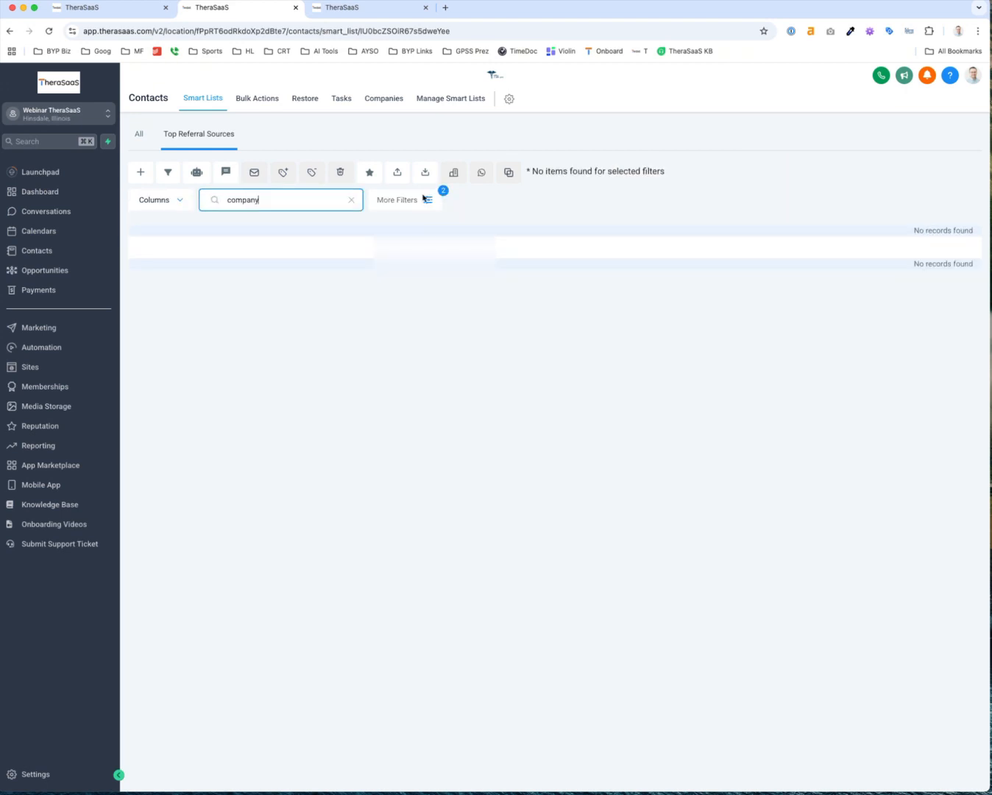
pyautogui.doubleClick(251, 199)
pyautogui.press('BackSpace')
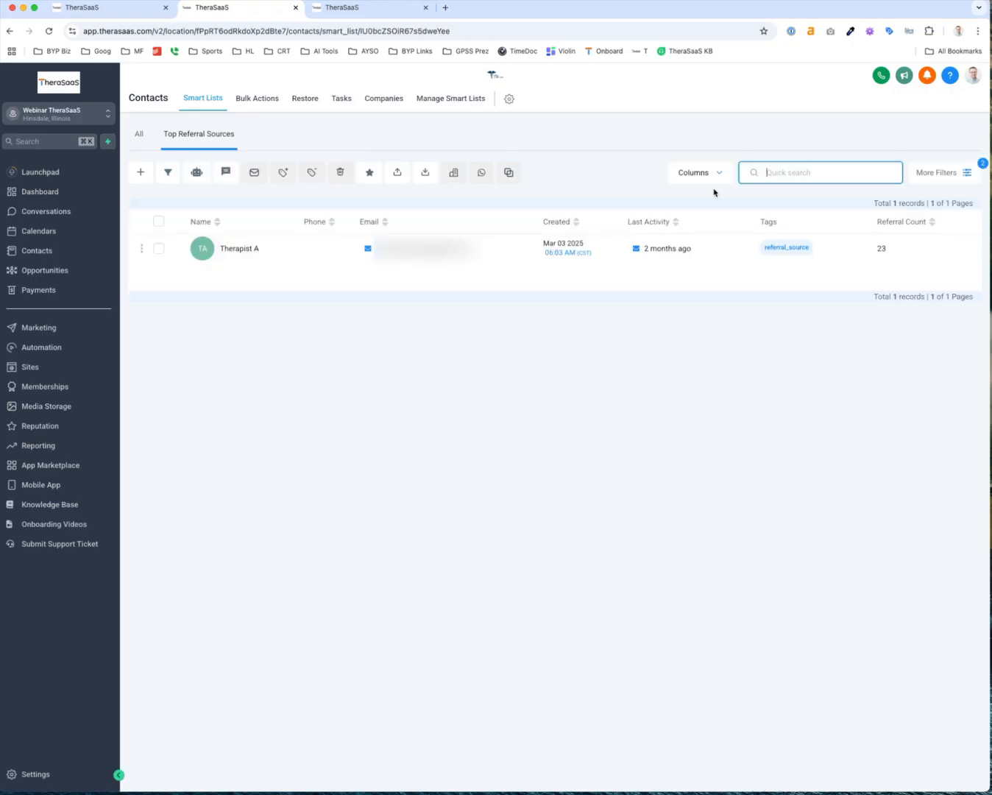
# Add Company Name and Last Note columns to the list
pyautogui.click(714, 175)
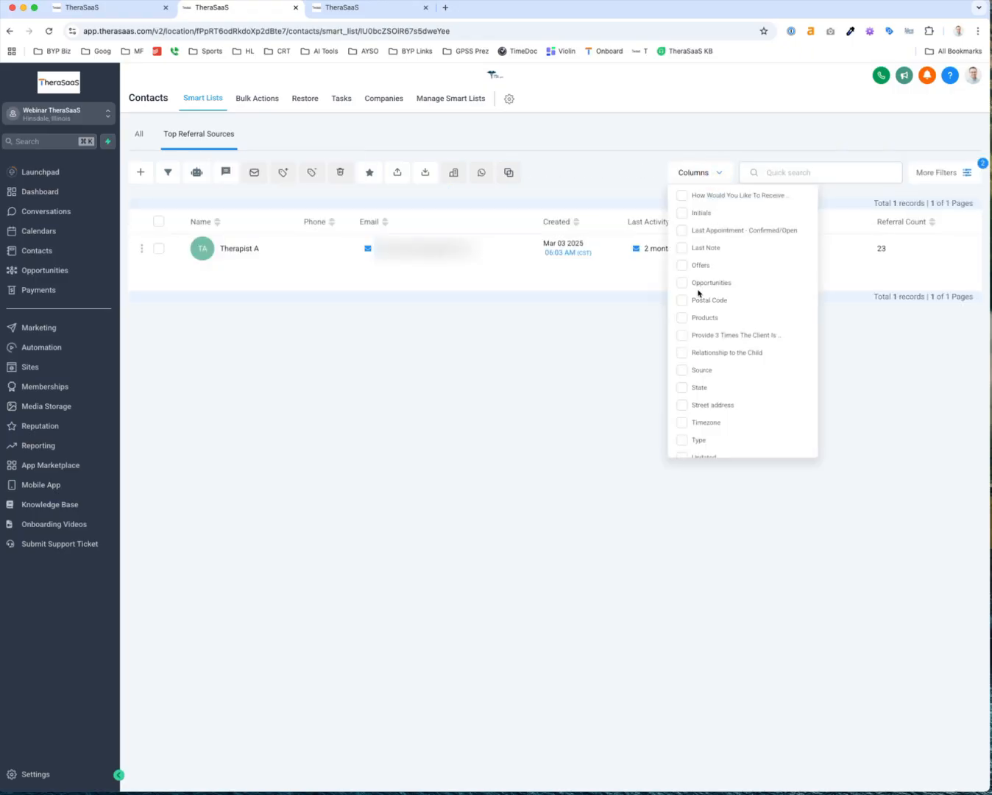
pyautogui.scroll(10, 698, 293)
pyautogui.scroll(-4, 698, 376)
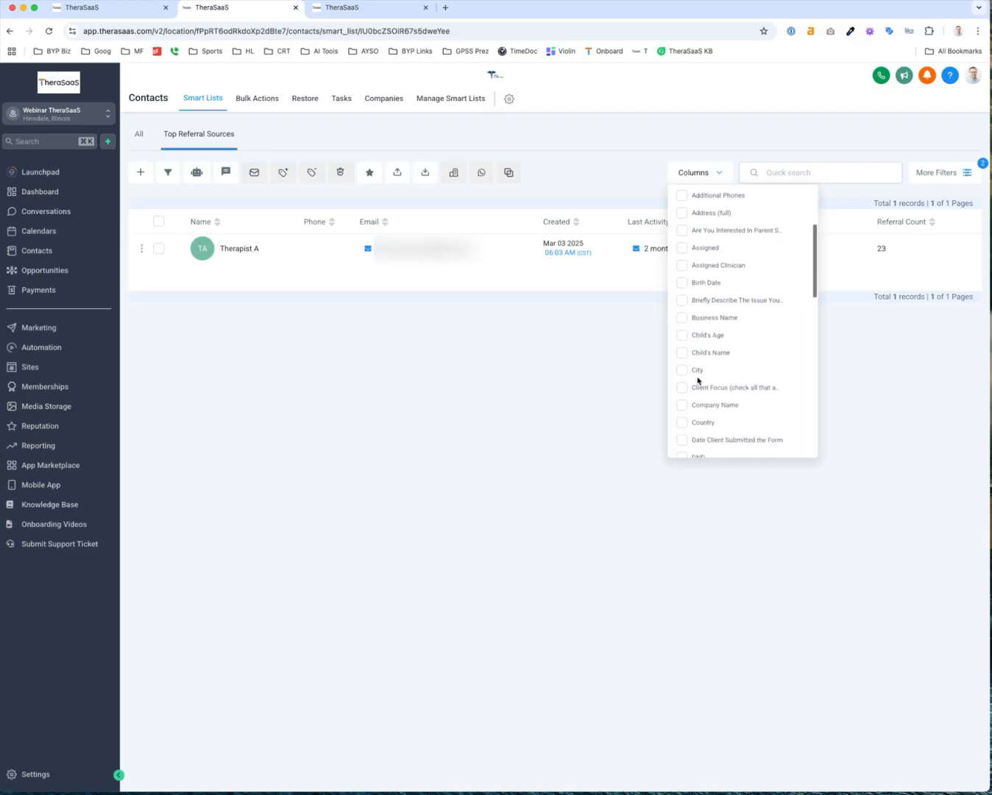
pyautogui.click(682, 405)
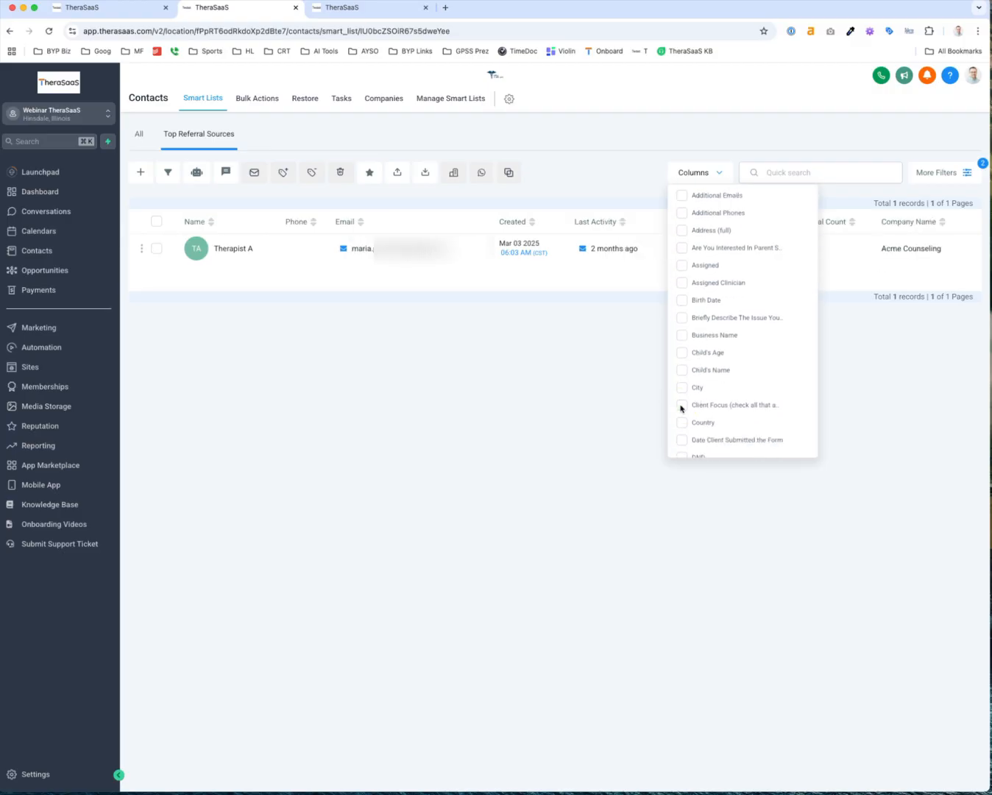
pyautogui.scroll(-3, 725, 335)
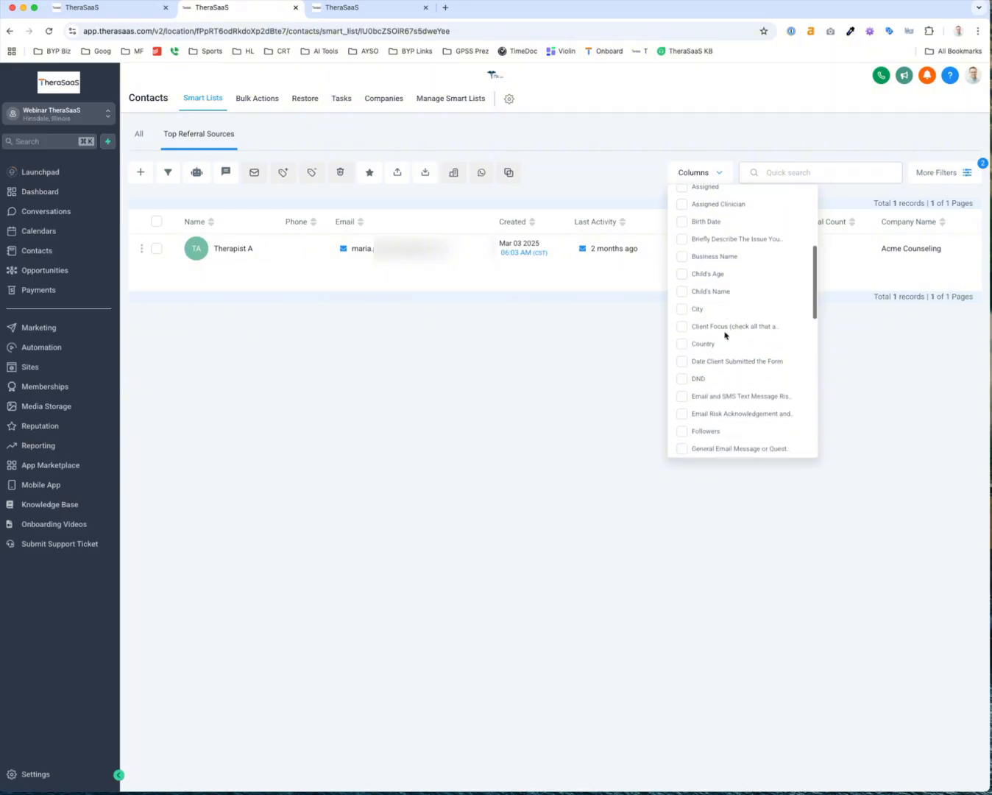
pyautogui.scroll(-9, 725, 335)
pyautogui.click(681, 325)
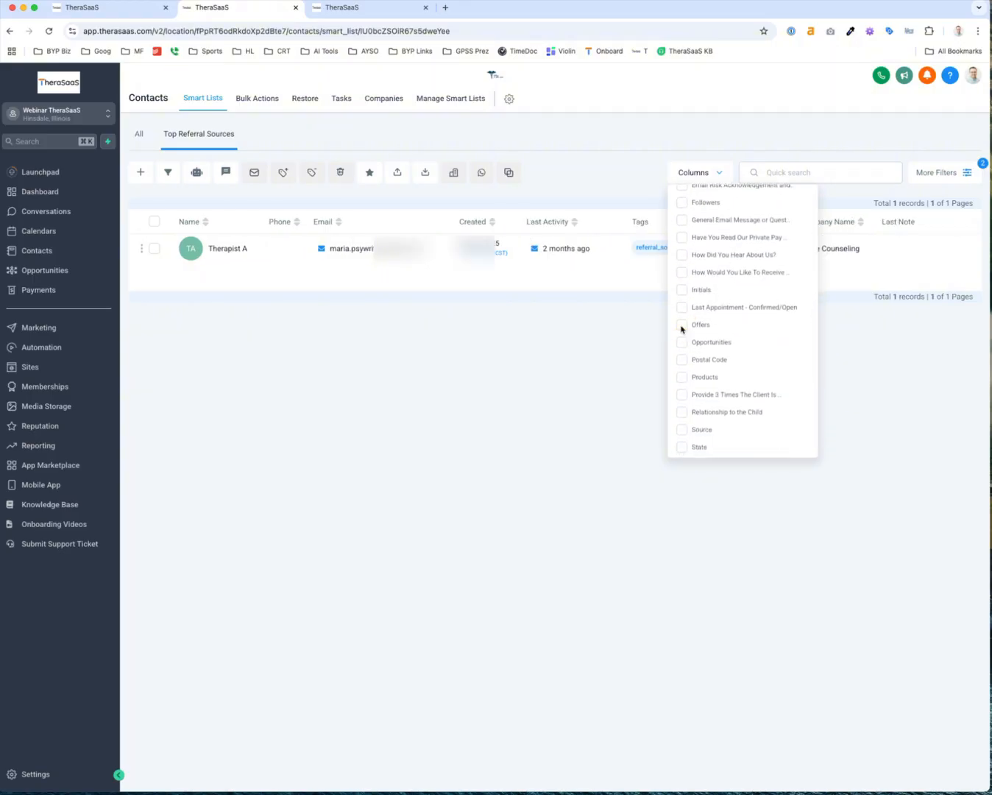
pyautogui.click(853, 338)
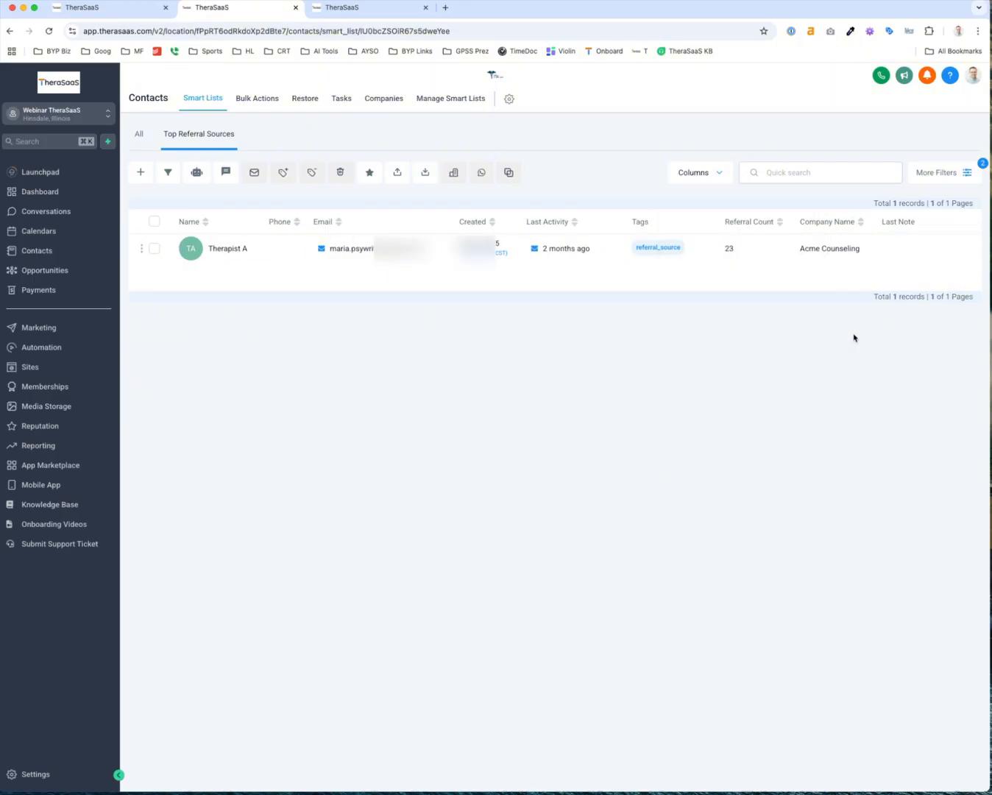
pyautogui.click(937, 176)
# Save the smart list's tag and Referral Count filters, then return to All contacts
pyautogui.scroll(5, 847, 750)
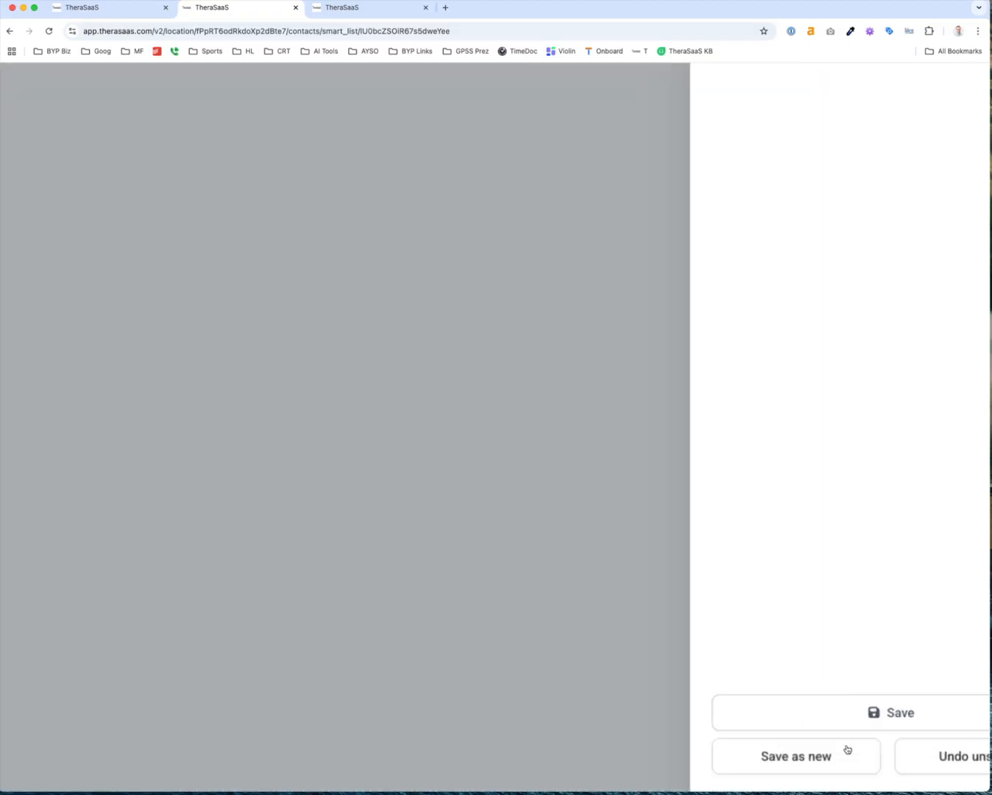
pyautogui.click(911, 655)
pyautogui.scroll(-5, 911, 662)
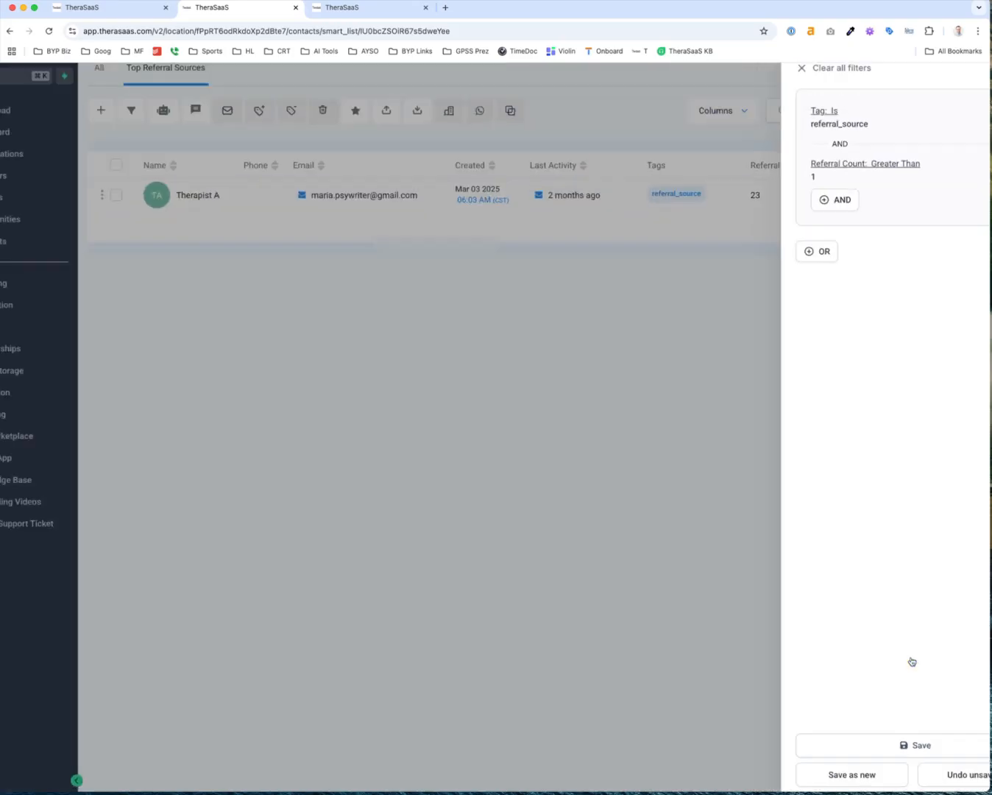
pyautogui.scroll(-2, 911, 661)
pyautogui.click(897, 745)
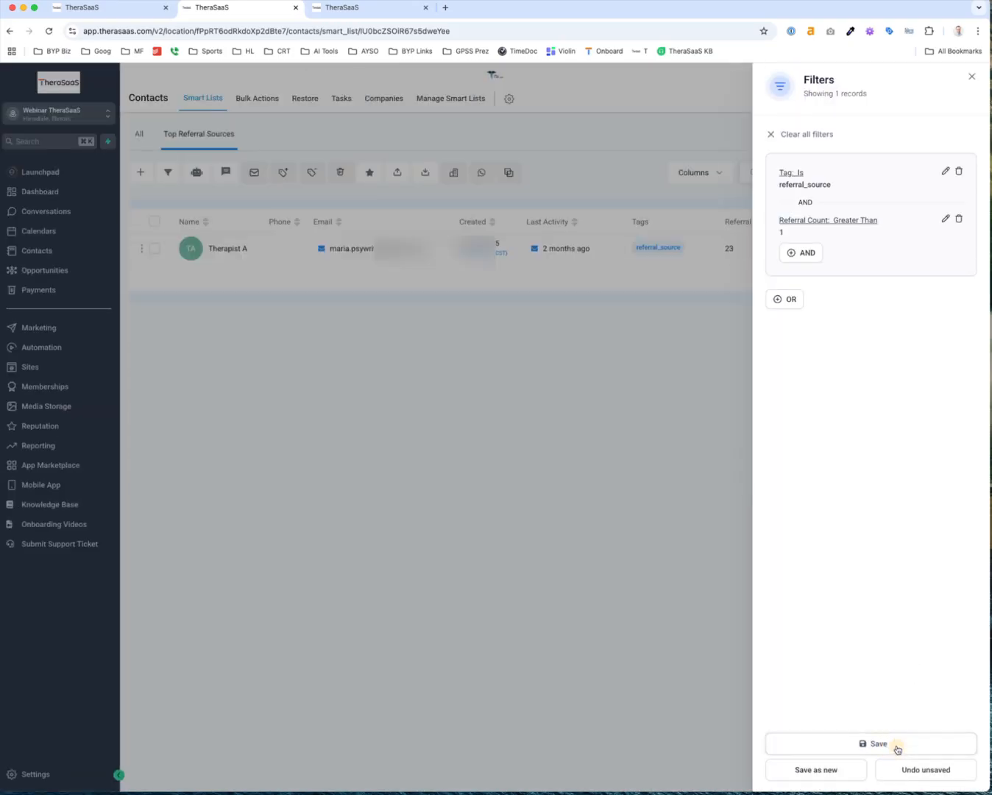
pyautogui.click(970, 75)
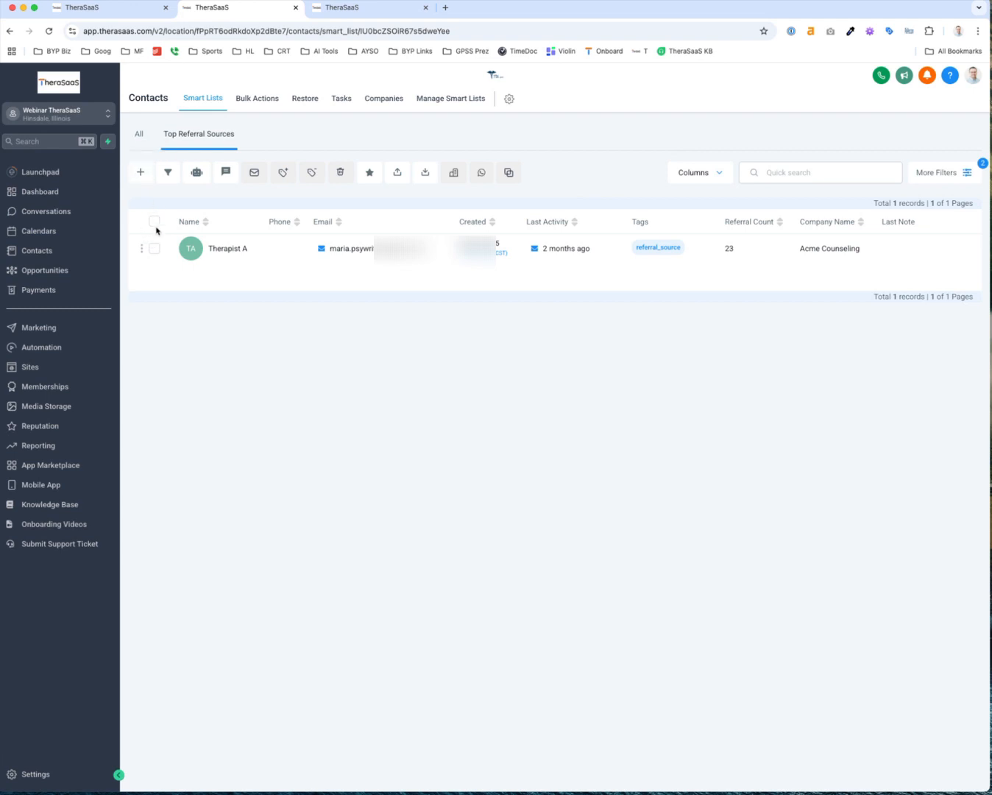
pyautogui.click(140, 137)
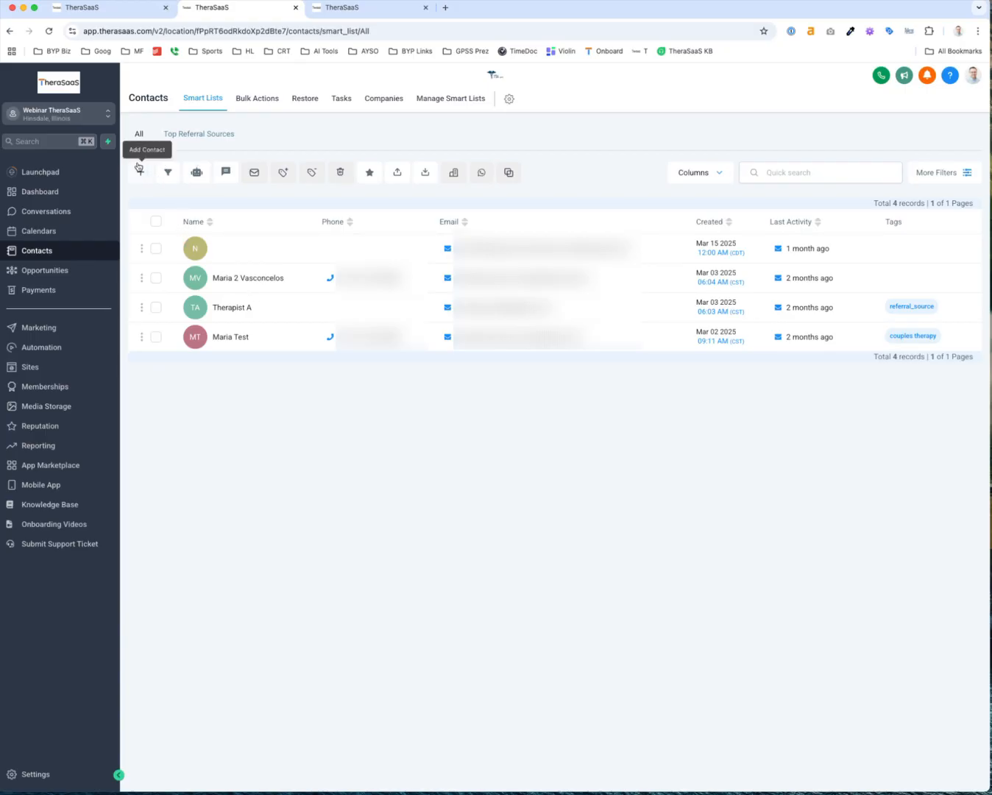
# Create a new contact named Referral Source A with an e-mail address
pyautogui.click(140, 171)
pyautogui.click(376, 273)
pyautogui.write('Refe')
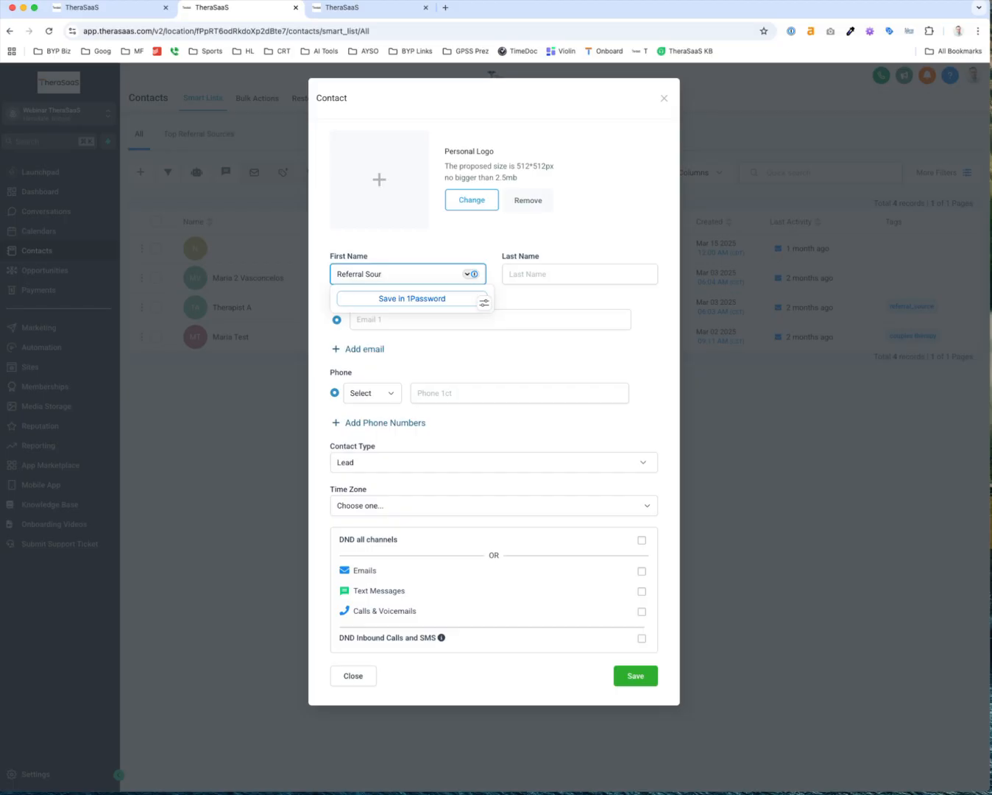
pyautogui.write('rral S')
pyautogui.press('BackSpace')
pyautogui.press('BackSpace')
pyautogui.press('Tab')
pyautogui.write('So')
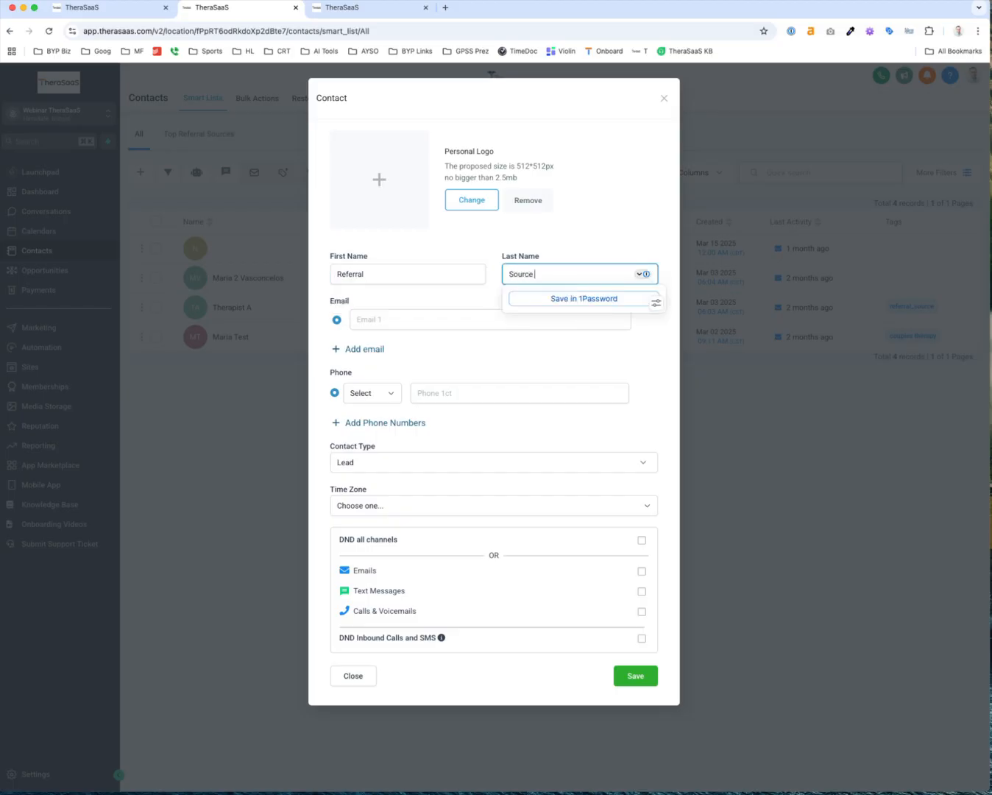
pyautogui.click(366, 315)
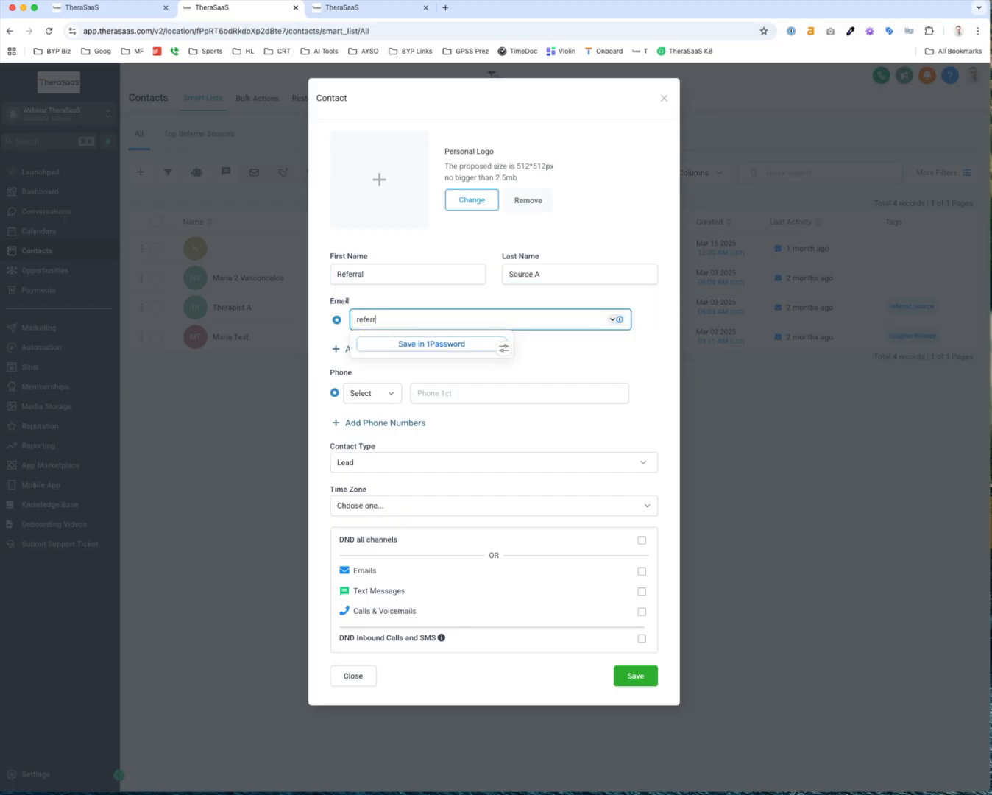
pyautogui.click(629, 676)
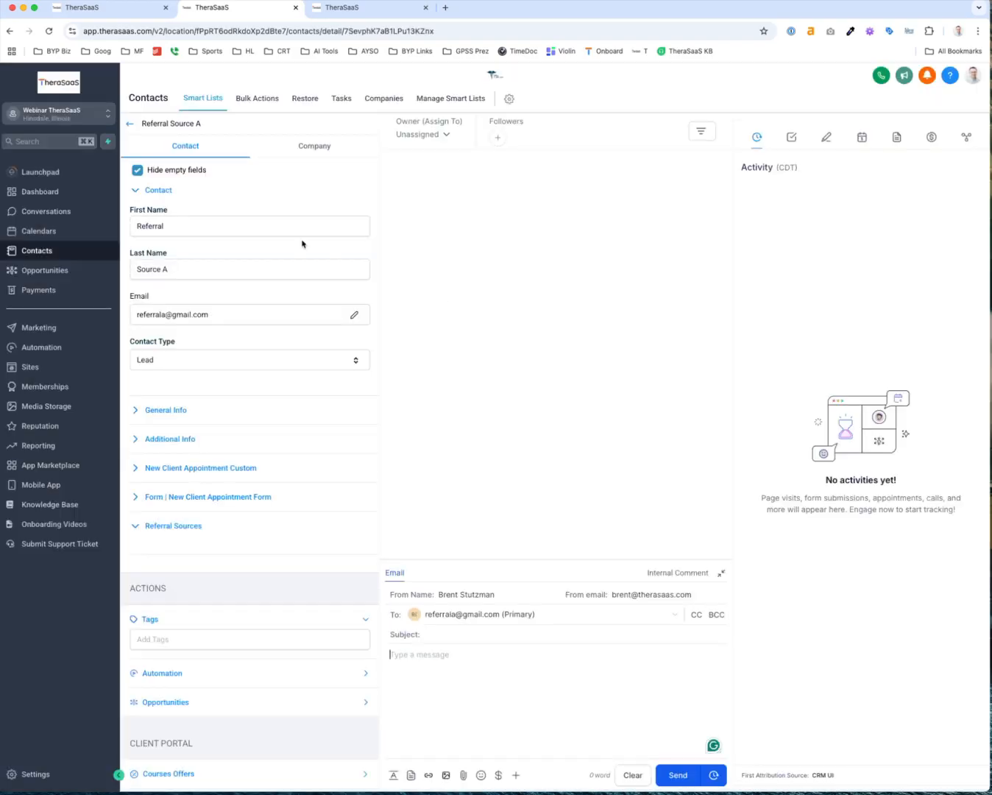
# Tag Referral Source A as referral_source and save a Referral Count of 5
pyautogui.click(168, 642)
pyautogui.write('ref')
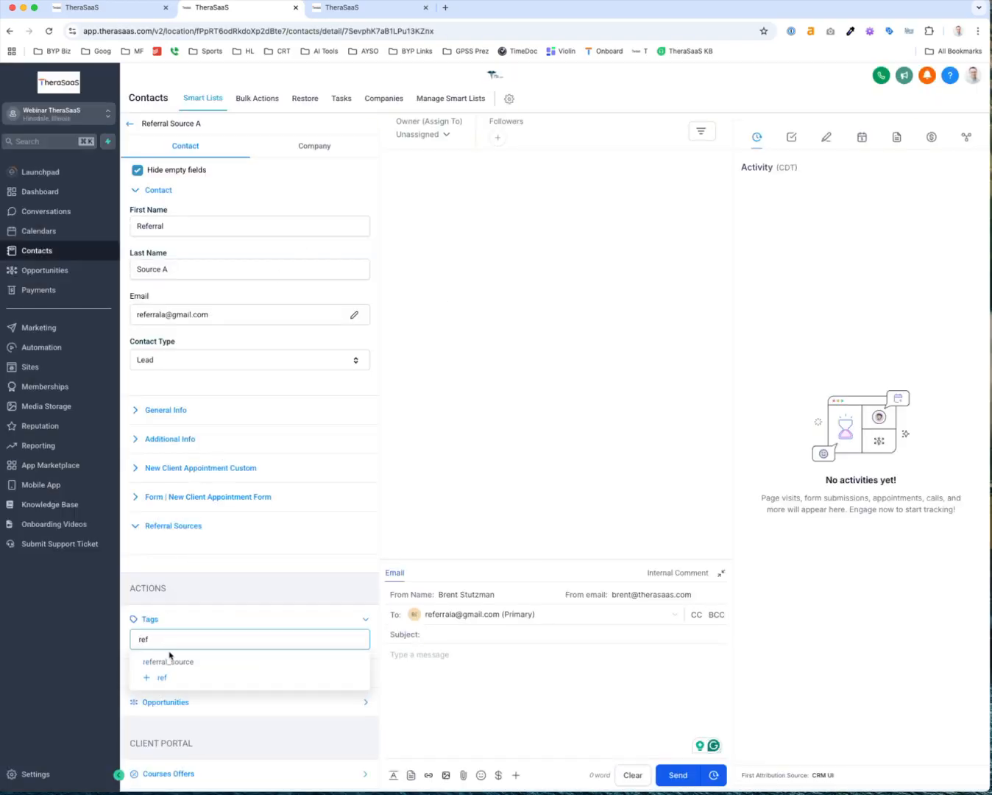
pyautogui.click(172, 673)
pyautogui.scroll(-2, 176, 663)
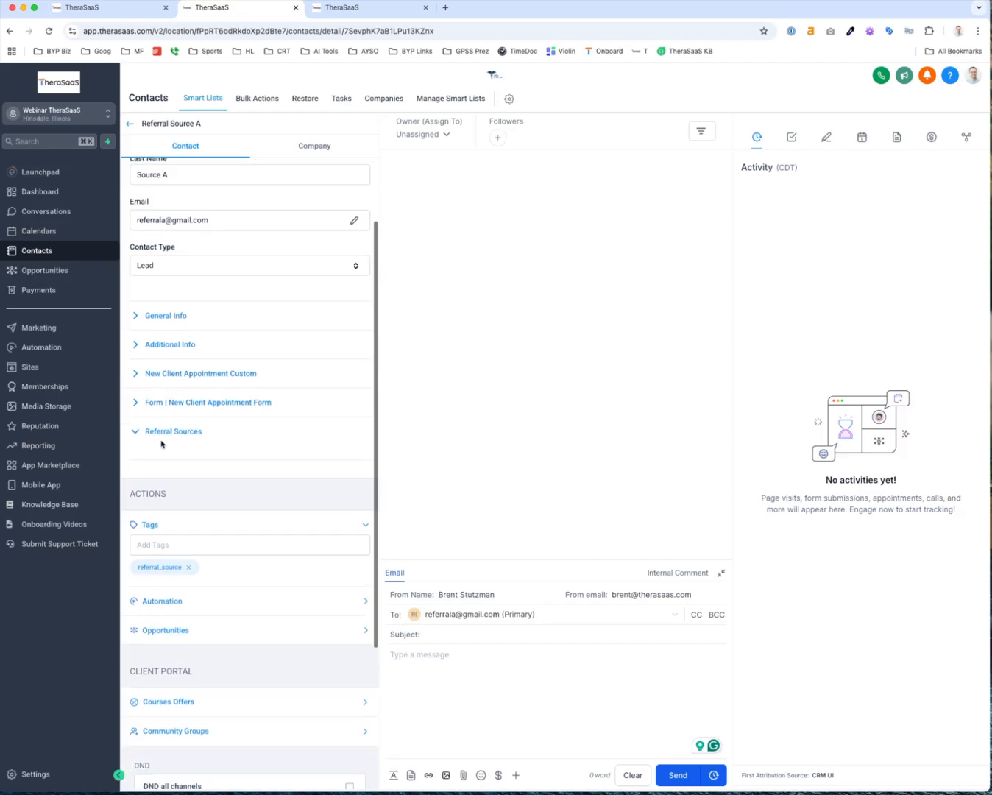
pyautogui.scroll(2, 170, 287)
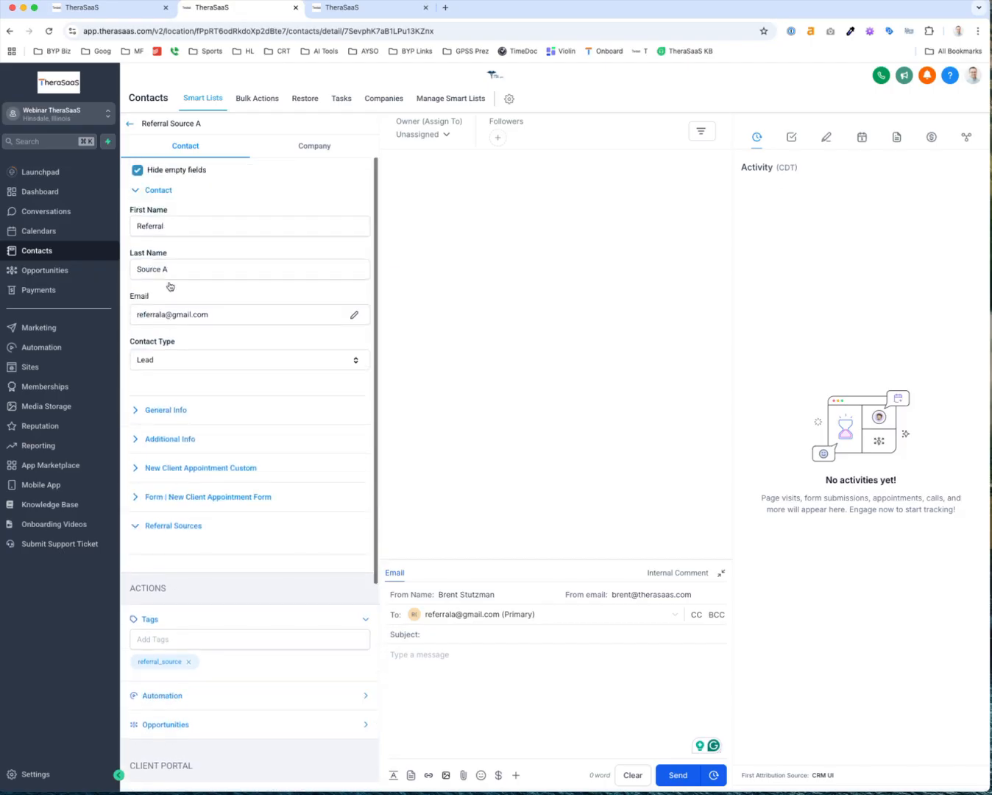
pyautogui.click(138, 169)
pyautogui.scroll(-2, 207, 577)
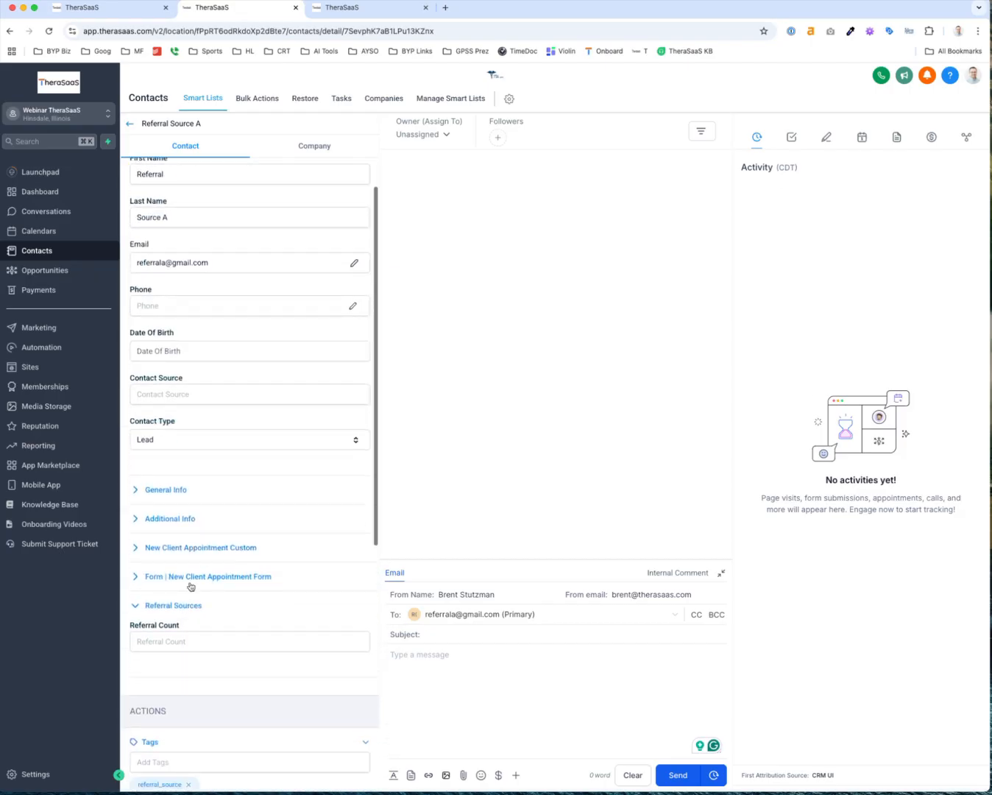
pyautogui.click(182, 642)
pyautogui.write('5')
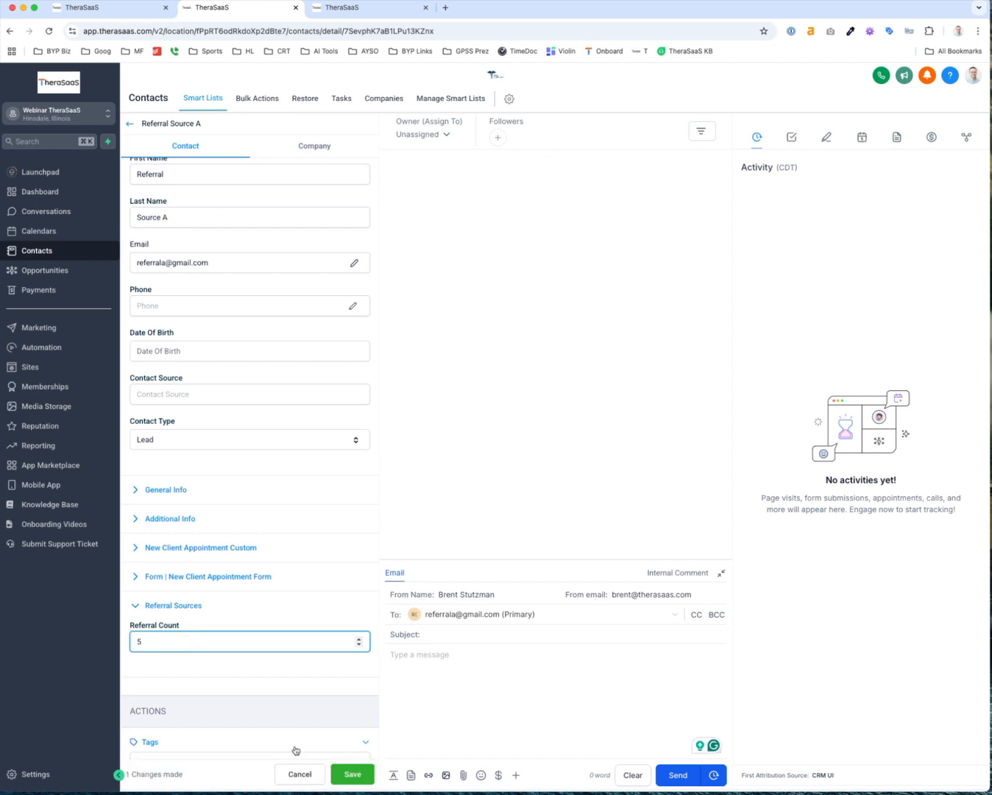
pyautogui.click(357, 777)
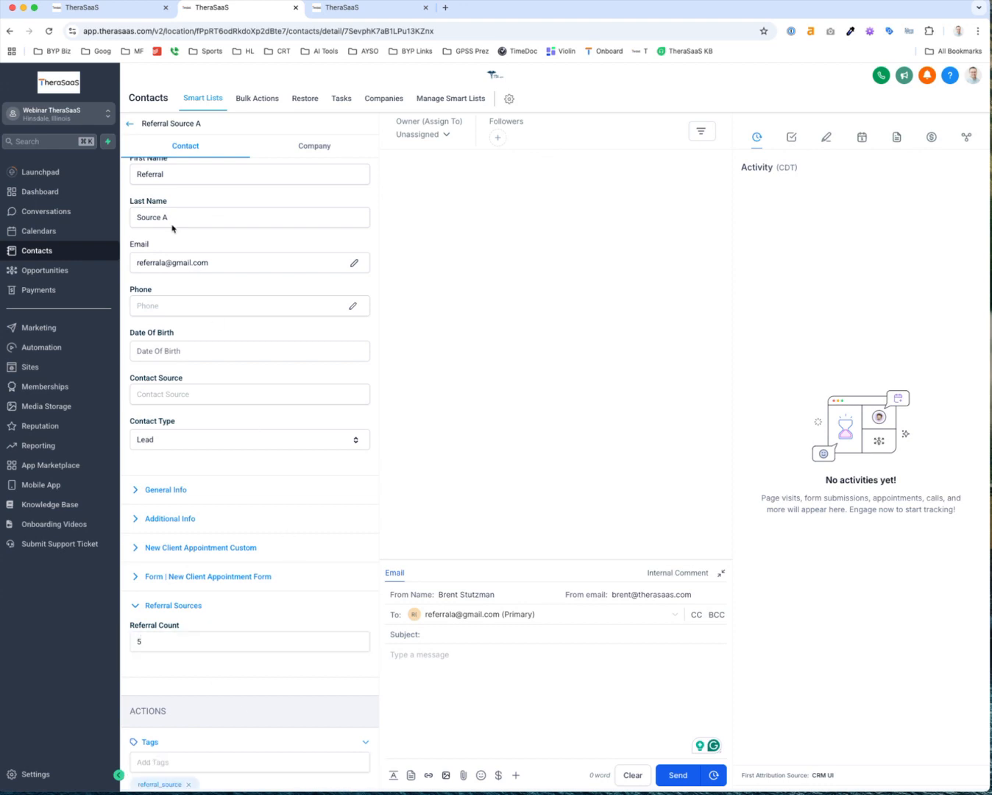
pyautogui.click(129, 124)
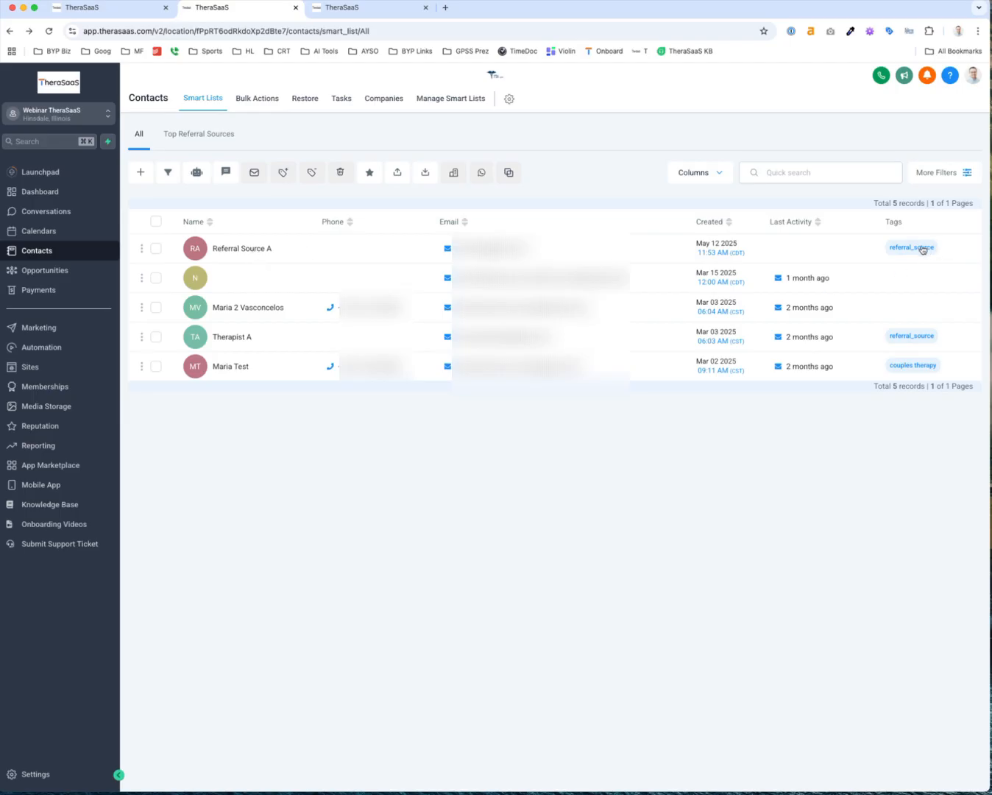
# Open the Top Referral Sources list, showing Referral Source A (5) and Therapist A (23)
pyautogui.click(209, 136)
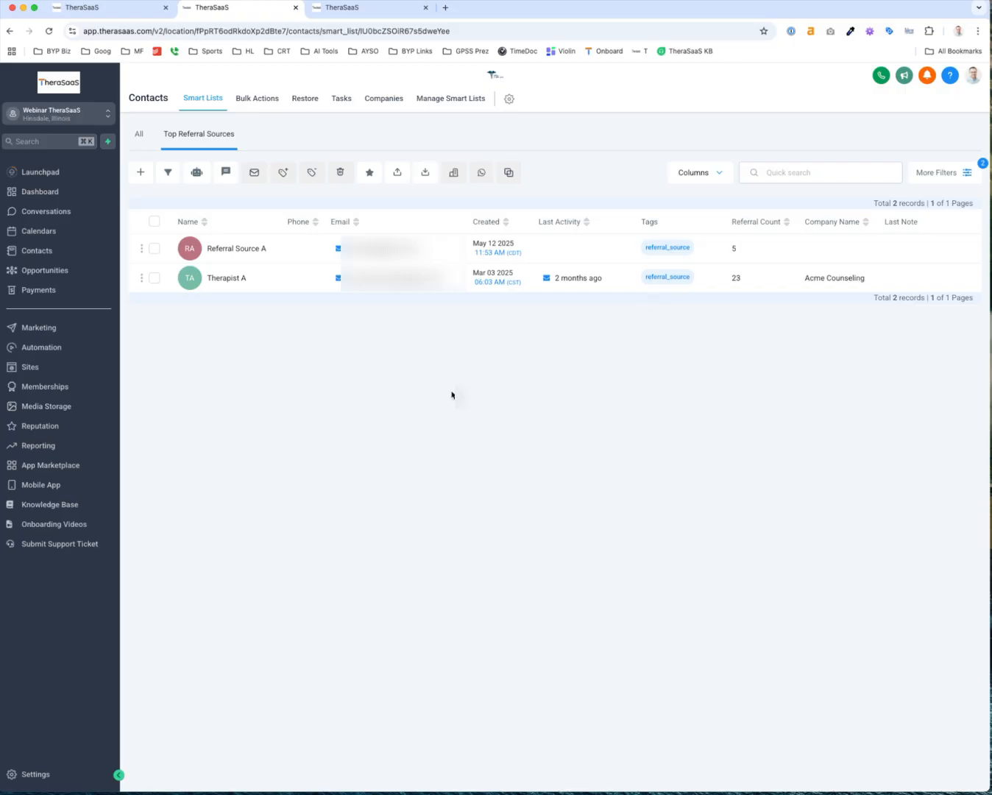
pyautogui.click(46, 270)
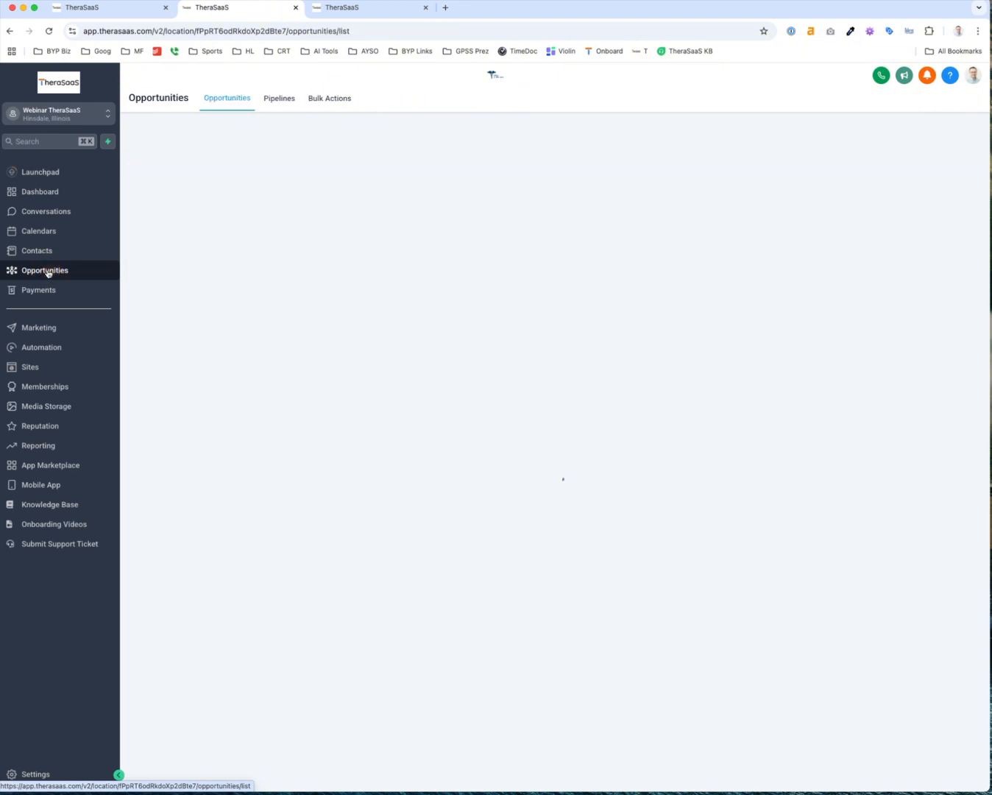
pyautogui.click(186, 133)
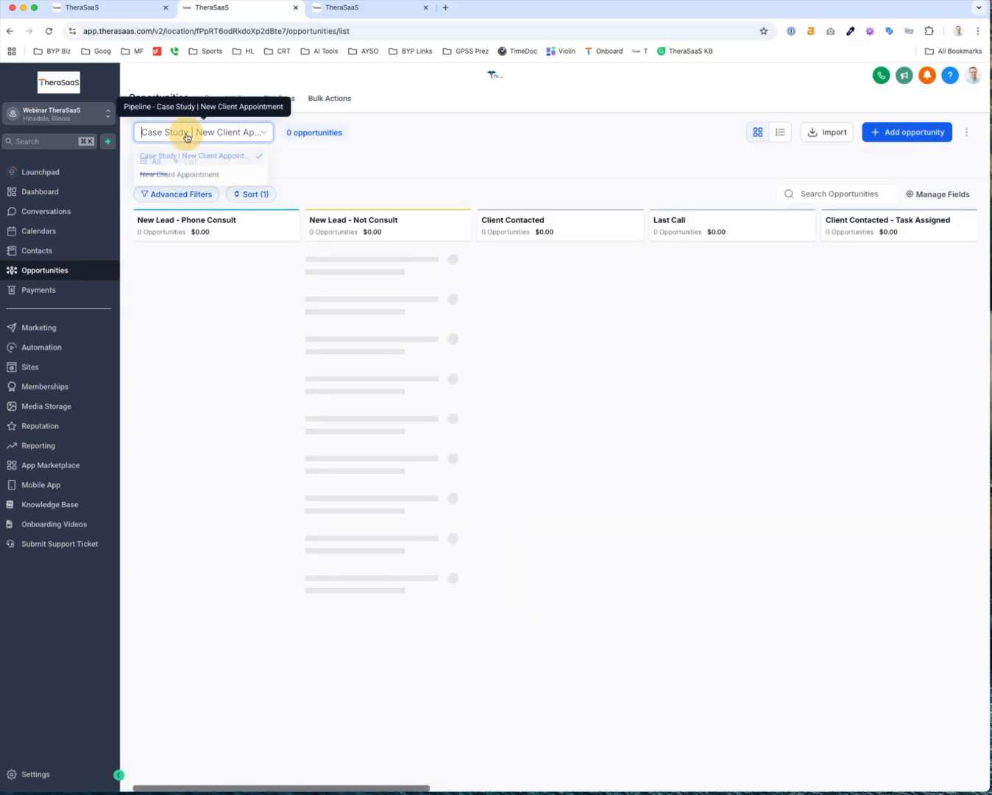
pyautogui.click(47, 272)
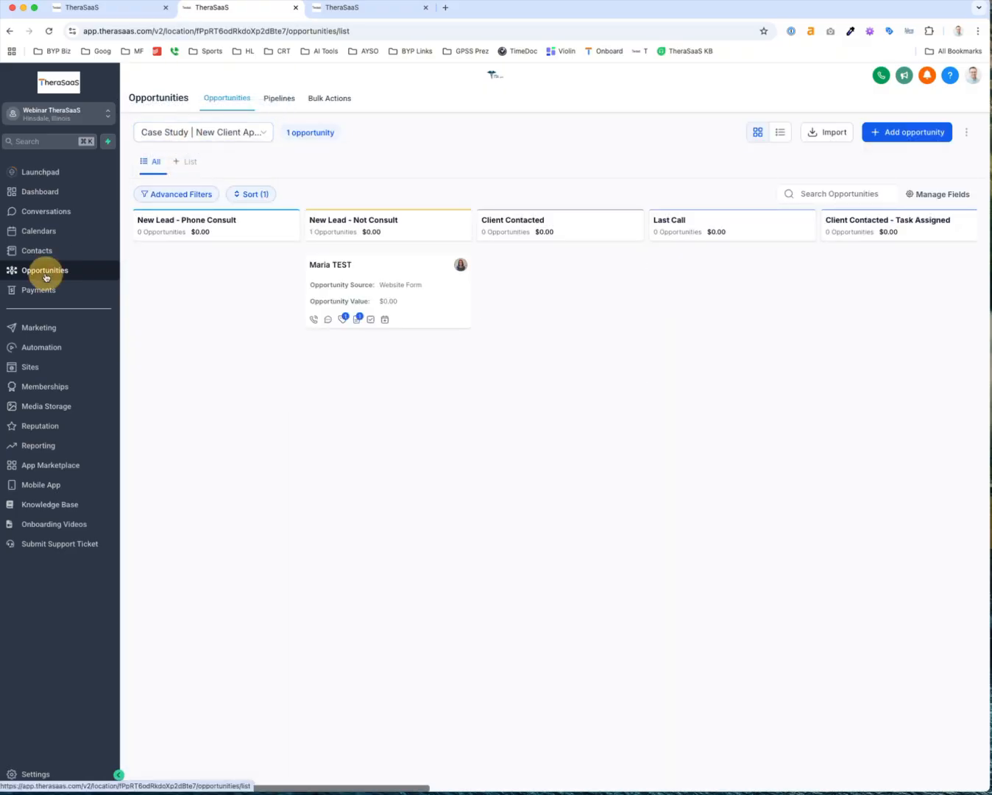
pyautogui.click(122, 11)
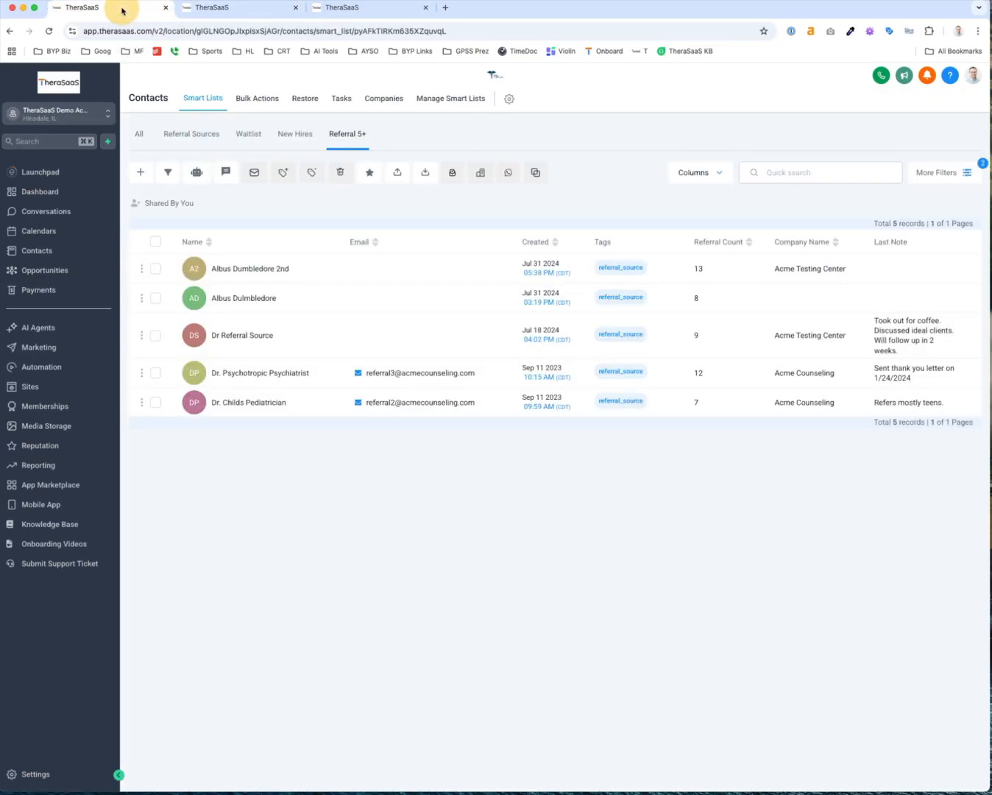
pyautogui.click(70, 273)
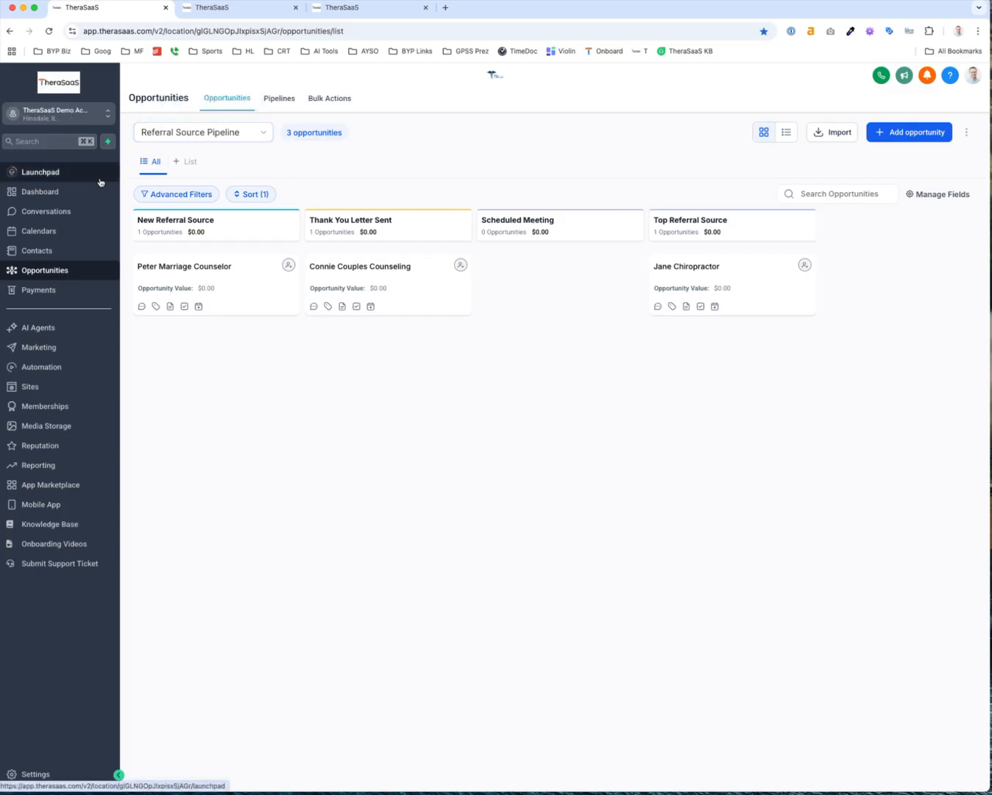
pyautogui.press('super+shift+4')
pyautogui.moveTo(123, 183); pyautogui.dragTo(915, 338)
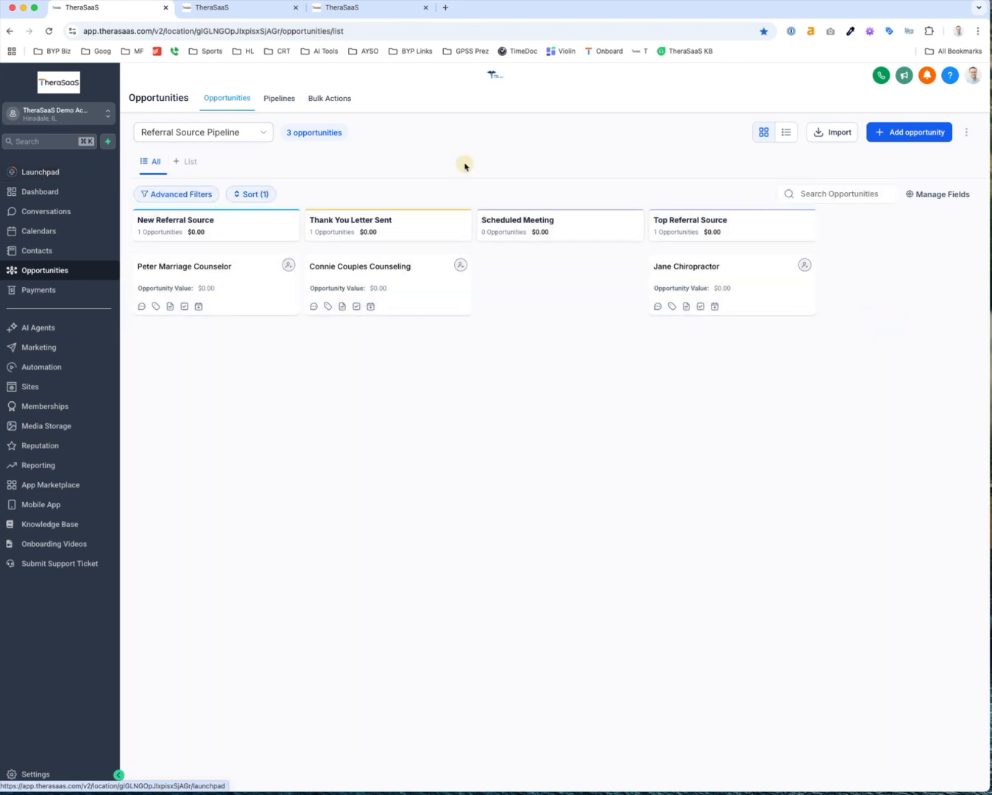
pyautogui.click(51, 112)
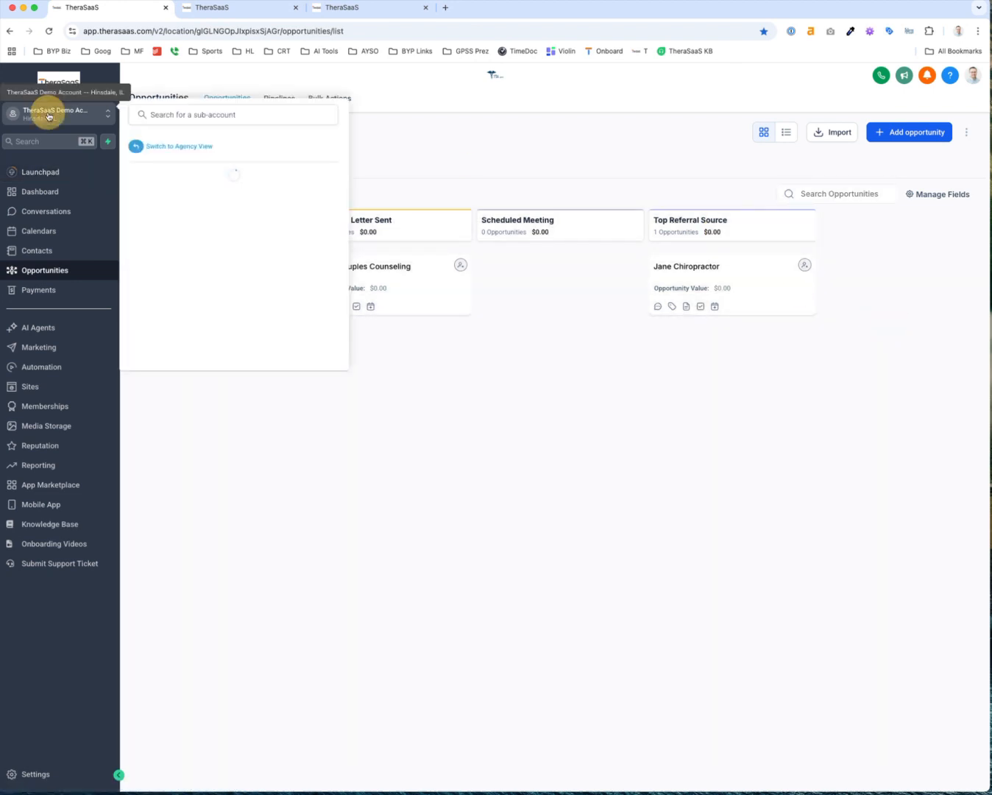
pyautogui.click(236, 6)
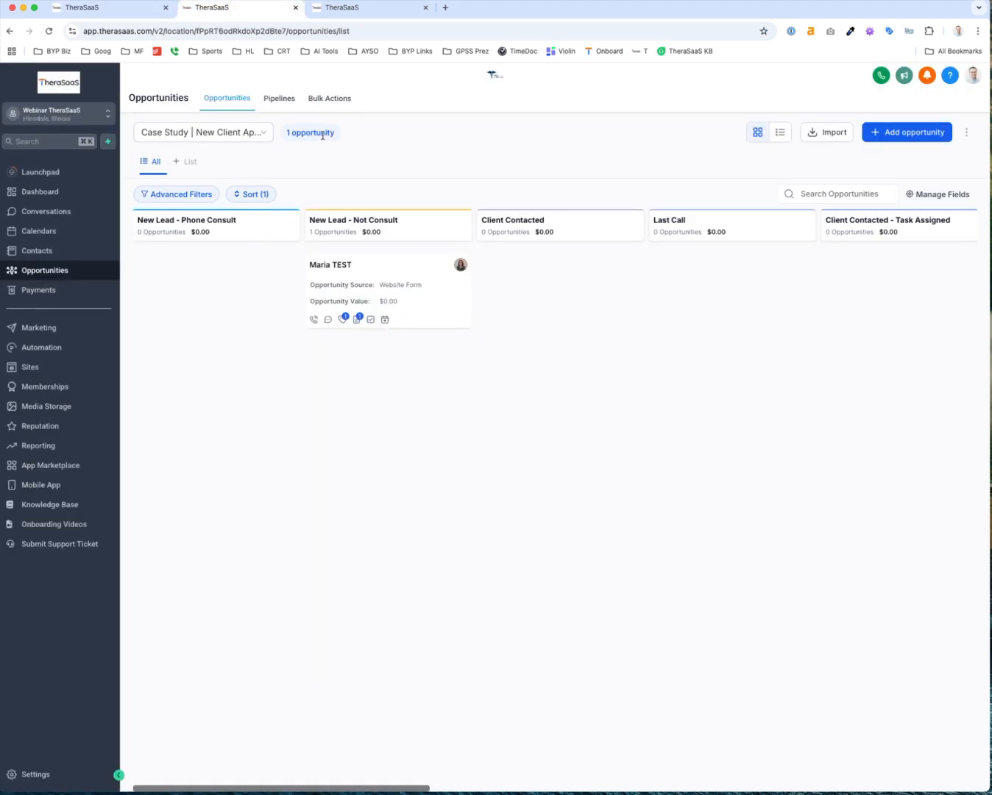
# Start a new pipeline named Referral Source Tracking and enter its stage names
pyautogui.click(279, 98)
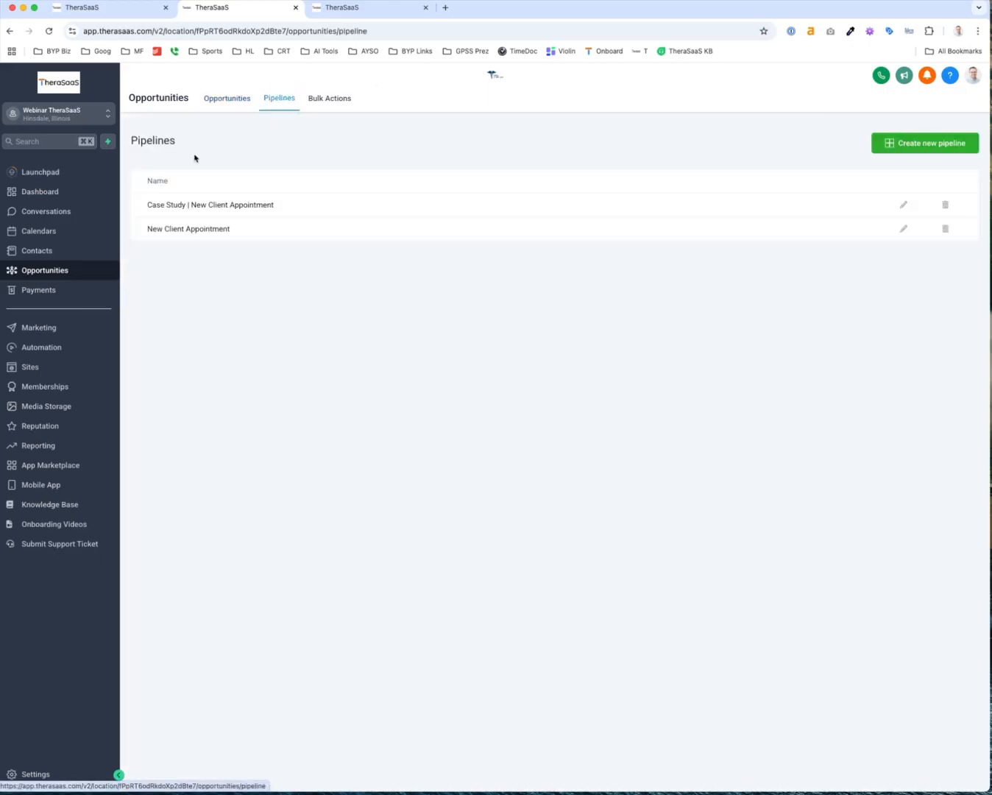
pyautogui.click(925, 142)
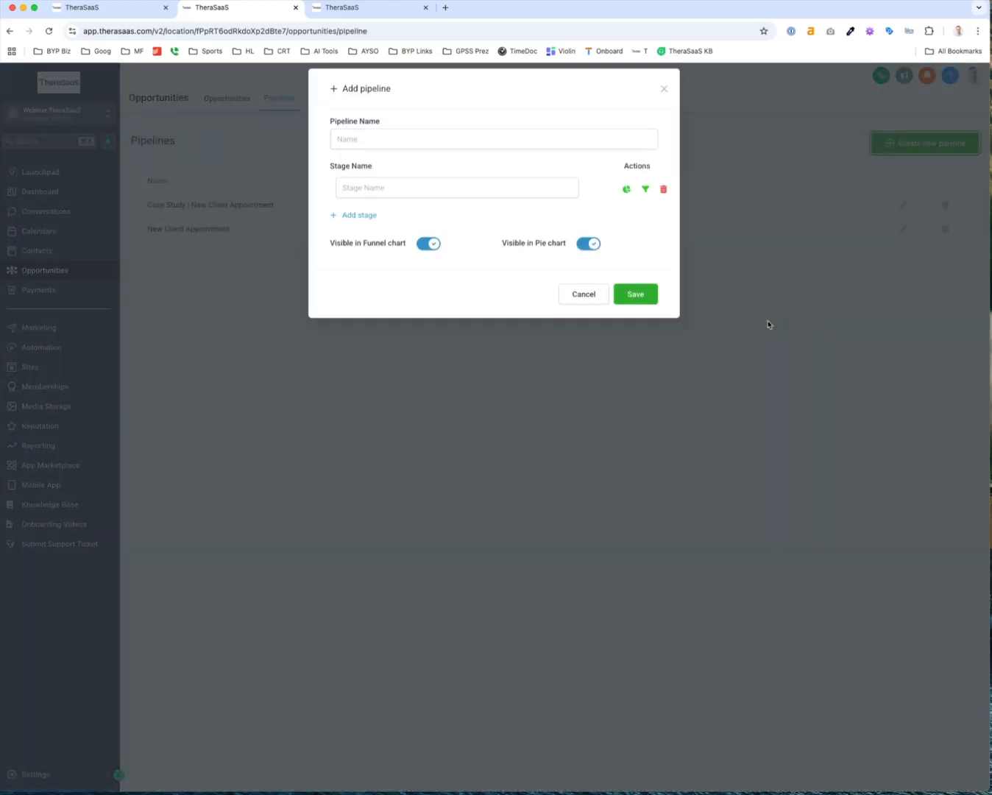
pyautogui.click(347, 147)
pyautogui.write('Referral Source Tracking')
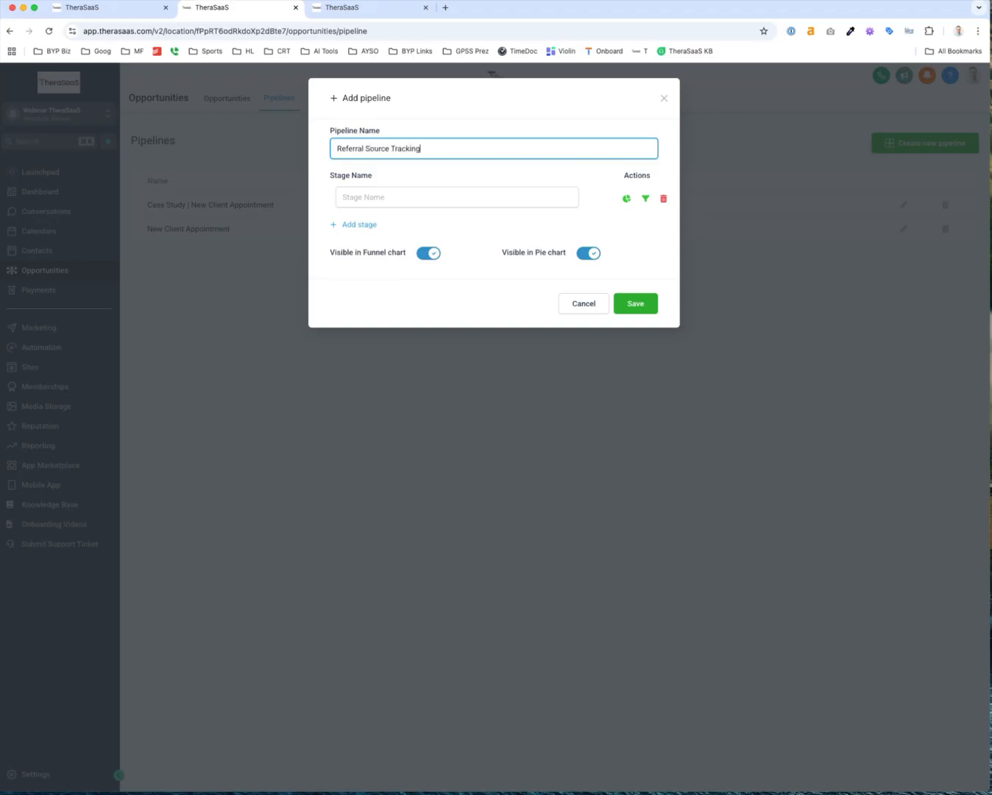
pyautogui.click(415, 197)
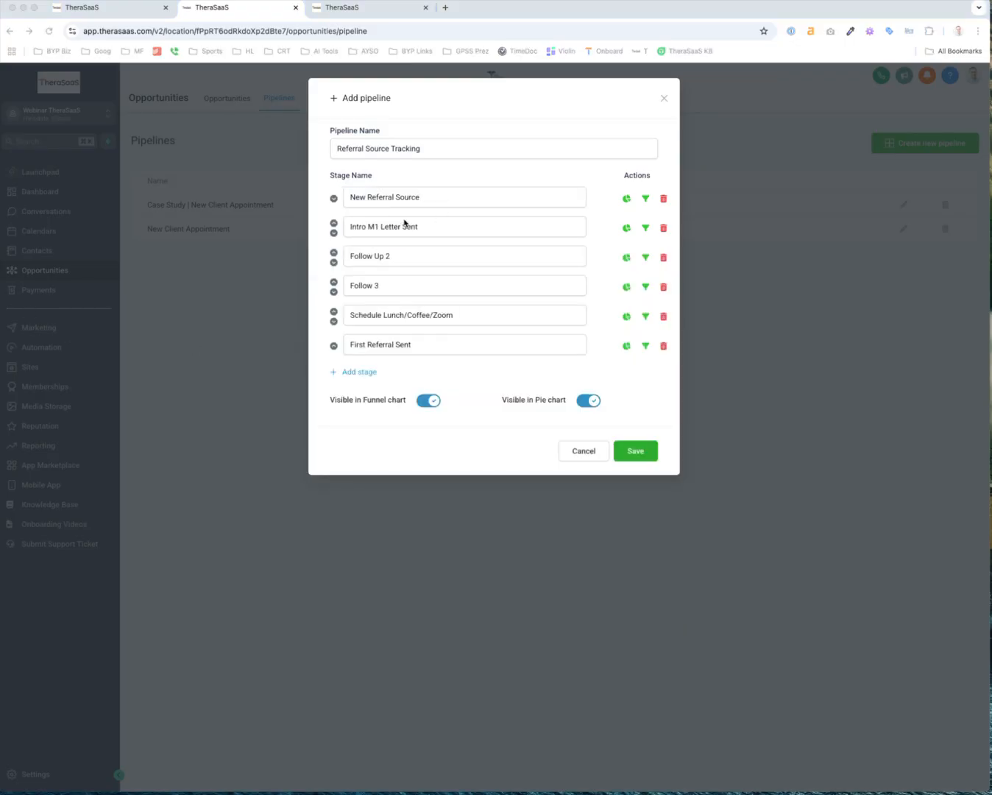
# Relabel the stages Follow Up 2 (handwritten) and Follow Up 3 (email), then save the six-stage pipeline
pyautogui.click(452, 180)
pyautogui.scroll(5, 452, 180)
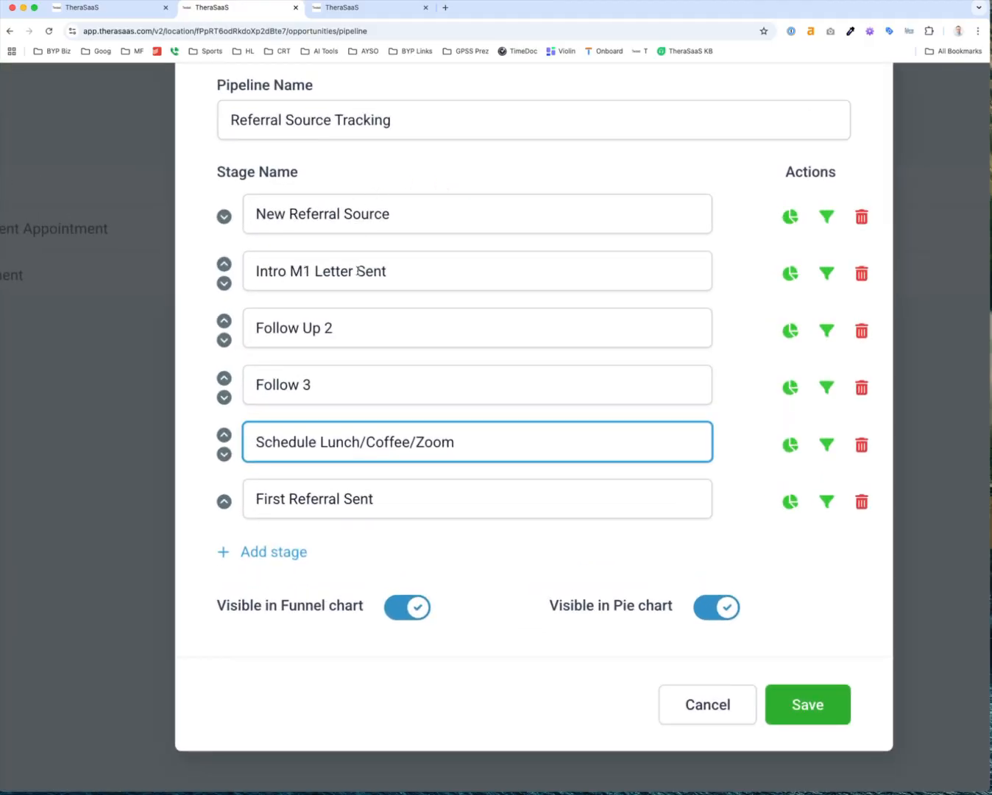
pyautogui.moveTo(291, 271); pyautogui.dragTo(307, 271)
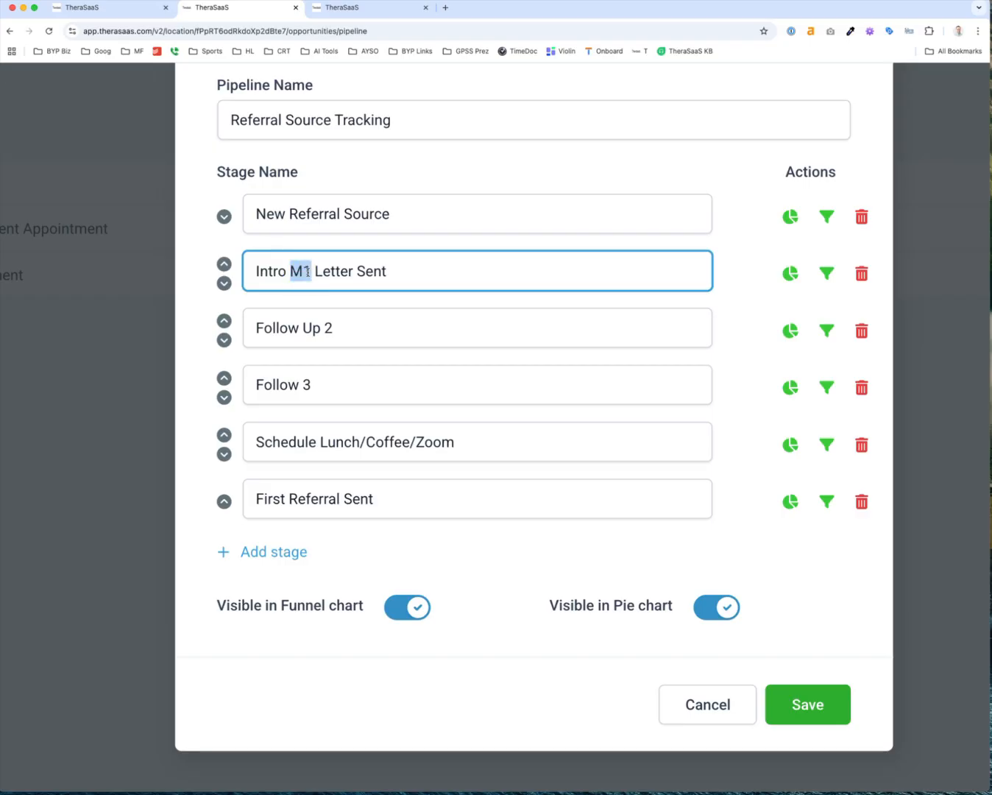
pyautogui.click(258, 271)
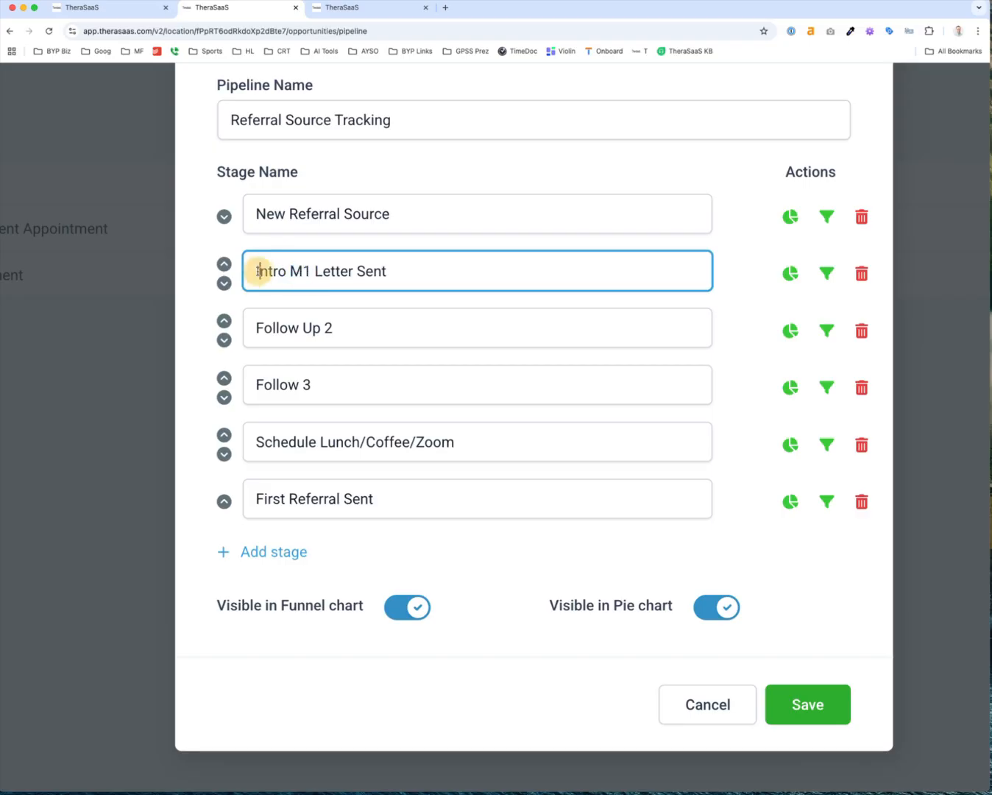
pyautogui.click(388, 270)
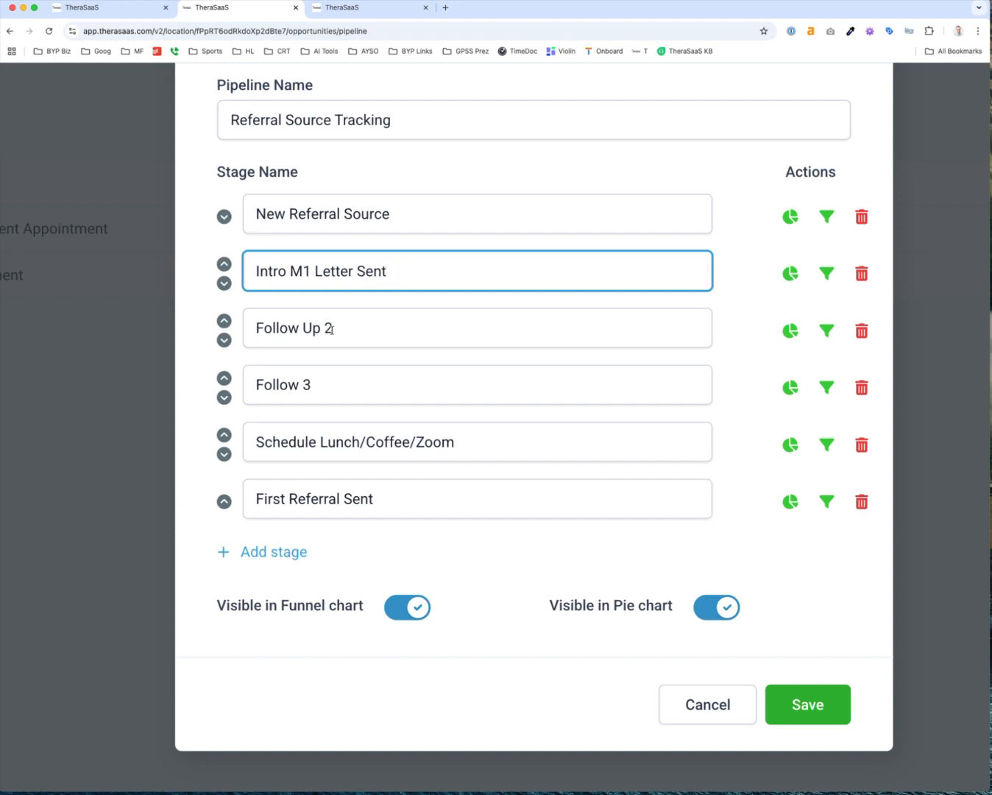
pyautogui.click(311, 385)
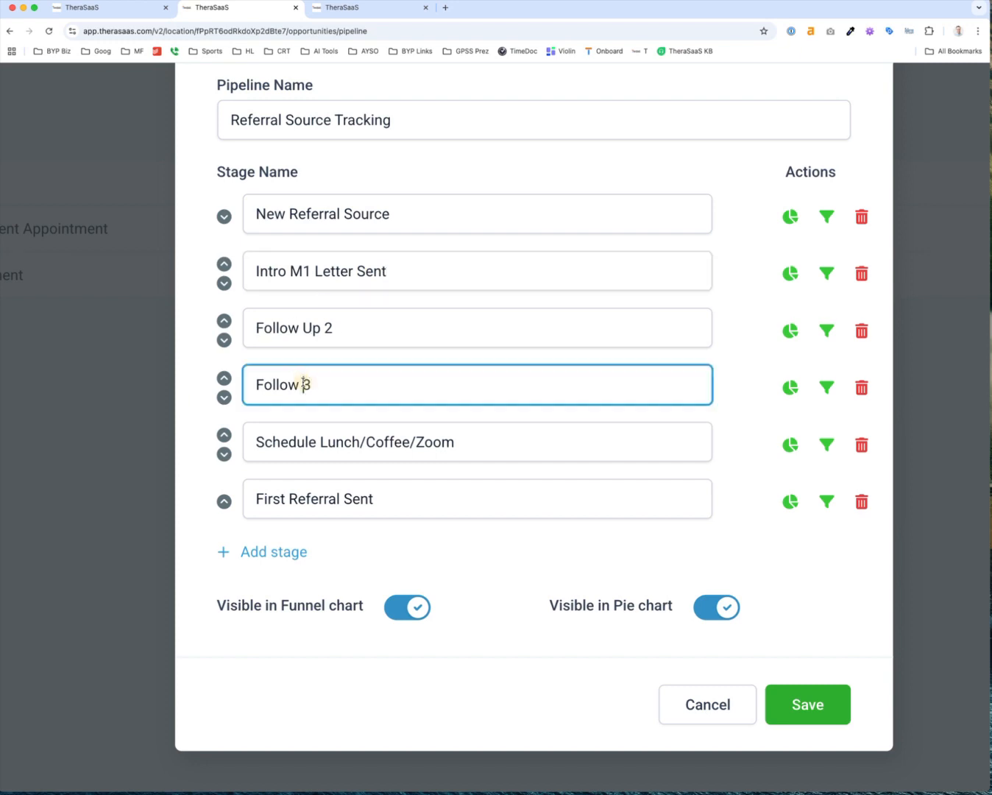
pyautogui.write('Up')
pyautogui.click(357, 324)
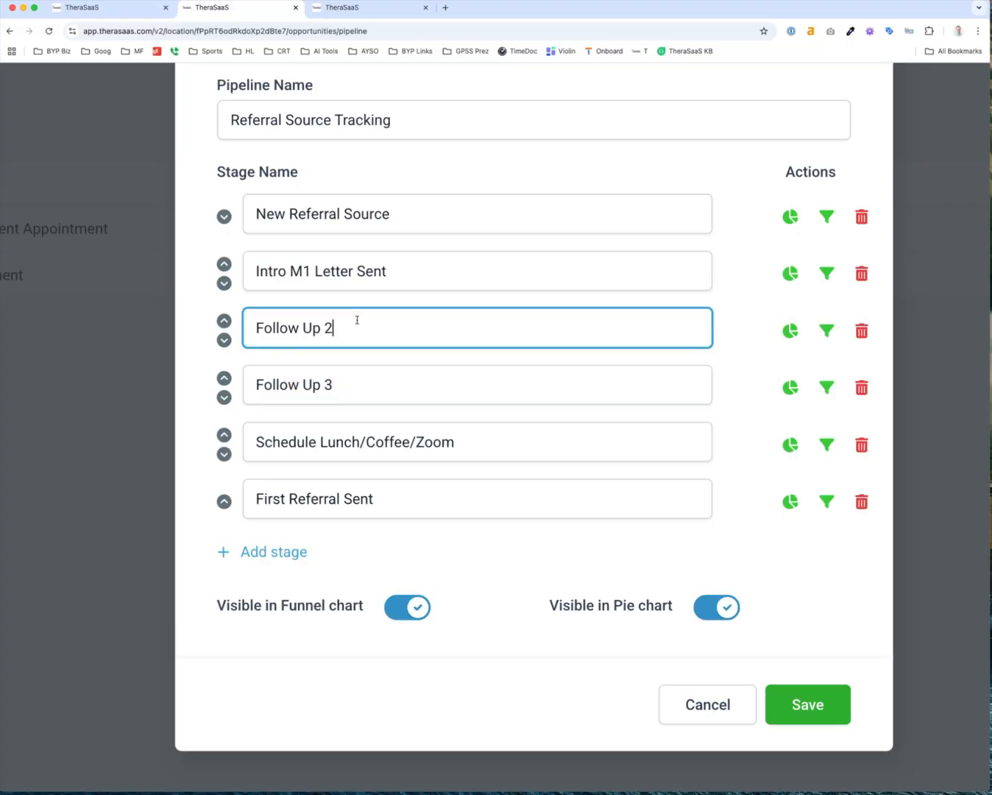
pyautogui.write('(handwritten)')
pyautogui.click(348, 381)
pyautogui.write('(email)')
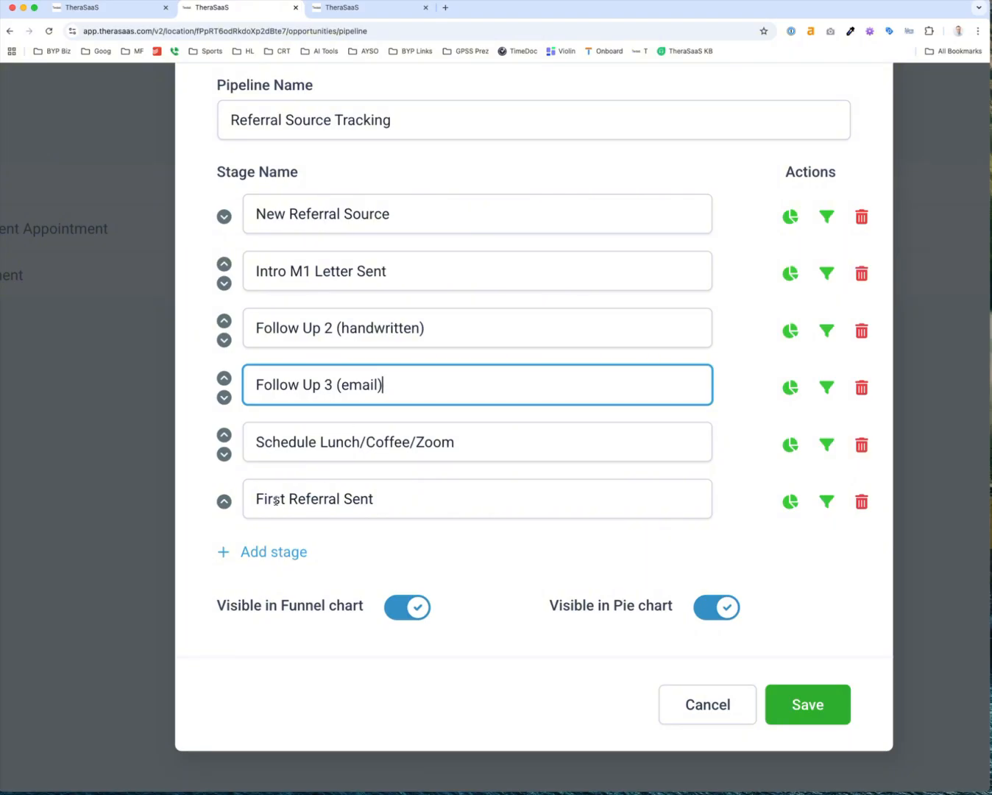
pyautogui.click(805, 708)
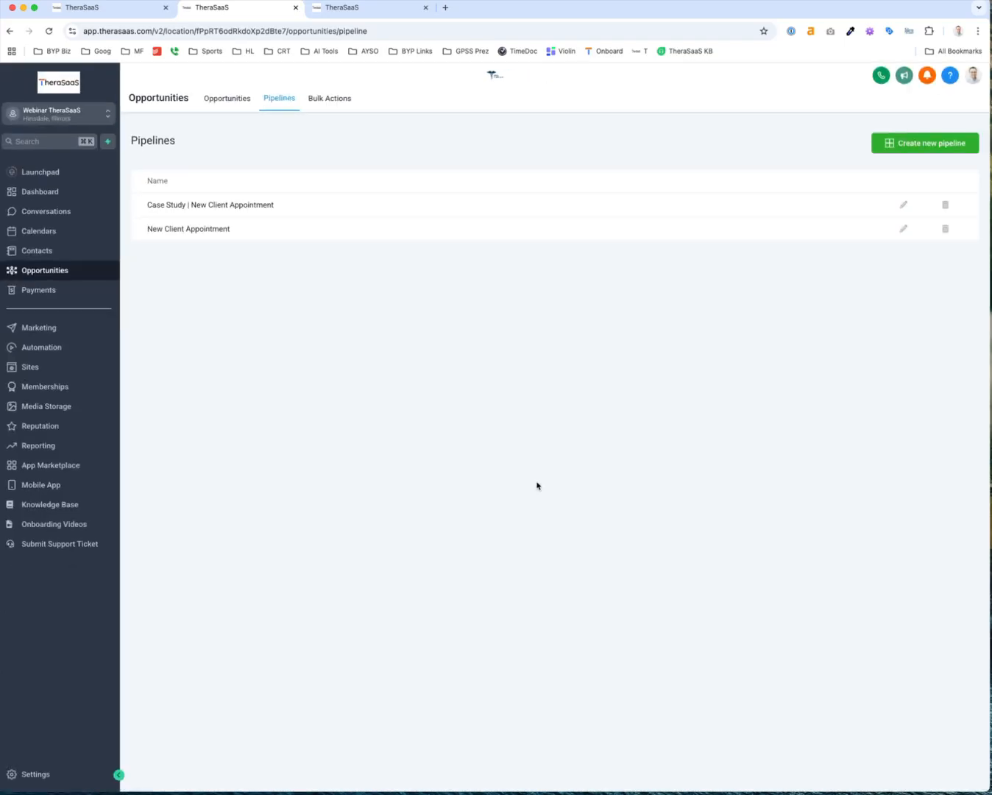
# Show the empty Referral Source Tracking board on Opportunities and start a new opportunity
pyautogui.click(228, 98)
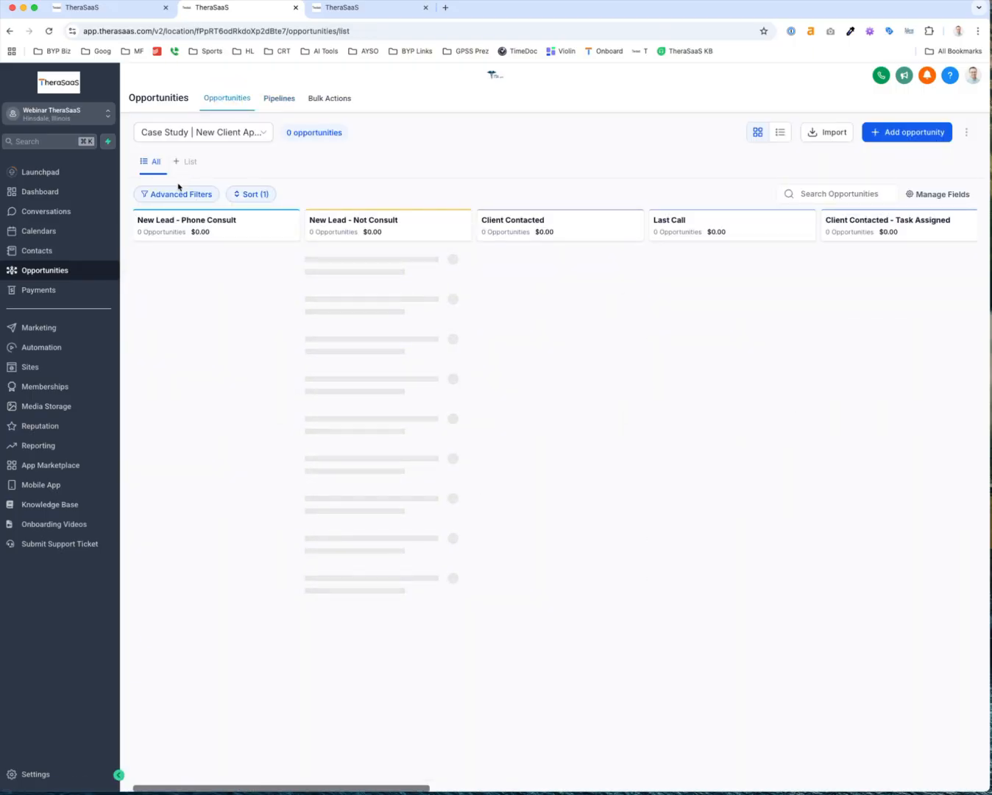
pyautogui.click(207, 133)
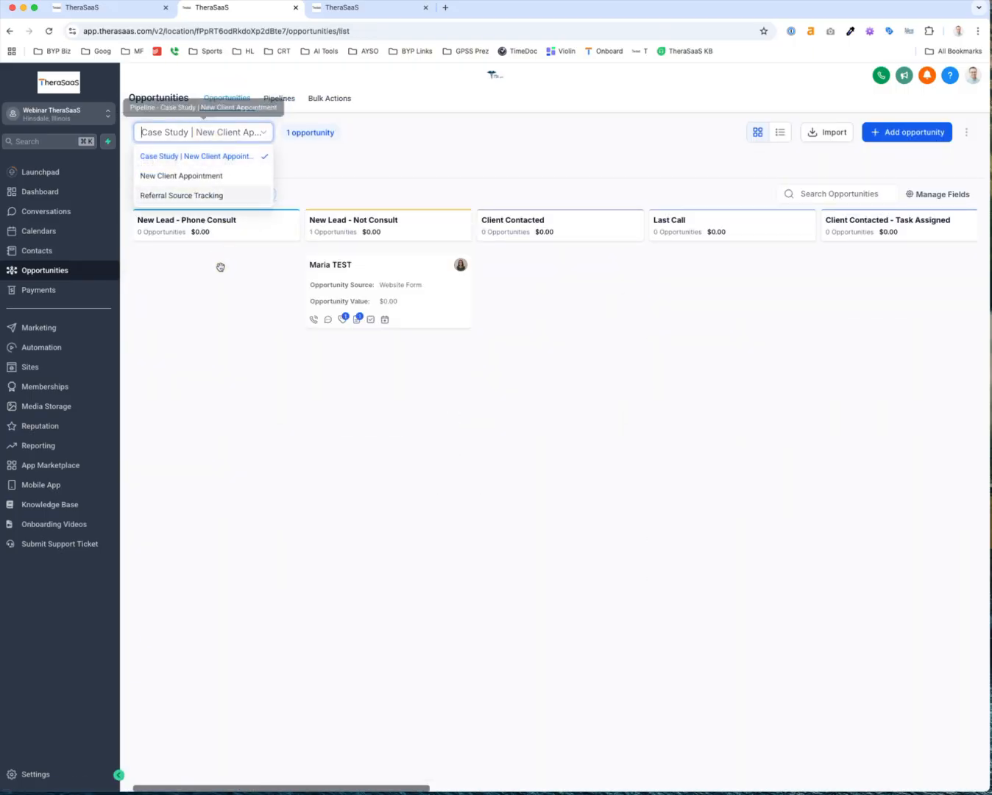
pyautogui.click(197, 196)
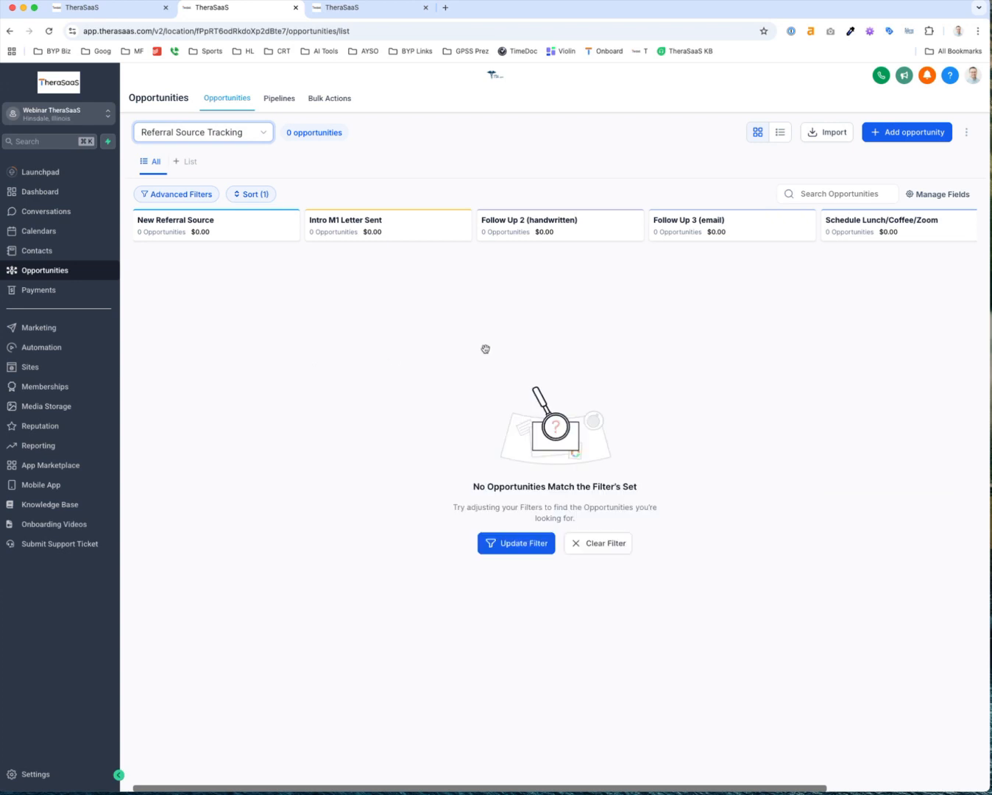
pyautogui.click(904, 132)
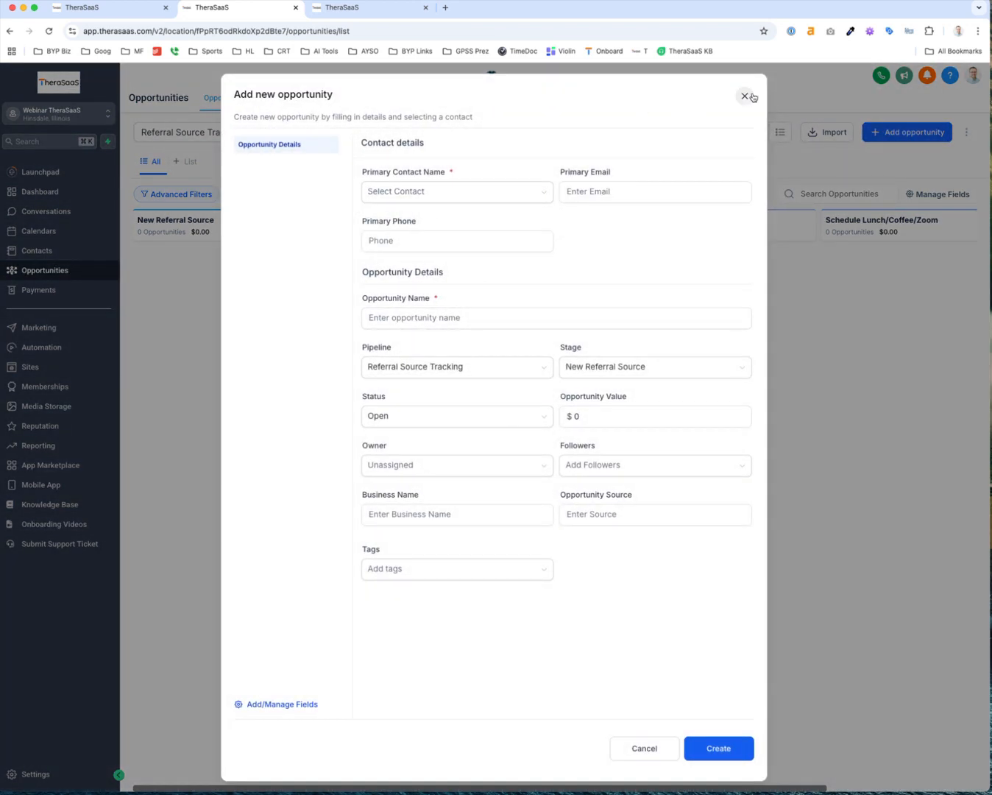
# Create an opportunity for contact Therapist A
pyautogui.click(465, 193)
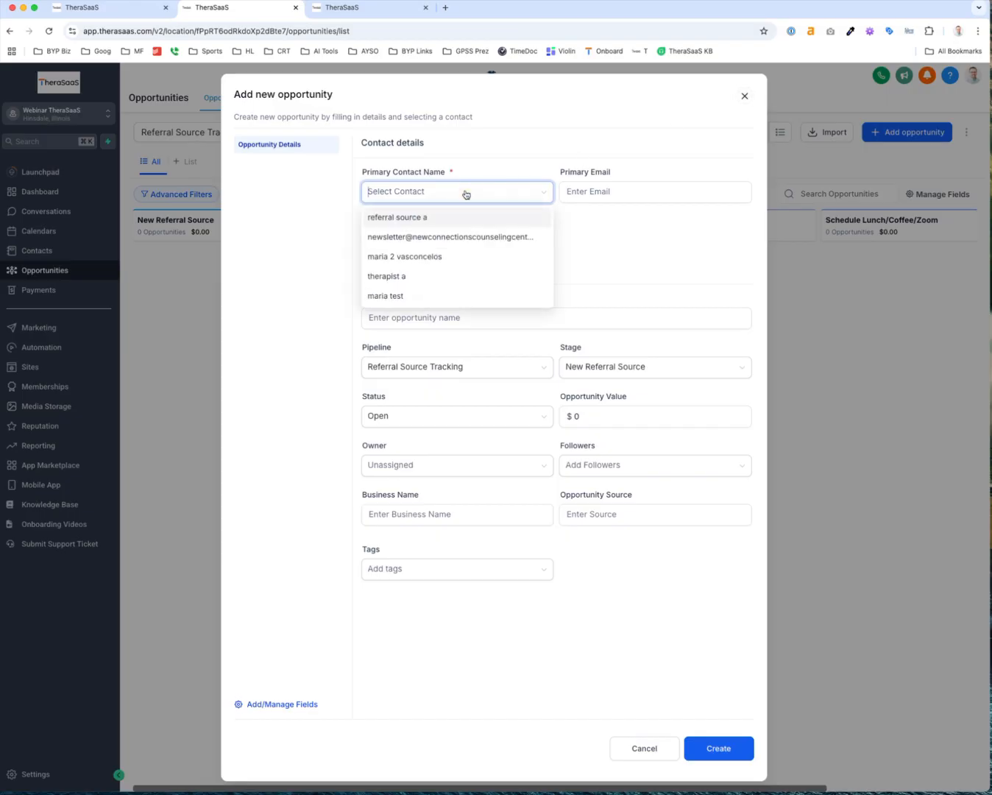
pyautogui.click(431, 282)
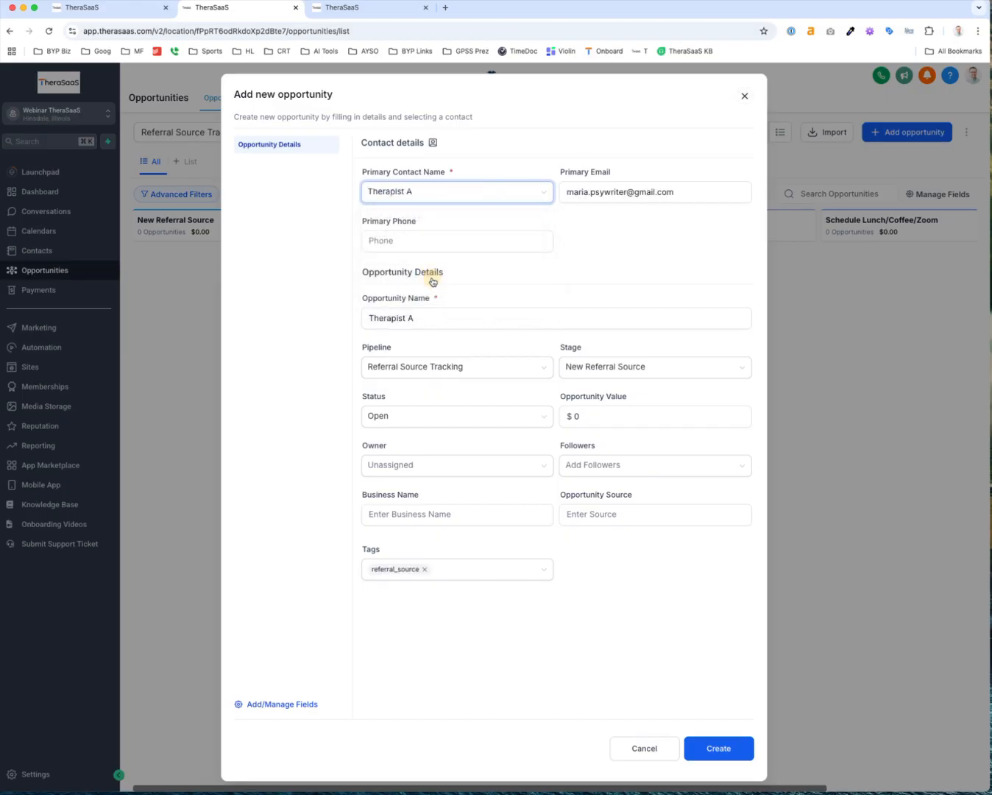
pyautogui.click(719, 749)
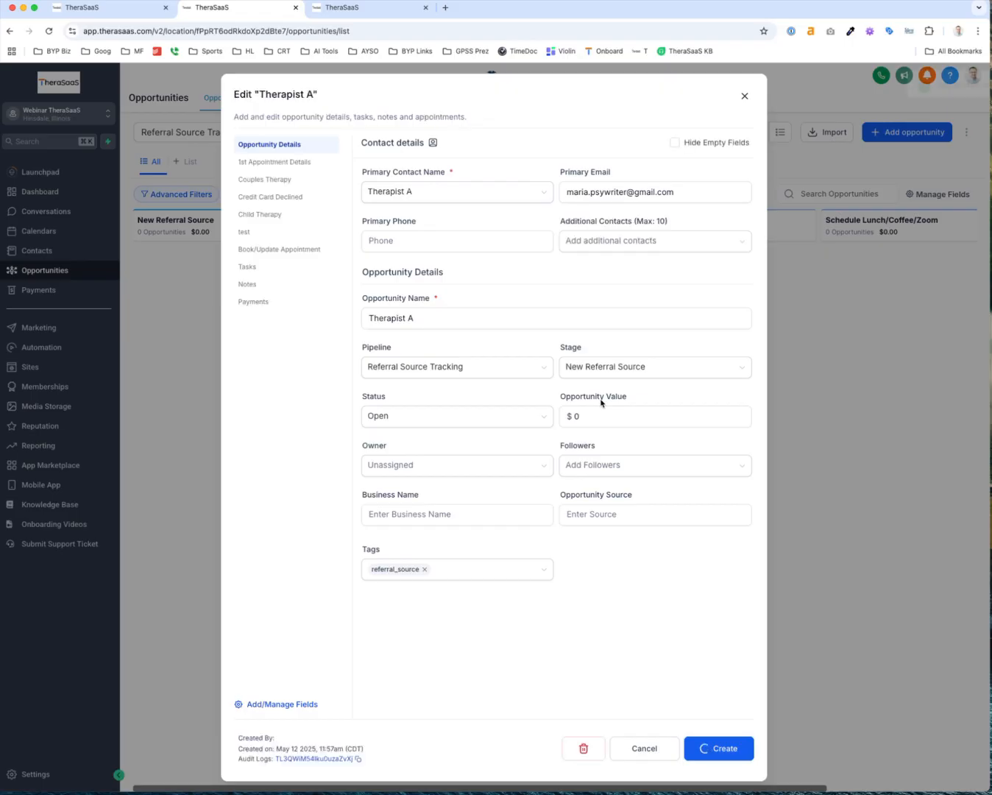
pyautogui.click(745, 95)
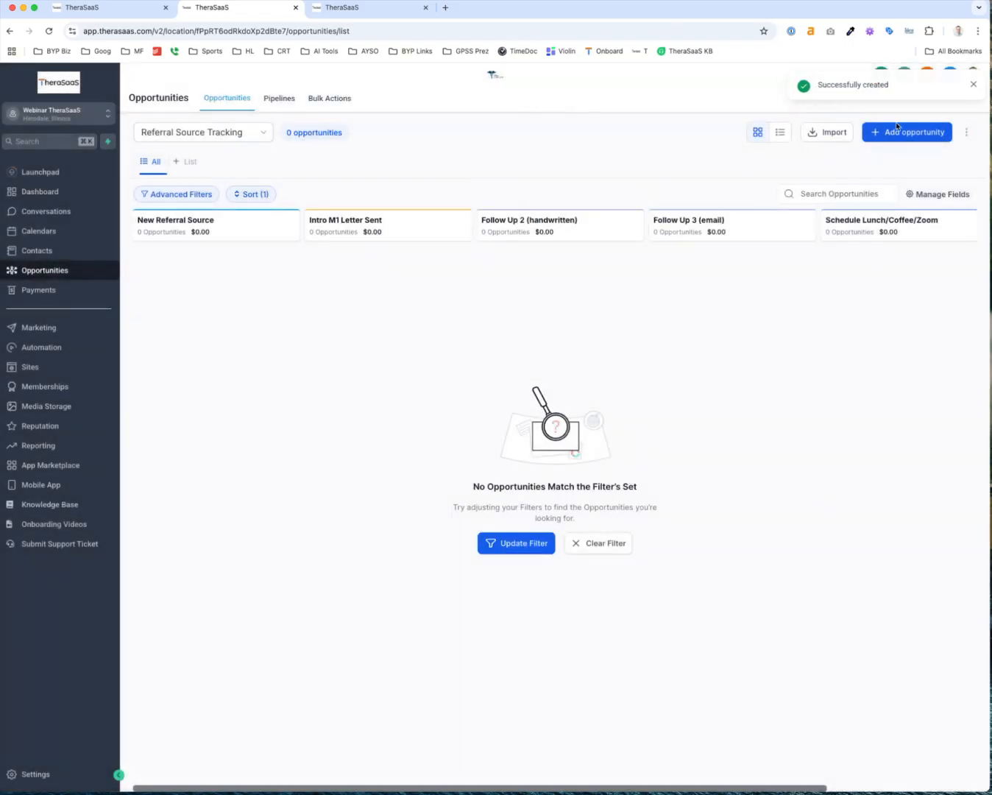
# Add a second opportunity for contact Referral Source A
pyautogui.click(908, 134)
pyautogui.click(460, 193)
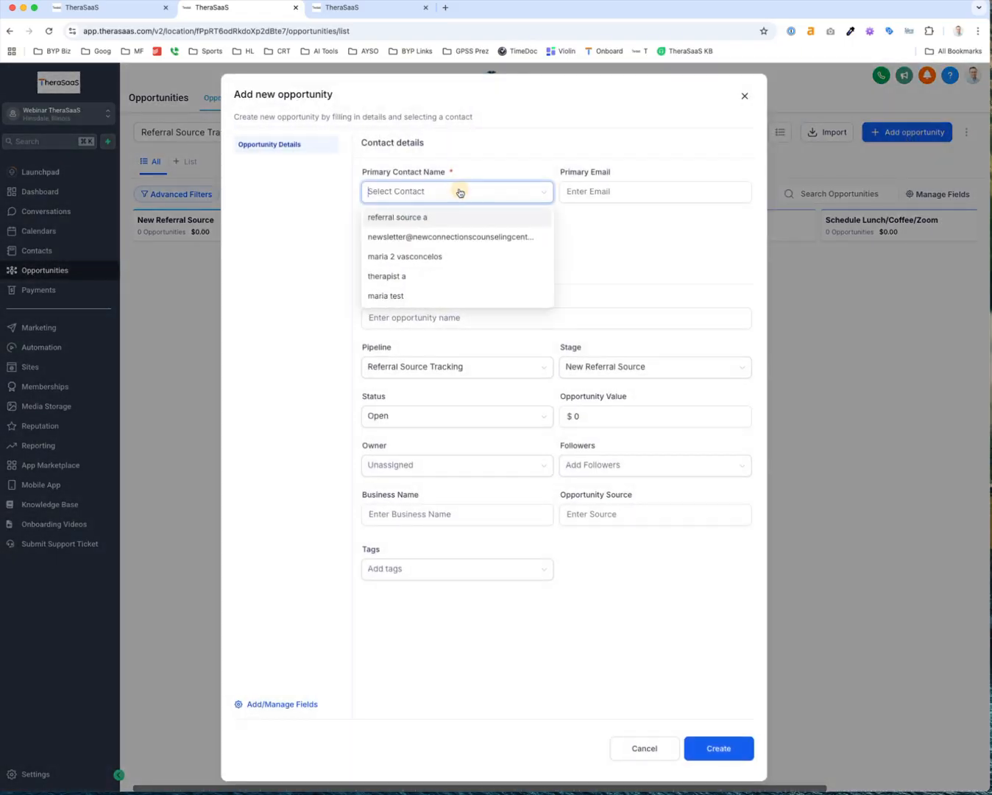
pyautogui.click(431, 218)
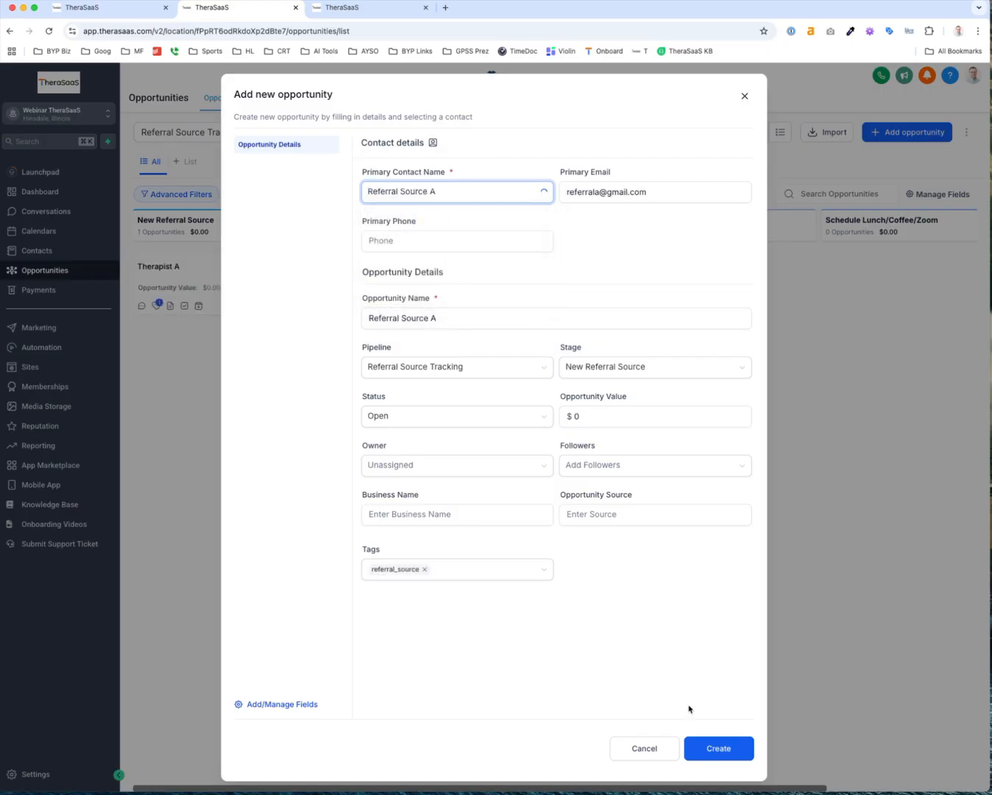
pyautogui.click(728, 759)
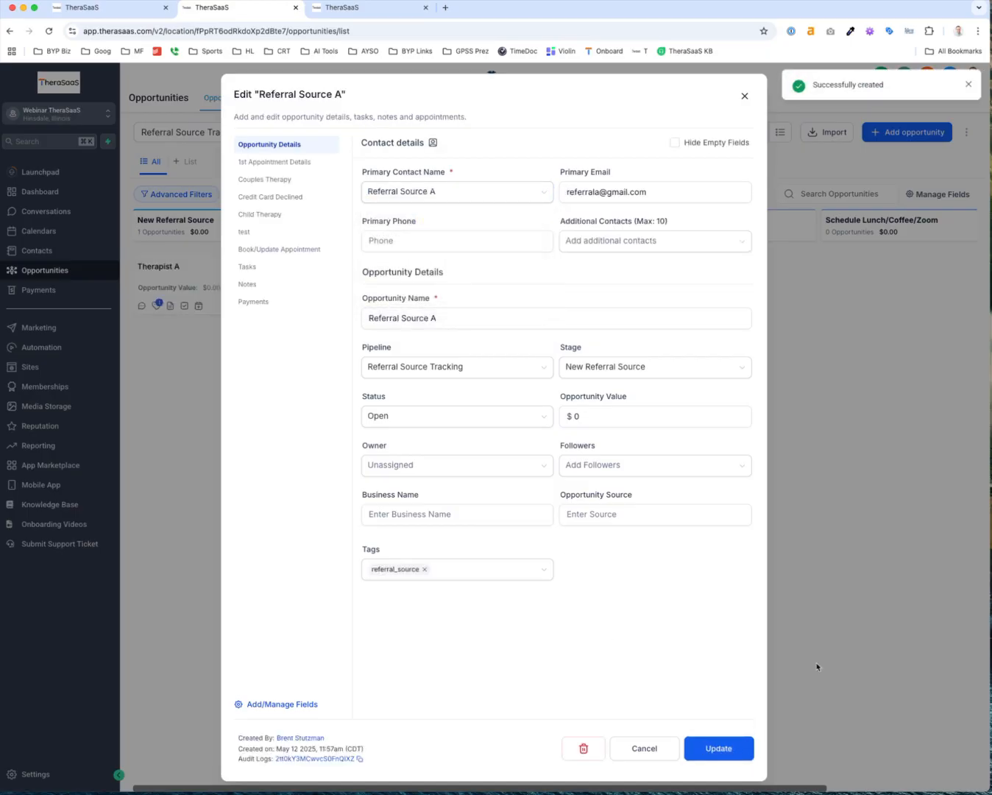
pyautogui.click(900, 526)
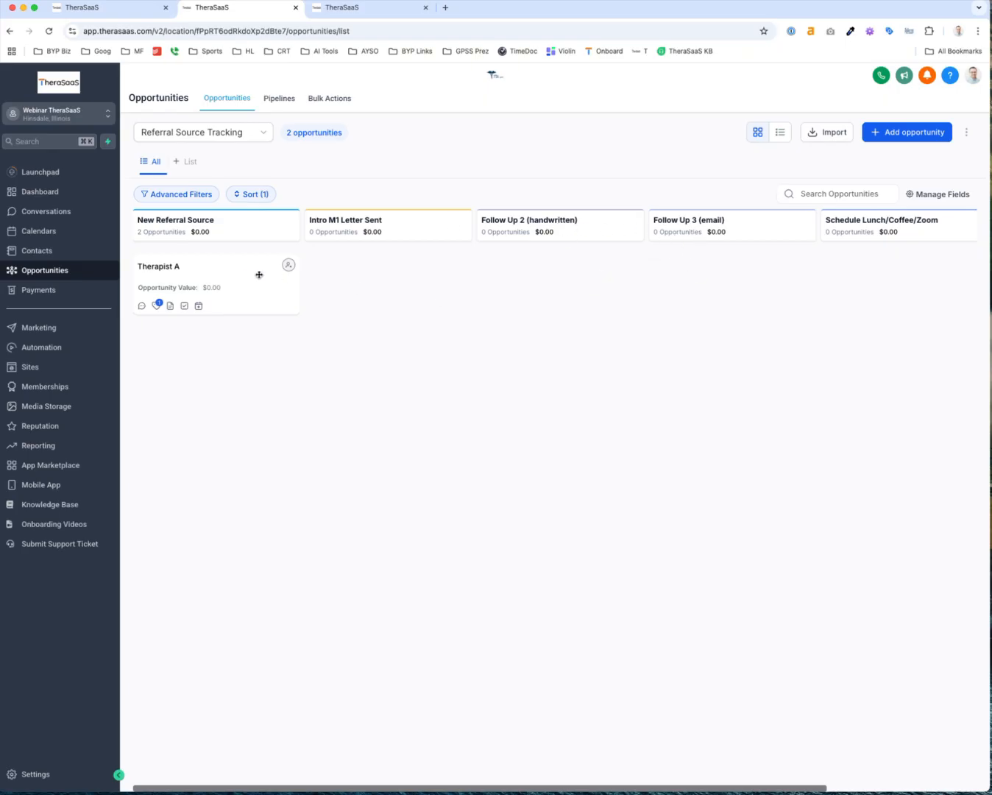
# Drag the Referral Source A card across the board into Schedule Lunch/Coffee/Zoom
pyautogui.moveTo(226, 276)
pyautogui.mouseDown()
pyautogui.moveTo(684, 284)
pyautogui.moveTo(742, 261)
pyautogui.moveTo(243, 285)
pyautogui.moveTo(230, 276)
pyautogui.mouseUp()
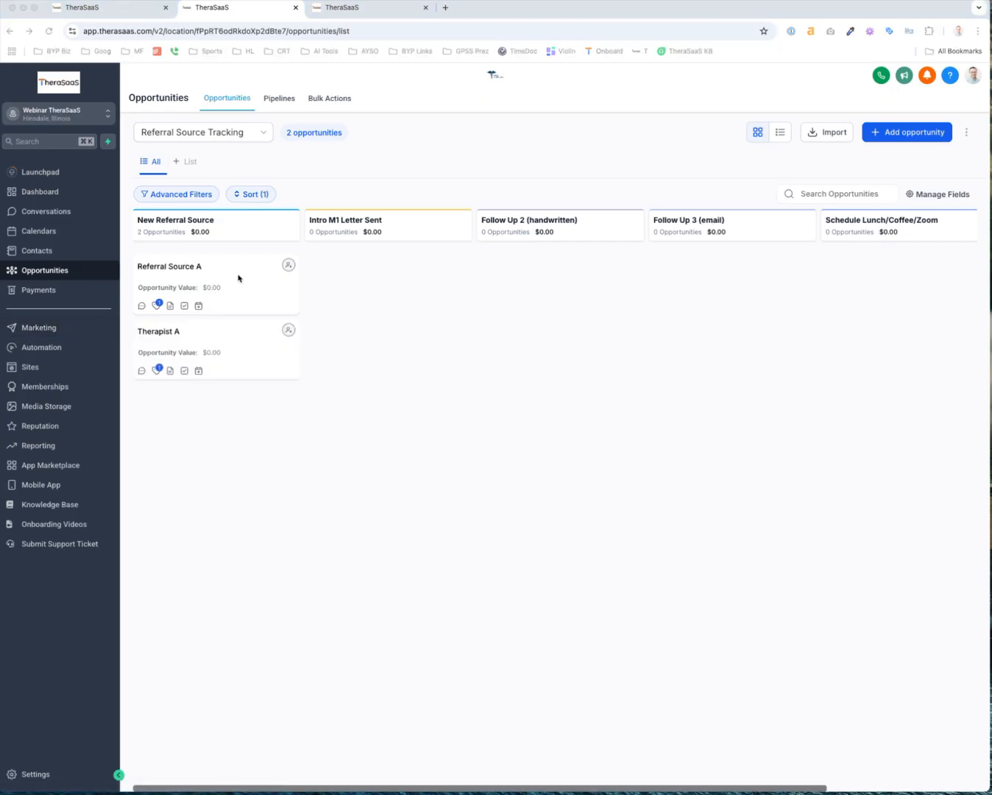
pyautogui.moveTo(238, 278); pyautogui.dragTo(742, 361)
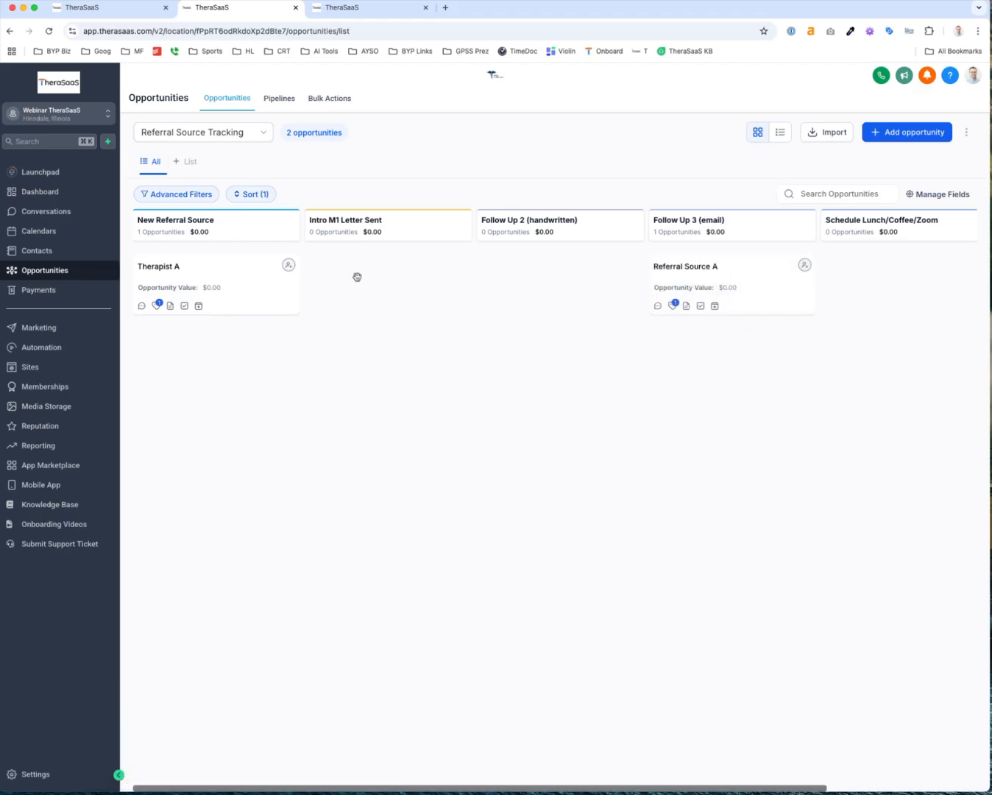
pyautogui.hscroll(5, 600, 280)
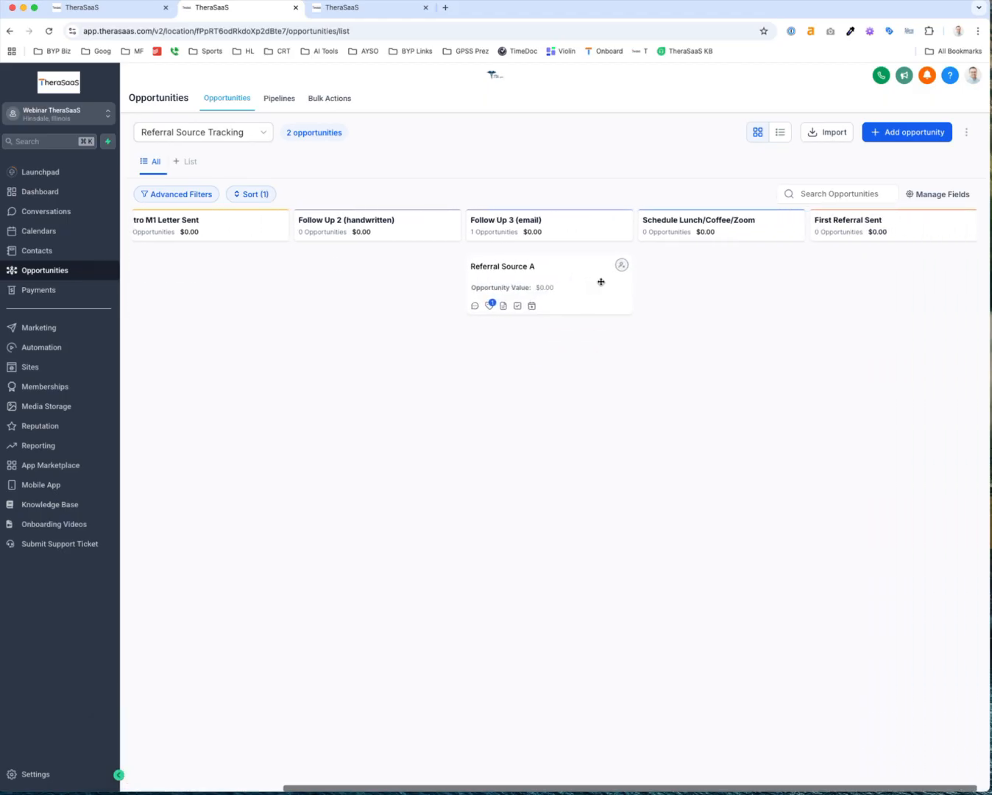
pyautogui.moveTo(571, 277); pyautogui.dragTo(907, 266)
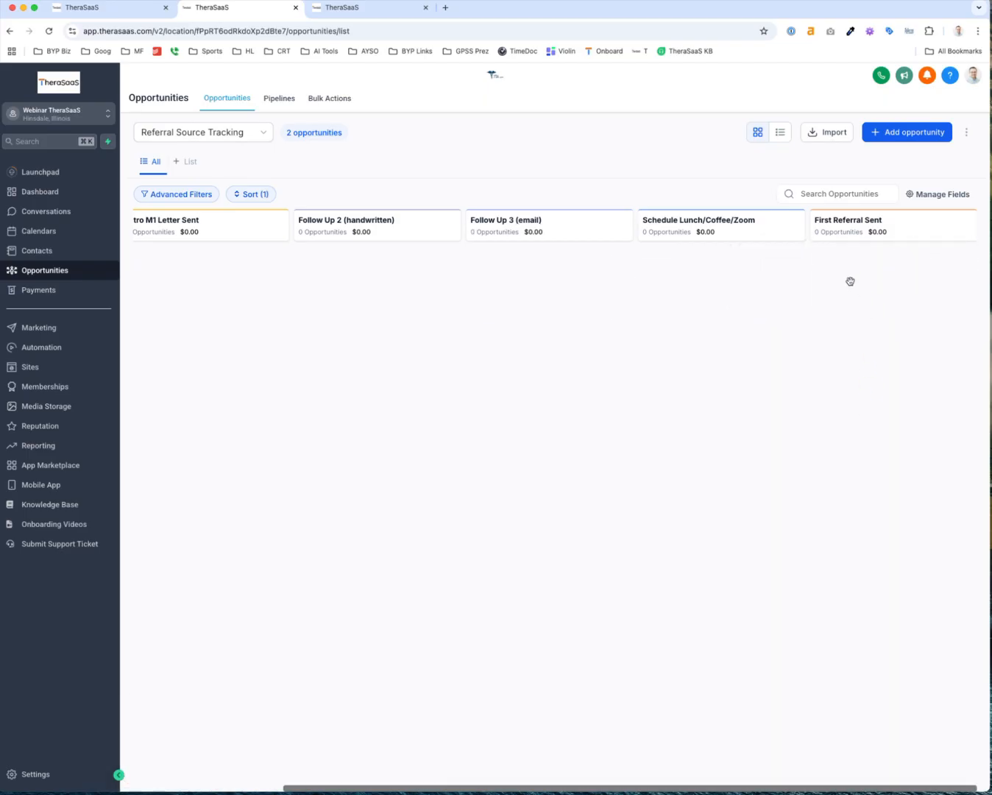
pyautogui.hscroll(-5, 742, 273)
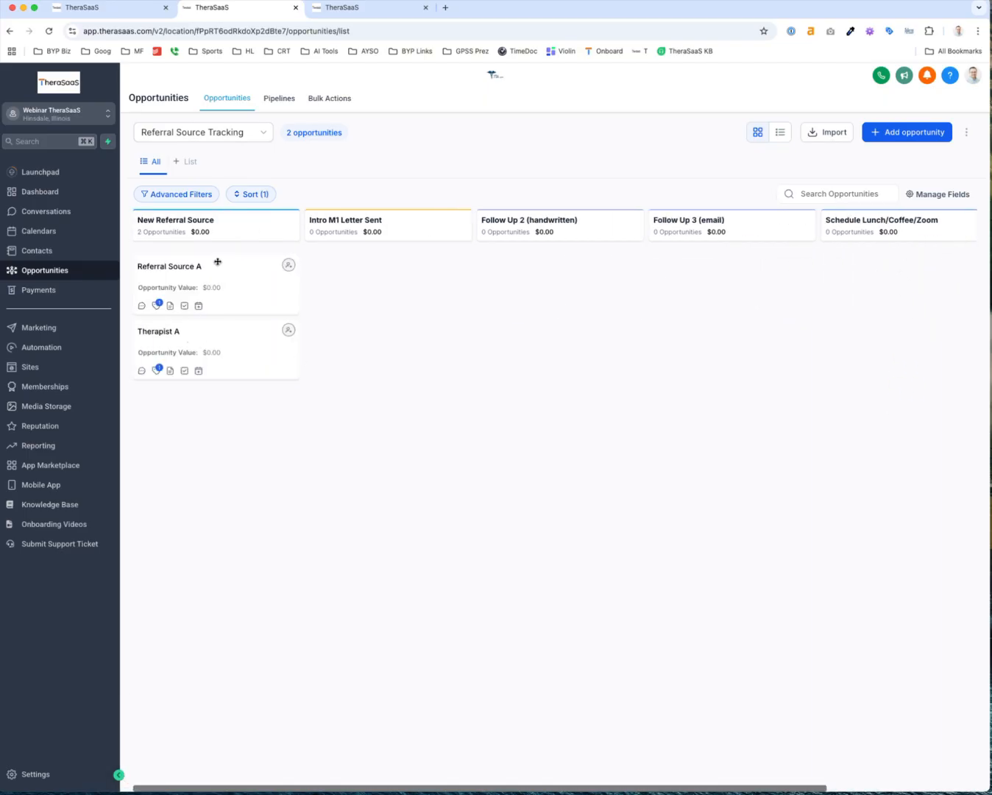
pyautogui.moveTo(215, 262); pyautogui.dragTo(875, 256)
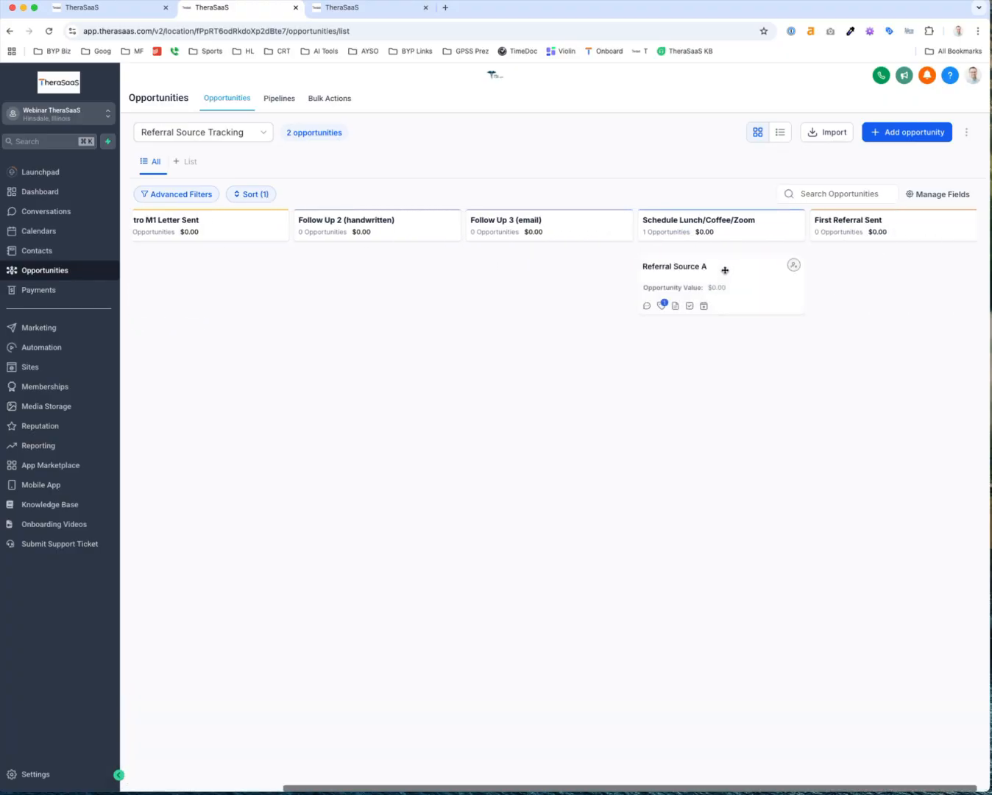
pyautogui.moveTo(723, 268); pyautogui.dragTo(875, 268)
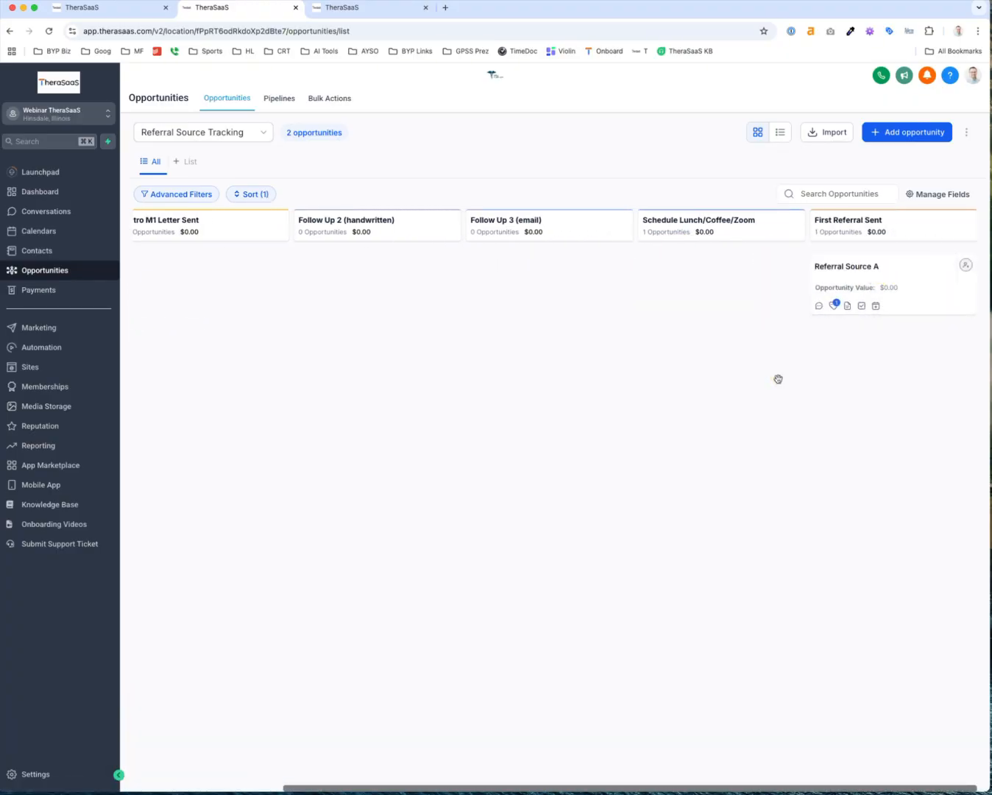
# Open the Referral Source A card's edit form and focus its value amount
pyautogui.hscroll(-3, 778, 379)
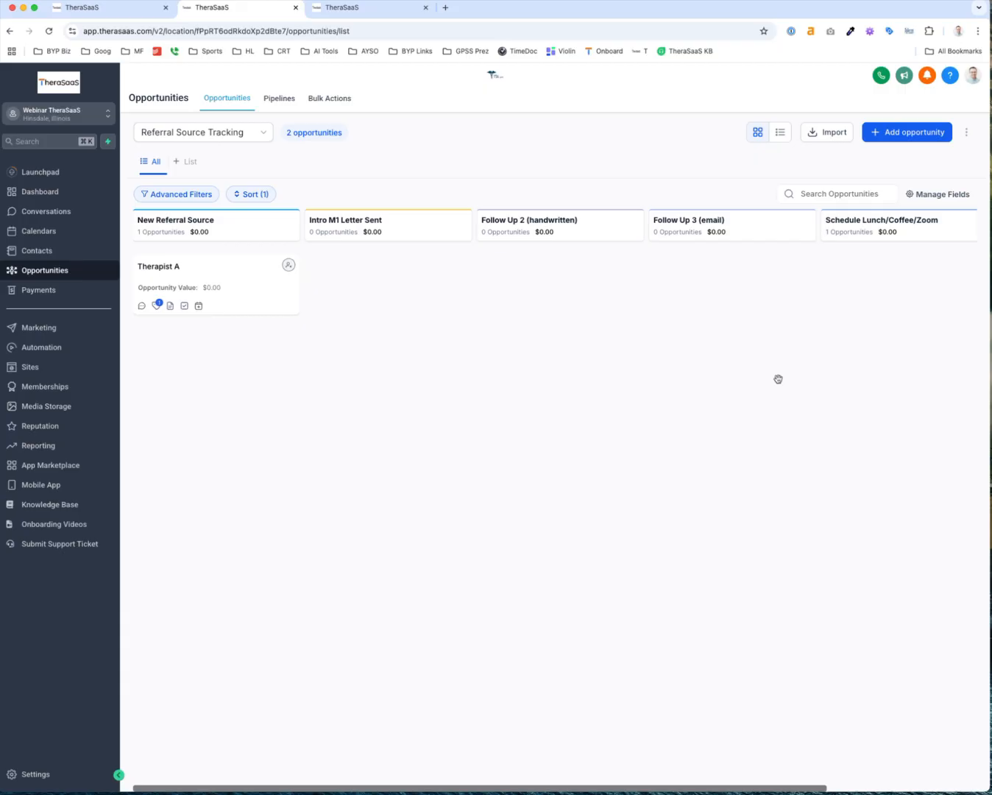
pyautogui.hscroll(3, 778, 379)
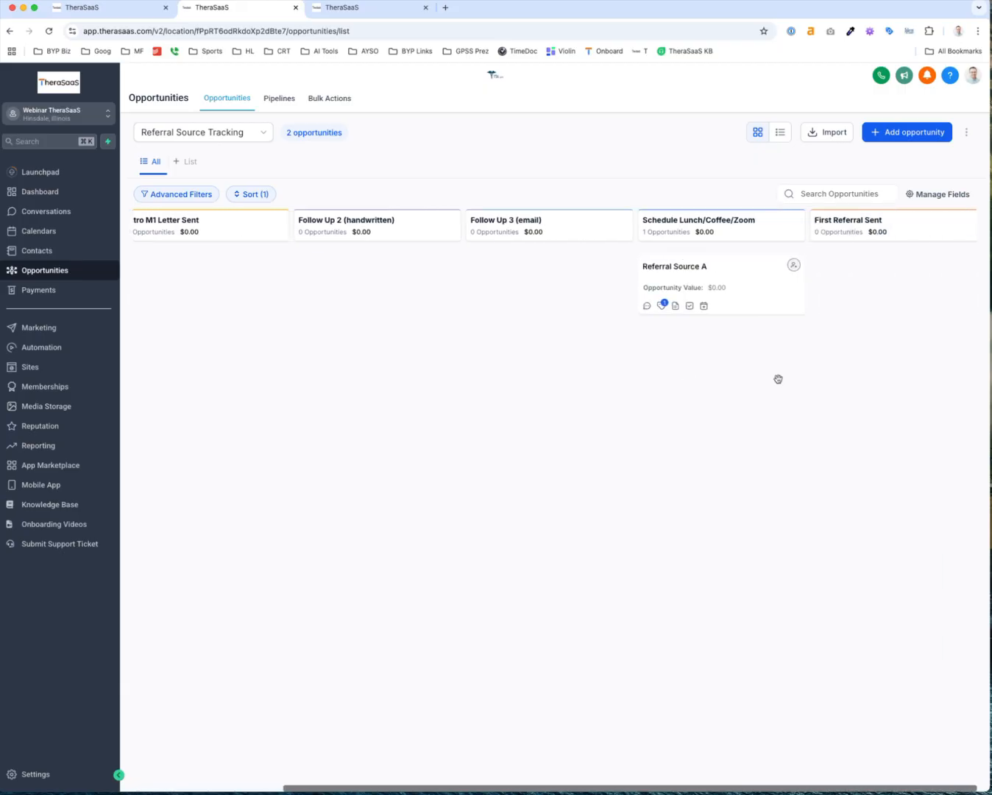
pyautogui.hscroll(-3, 614, 327)
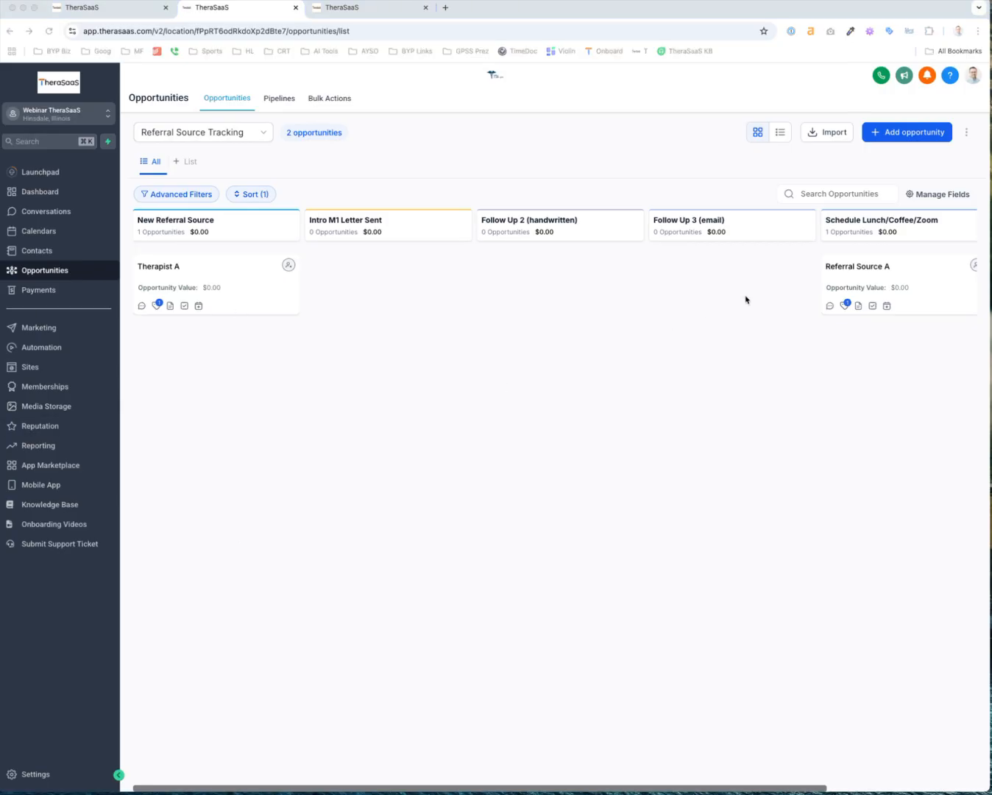
pyautogui.hscroll(3, 888, 283)
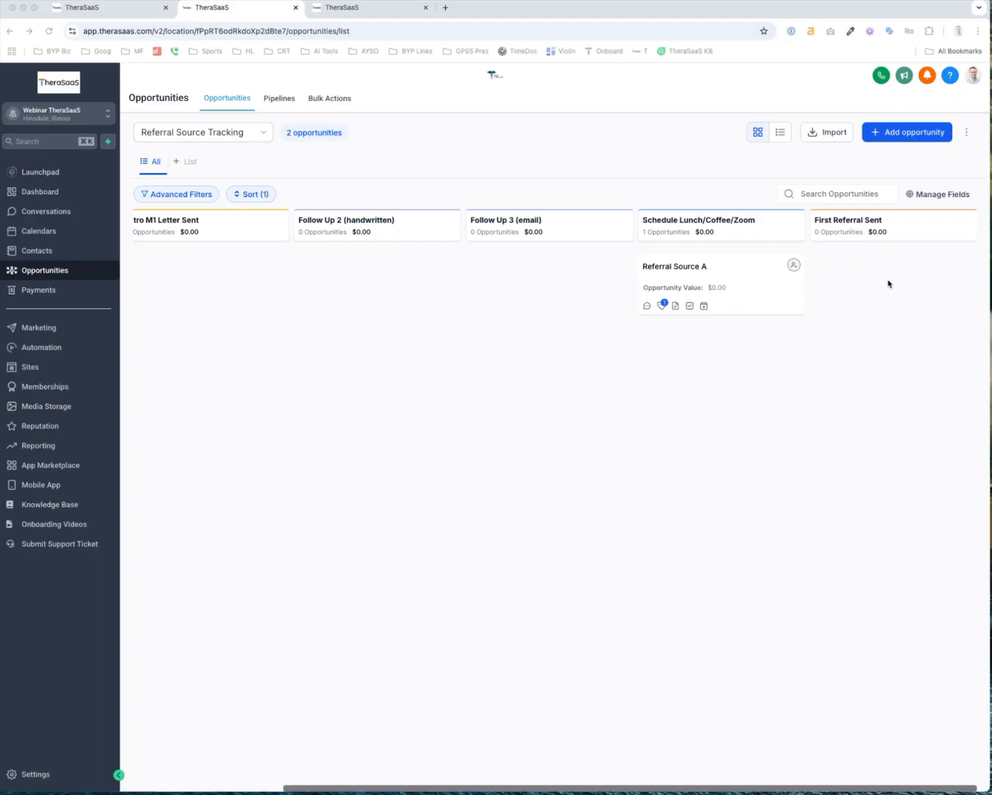
pyautogui.click(736, 283)
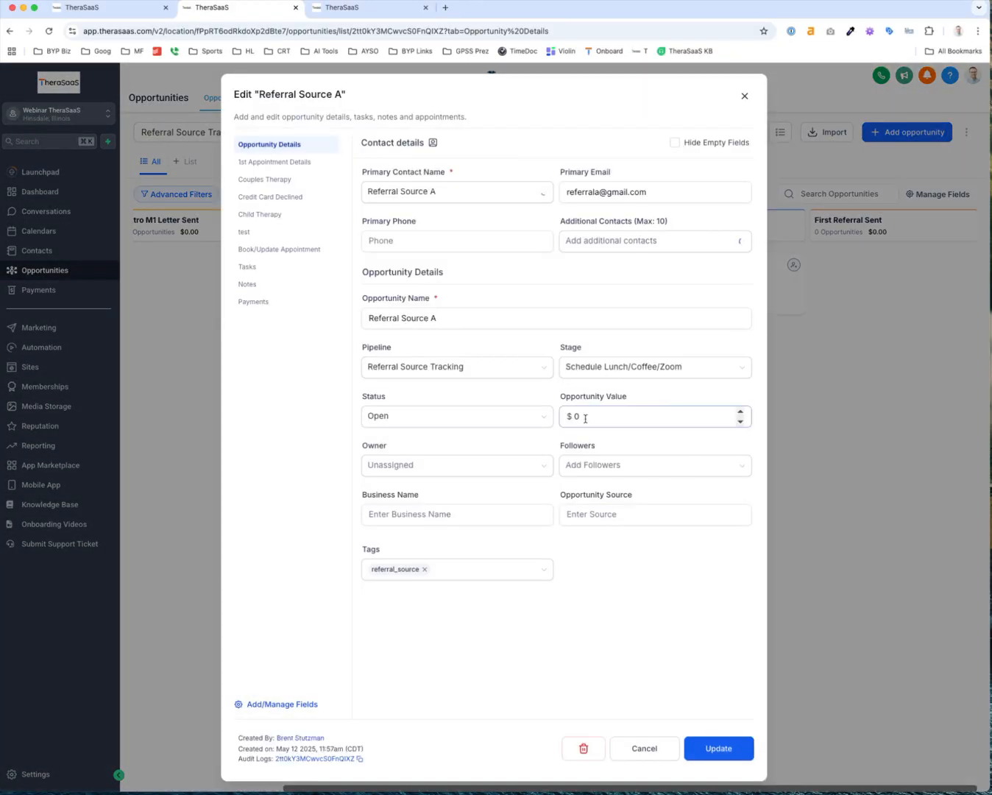
pyautogui.click(586, 417)
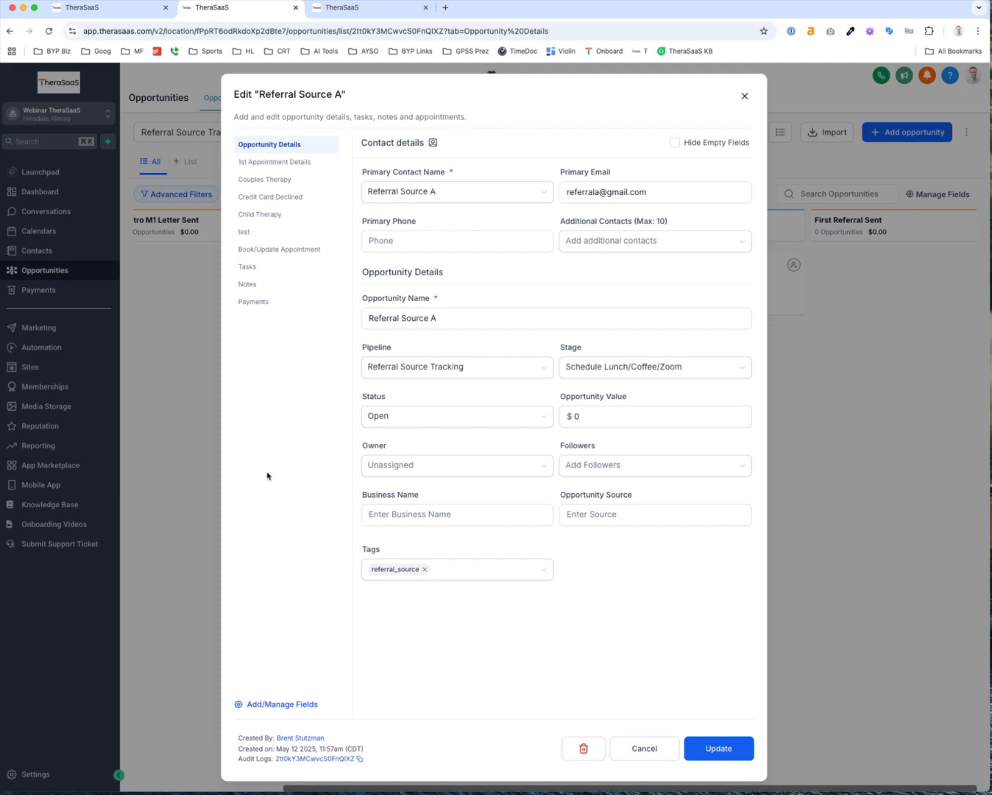
# Keep the opportunity status Open and open Referral Source A's contact record in a new tab
pyautogui.click(383, 418)
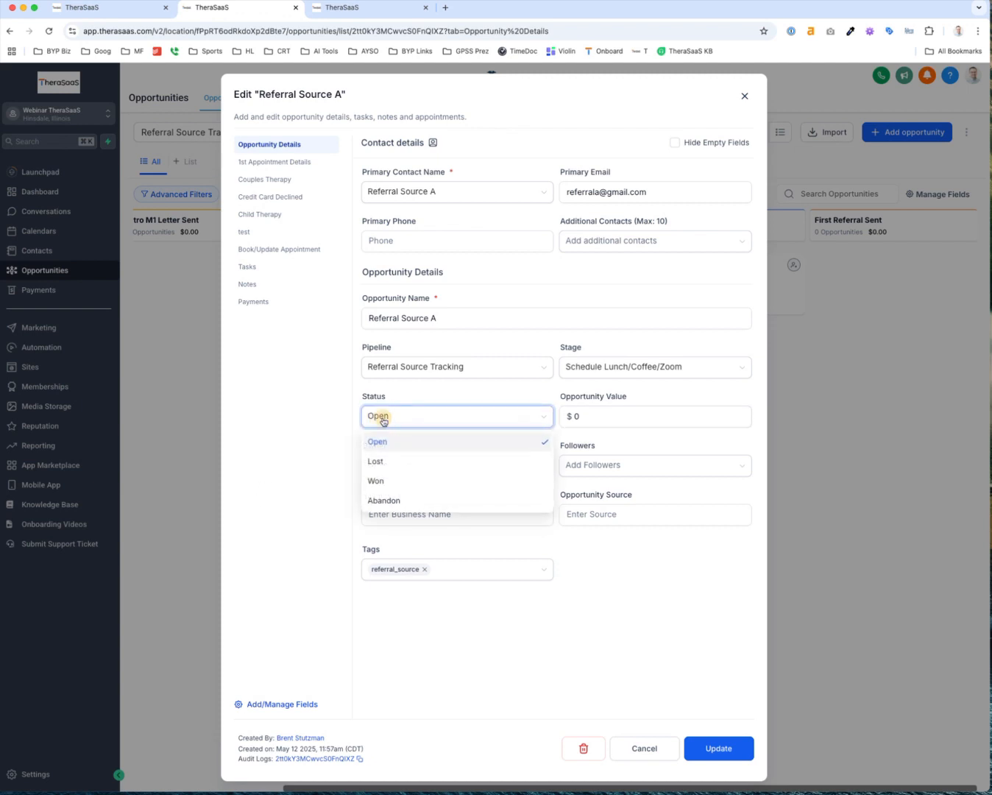
pyautogui.click(317, 482)
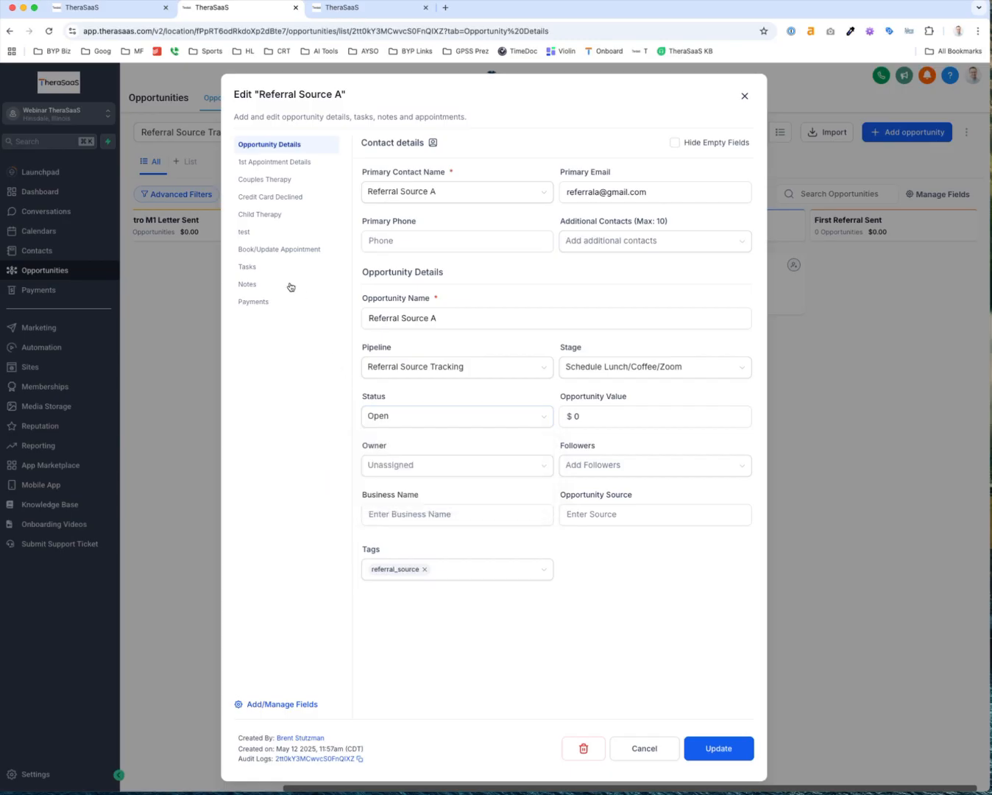
pyautogui.click(433, 144)
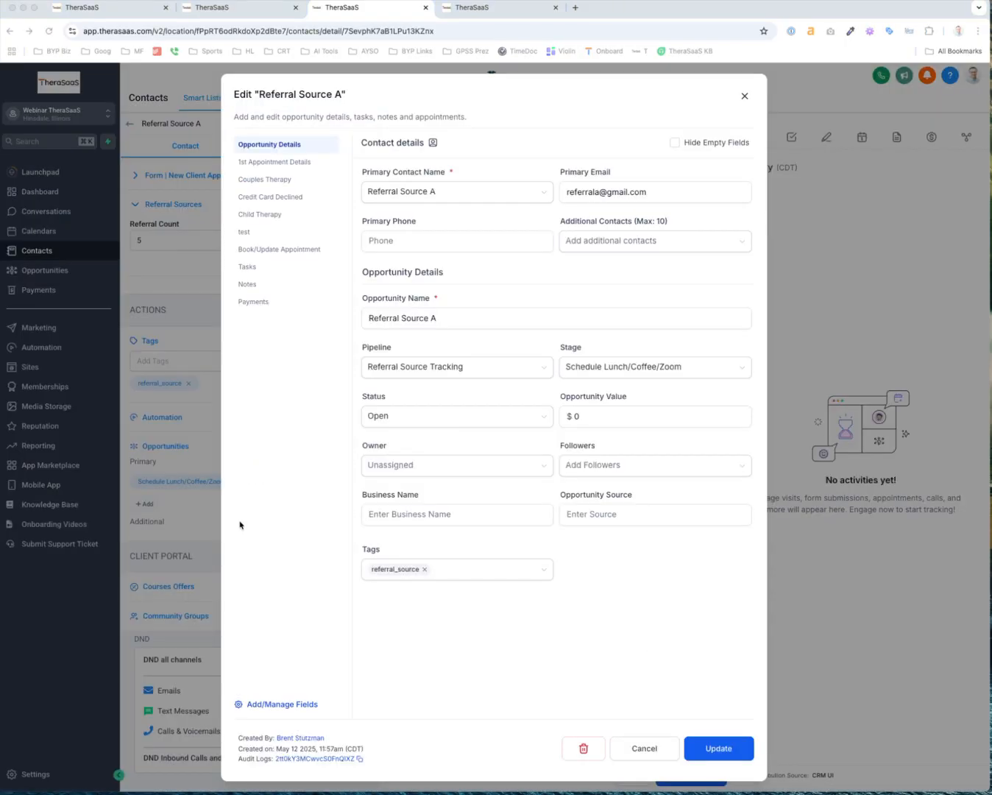
pyautogui.click(459, 640)
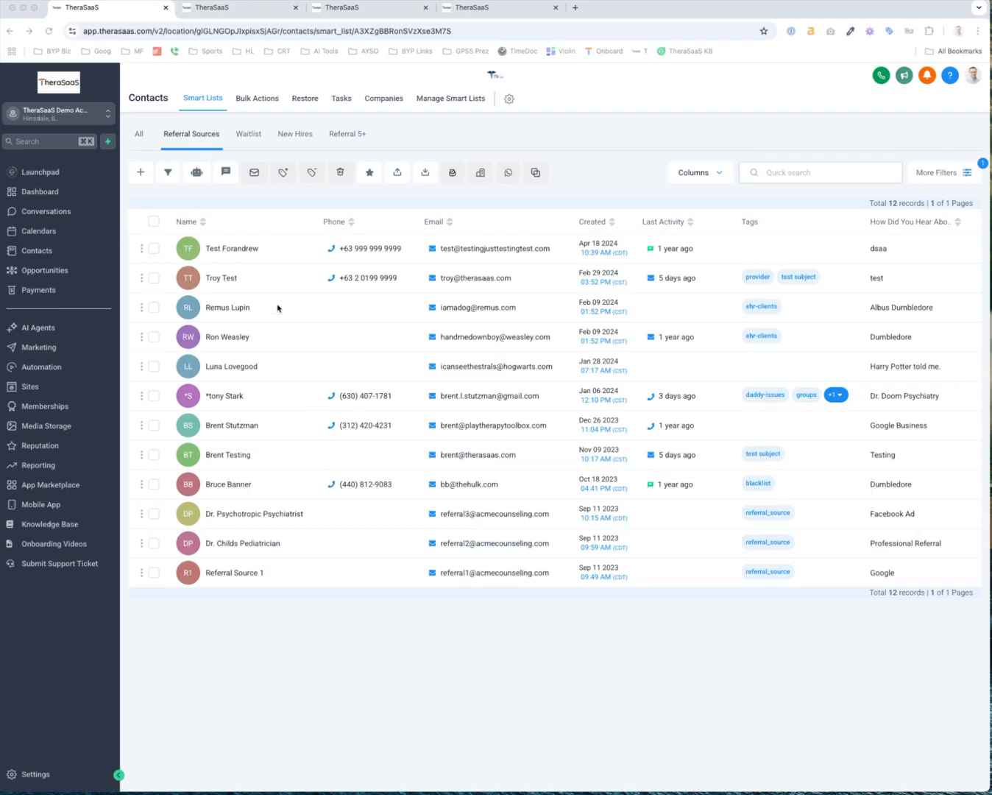
# Copy 'Dr. Doom Psychiatry' from the Referral Sources list, then begin adding a contact
pyautogui.click(880, 395)
pyautogui.moveTo(934, 399); pyautogui.dragTo(873, 399)
pyautogui.press('super+c')
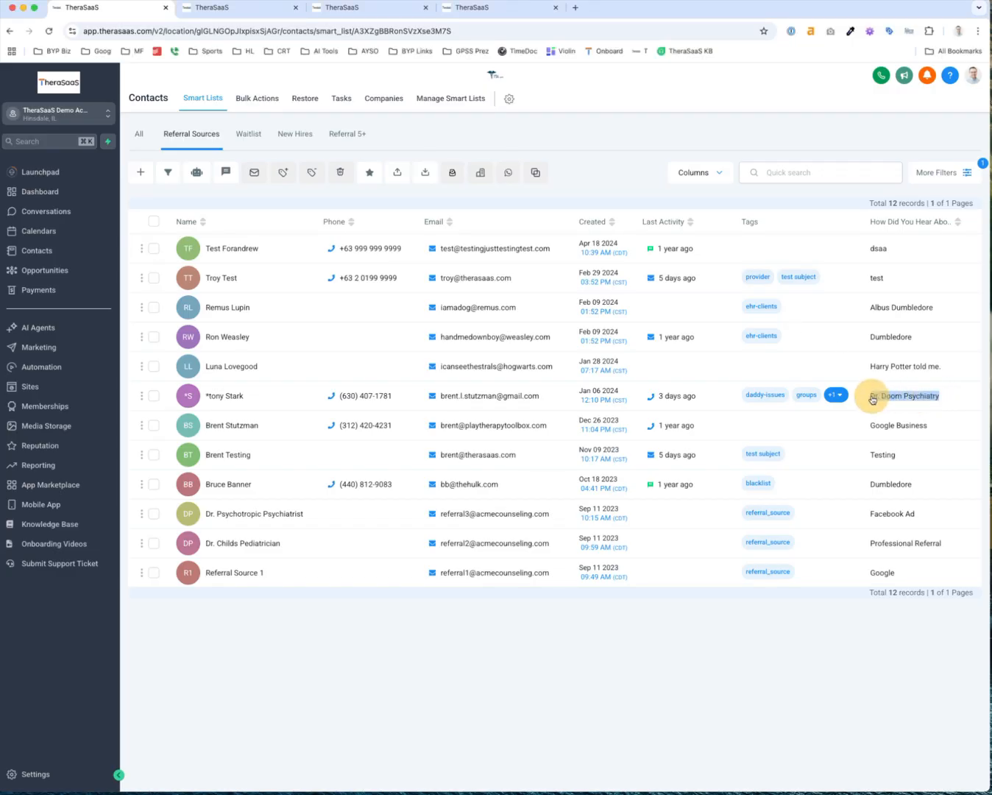
pyautogui.click(872, 399)
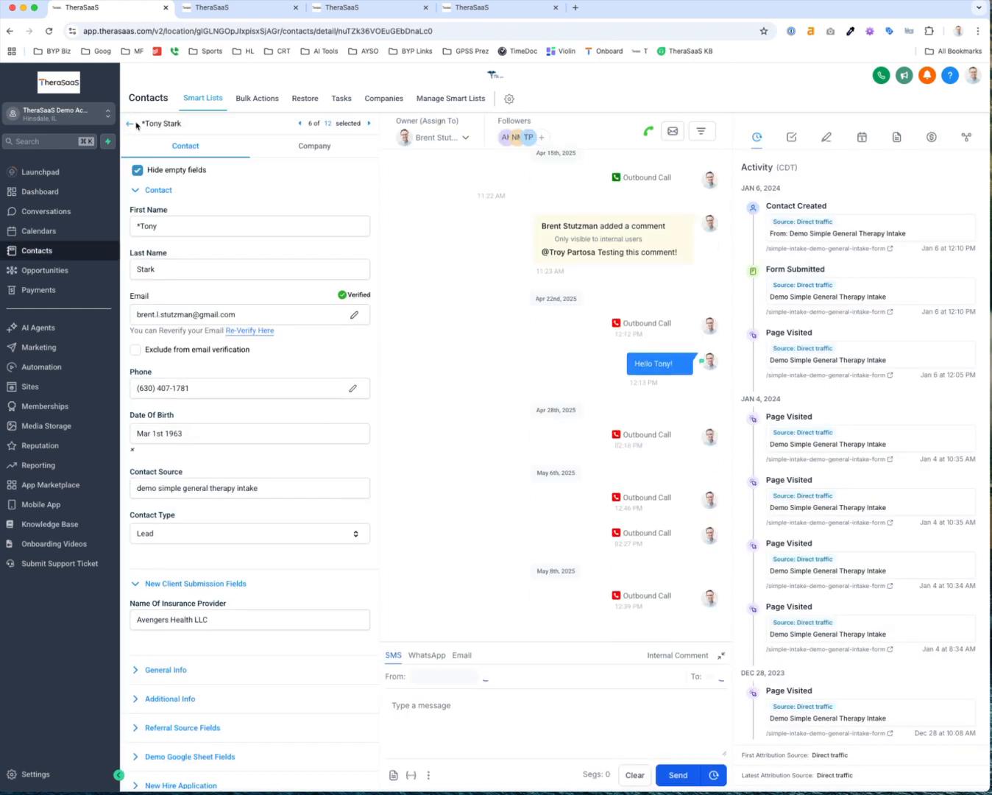
pyautogui.click(130, 127)
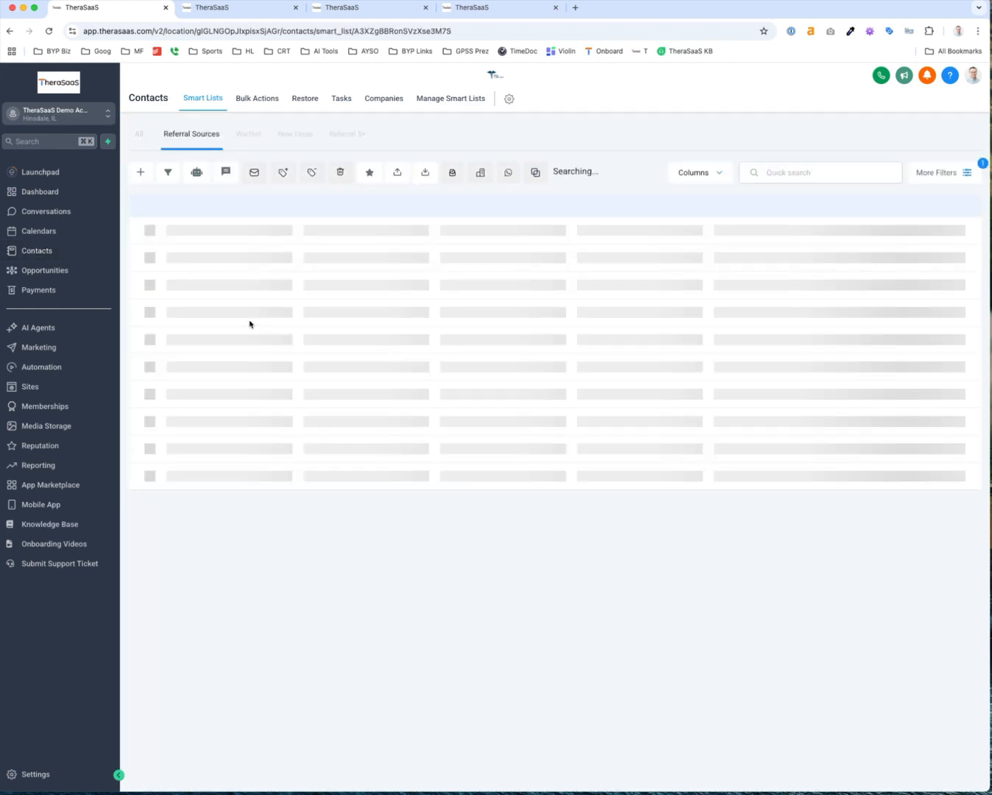
pyautogui.click(140, 172)
# Save a contact with first name Dr. Doom, last name Psychiatry, and an e-mail address
pyautogui.click(369, 270)
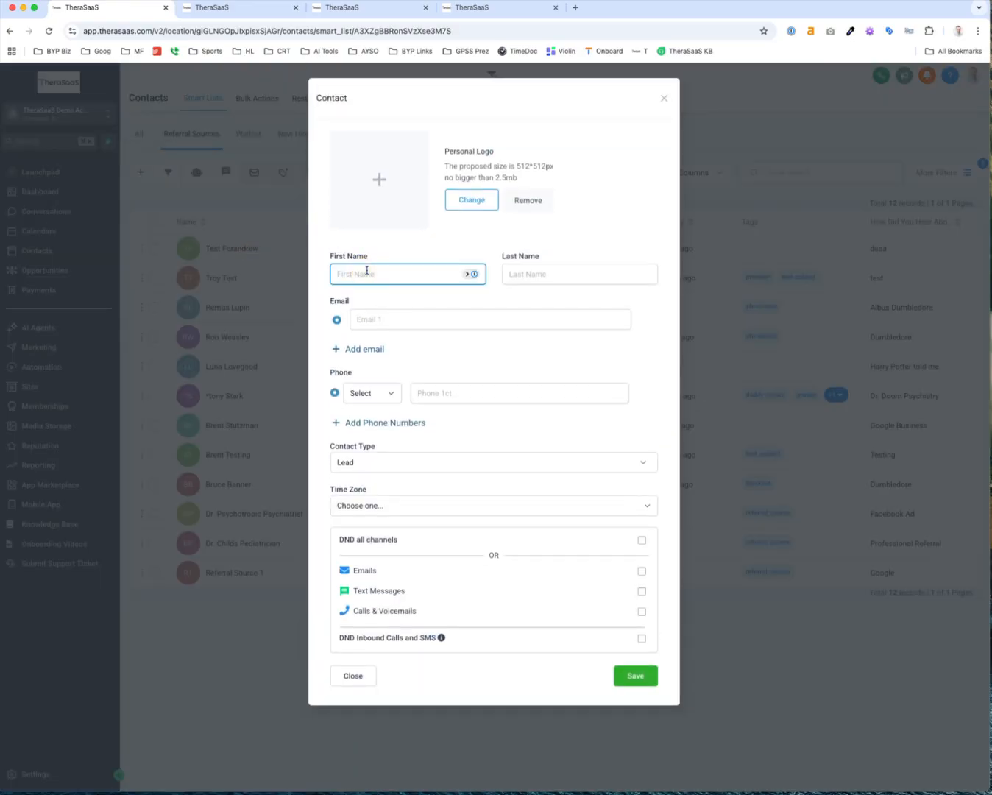
pyautogui.press('super+v')
pyautogui.doubleClick(394, 275)
pyautogui.press('super+x')
pyautogui.click(553, 275)
pyautogui.press('super+v')
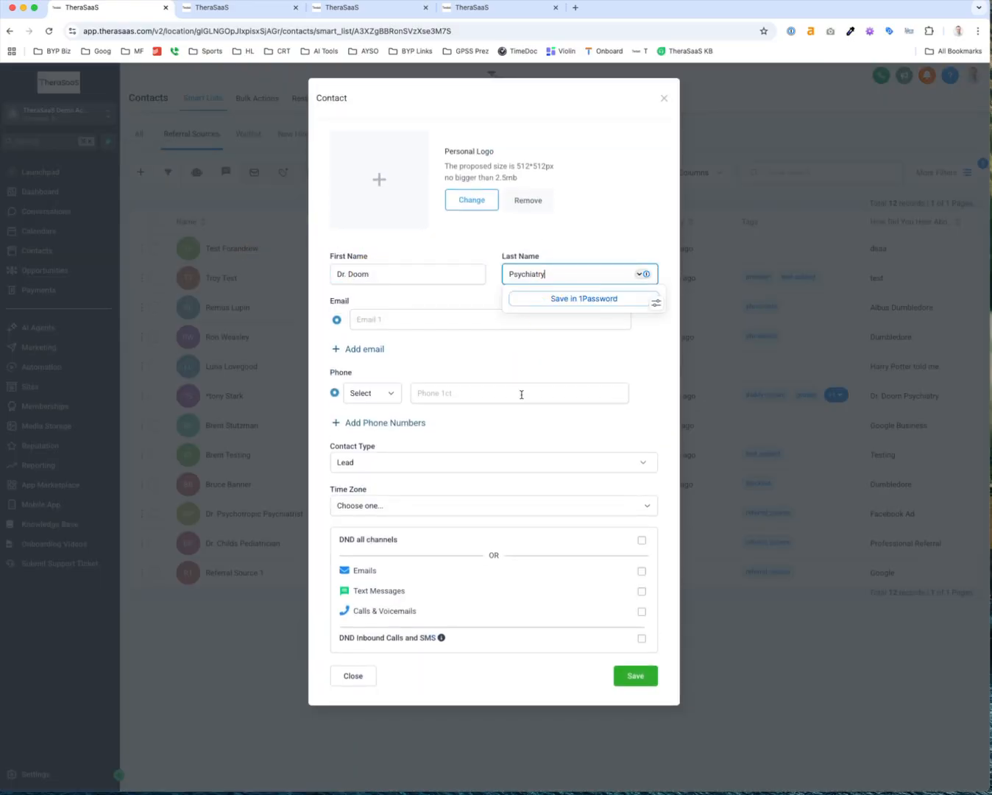
pyautogui.click(400, 317)
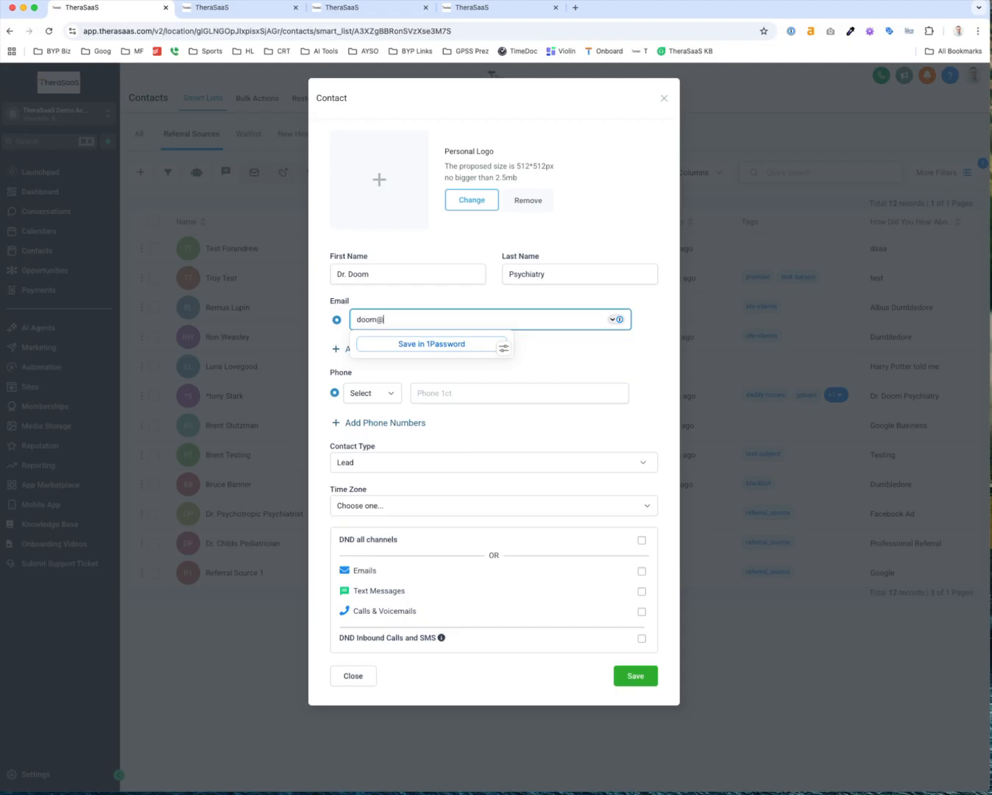
pyautogui.click(380, 321)
pyautogui.write('123321')
pyautogui.click(635, 675)
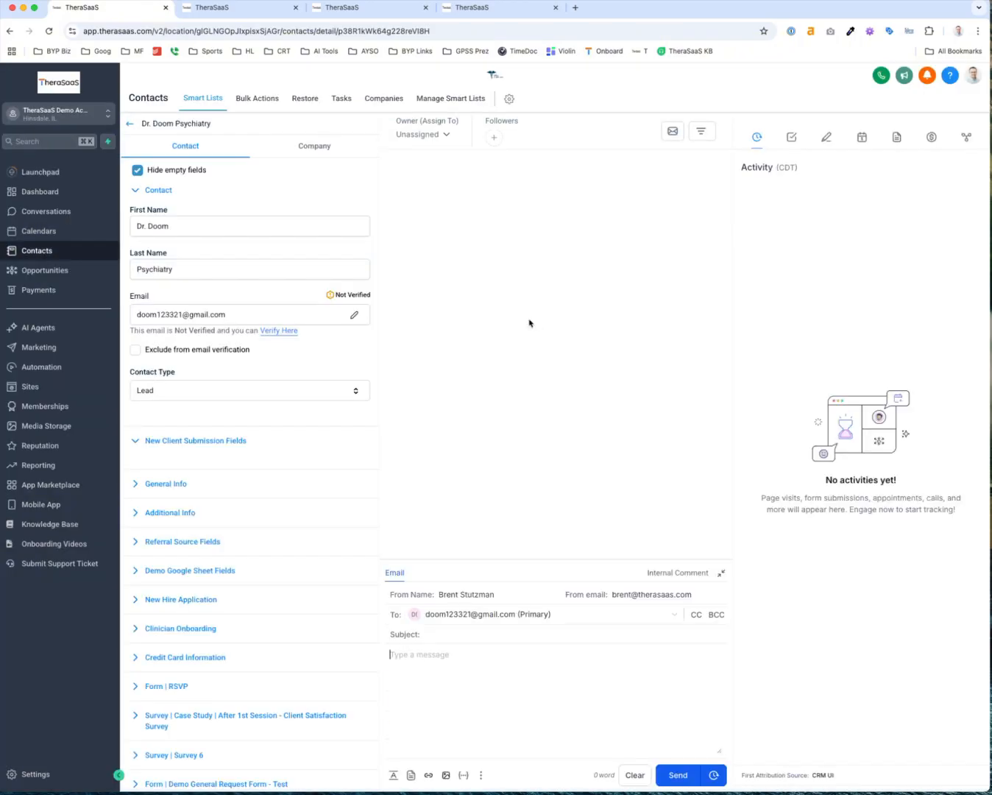
# Tag the new contact with referral_source
pyautogui.scroll(-6, 214, 619)
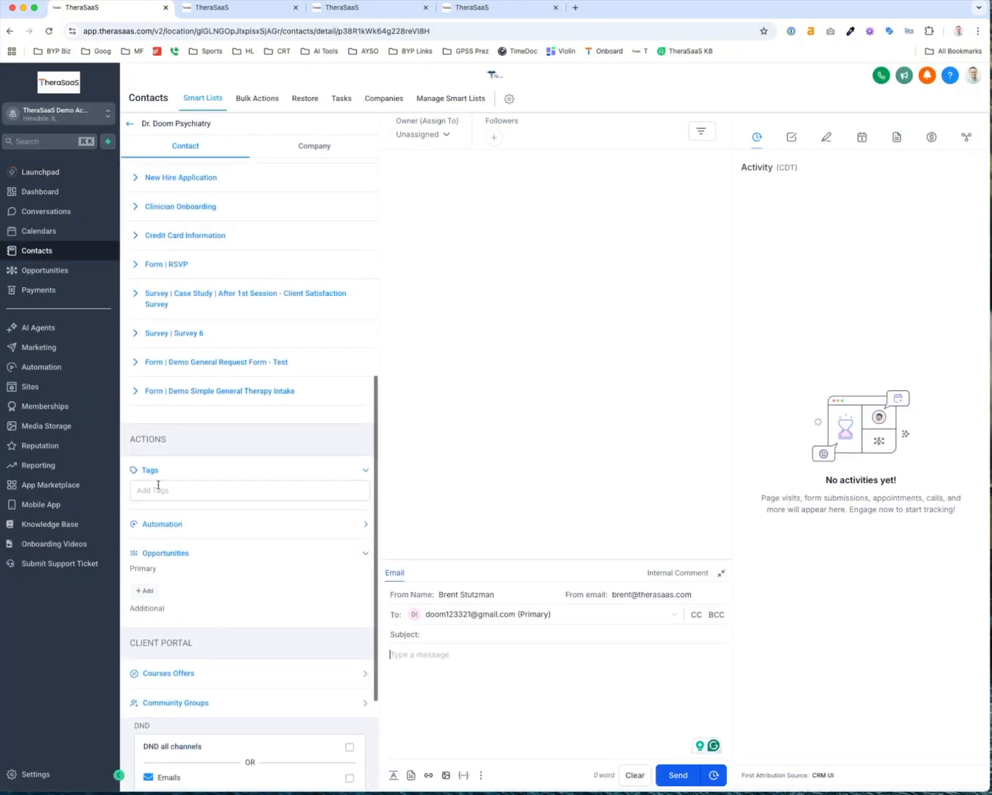
pyautogui.click(156, 488)
pyautogui.write('ref')
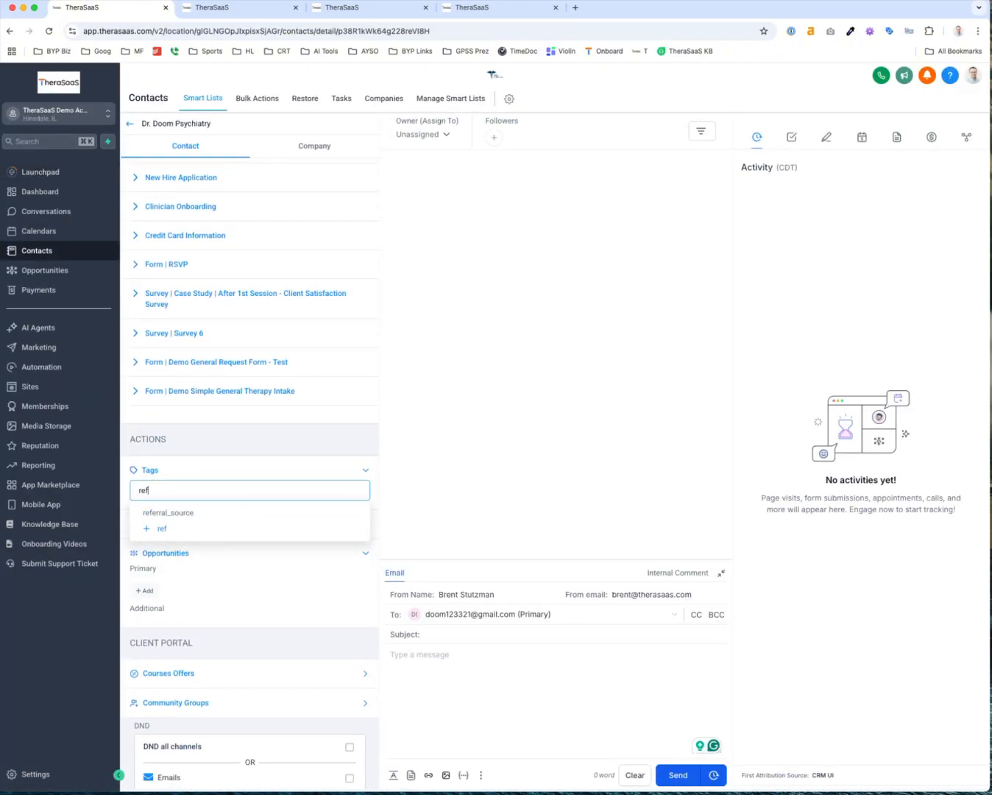
pyautogui.write('rr')
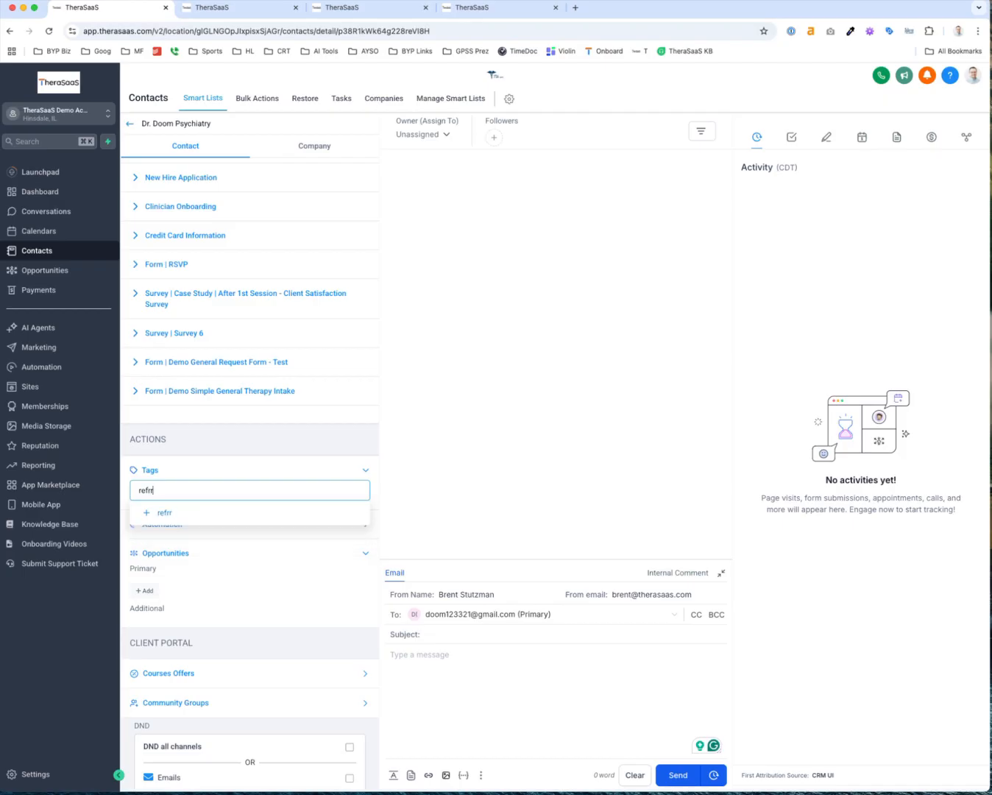
pyautogui.press('BackSpace')
pyautogui.press('BackSpace')
pyautogui.write('arral')
pyautogui.press('super+a')
pyautogui.write('refer')
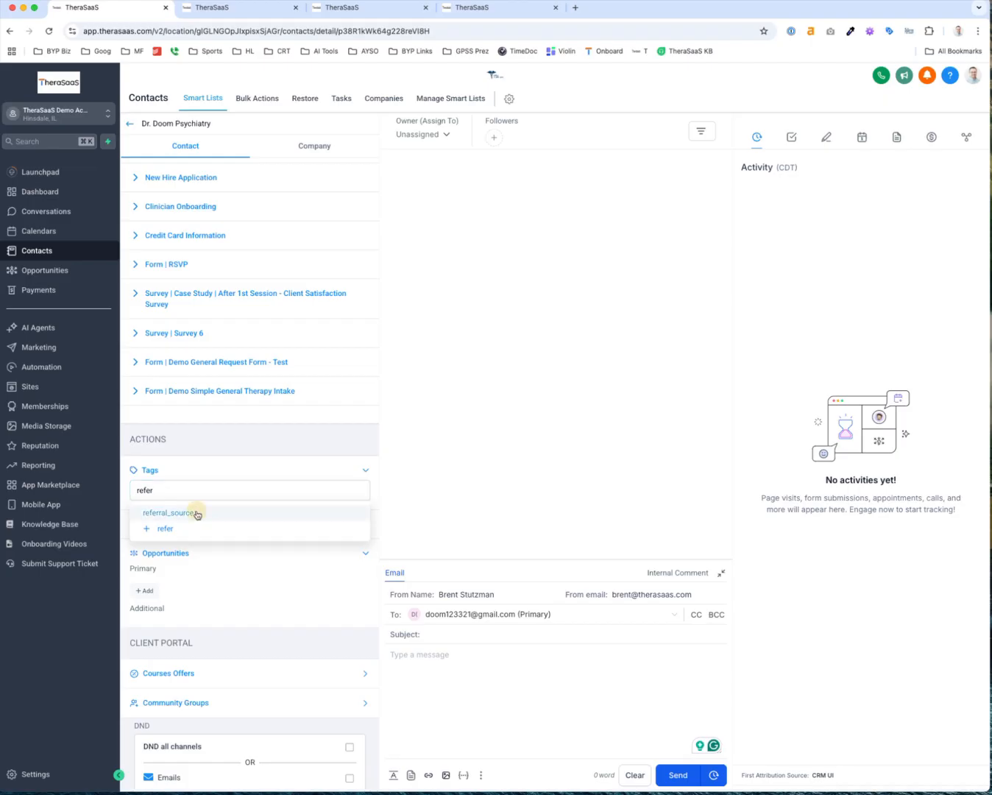
pyautogui.click(197, 514)
pyautogui.scroll(-3, 235, 665)
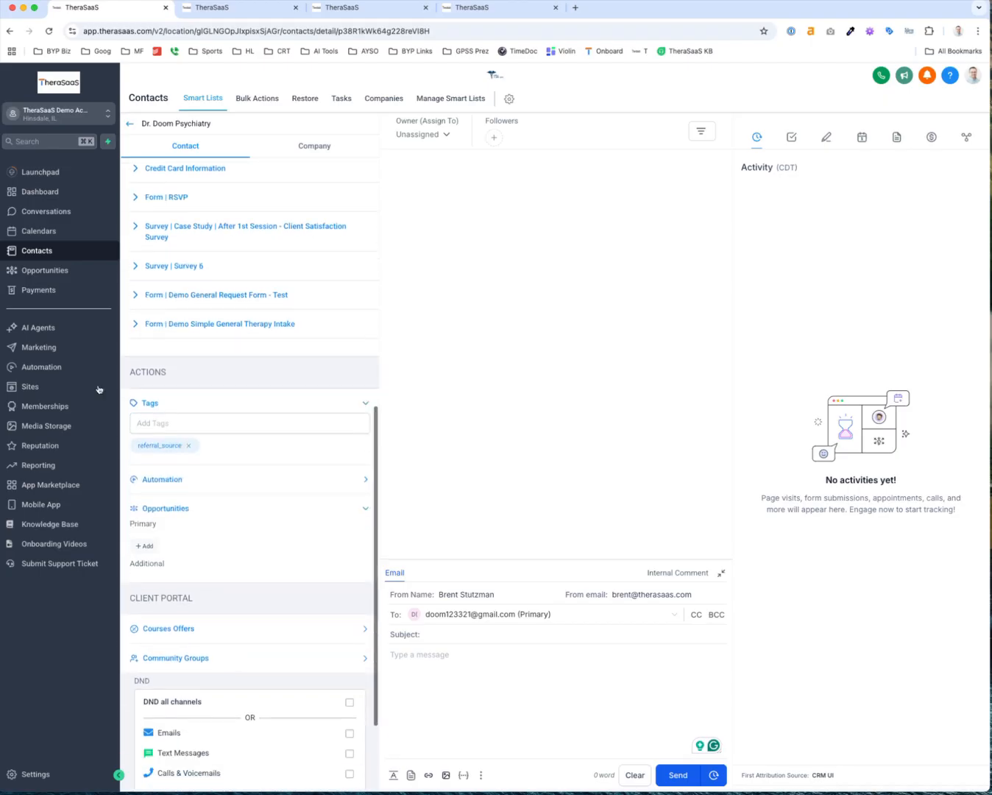
# From the Referral 5+ list, add the note 'Sent client B to the practice in May 2025' to Dr. Doom Psychiatry
pyautogui.click(128, 124)
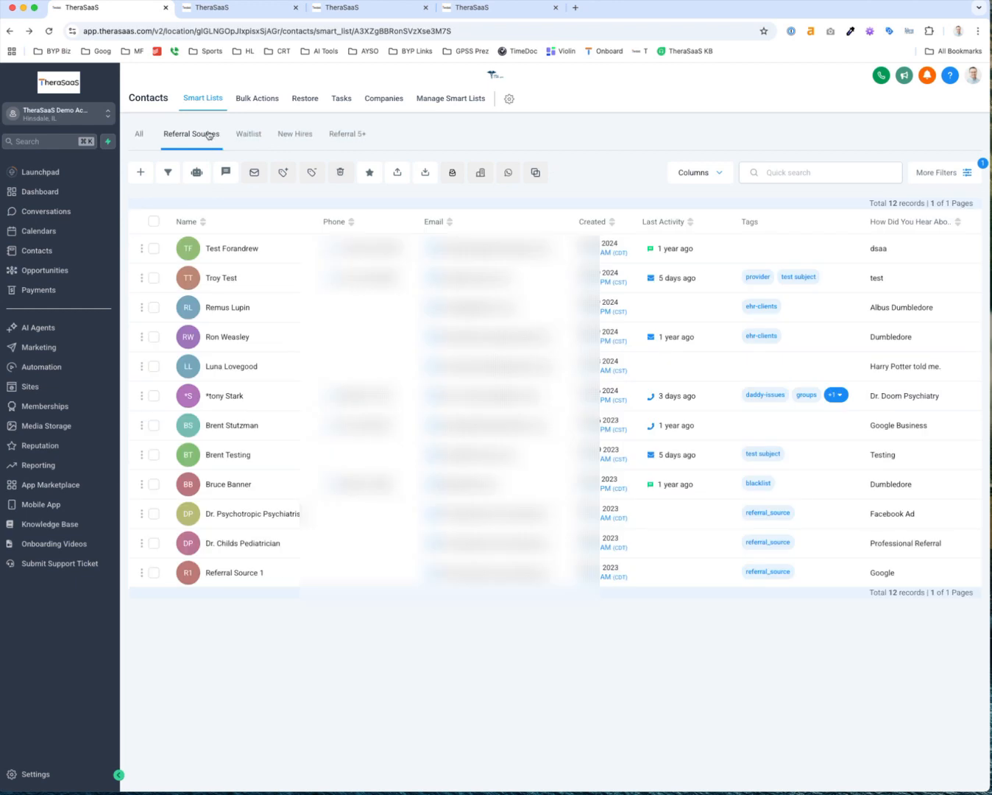
pyautogui.click(347, 135)
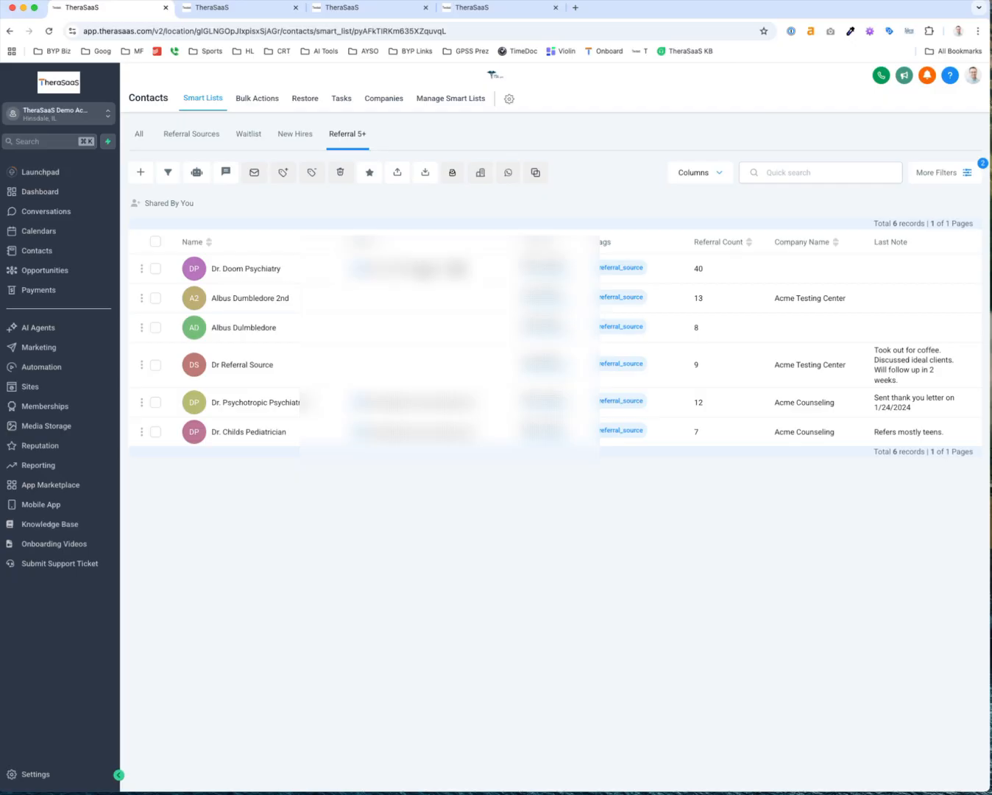
pyautogui.click(221, 269)
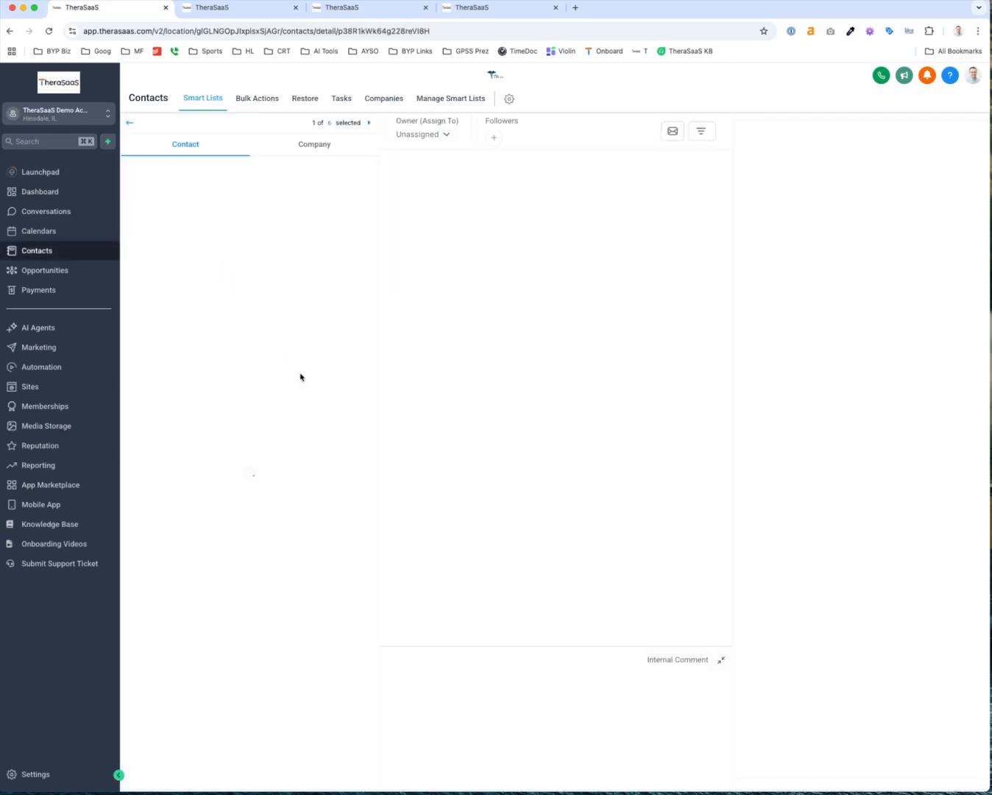
pyautogui.click(826, 137)
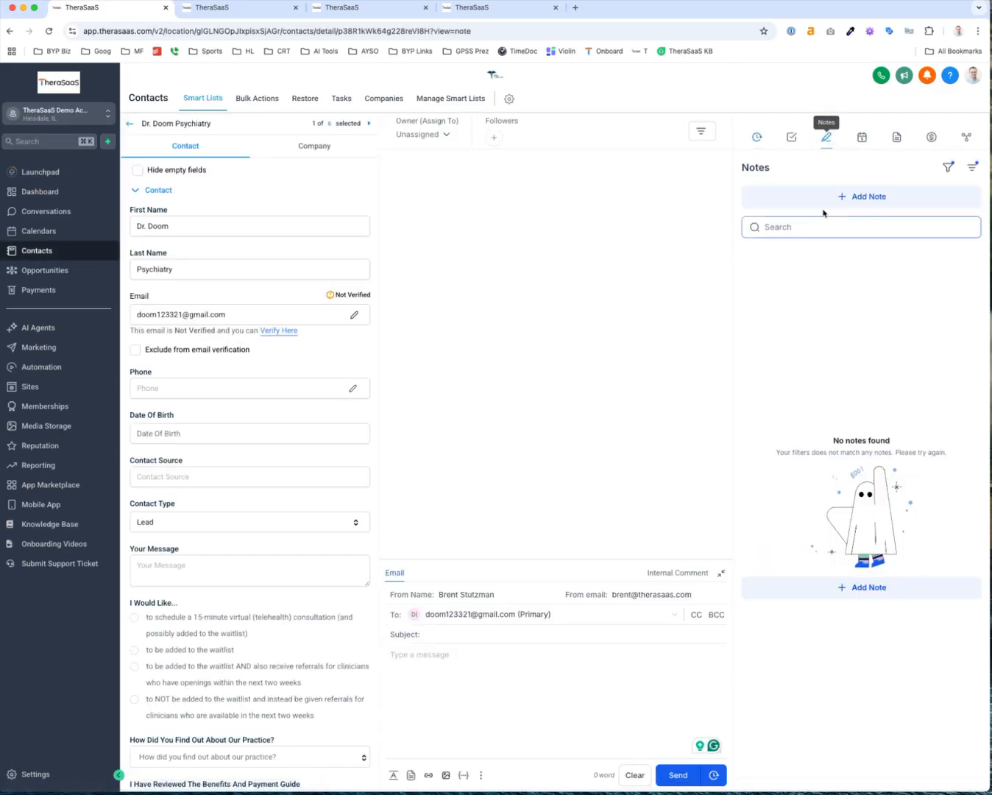
pyautogui.click(823, 195)
pyautogui.click(812, 237)
pyautogui.write('Sent clie')
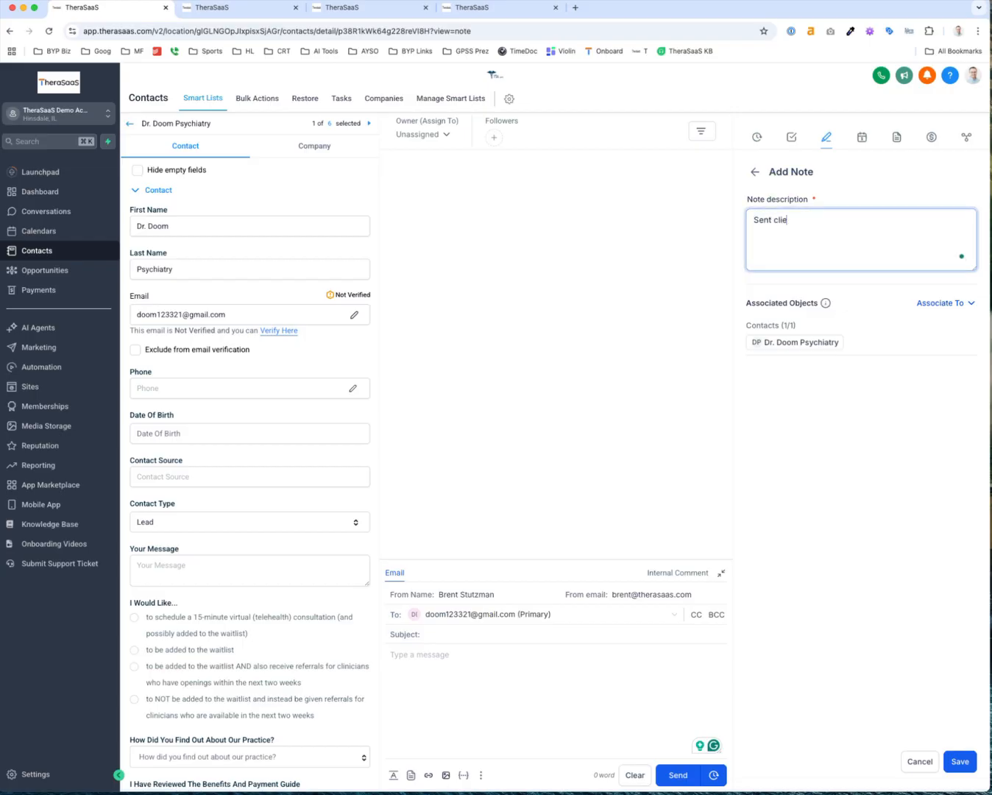
pyautogui.write('nt B to the practice in May 2025')
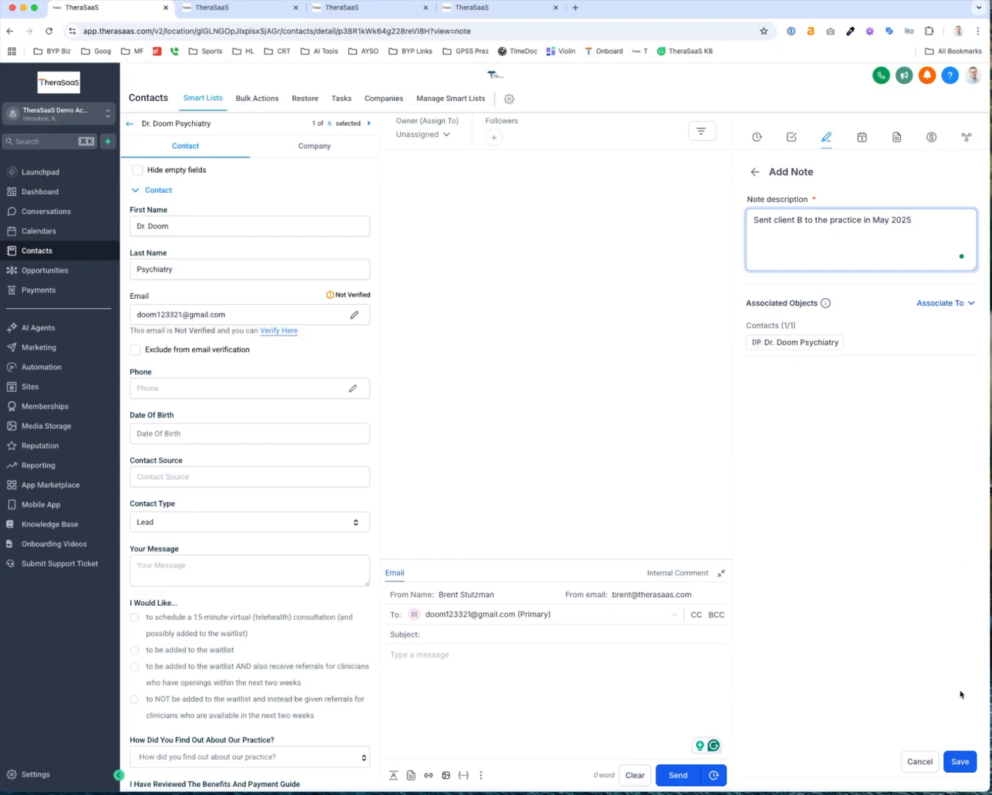
pyautogui.click(960, 761)
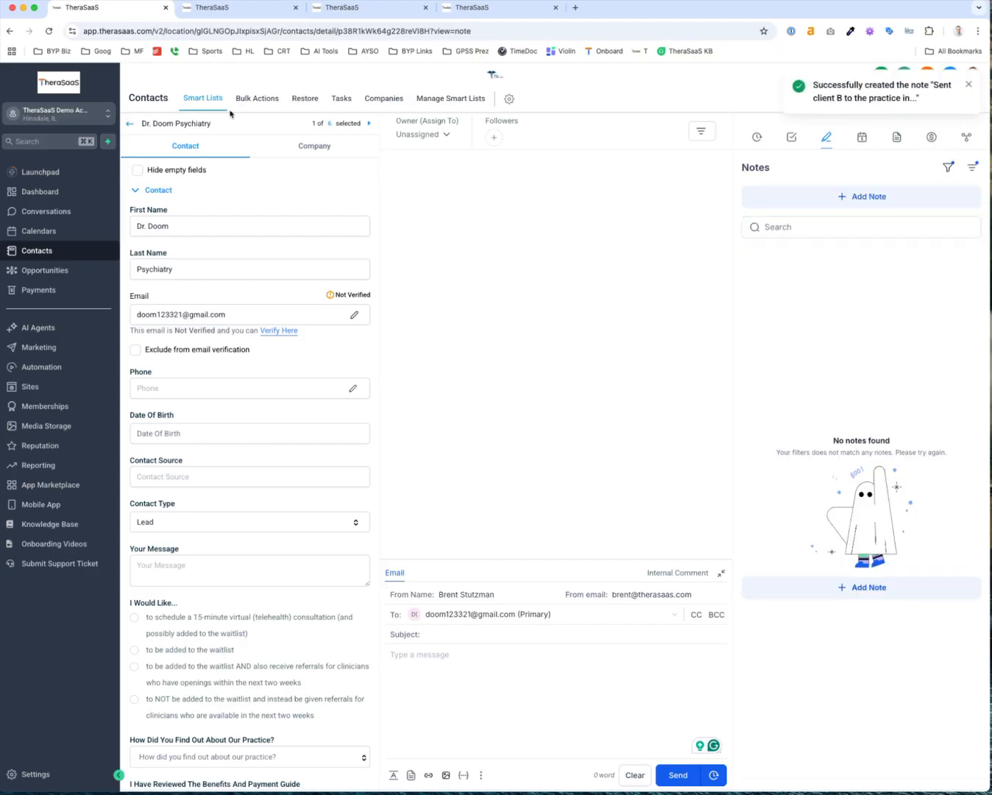
# Refresh the Referral 5+ smart list, then go to the Dashboard
pyautogui.click(129, 123)
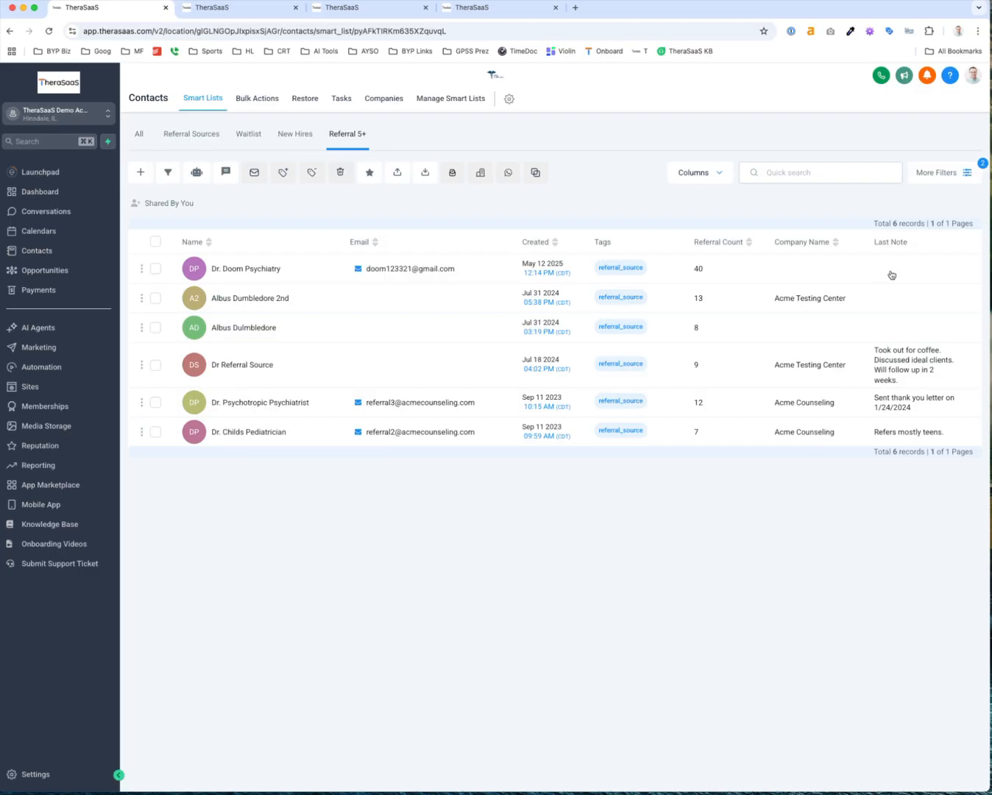
pyautogui.press('super+r')
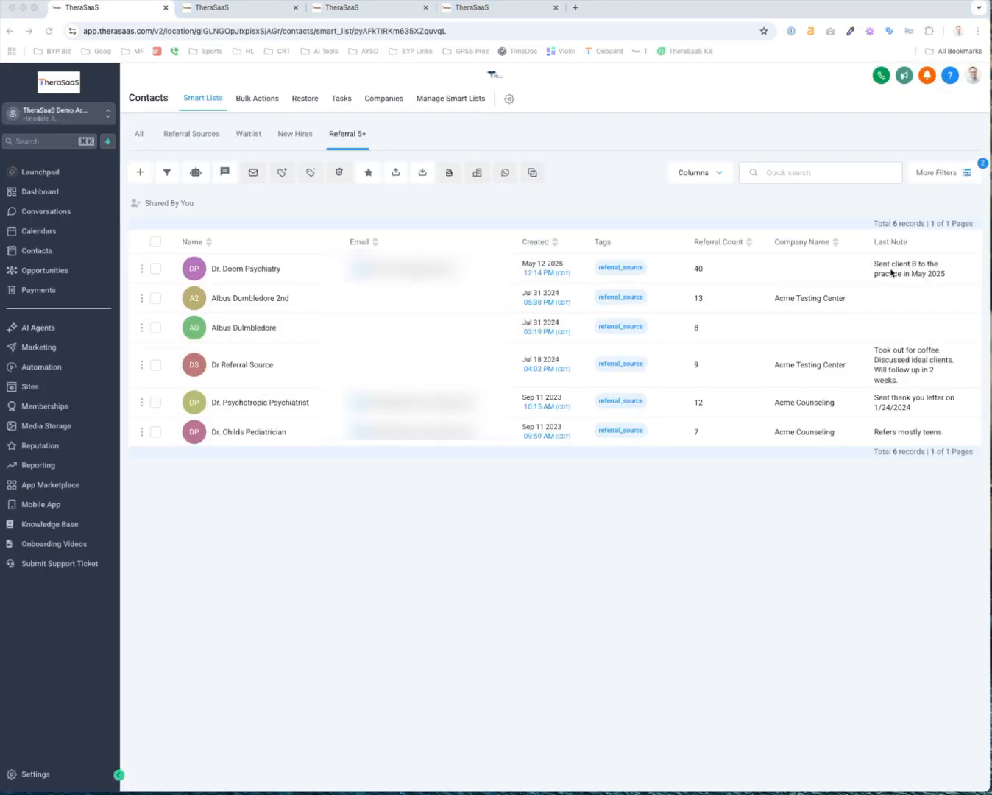
pyautogui.click(912, 276)
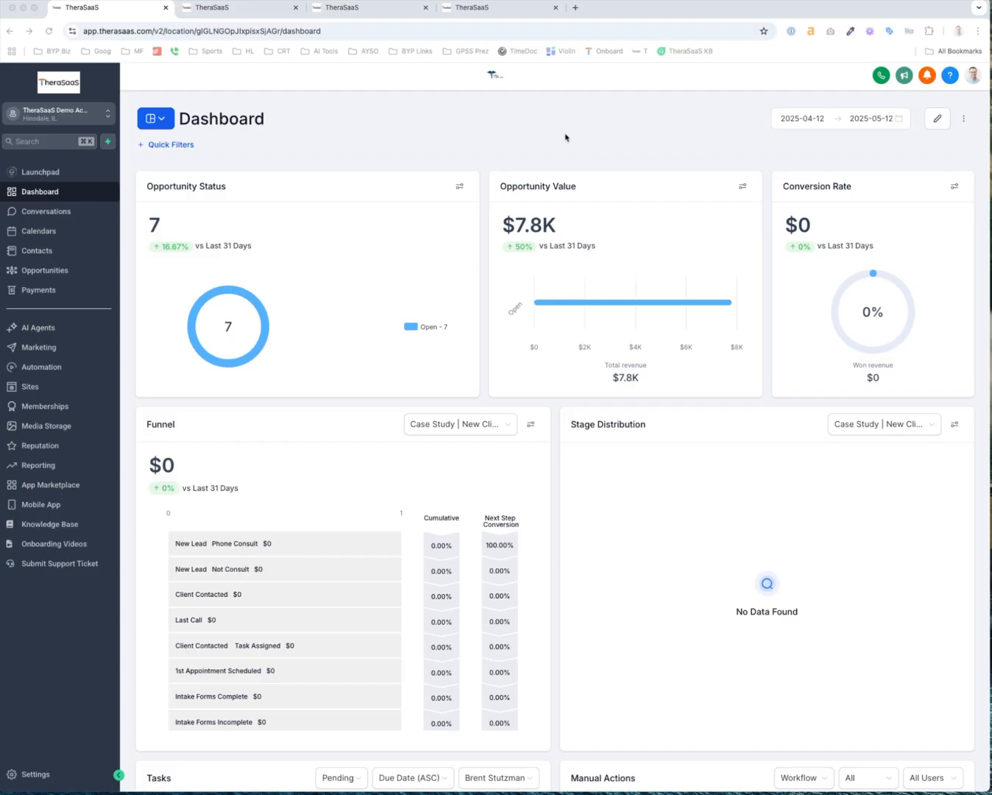
# Start a blank dashboard named Testing Dash with Private turned off
pyautogui.click(632, 143)
pyautogui.click(155, 122)
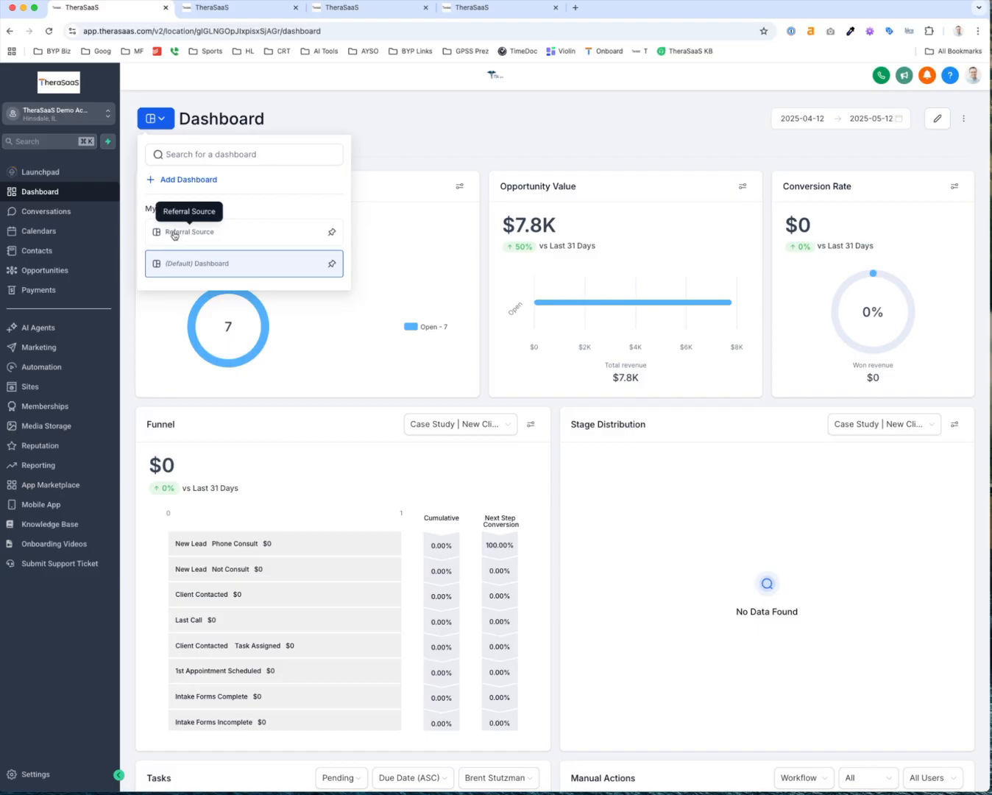
pyautogui.click(198, 183)
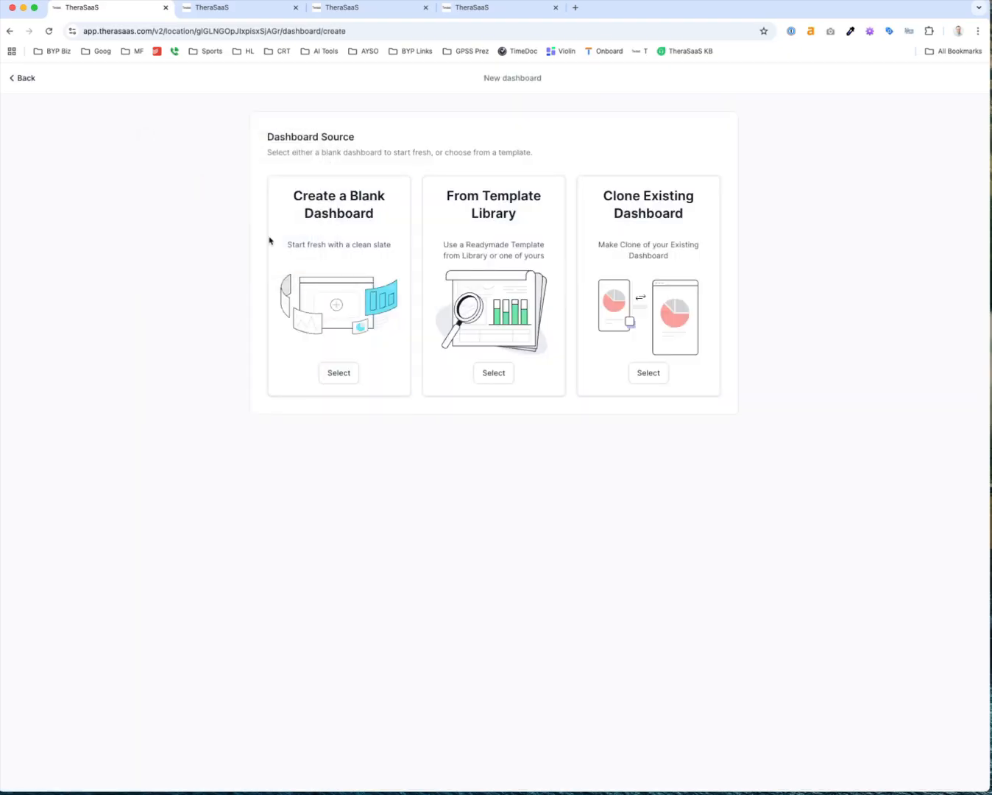
pyautogui.click(342, 375)
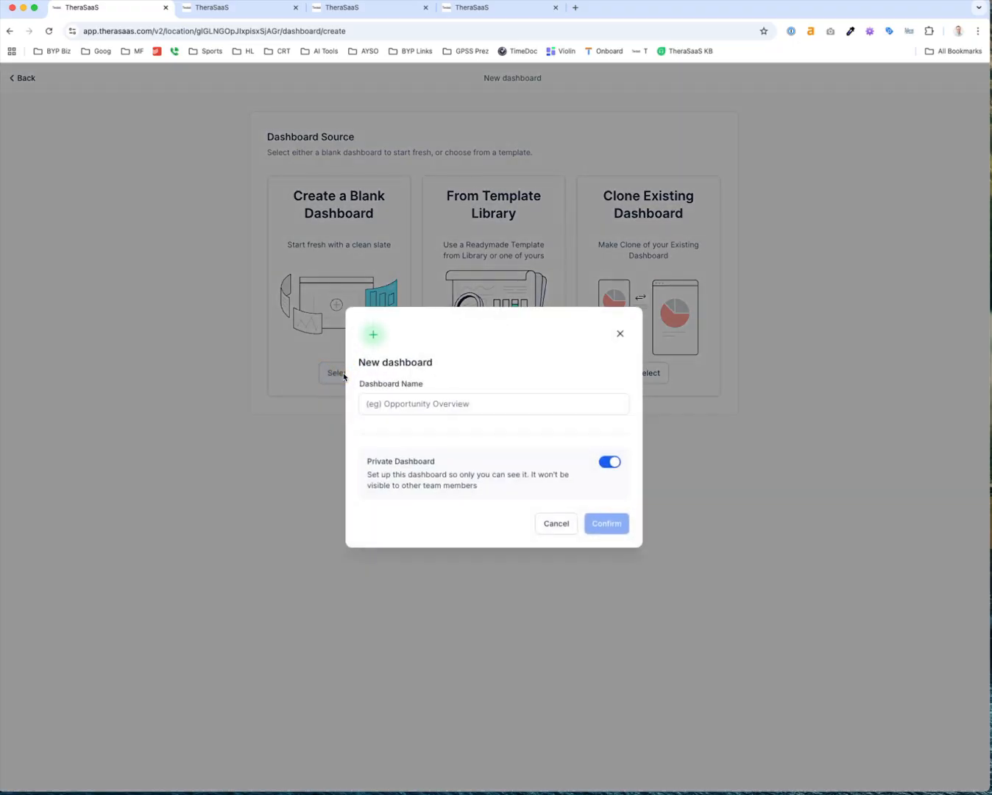
pyautogui.click(415, 407)
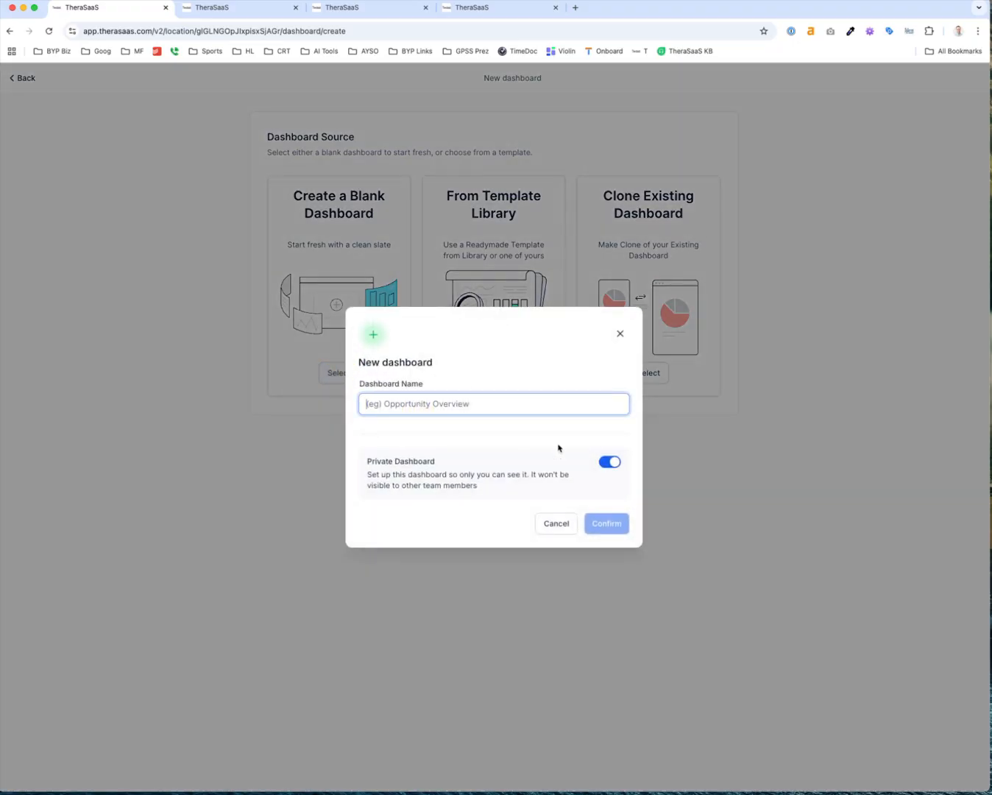
pyautogui.click(611, 462)
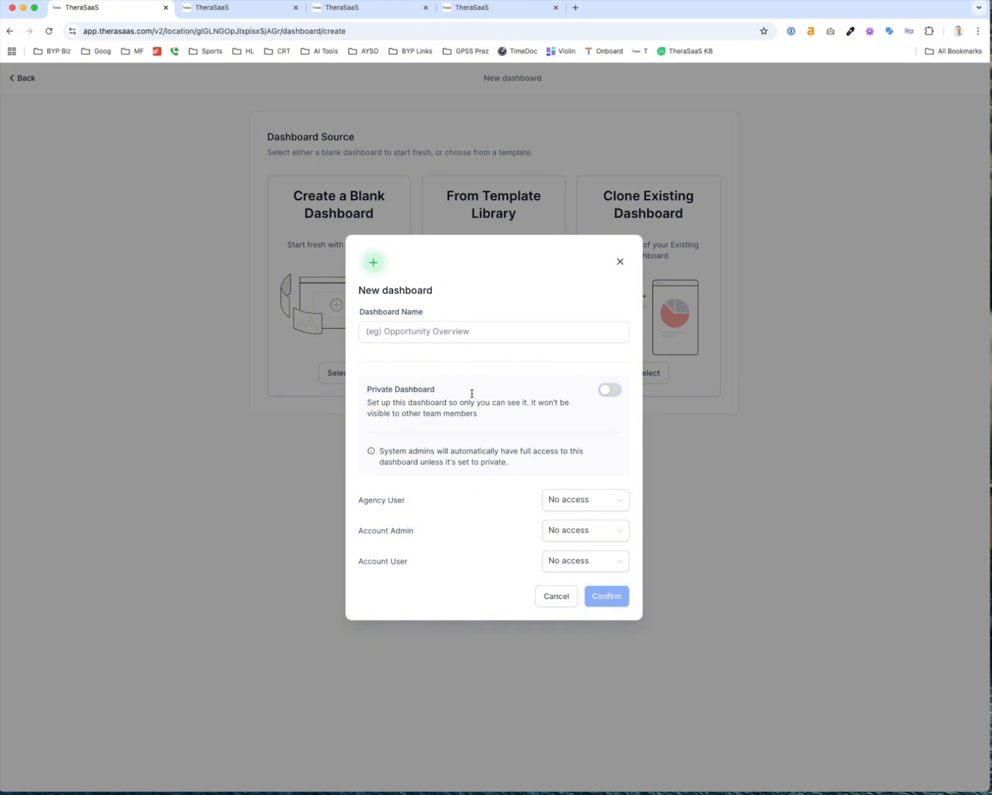
pyautogui.click(444, 329)
pyautogui.write('Testing ')
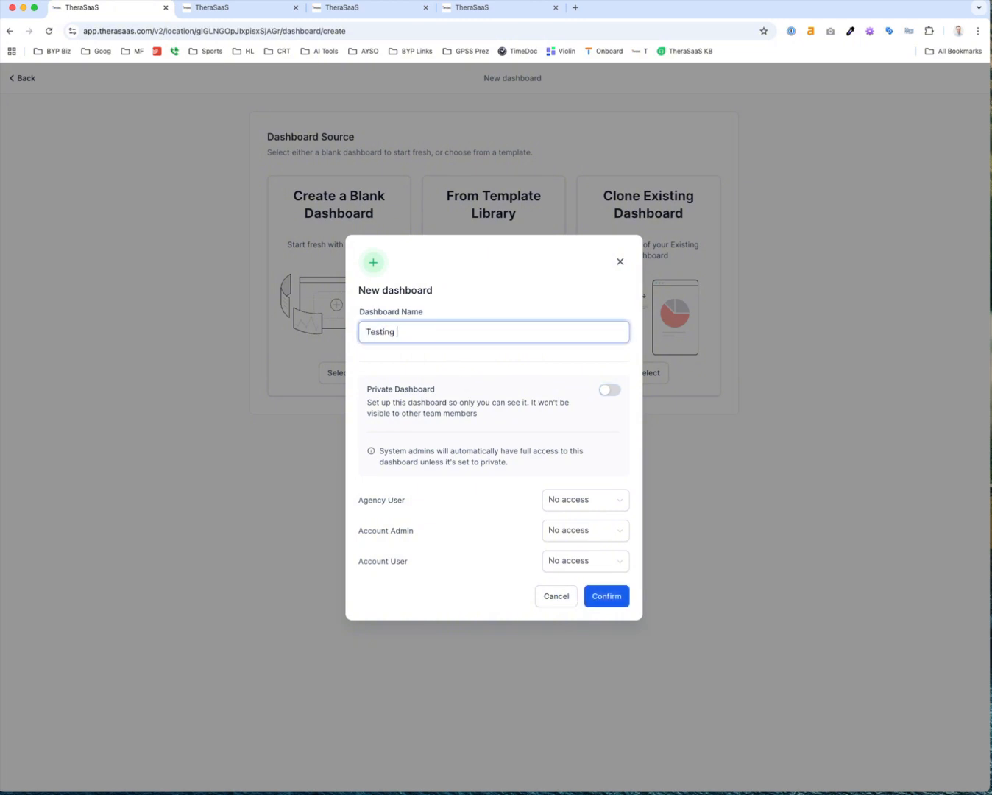
pyautogui.write('Dash')
# Give Agency User, Account Admin and Account User Full access, then confirm
pyautogui.click(598, 501)
pyautogui.click(596, 525)
pyautogui.click(595, 531)
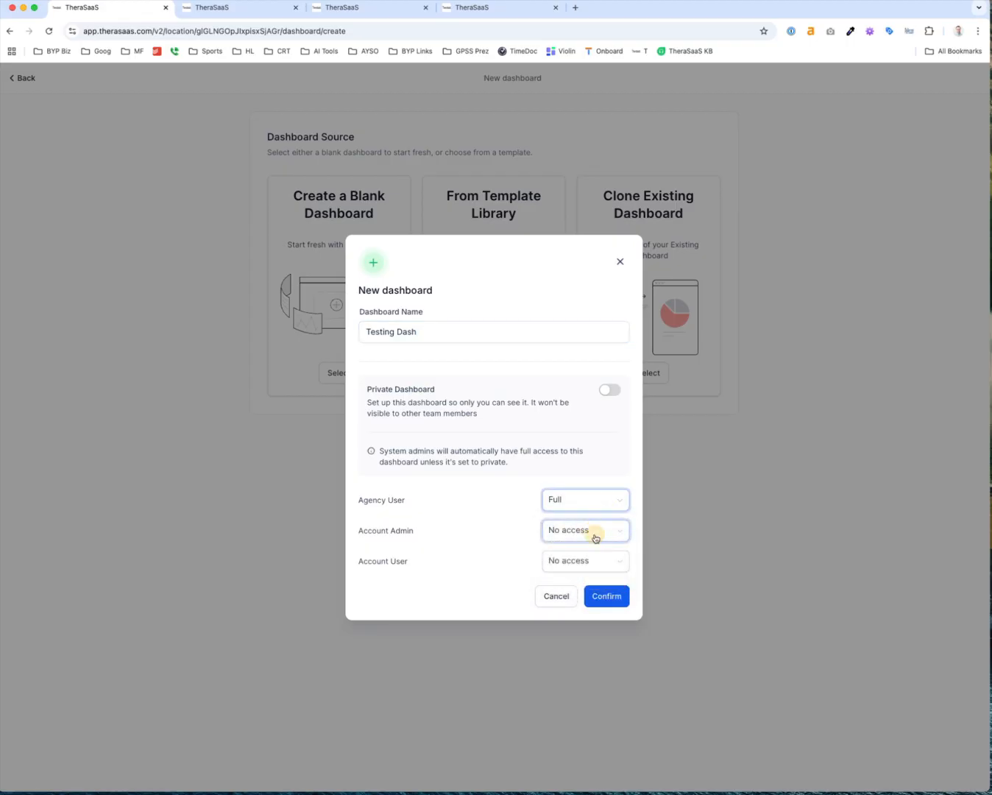
pyautogui.click(591, 556)
pyautogui.click(588, 568)
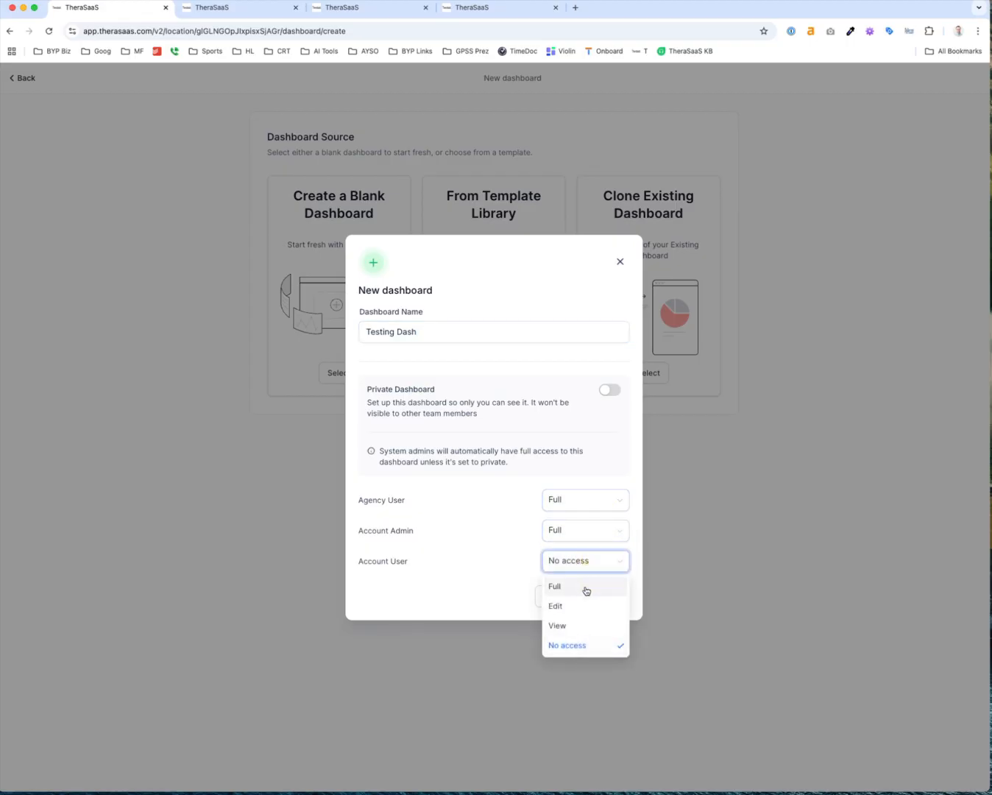
pyautogui.click(585, 587)
pyautogui.click(608, 596)
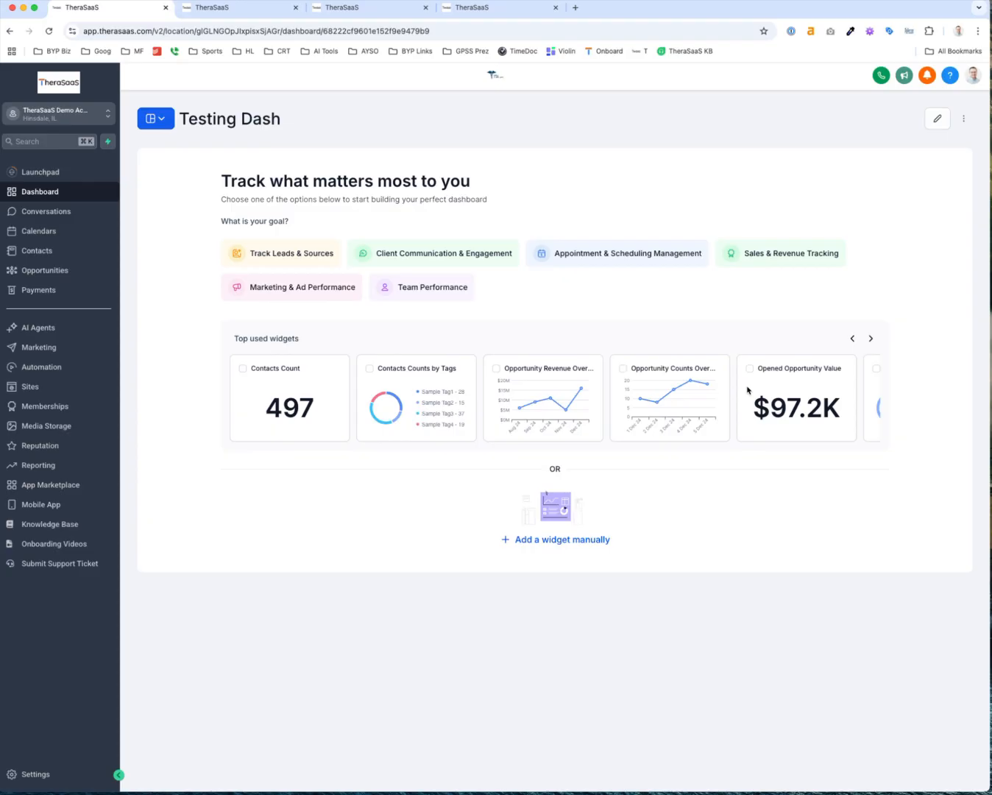
# Review the Referral Source dashboard's Sep 22 opportunity records, then open the Opportunities board
pyautogui.click(157, 122)
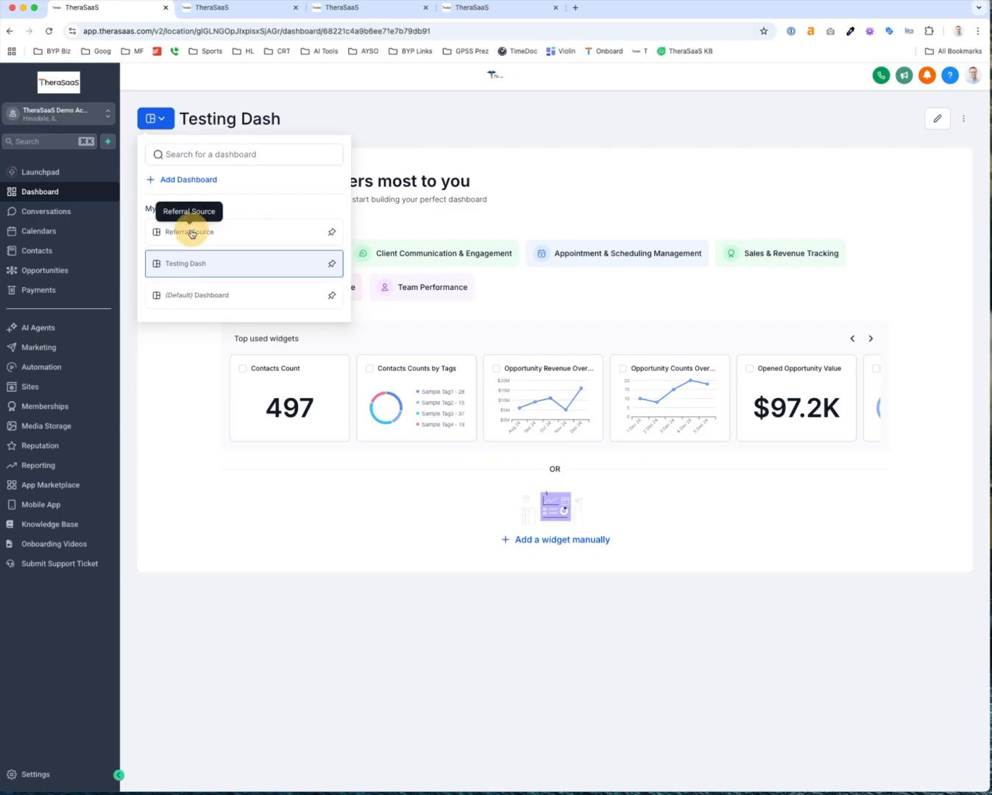
pyautogui.click(190, 231)
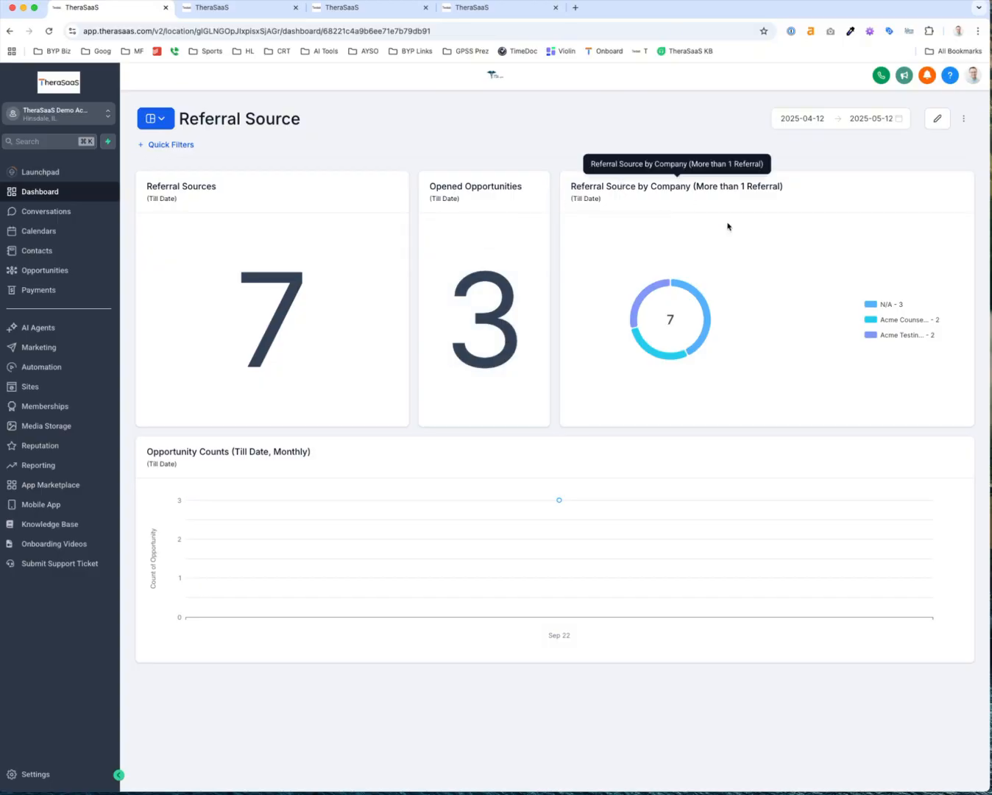
pyautogui.moveTo(580, 507)
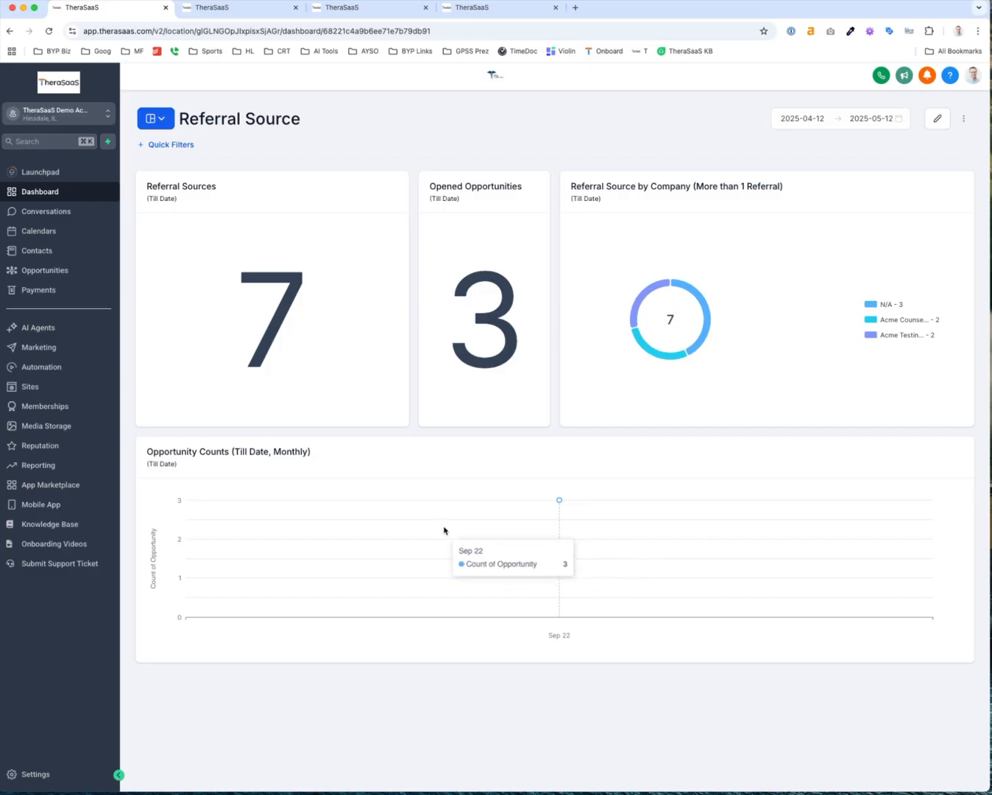
pyautogui.click(560, 502)
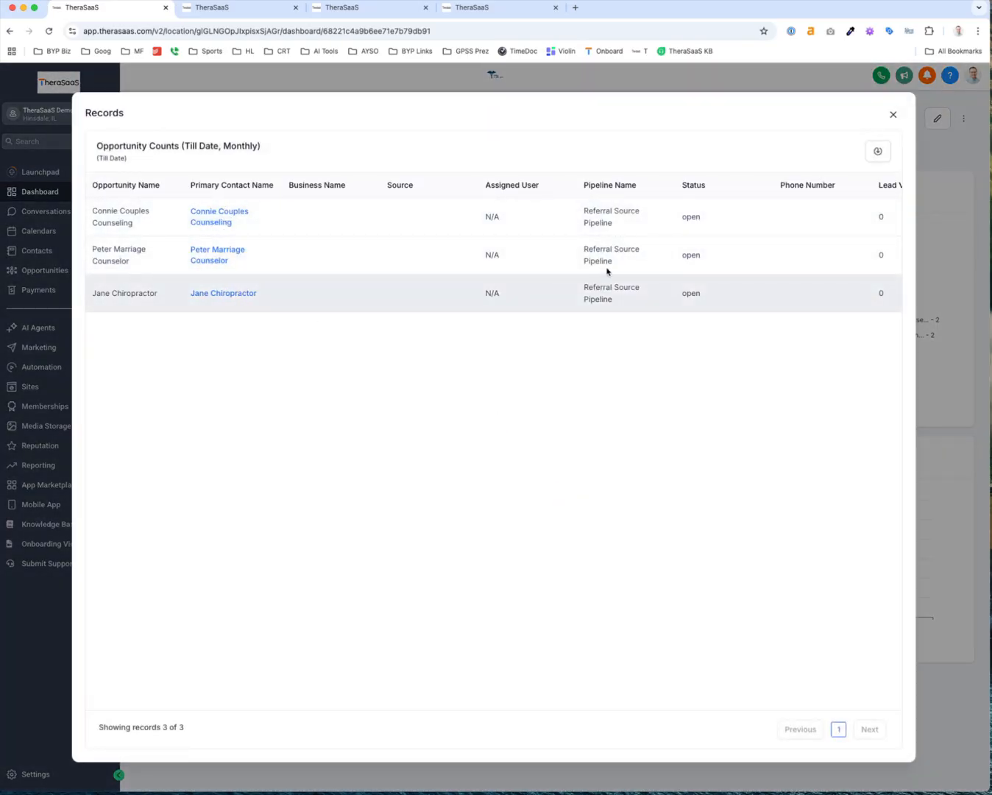
pyautogui.click(896, 114)
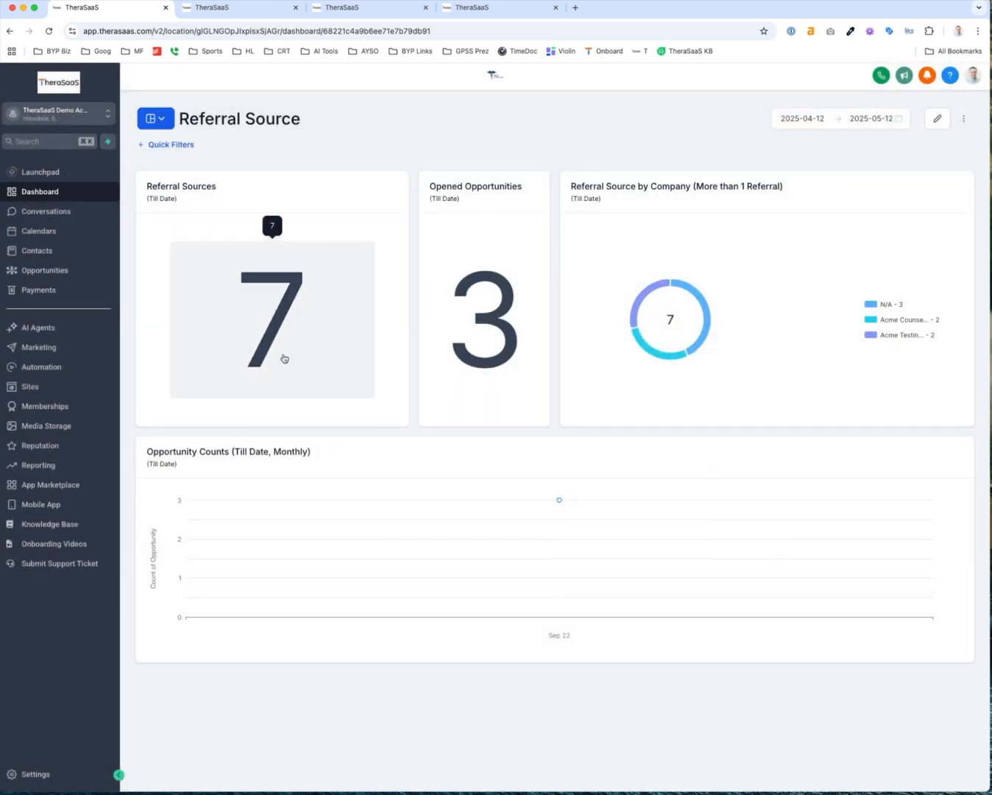
pyautogui.click(59, 271)
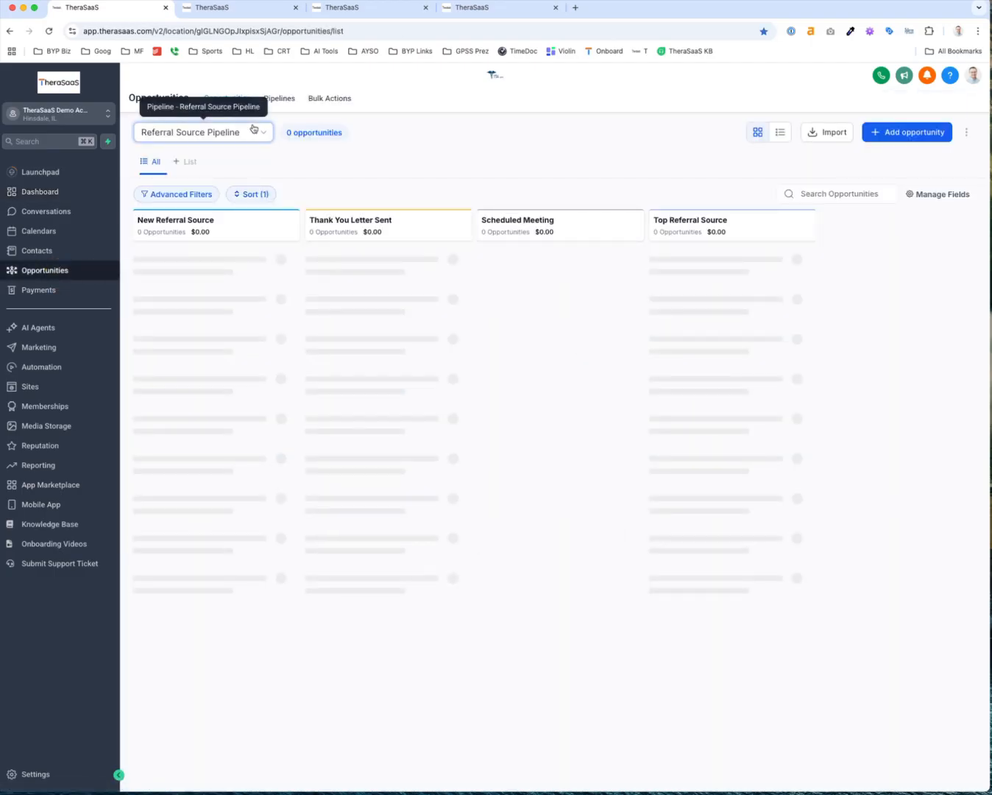
# Create a Dr Doom Psychiatry opportunity in New Referral Source and refresh the board
pyautogui.click(889, 133)
pyautogui.click(491, 192)
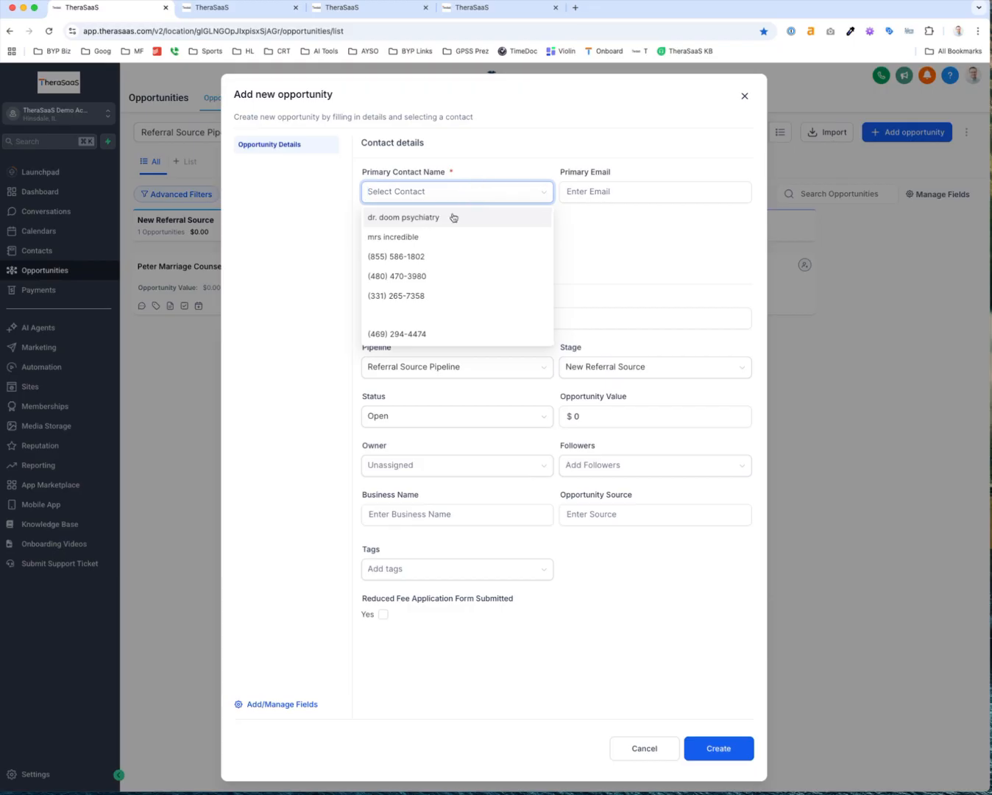
pyautogui.click(451, 218)
pyautogui.click(718, 749)
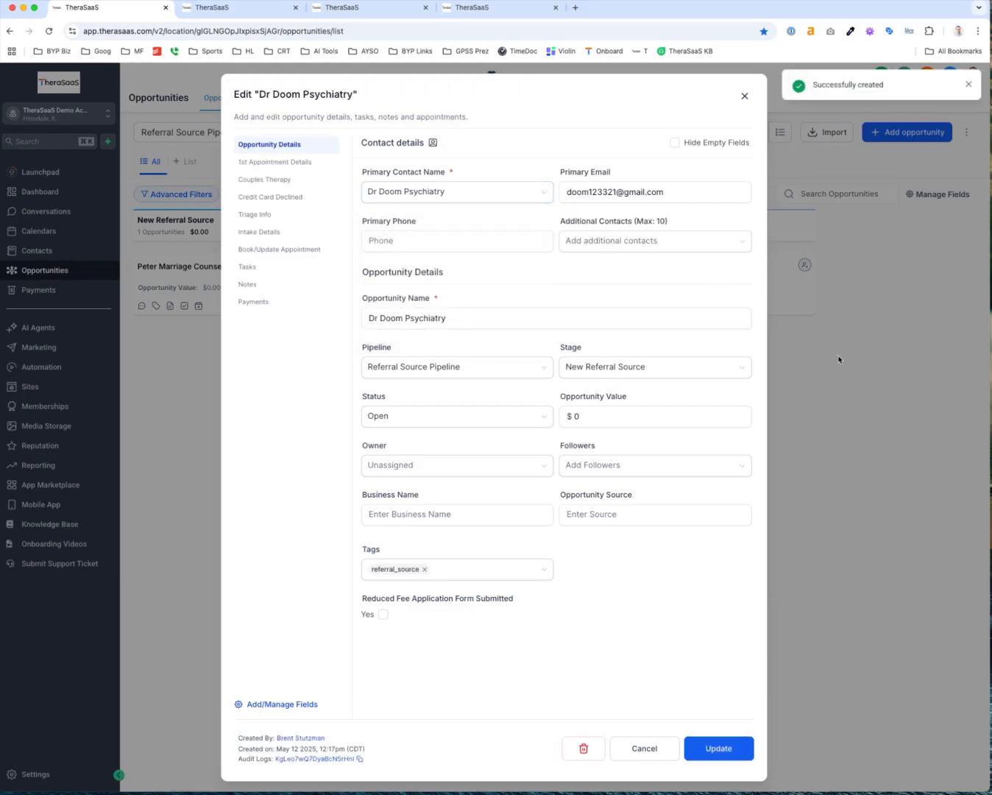
pyautogui.click(856, 245)
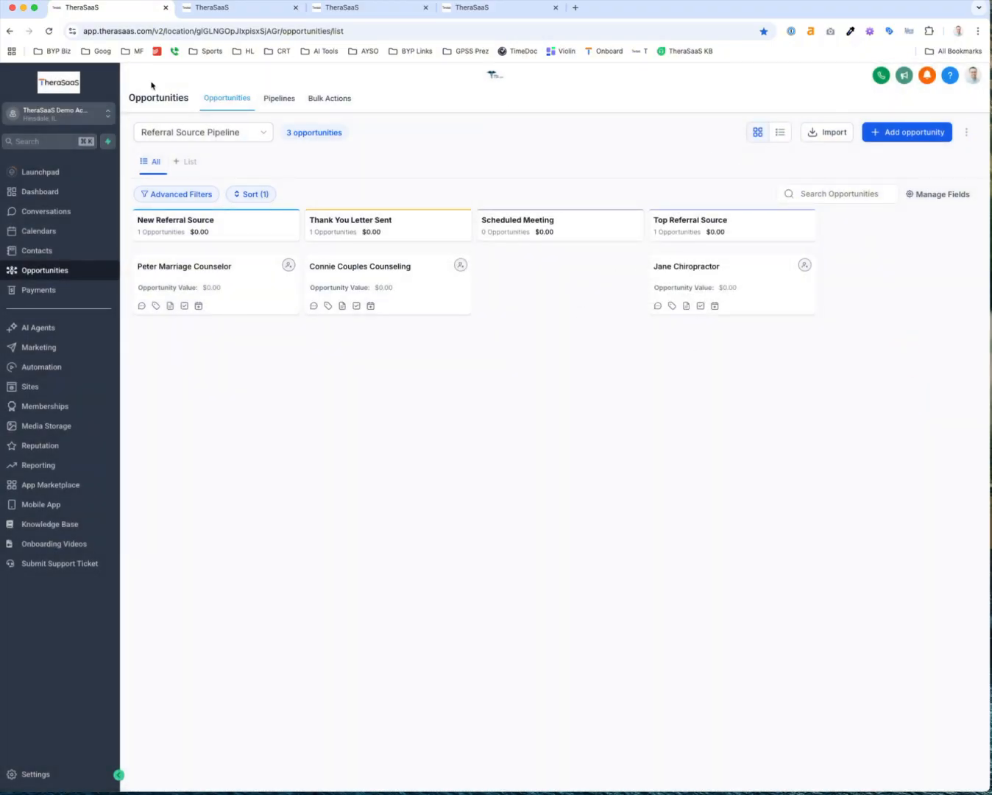
pyautogui.click(49, 31)
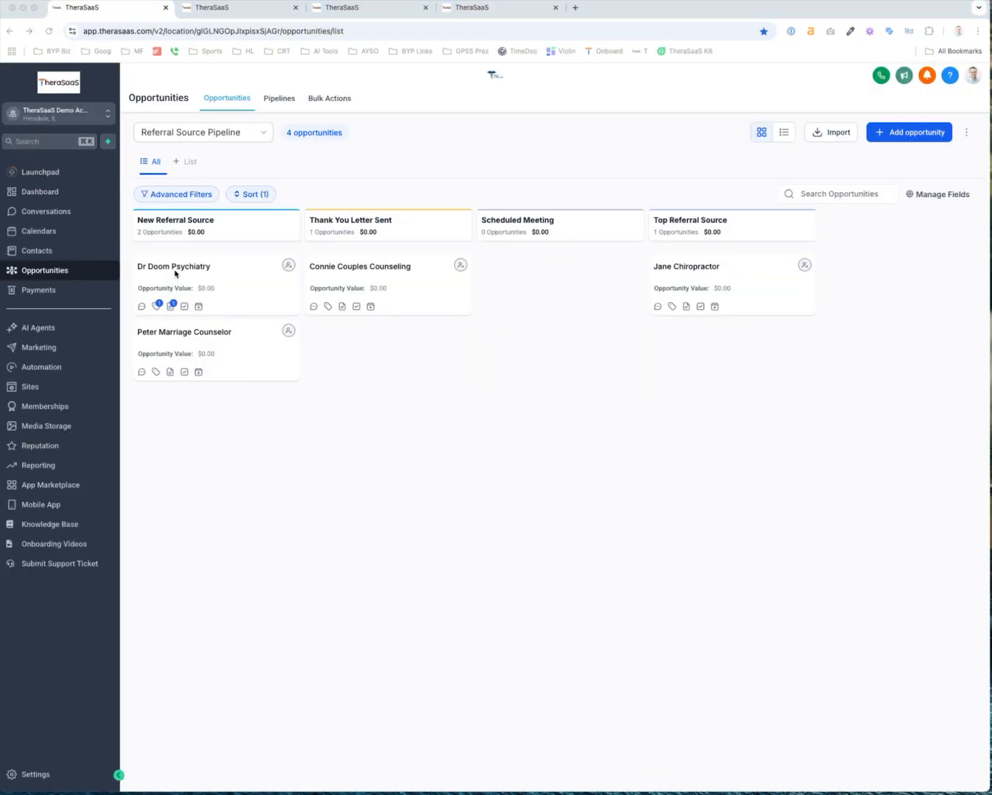
# Reopen the Referral Source dashboard, now showing 4 opened opportunities and 7 referral sources
pyautogui.click(34, 192)
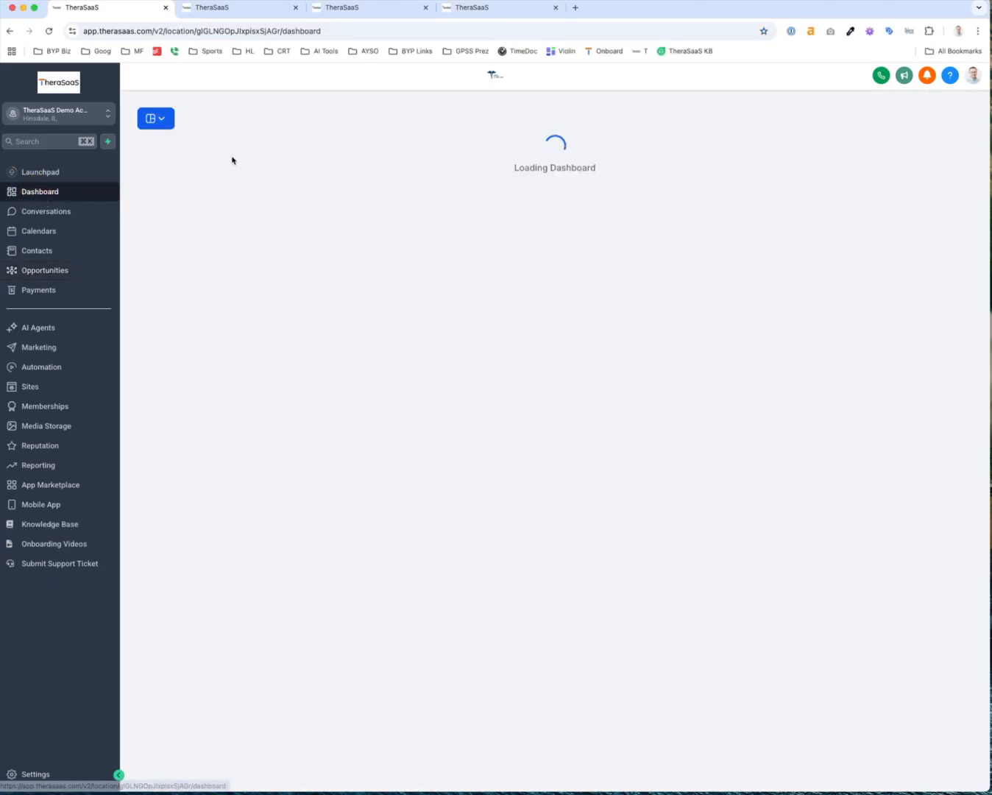
pyautogui.click(158, 121)
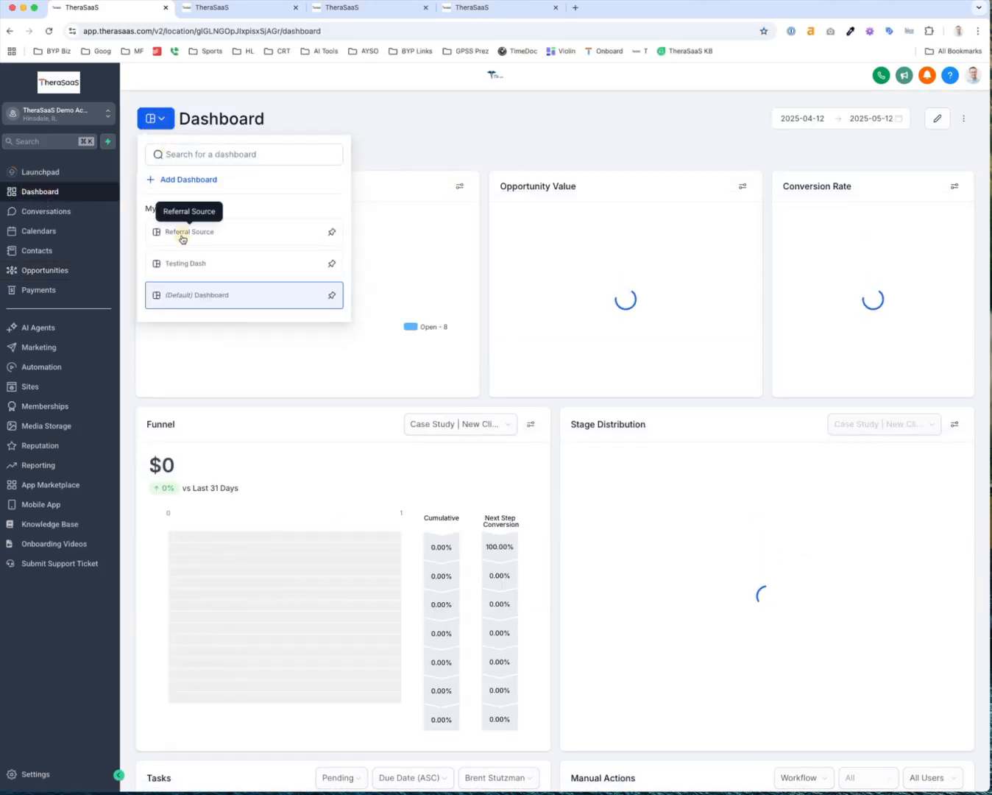
pyautogui.click(183, 234)
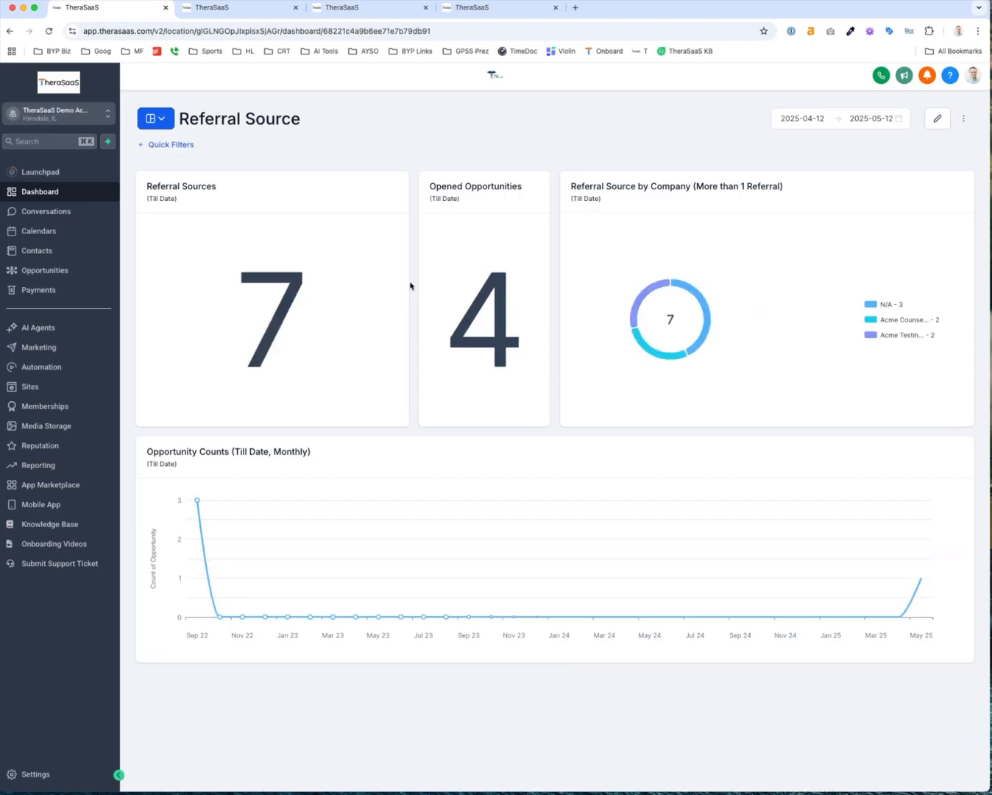
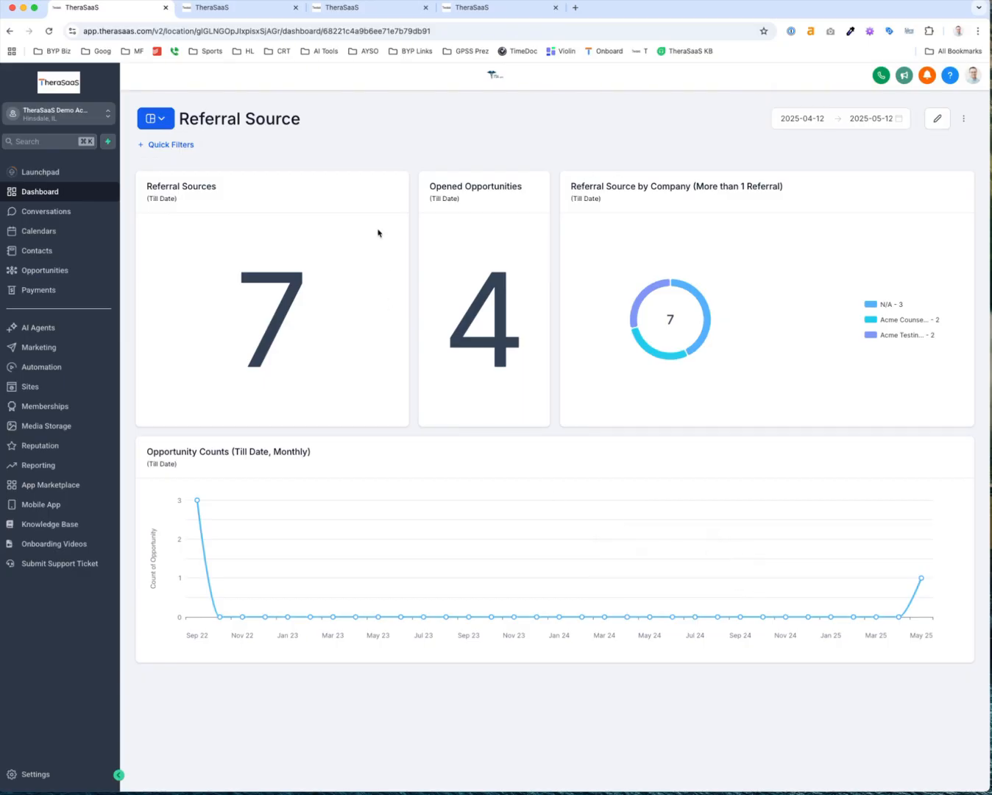
# Set the dashboard range to Last 7 Days (2025-05-06 to 2025-05-12) and enter edit mode
pyautogui.click(835, 119)
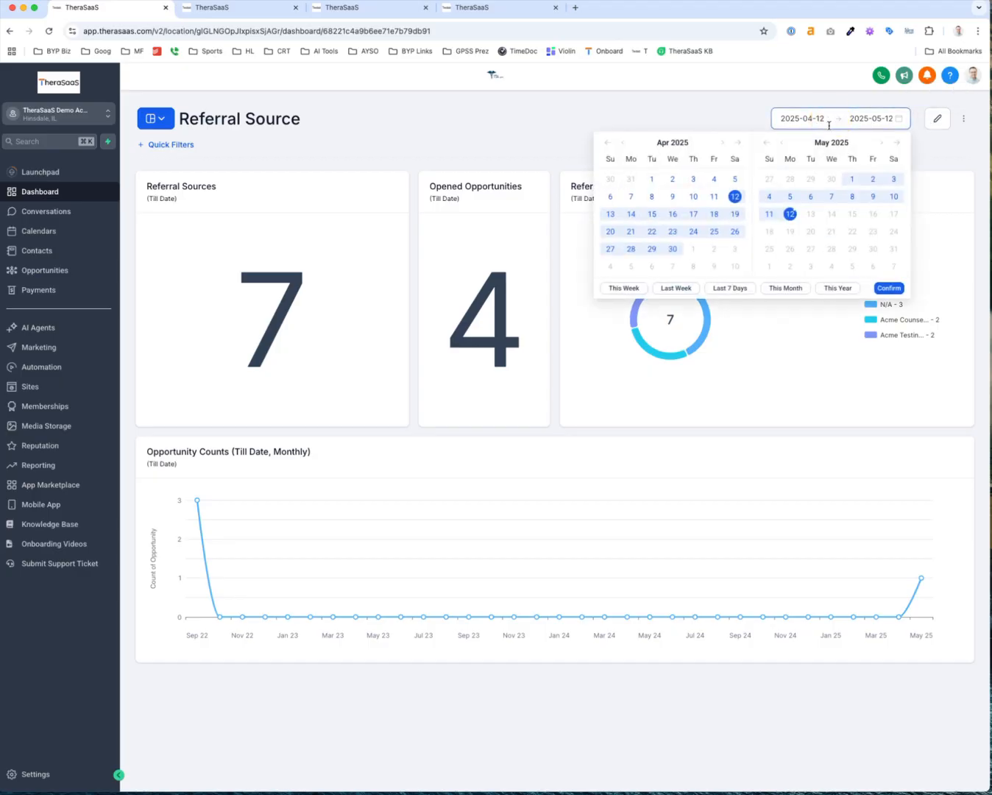
pyautogui.click(758, 120)
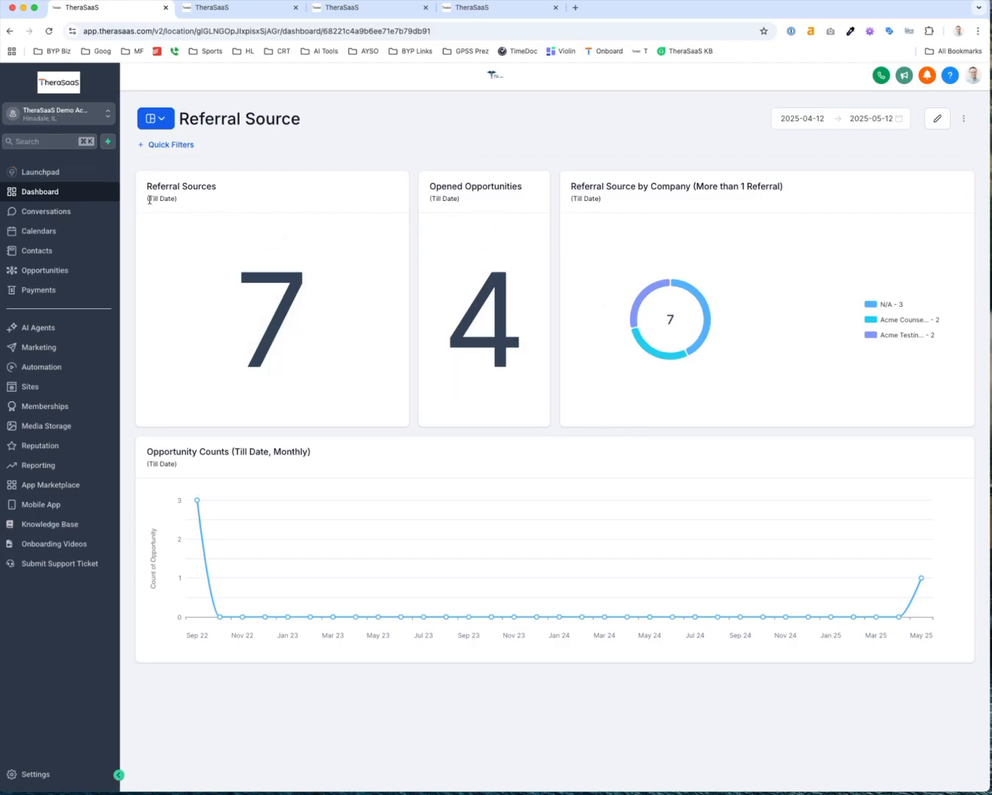
pyautogui.scroll(5, 149, 200)
pyautogui.moveTo(142, 198); pyautogui.dragTo(231, 196)
pyautogui.scroll(-5, 230, 199)
pyautogui.click(840, 119)
pyautogui.click(747, 293)
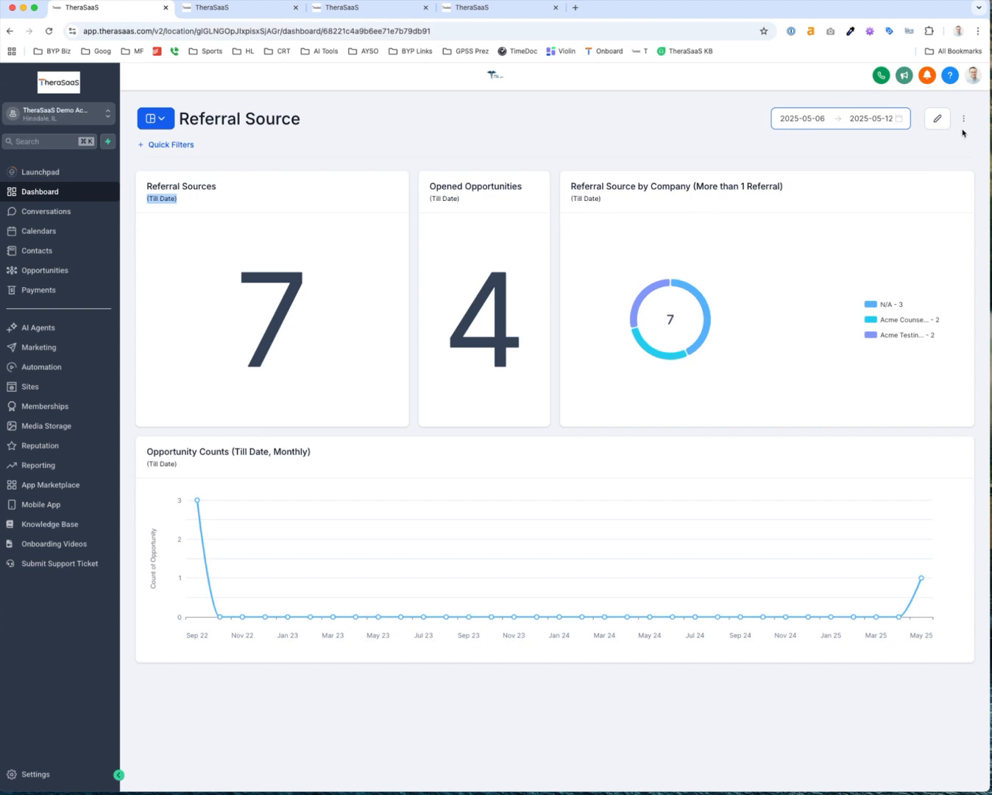
pyautogui.click(935, 129)
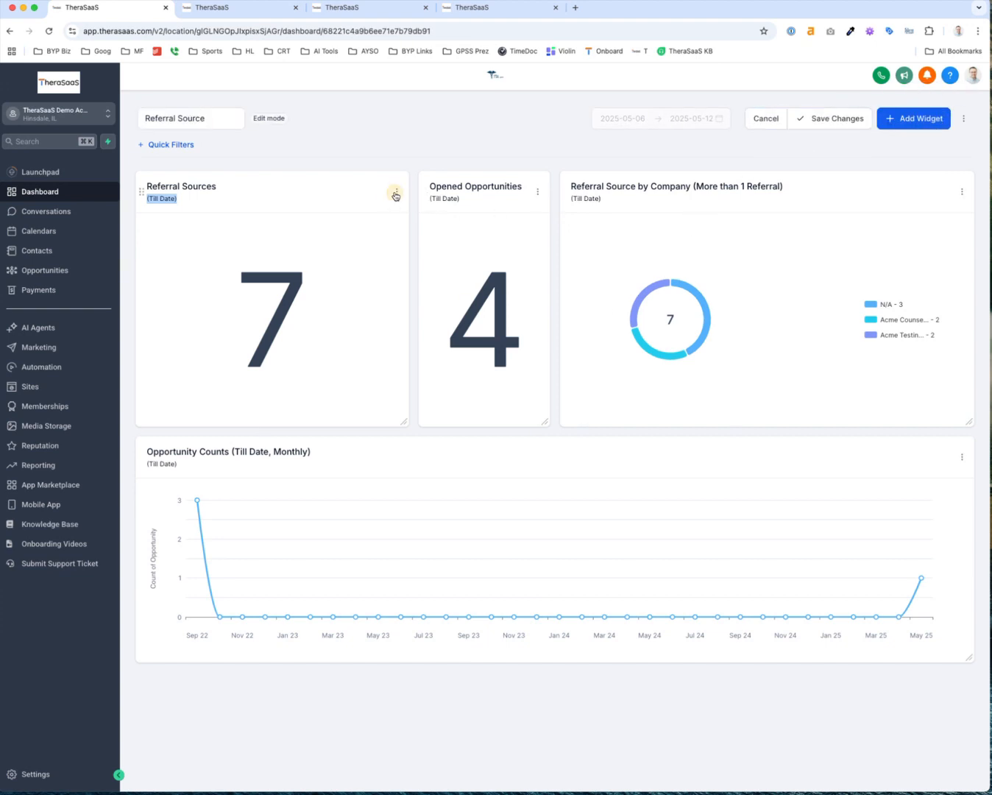
# Add a Contacts Count widget to the dashboard
pyautogui.click(395, 194)
pyautogui.click(387, 133)
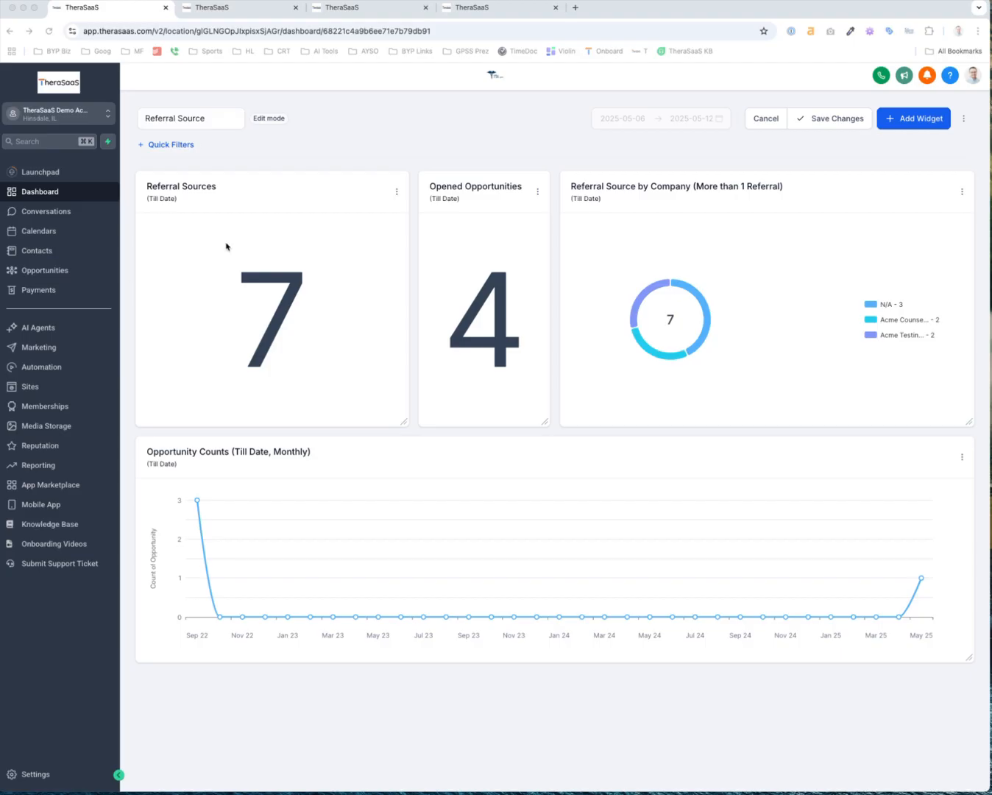
pyautogui.click(912, 123)
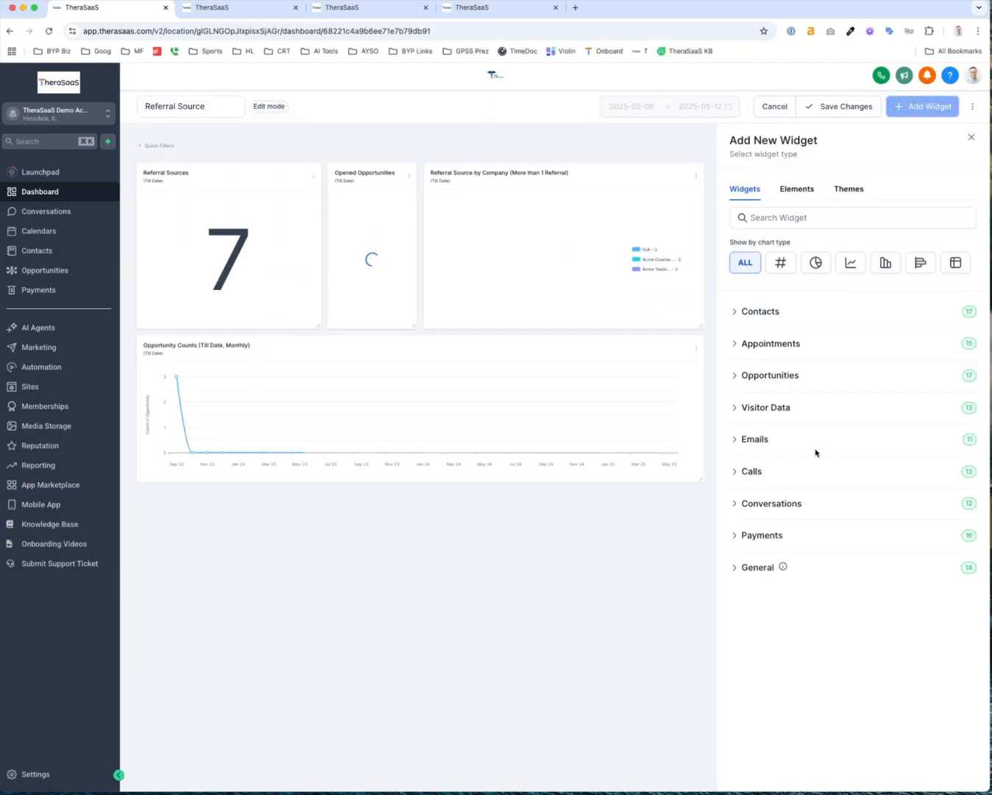
pyautogui.click(746, 315)
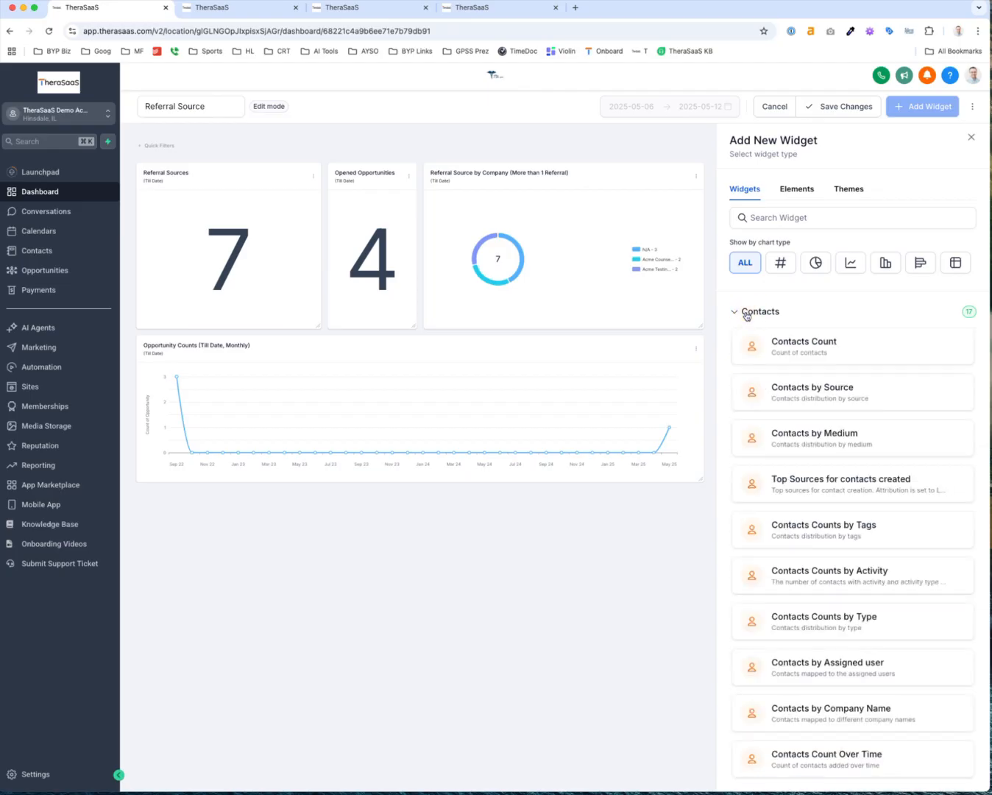
pyautogui.click(793, 346)
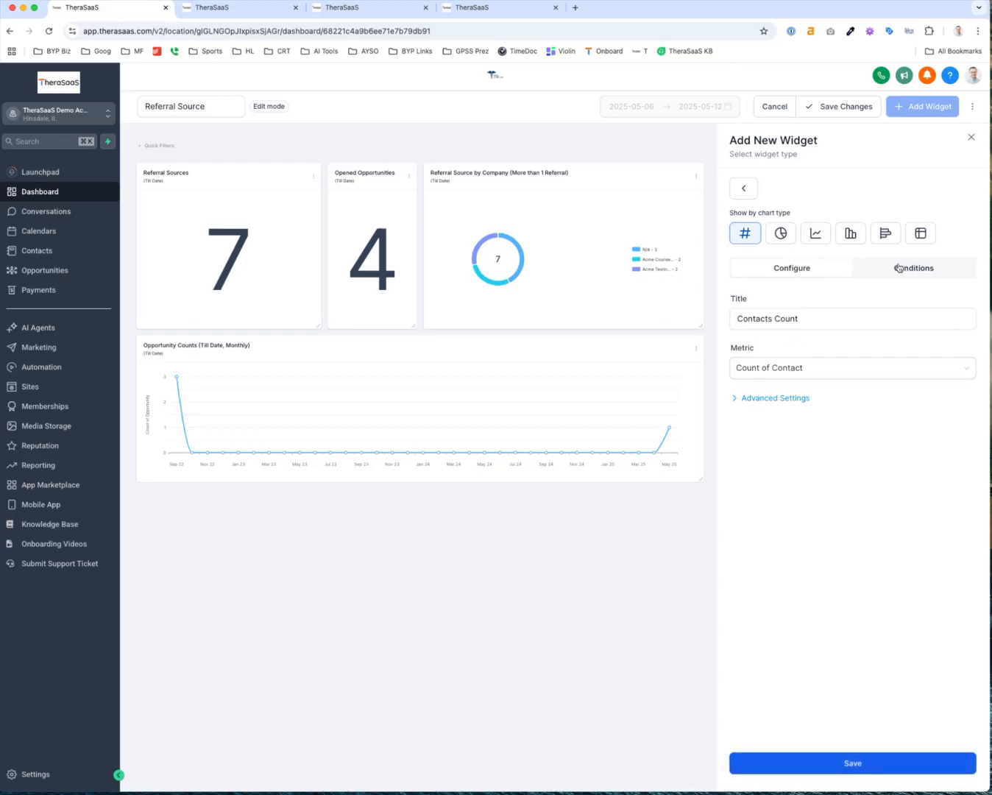
# Filter the widget to contacts whose Tags is referral_source
pyautogui.click(898, 268)
pyautogui.scroll(6, 783, 236)
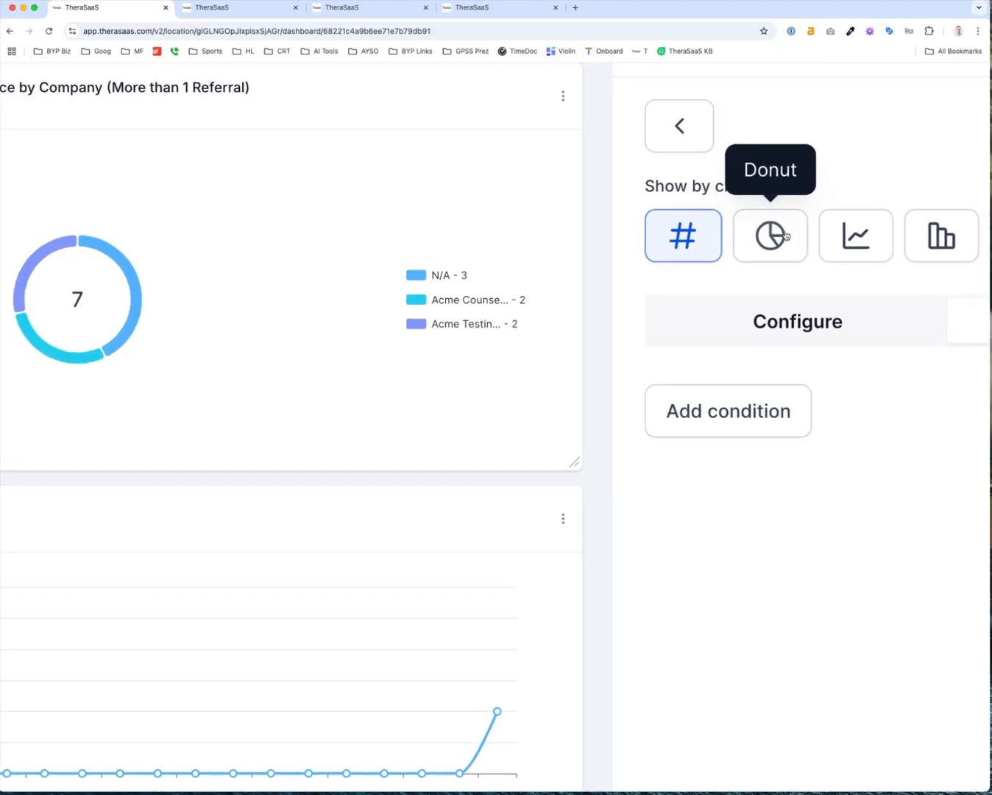
pyautogui.hscroll(2, 786, 235)
pyautogui.scroll(-6, 883, 242)
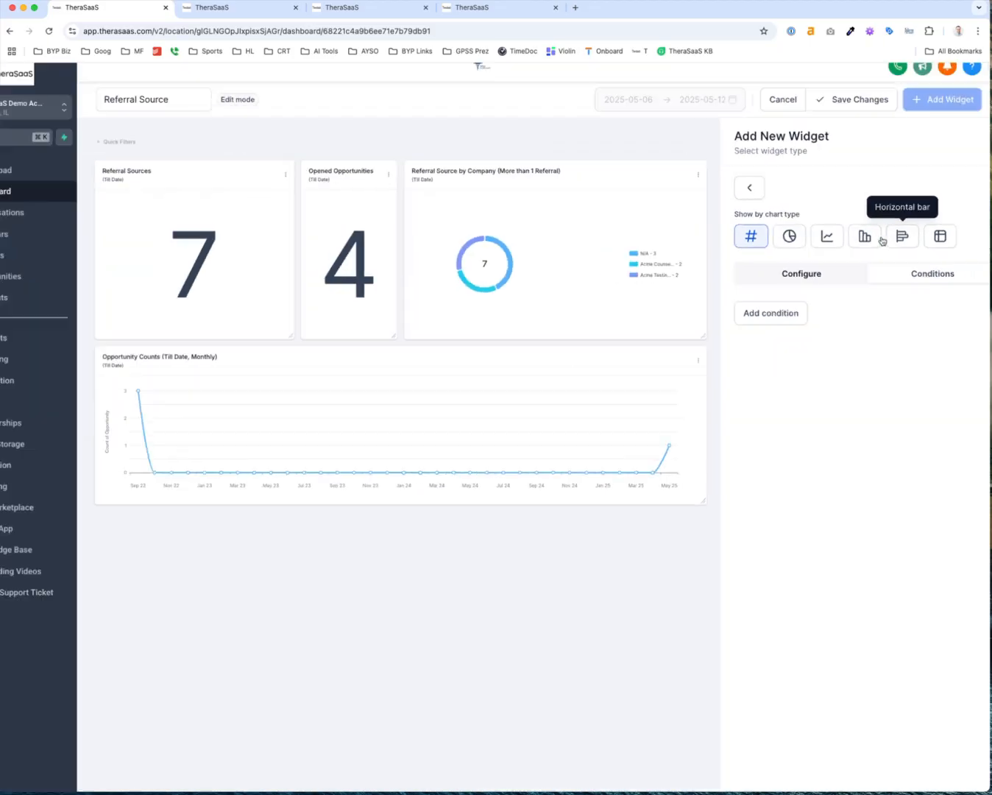
pyautogui.scroll(-2, 883, 240)
pyautogui.click(767, 309)
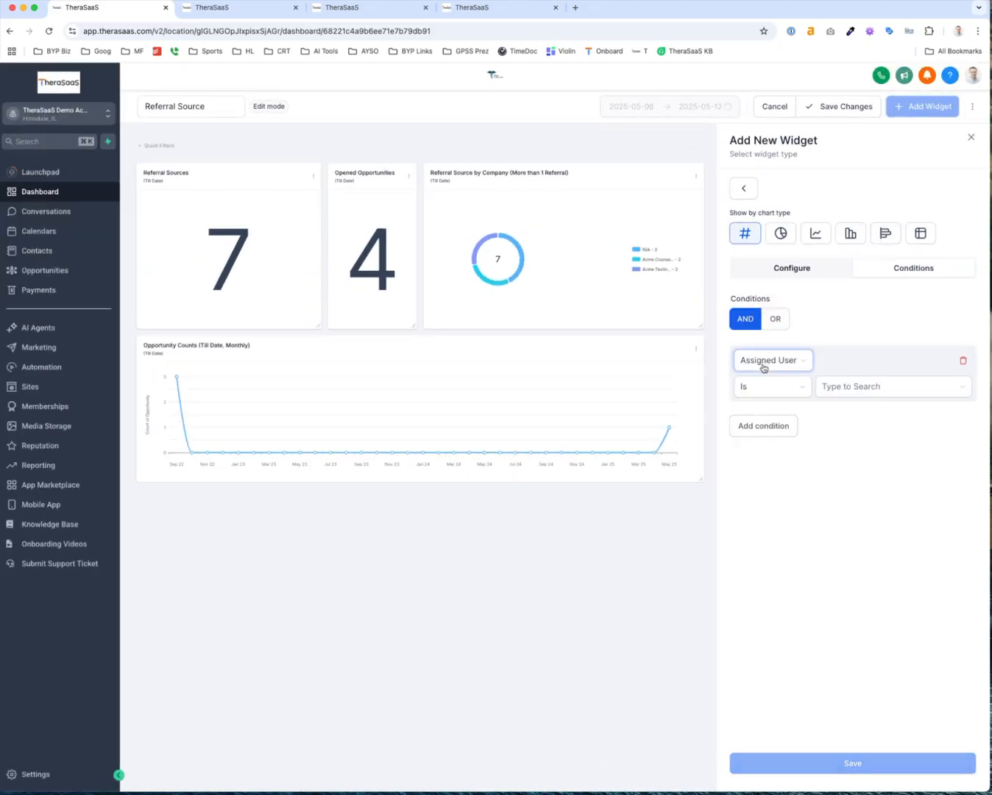
pyautogui.click(765, 365)
pyautogui.click(766, 405)
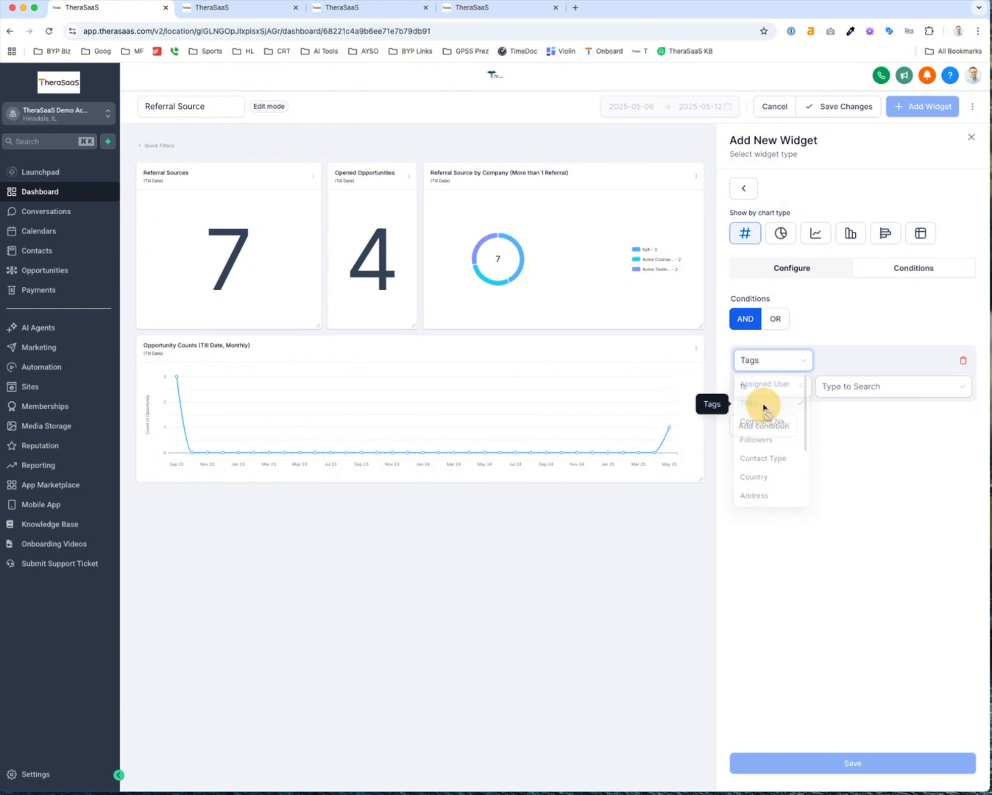
pyautogui.click(852, 382)
pyautogui.write('ref')
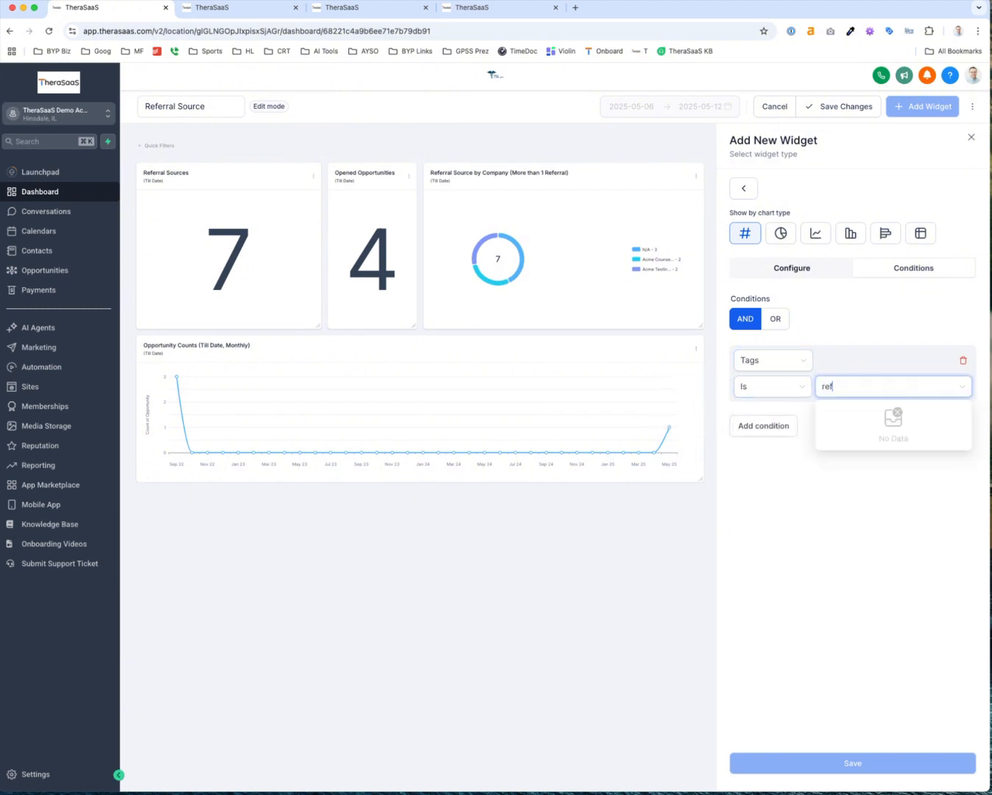
pyautogui.click(851, 412)
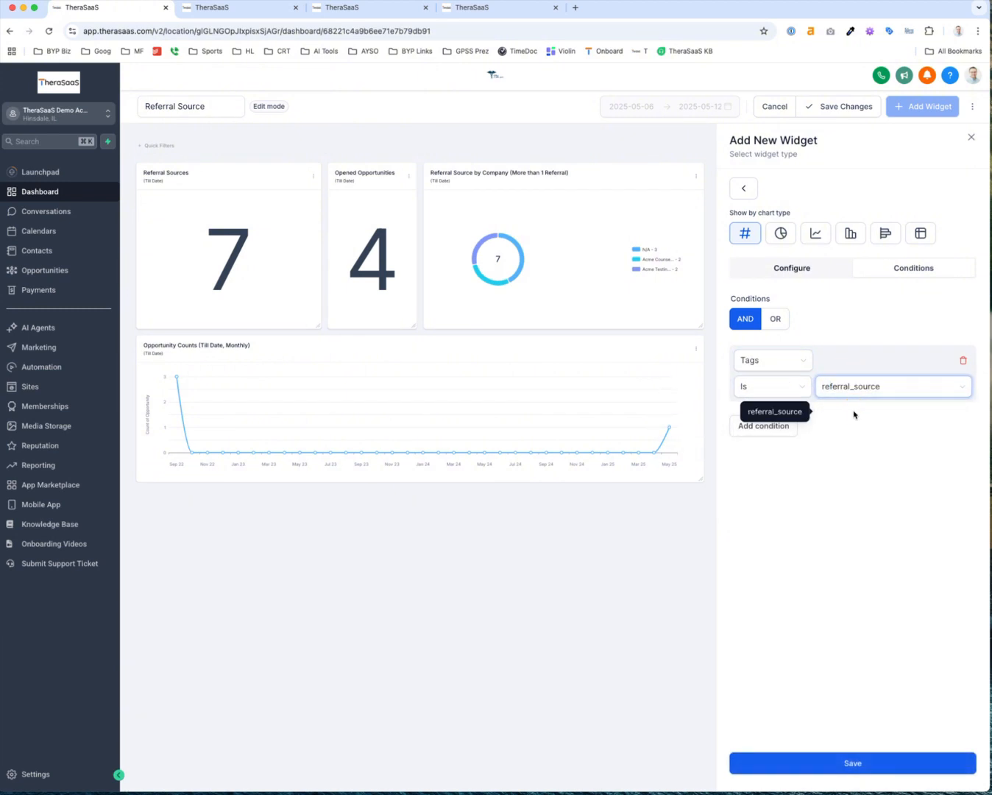
# Keep Created On as the date property, compare with Year Before, and save the widget
pyautogui.click(798, 270)
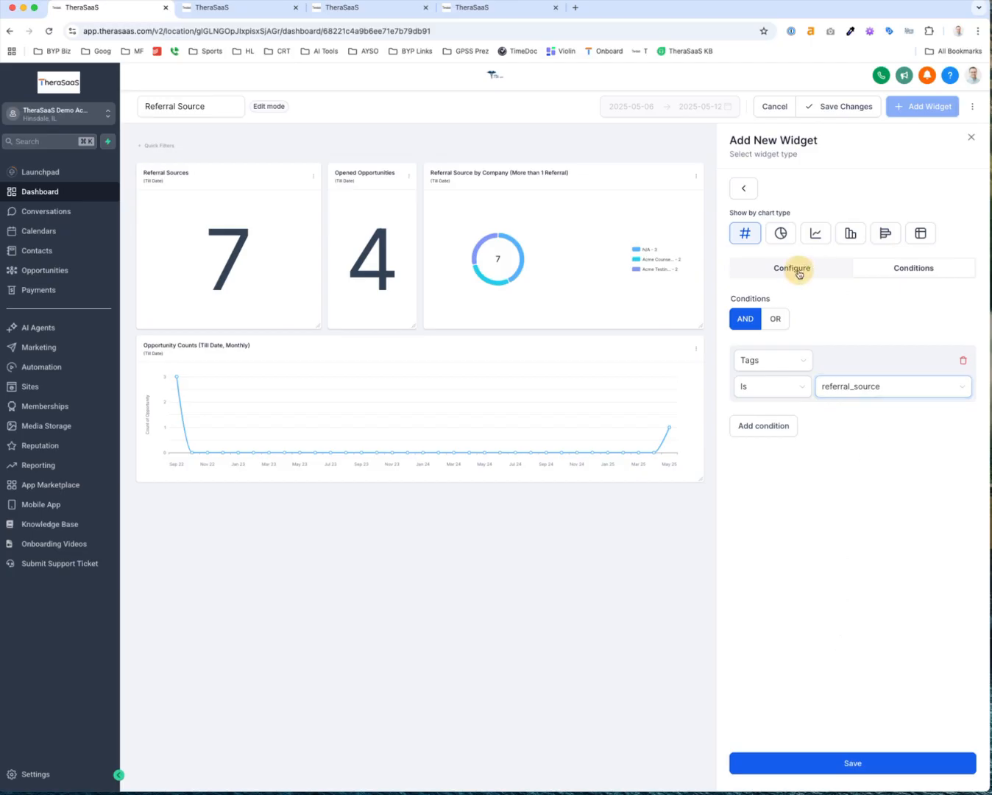
pyautogui.click(781, 399)
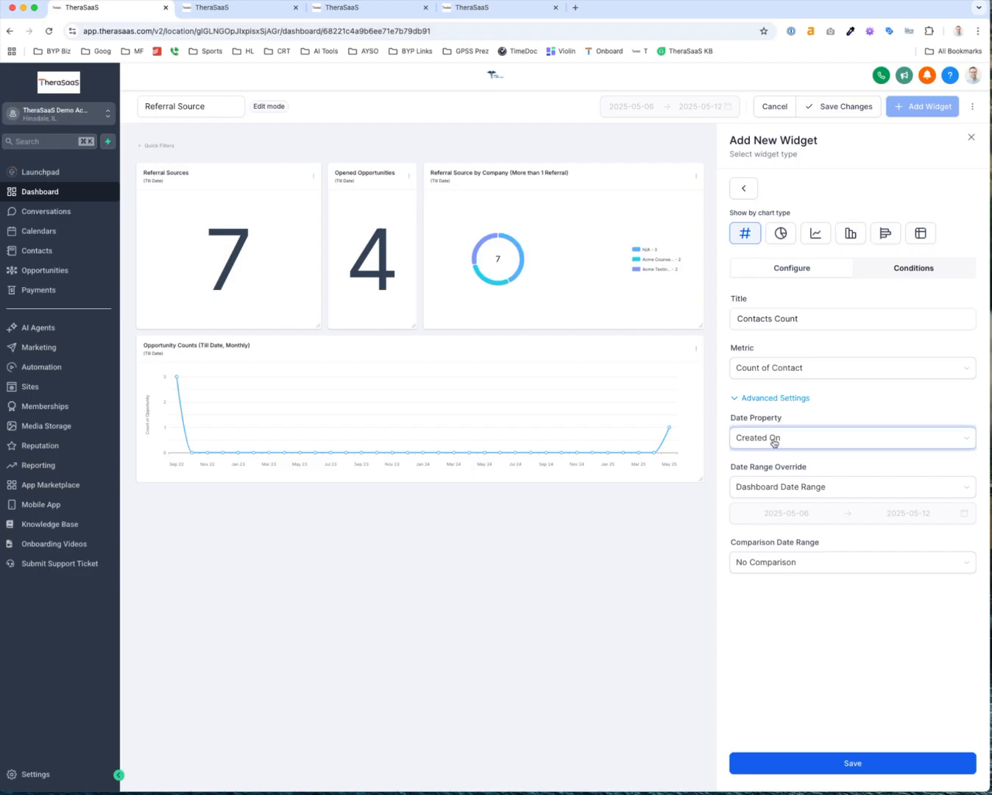
pyautogui.click(773, 441)
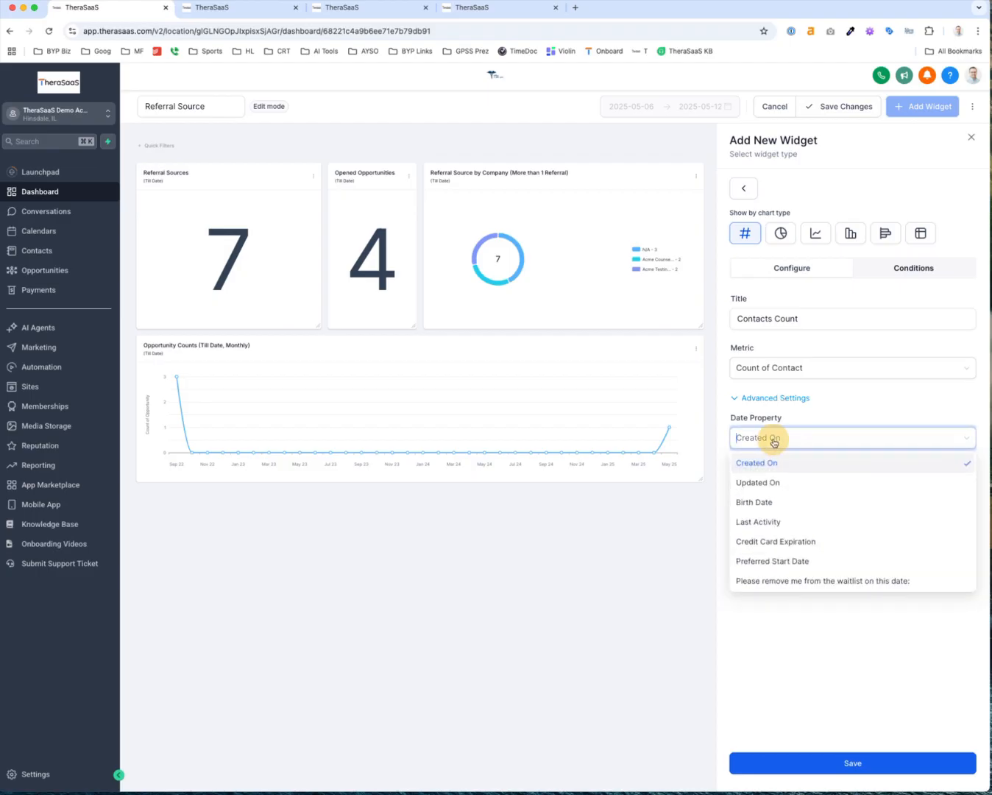
pyautogui.click(760, 462)
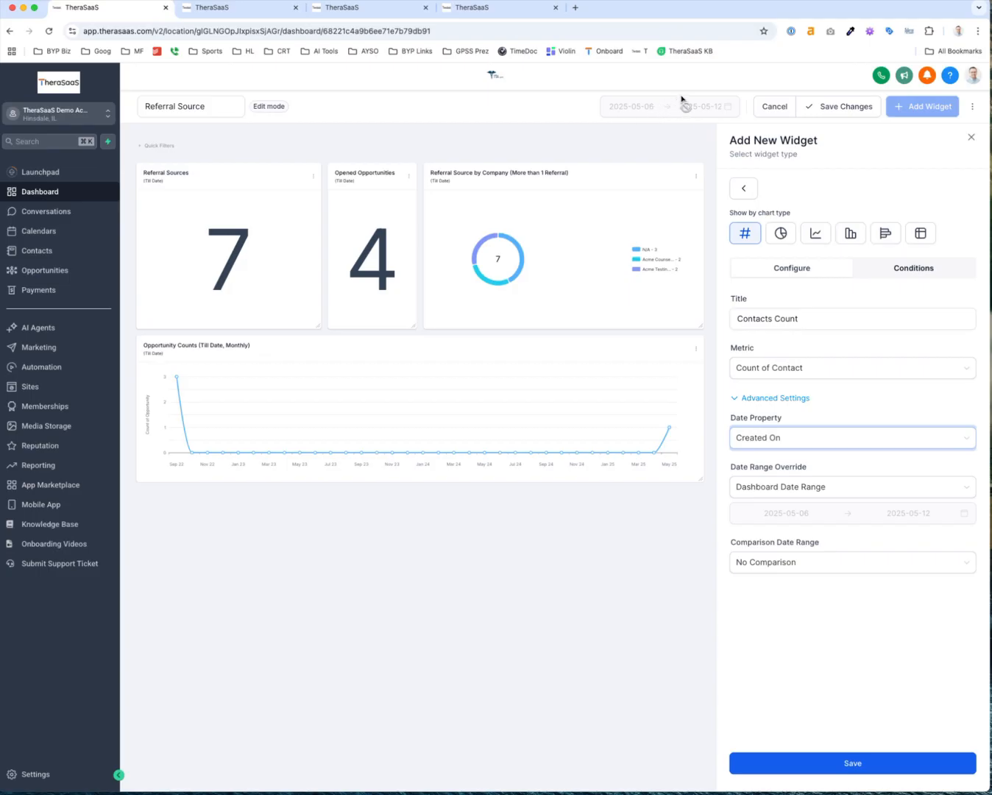
pyautogui.click(780, 563)
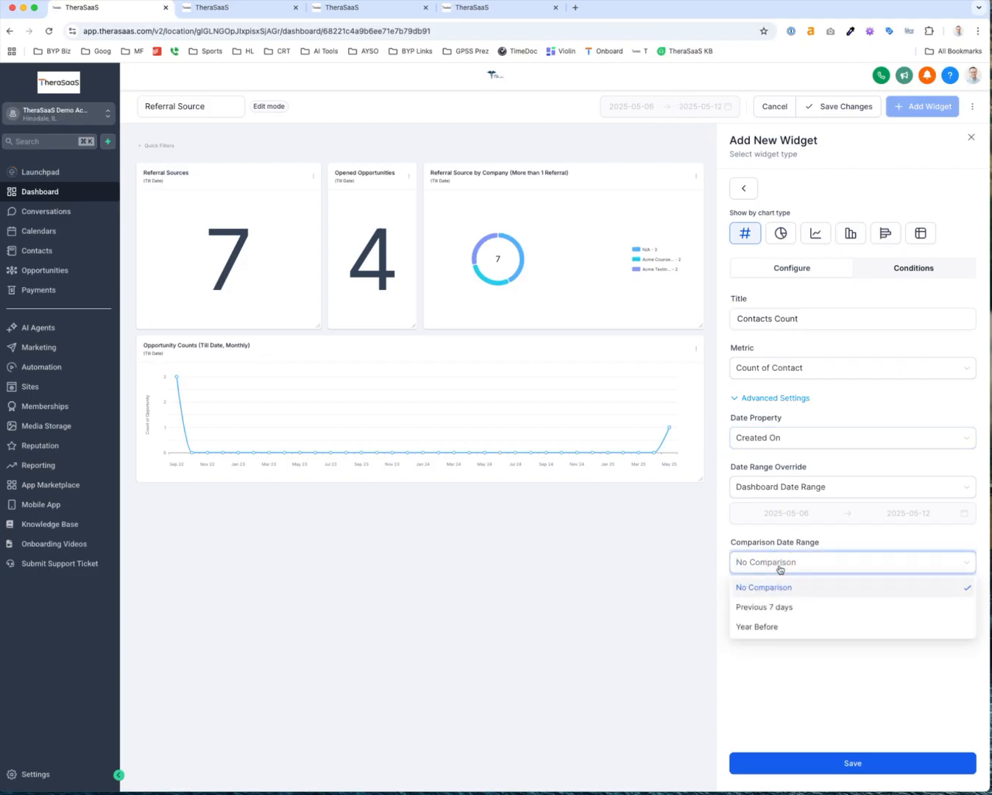
pyautogui.click(771, 628)
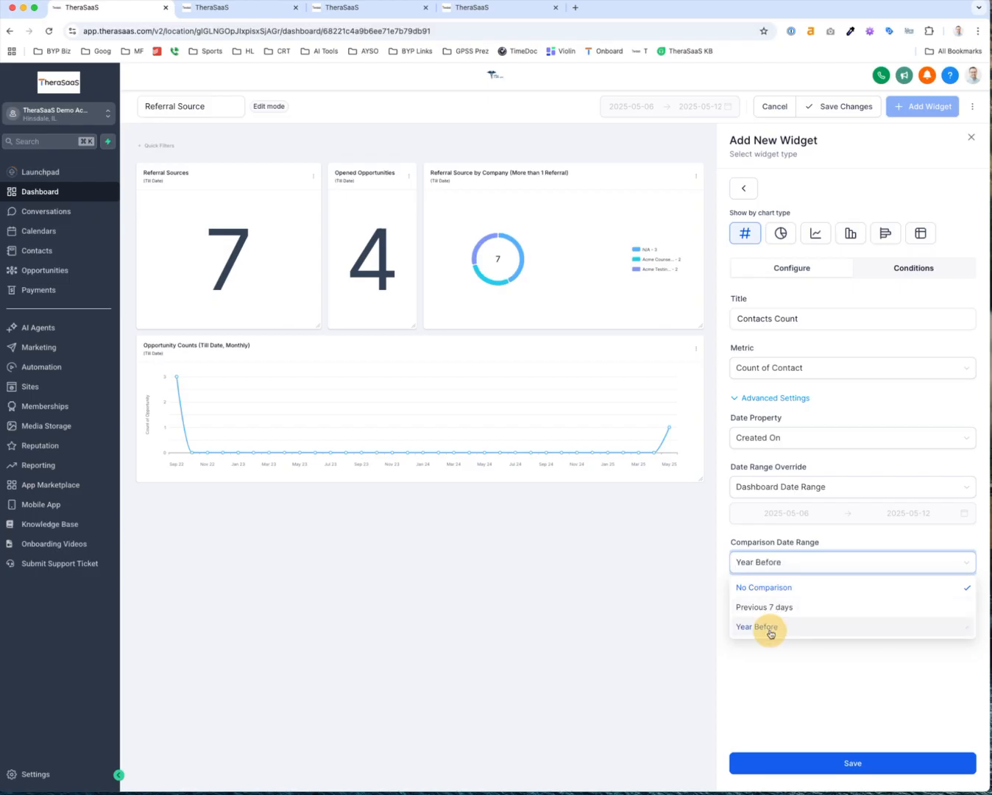
pyautogui.click(824, 762)
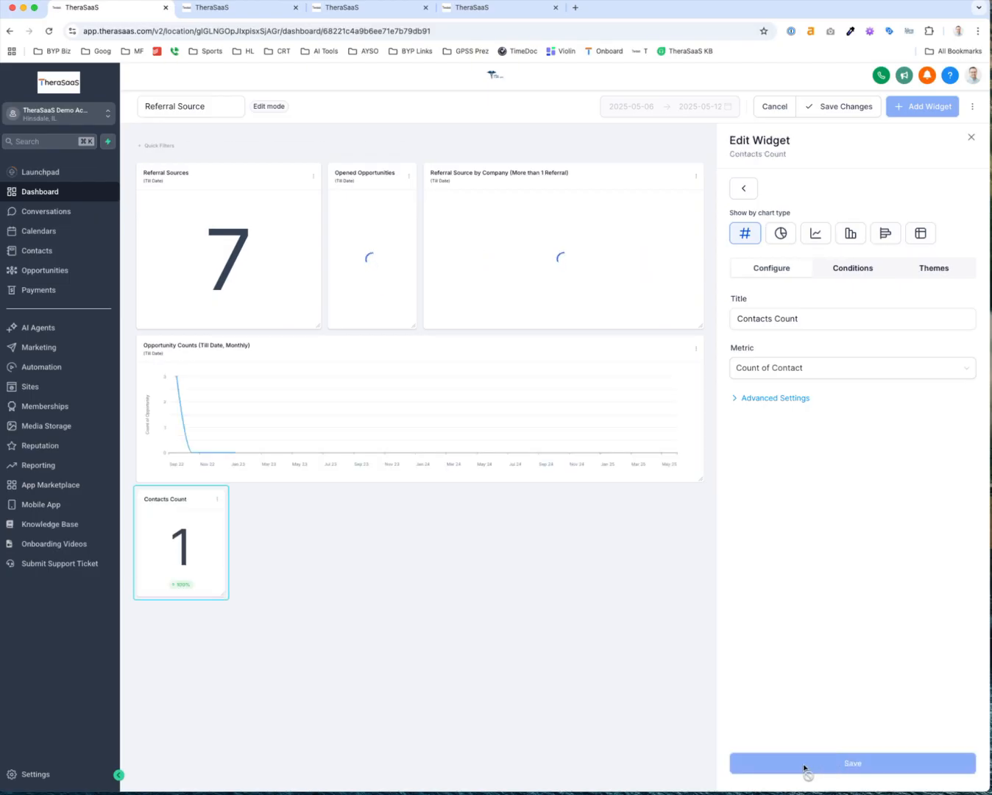
# Retitle the new widget 'Referral Sources (till date)'
pyautogui.scroll(5, 194, 551)
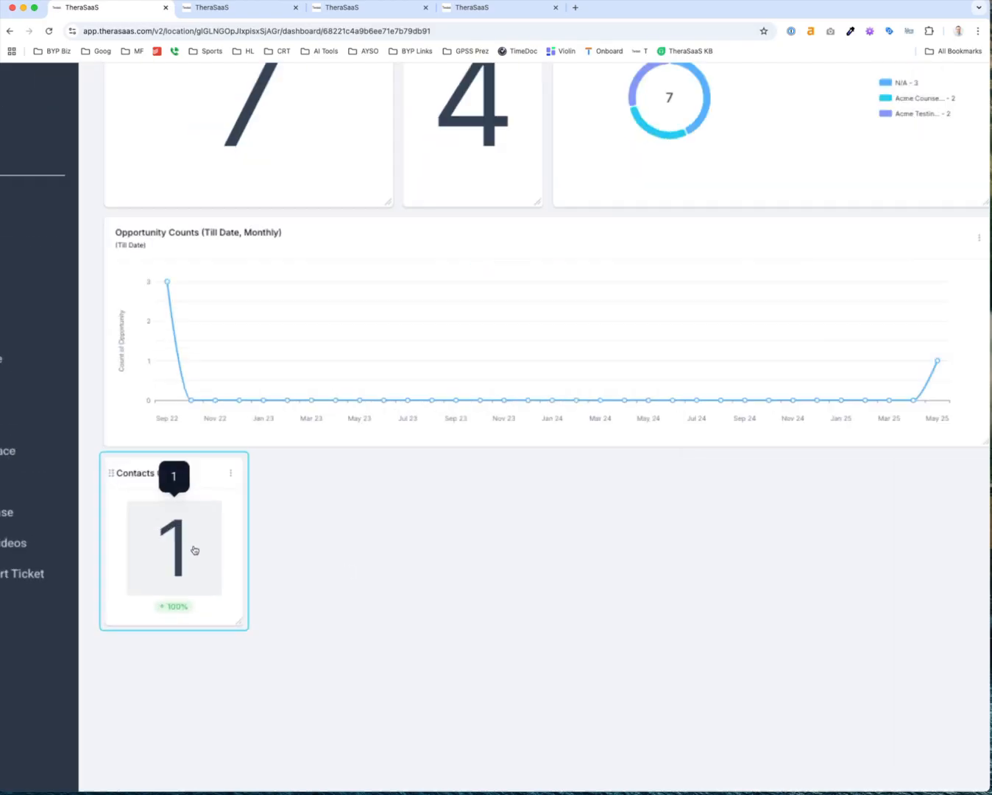
pyautogui.scroll(-3, 194, 550)
pyautogui.scroll(-3, 194, 551)
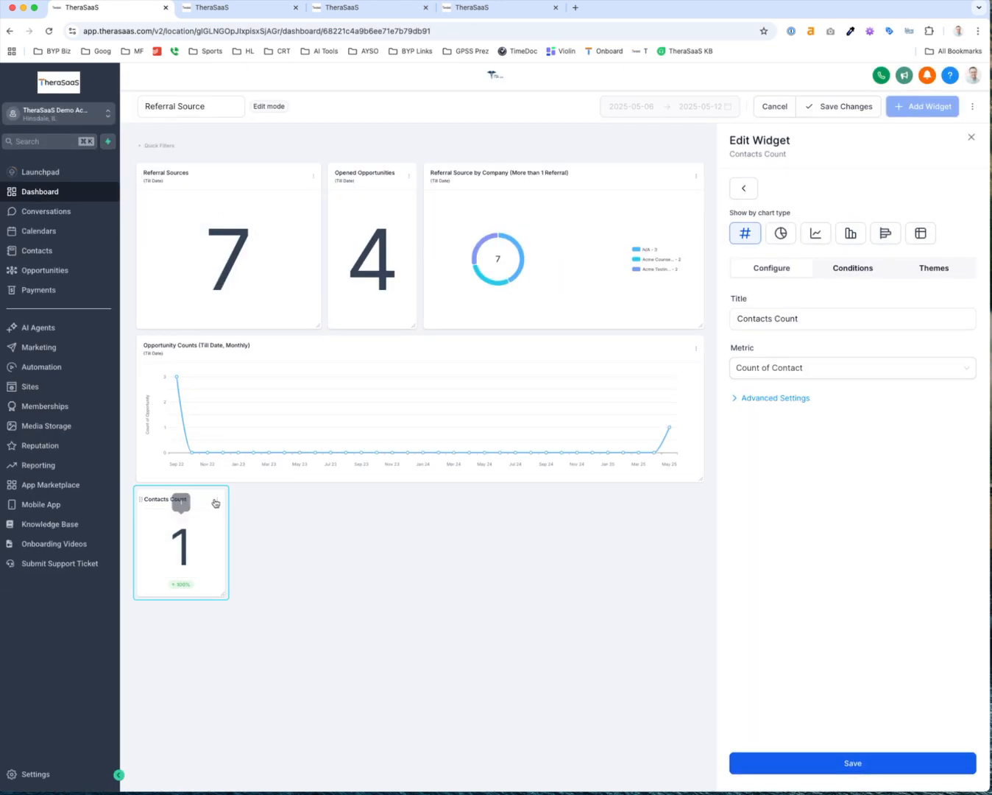
pyautogui.click(789, 318)
pyautogui.tripleClick(792, 318)
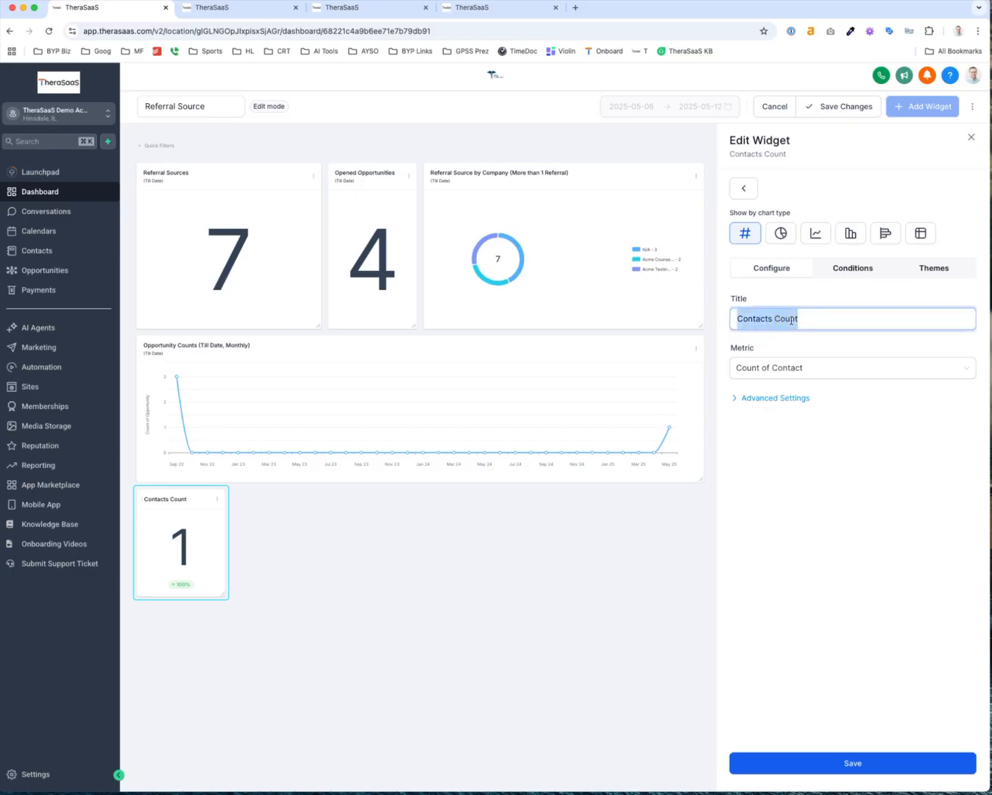
pyautogui.write('Referral Sources (till date')
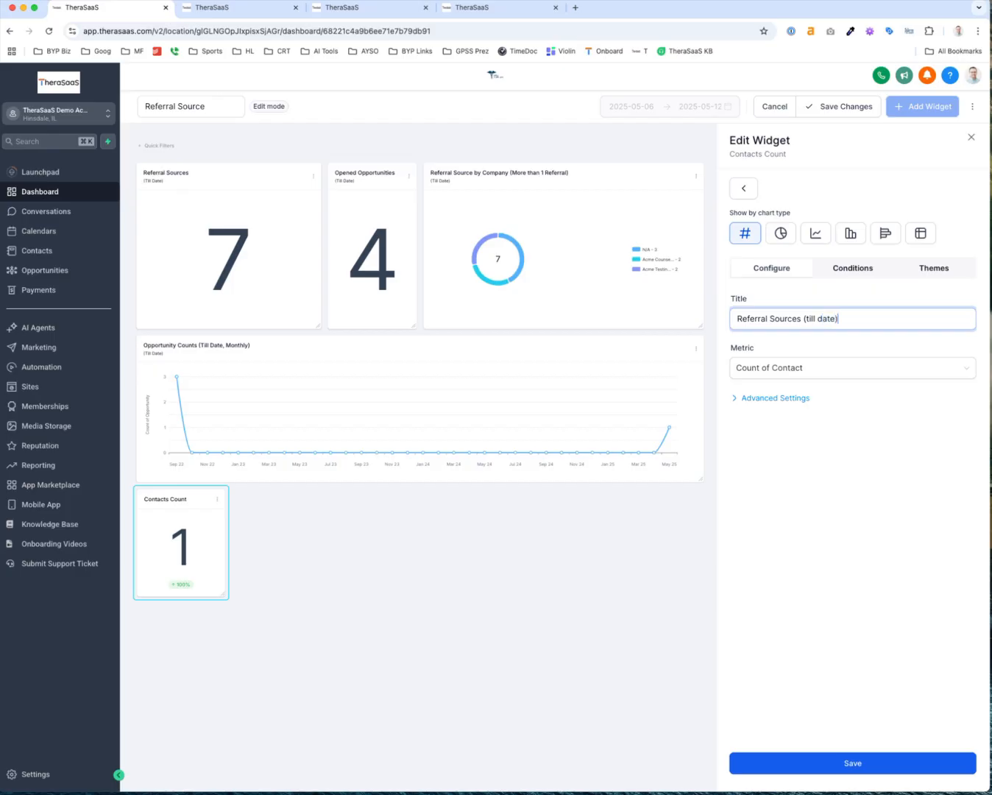
# Set the widget's Date Range Override to Till Date, then save the widget and dashboard
pyautogui.click(745, 402)
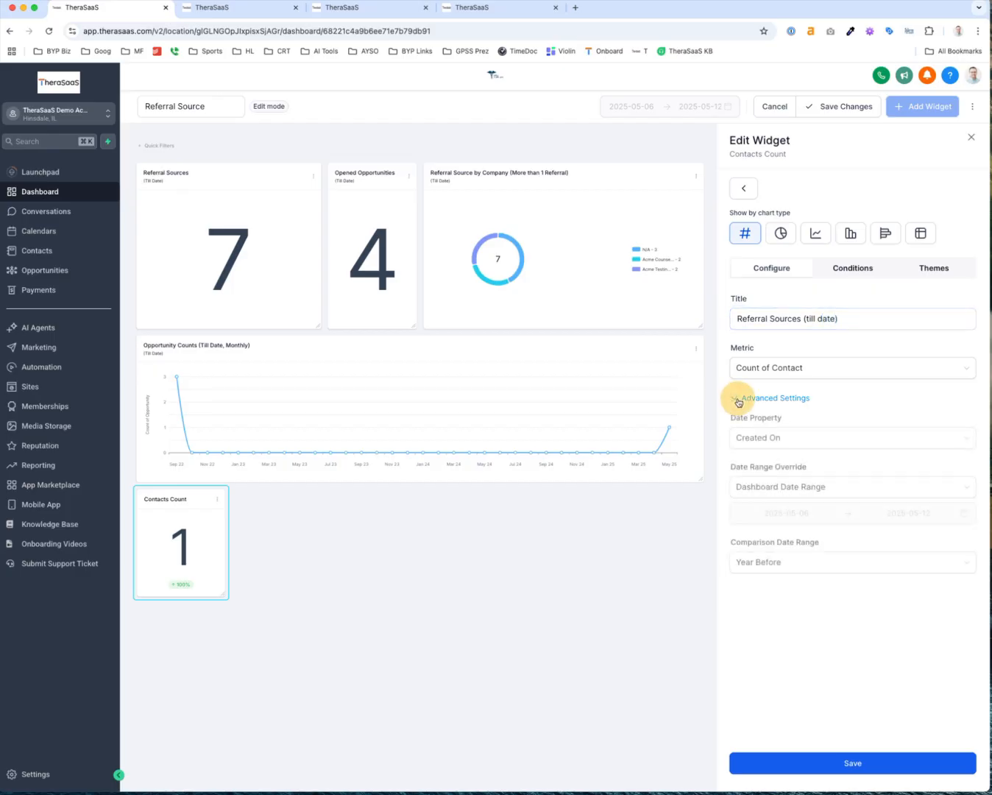
pyautogui.click(814, 494)
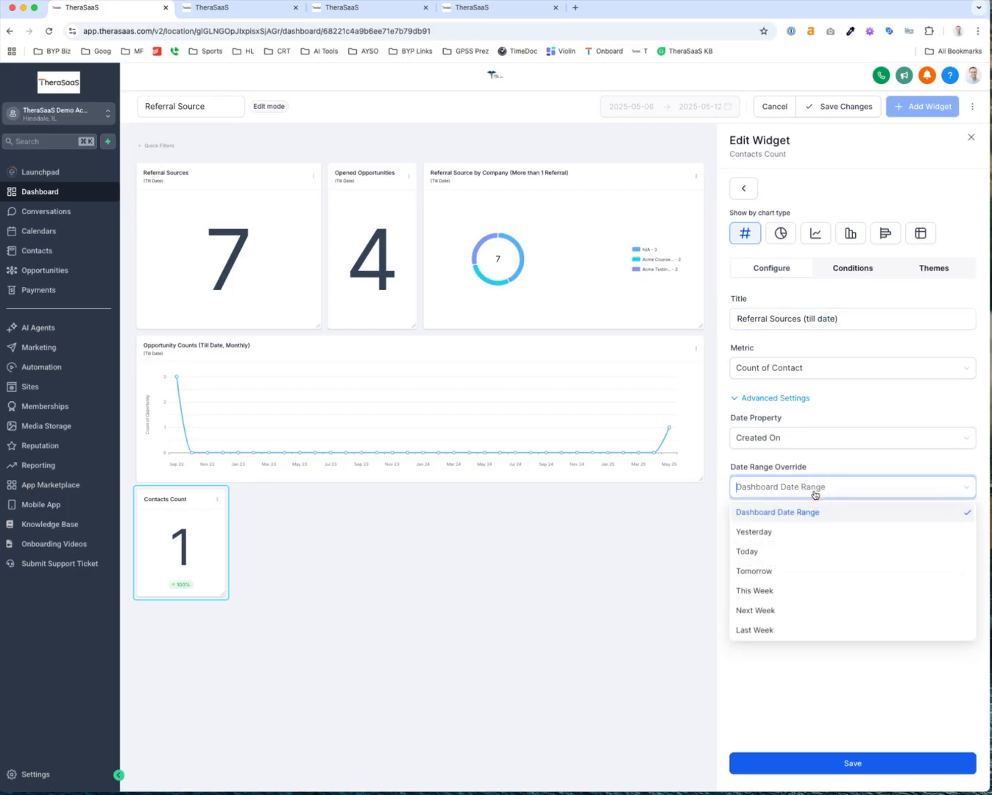
pyautogui.scroll(-5, 808, 595)
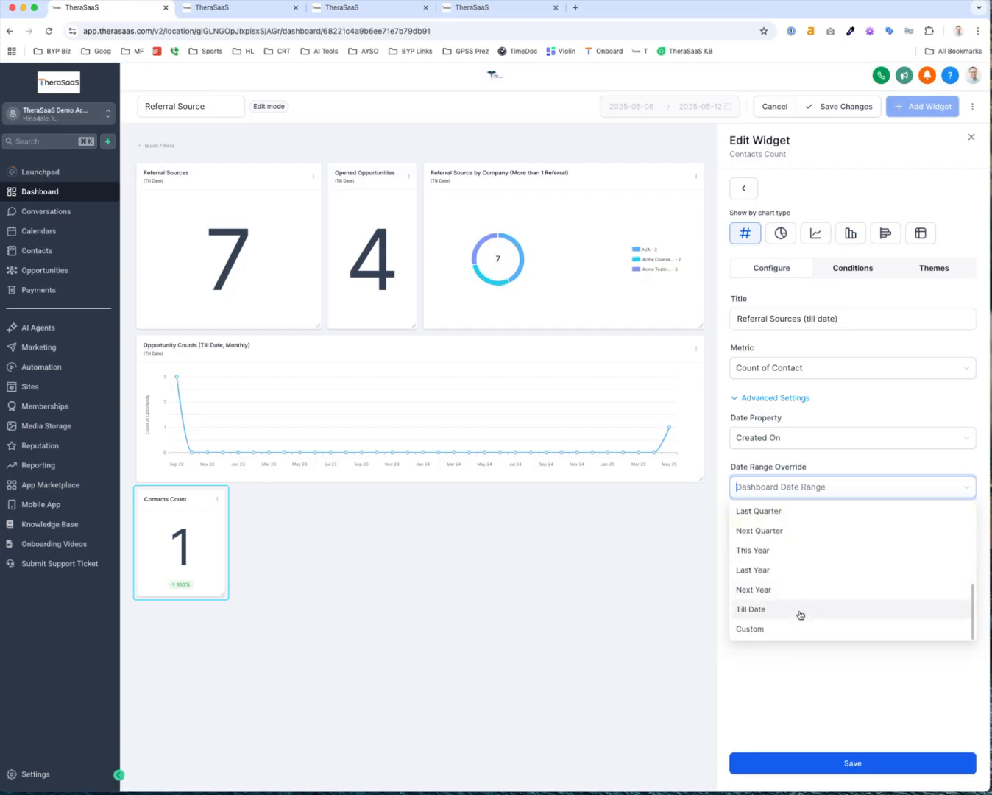
pyautogui.click(799, 611)
pyautogui.click(807, 770)
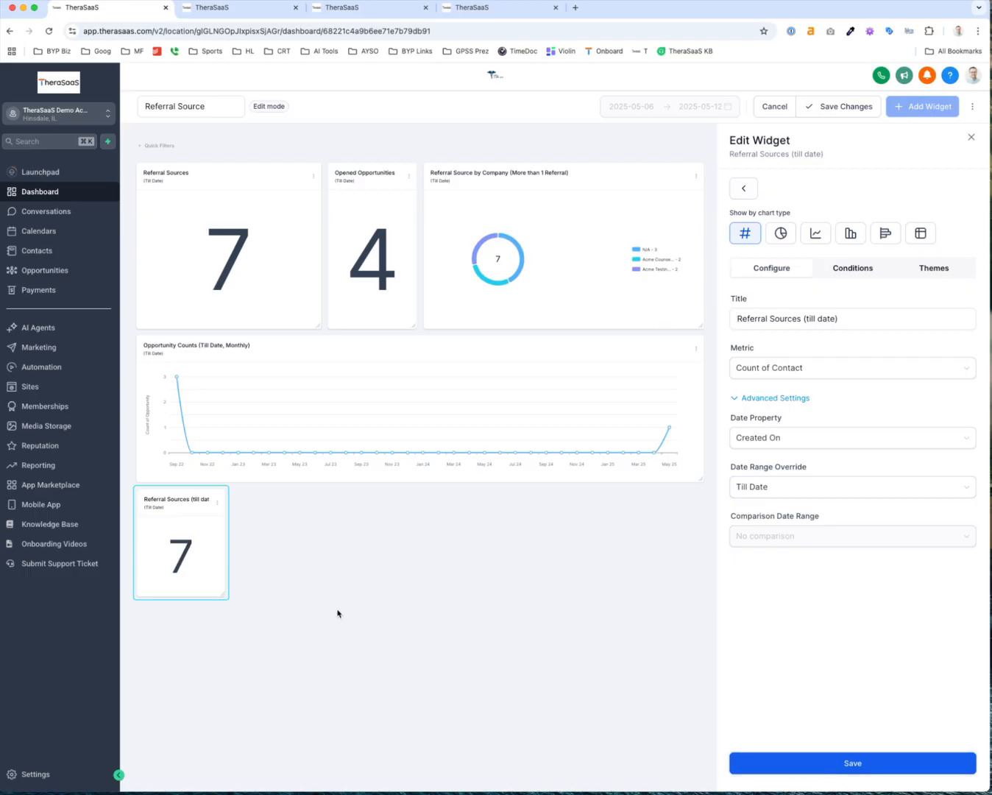
pyautogui.click(832, 107)
pyautogui.scroll(-2, 168, 561)
pyautogui.scroll(4, 199, 693)
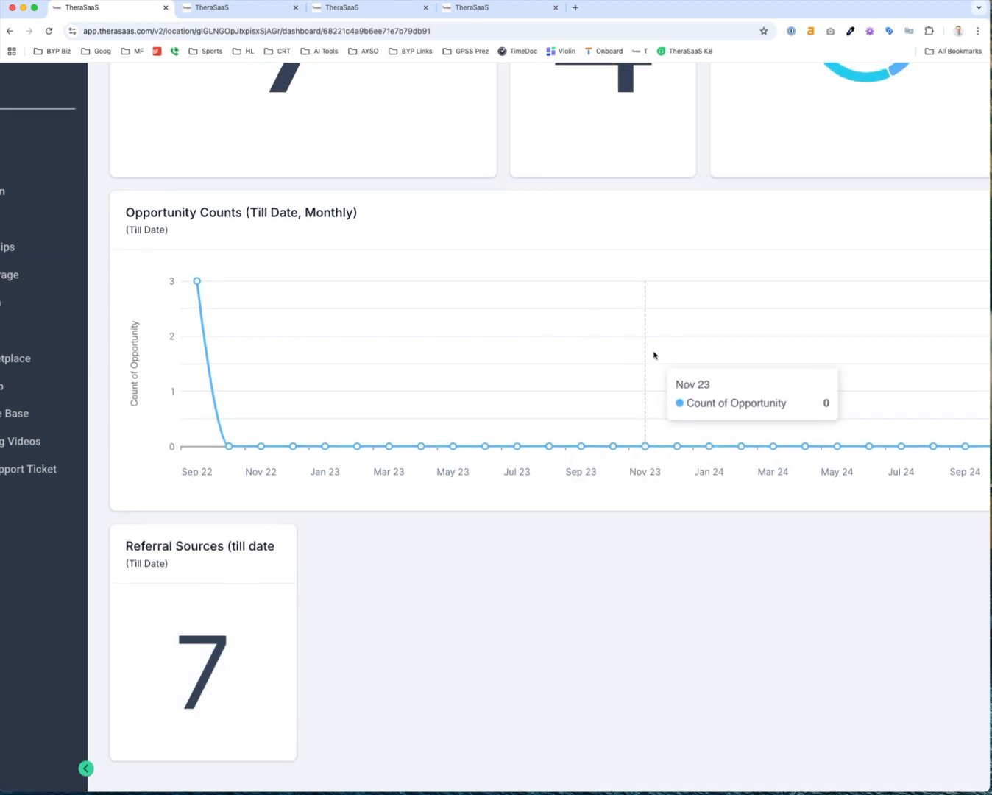
pyautogui.scroll(-4, 247, 577)
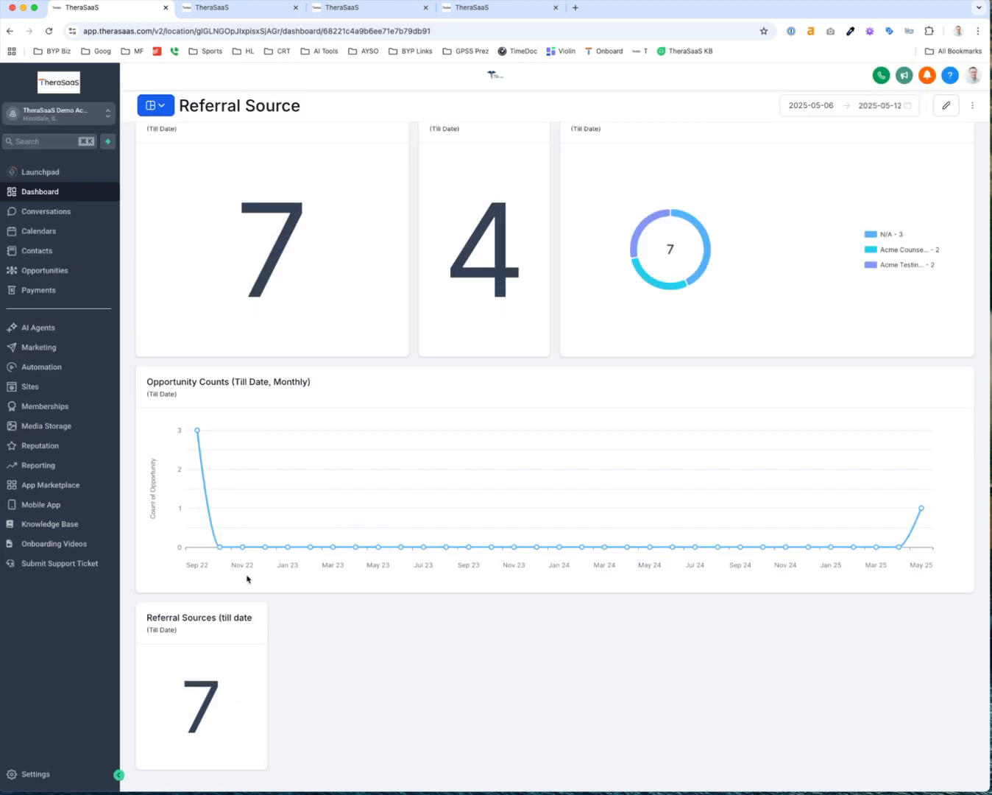
# Check the contact records behind the count of 7, then return to editing the dashboard
pyautogui.click(199, 700)
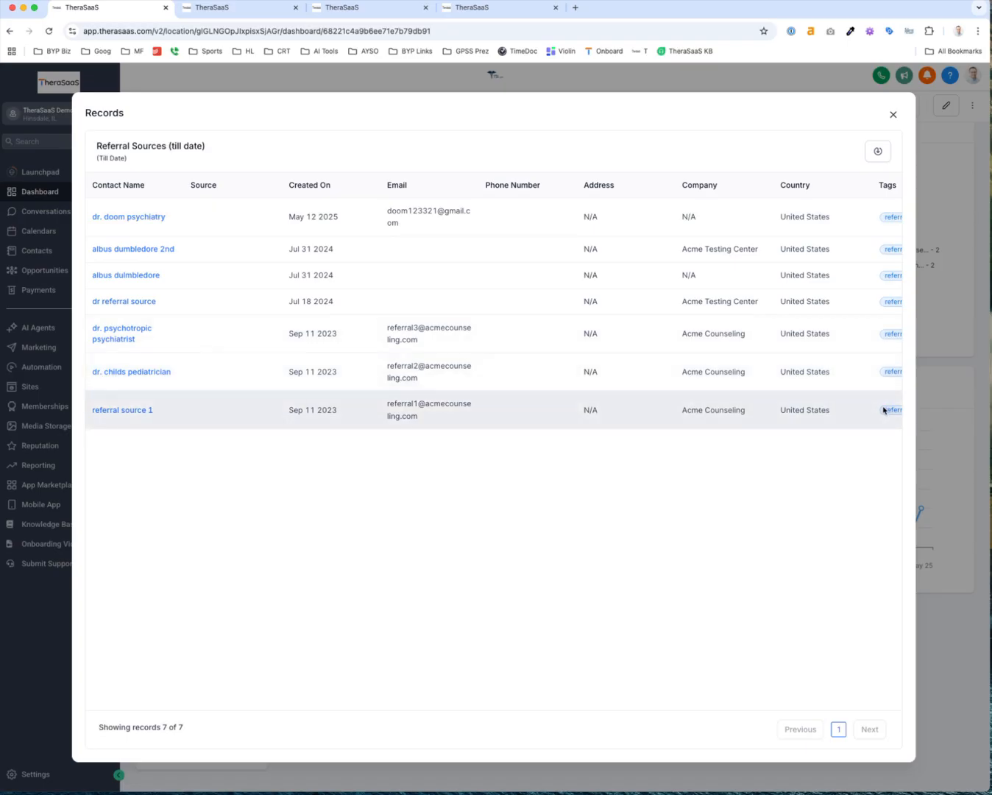
pyautogui.click(893, 114)
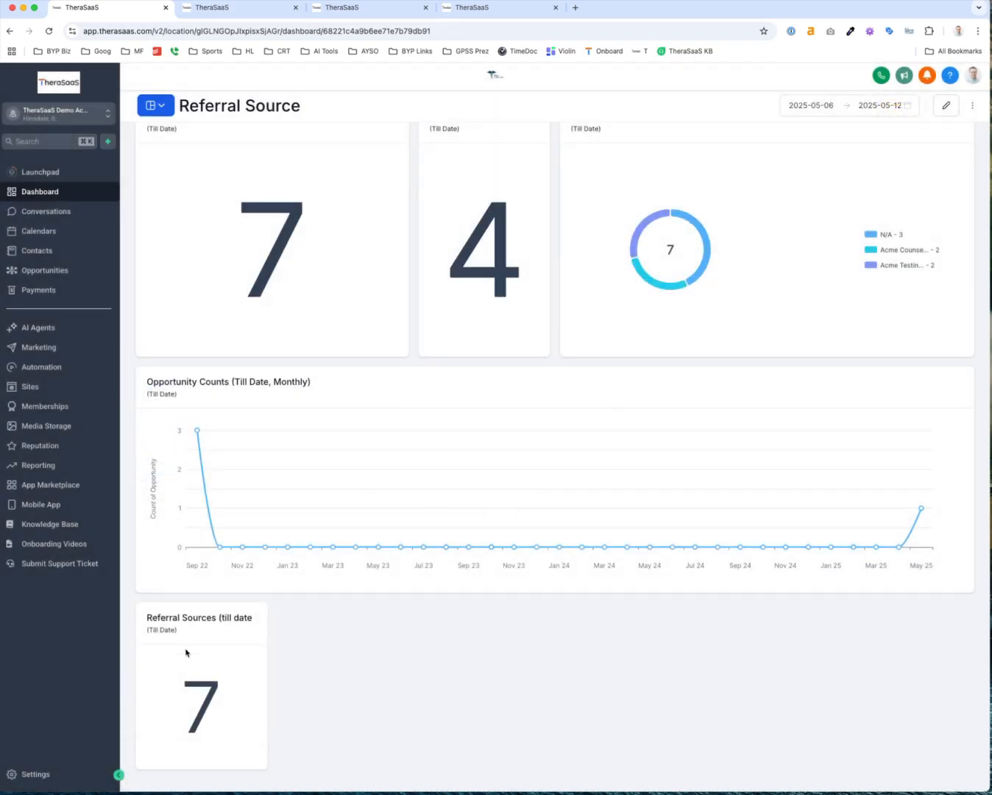
pyautogui.click(949, 108)
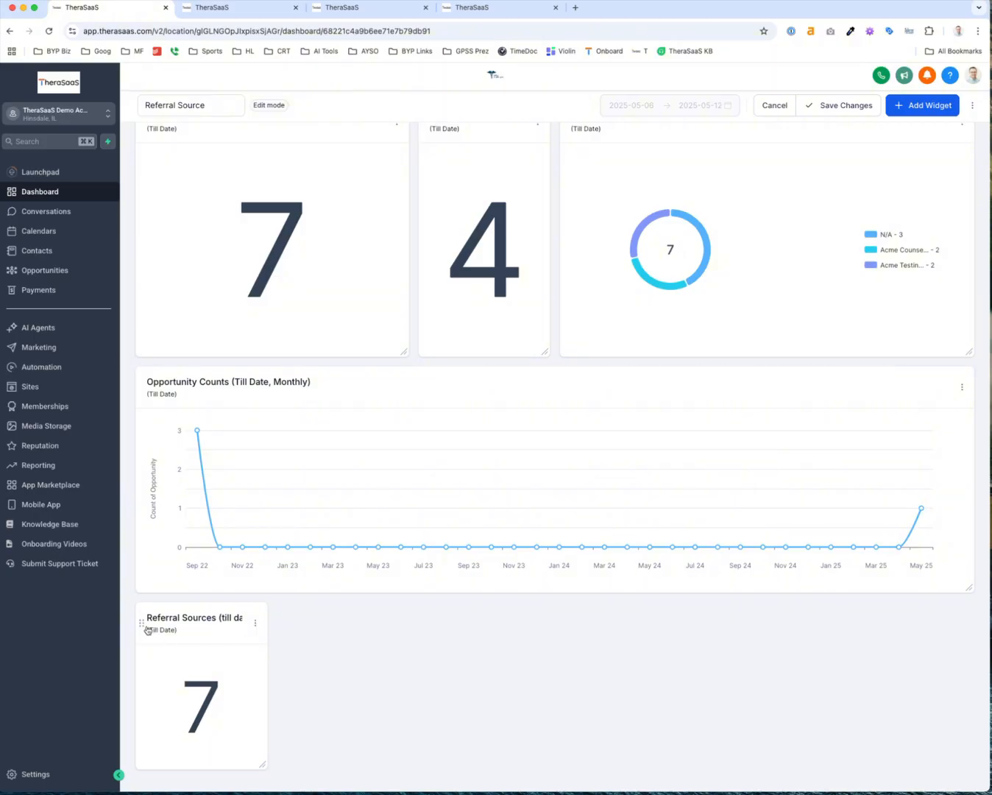
# Move Referral Sources (till date) top-left, enlarge it, and delete the old Referral Sources widget
pyautogui.moveTo(147, 631); pyautogui.dragTo(184, 189)
pyautogui.moveTo(264, 322); pyautogui.dragTo(406, 410)
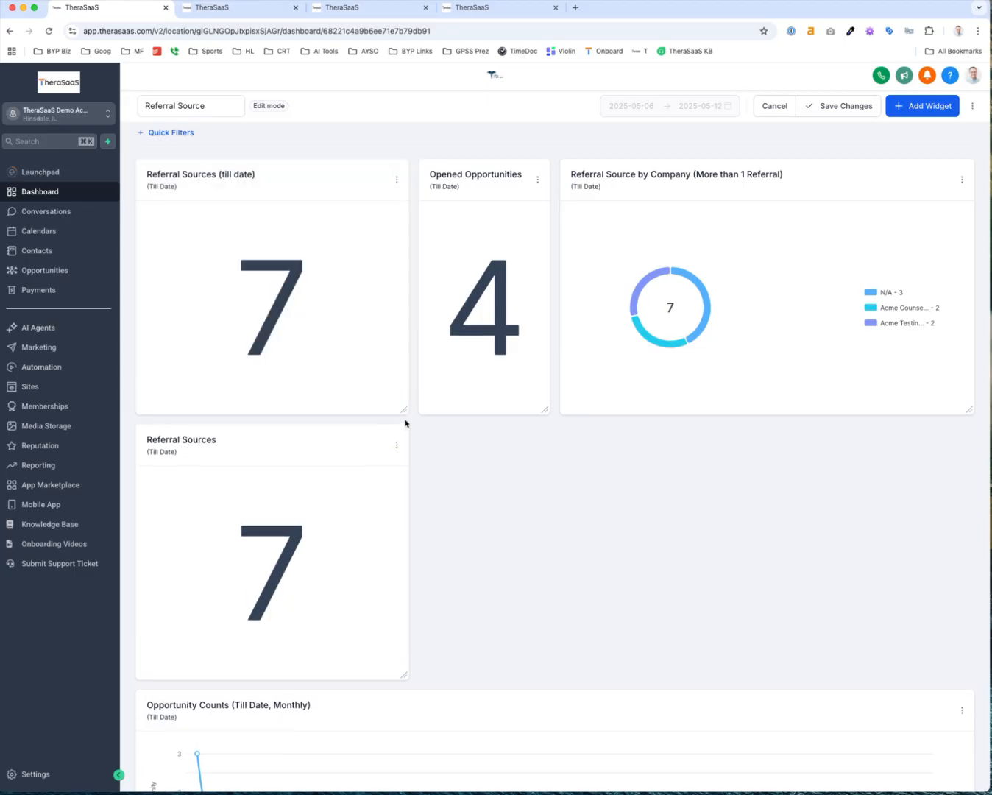
pyautogui.click(396, 446)
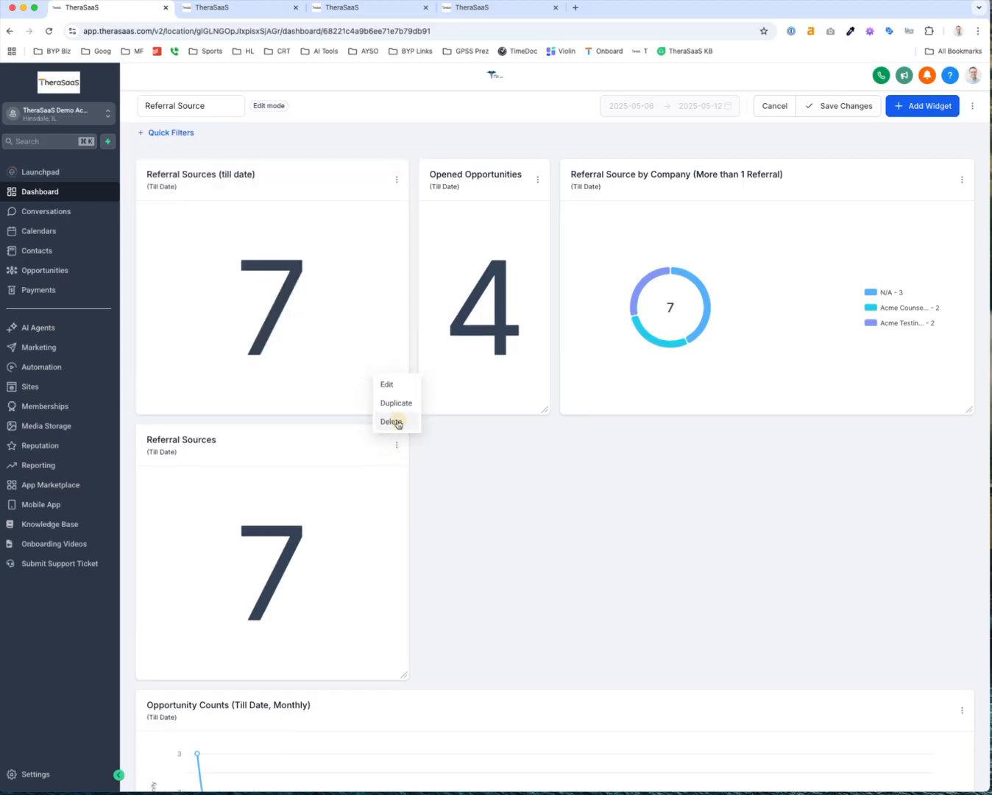
pyautogui.click(397, 423)
pyautogui.click(483, 189)
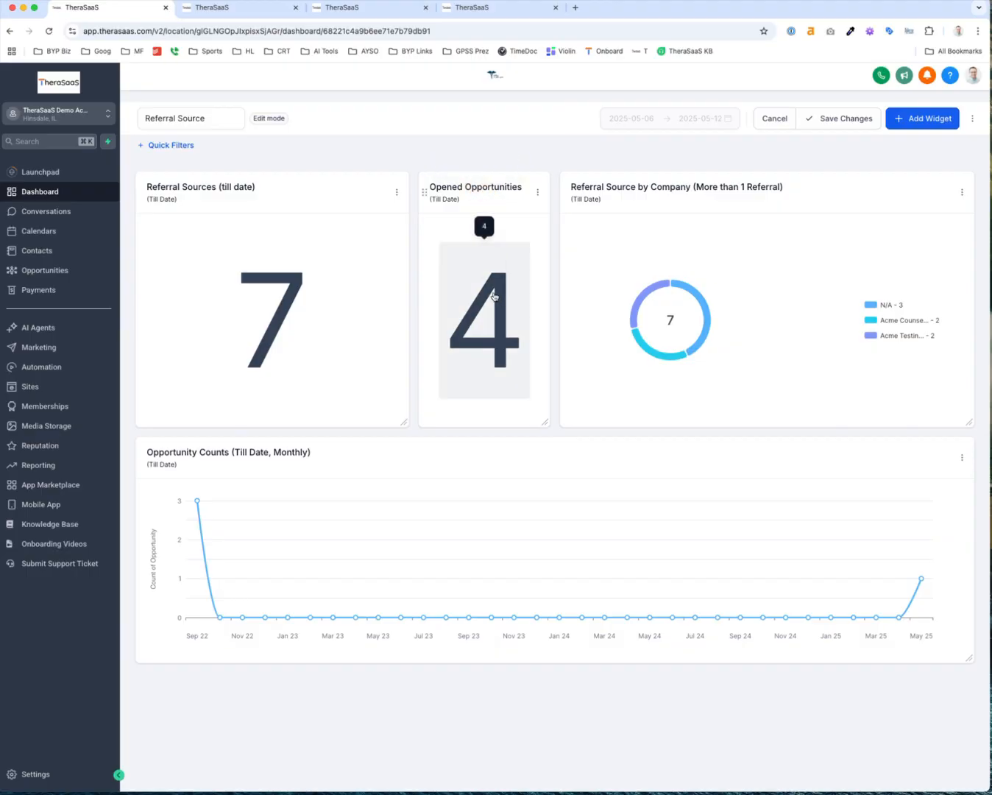
pyautogui.click(537, 192)
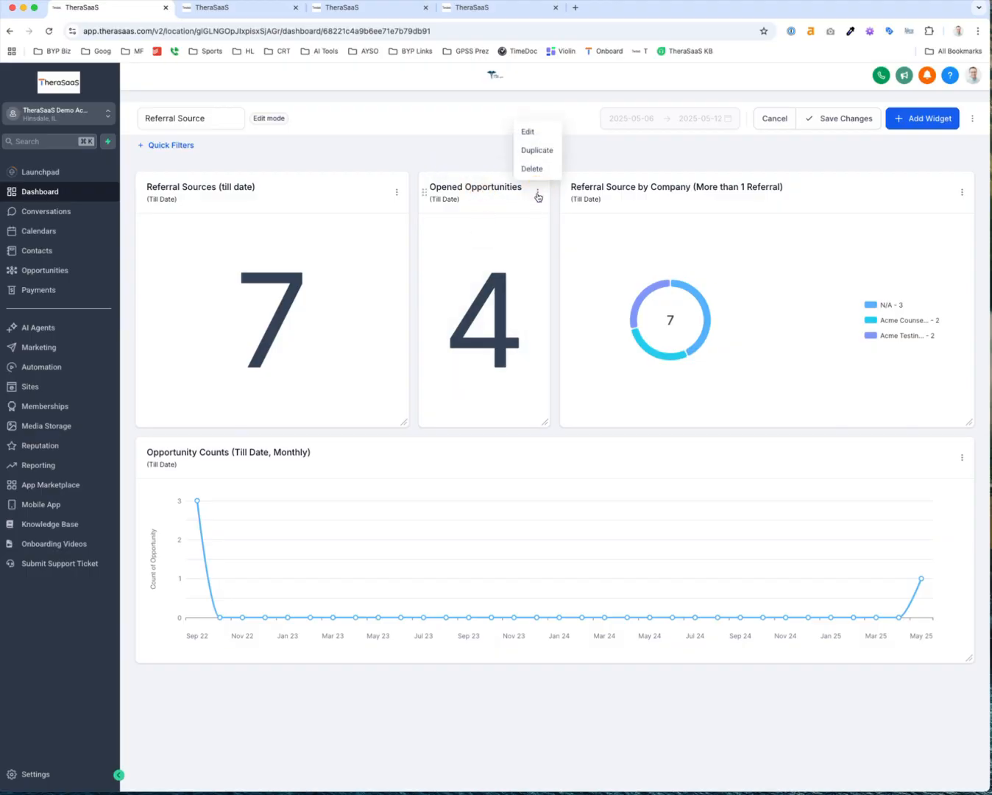
pyautogui.click(531, 132)
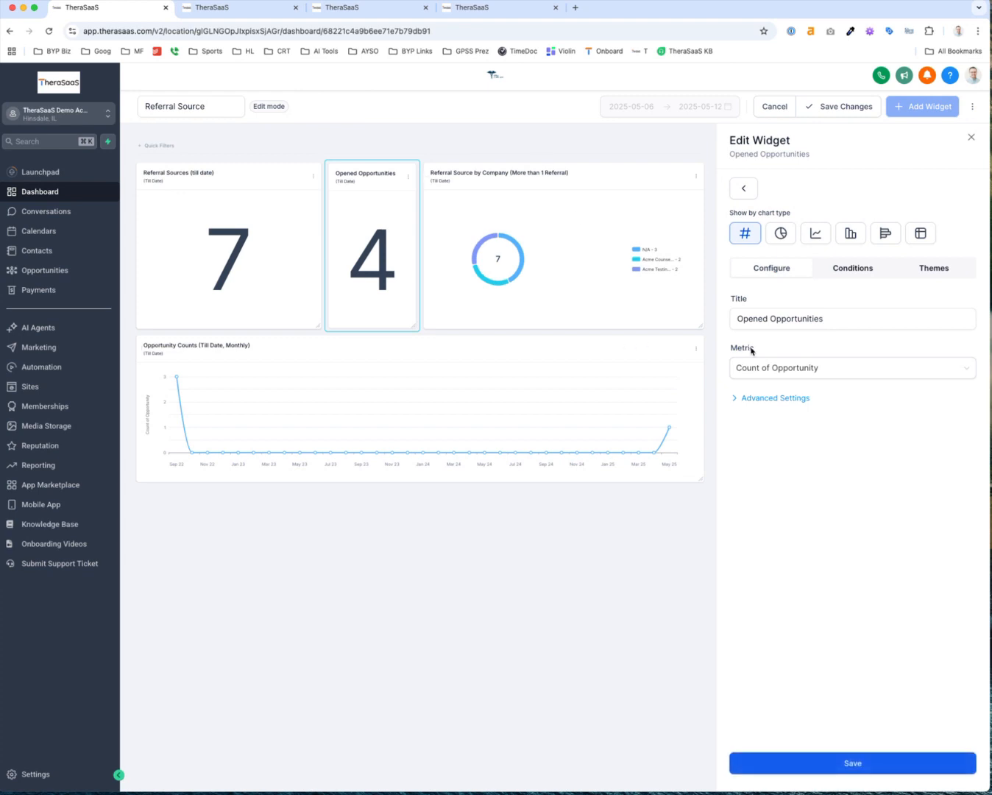
pyautogui.click(838, 270)
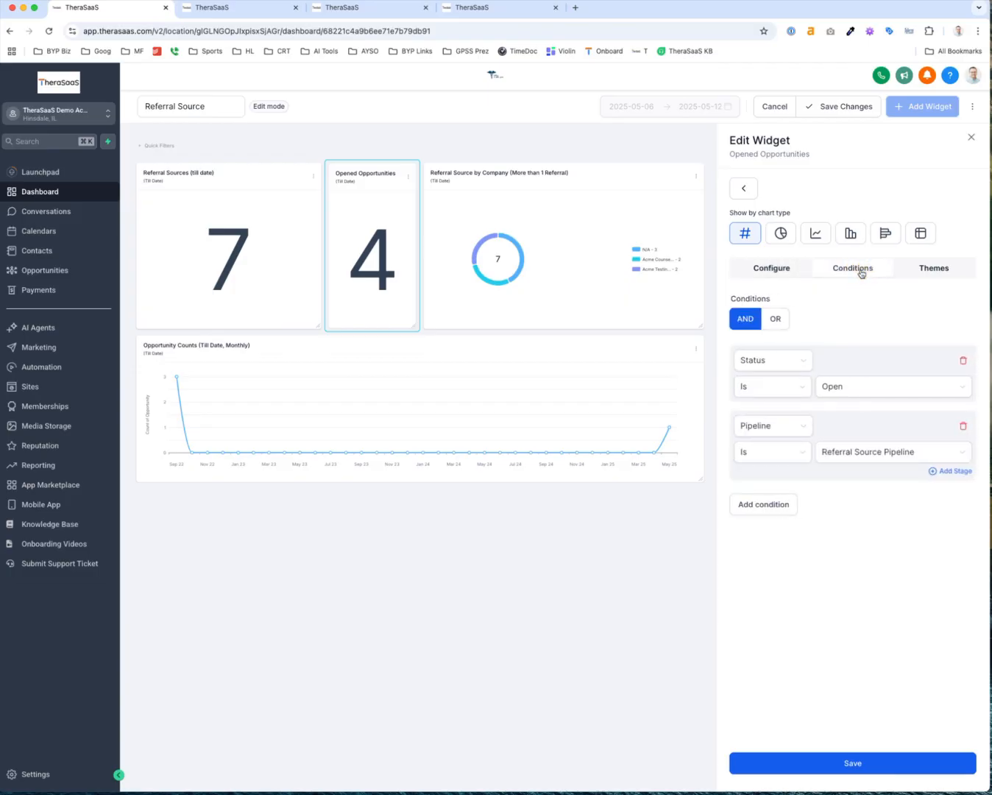
pyautogui.scroll(5, 765, 364)
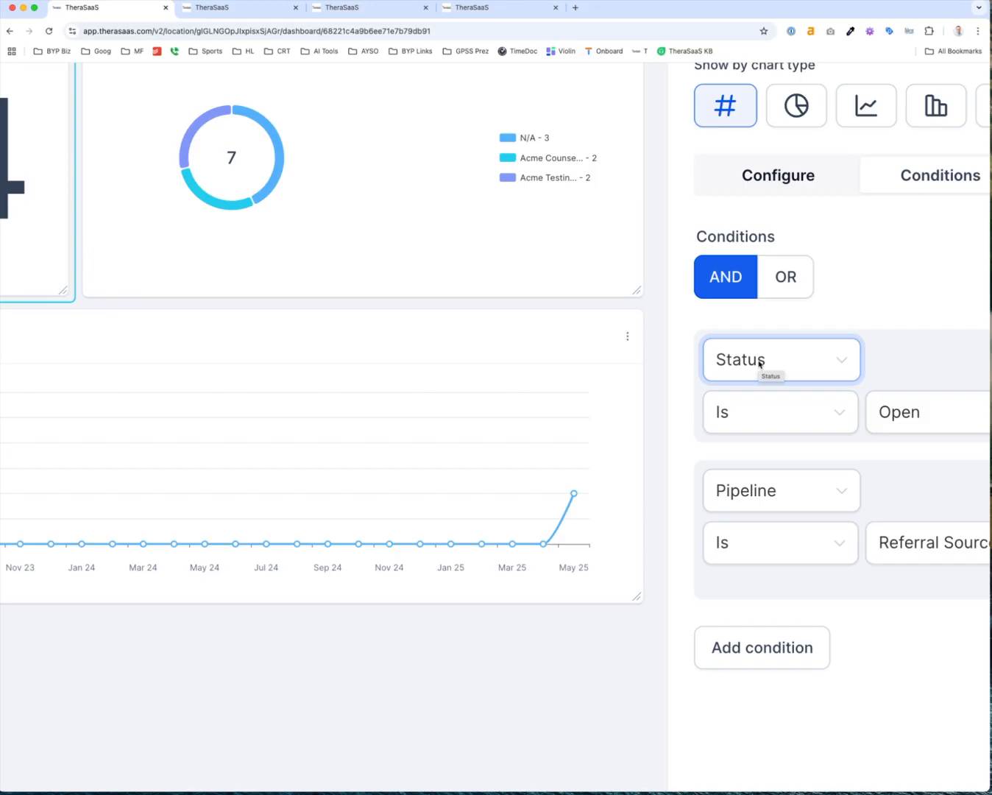
pyautogui.scroll(-5, 759, 363)
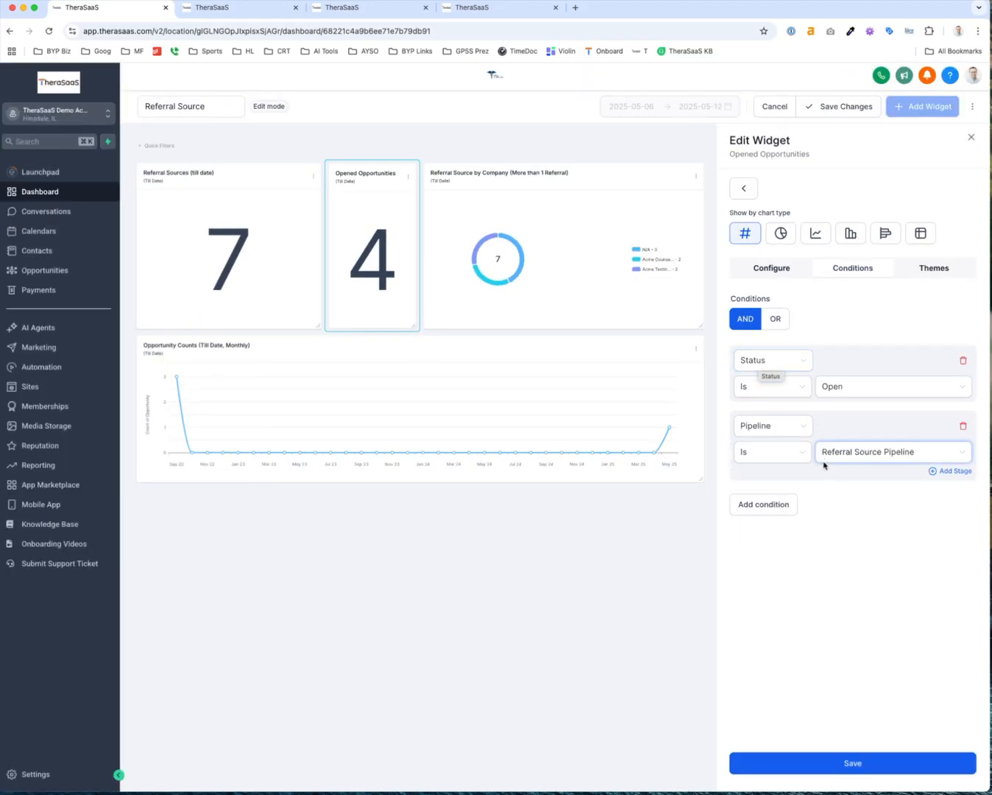
pyautogui.scroll(5, 824, 457)
pyautogui.scroll(-5, 865, 453)
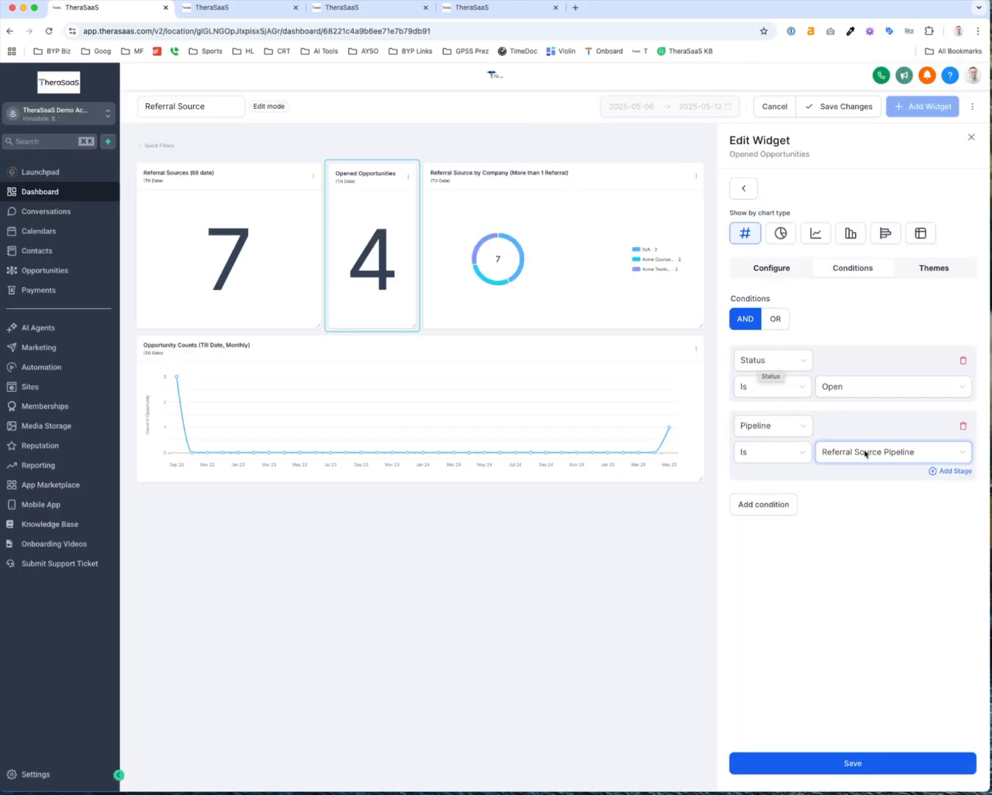
pyautogui.click(964, 425)
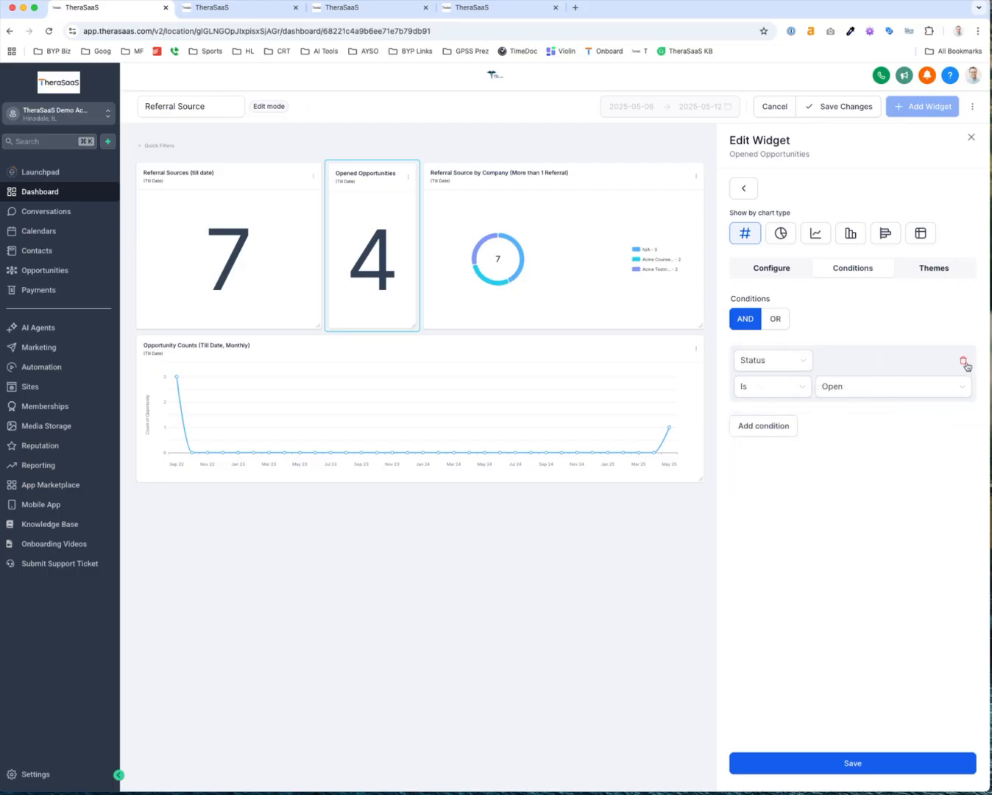
pyautogui.click(963, 360)
pyautogui.click(769, 305)
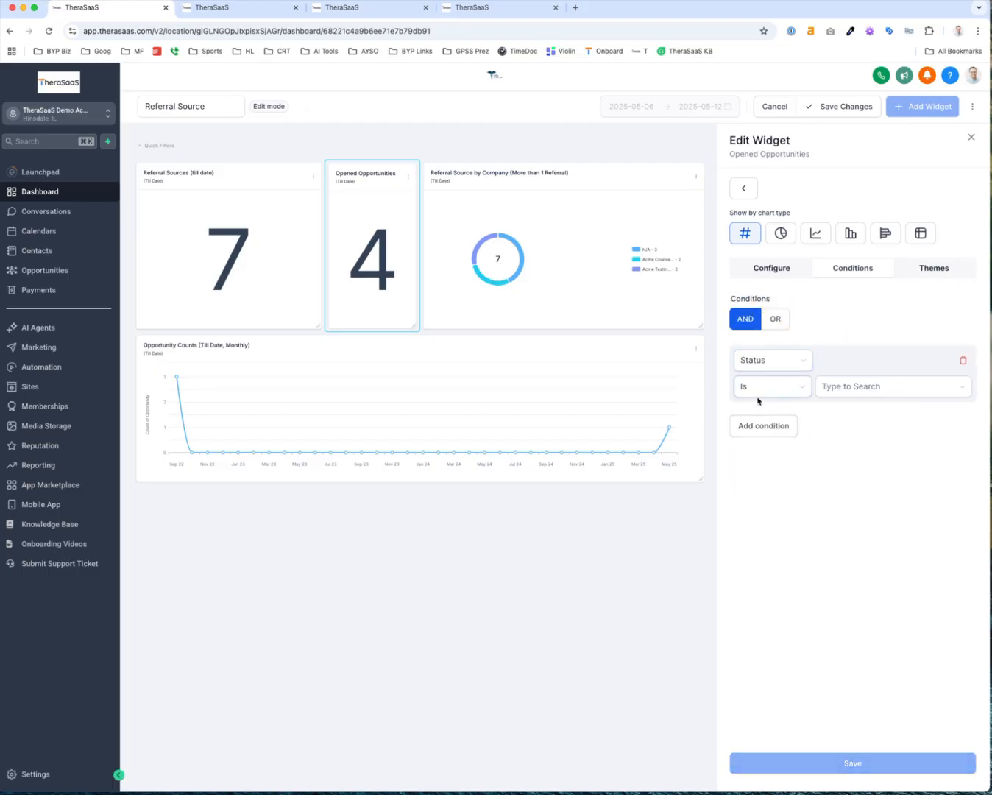
pyautogui.click(831, 389)
pyautogui.click(838, 415)
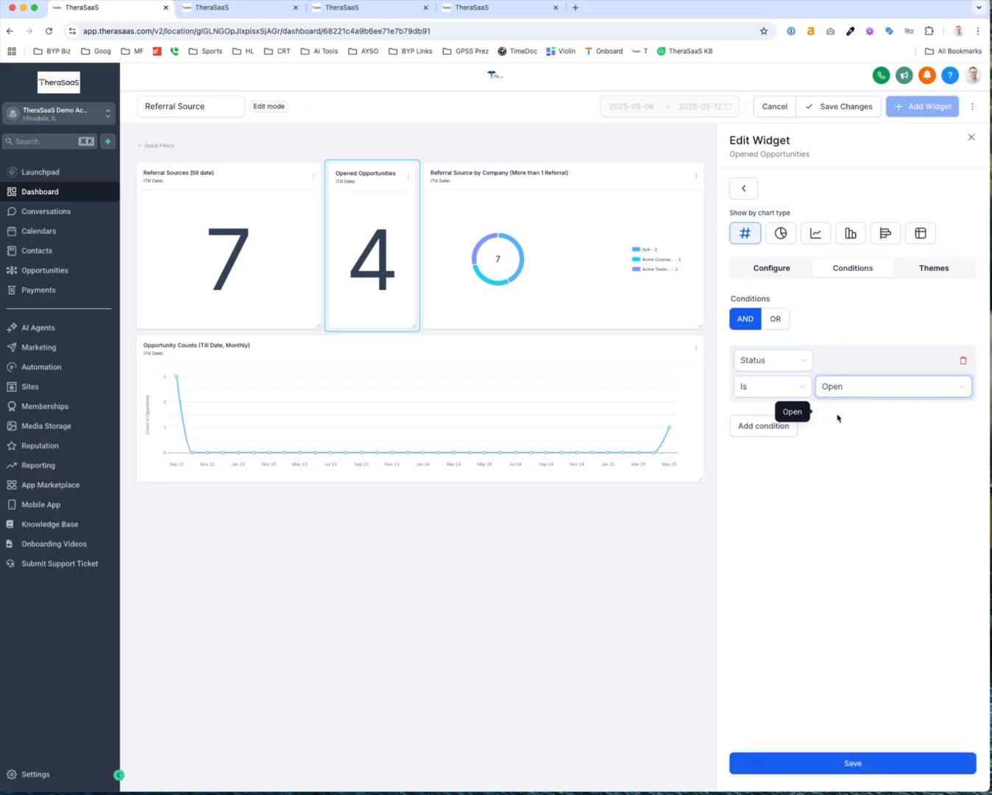
pyautogui.click(766, 433)
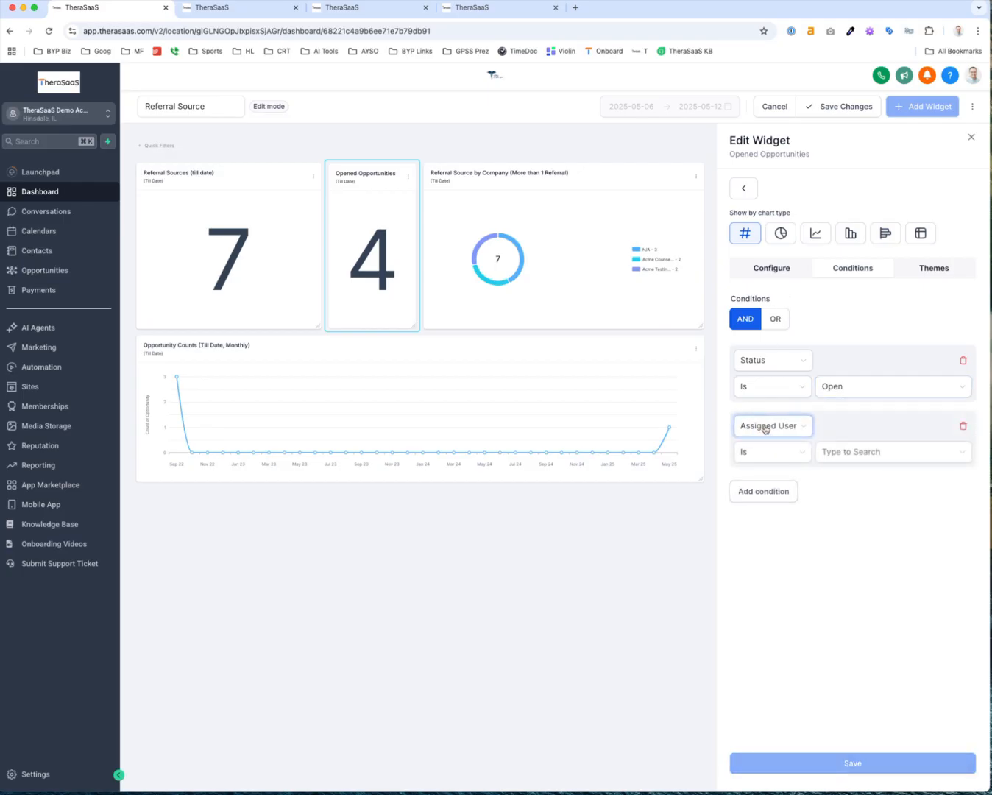
pyautogui.click(766, 426)
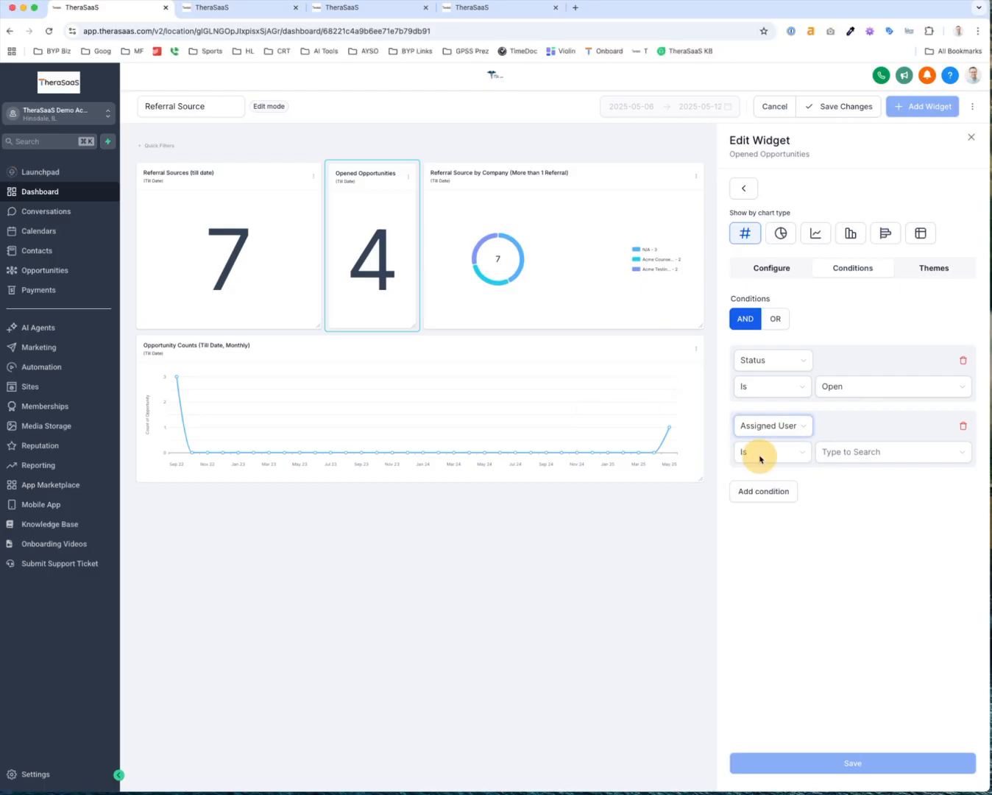
pyautogui.click(771, 426)
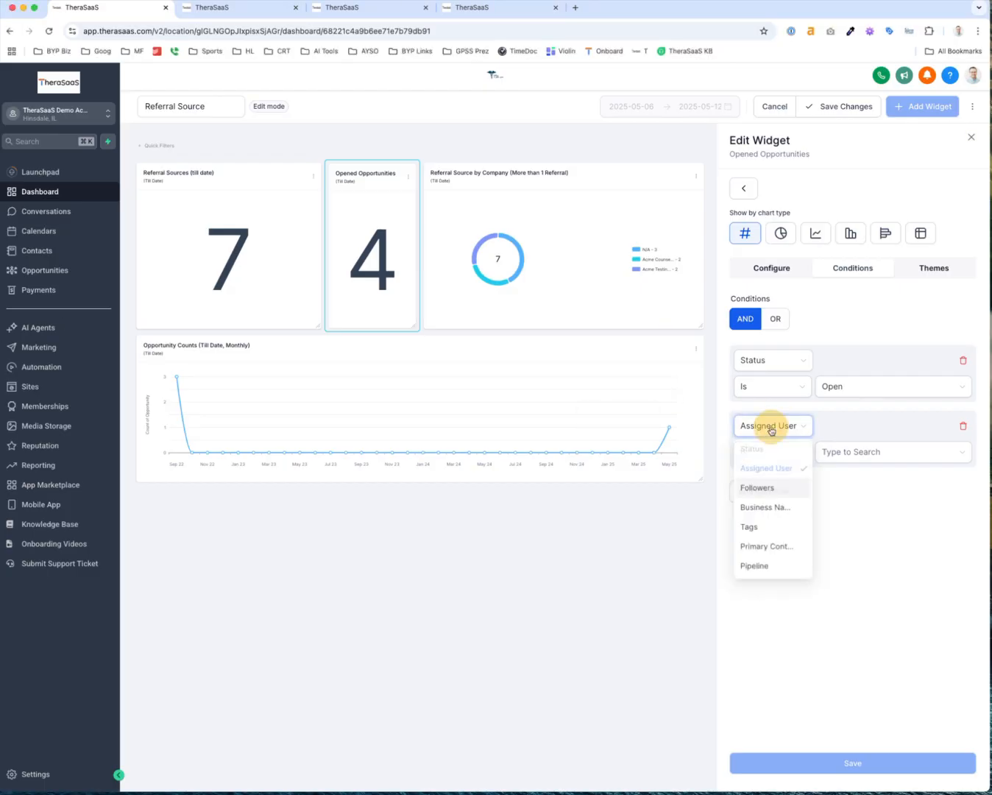
pyautogui.scroll(-1, 773, 542)
pyautogui.click(763, 560)
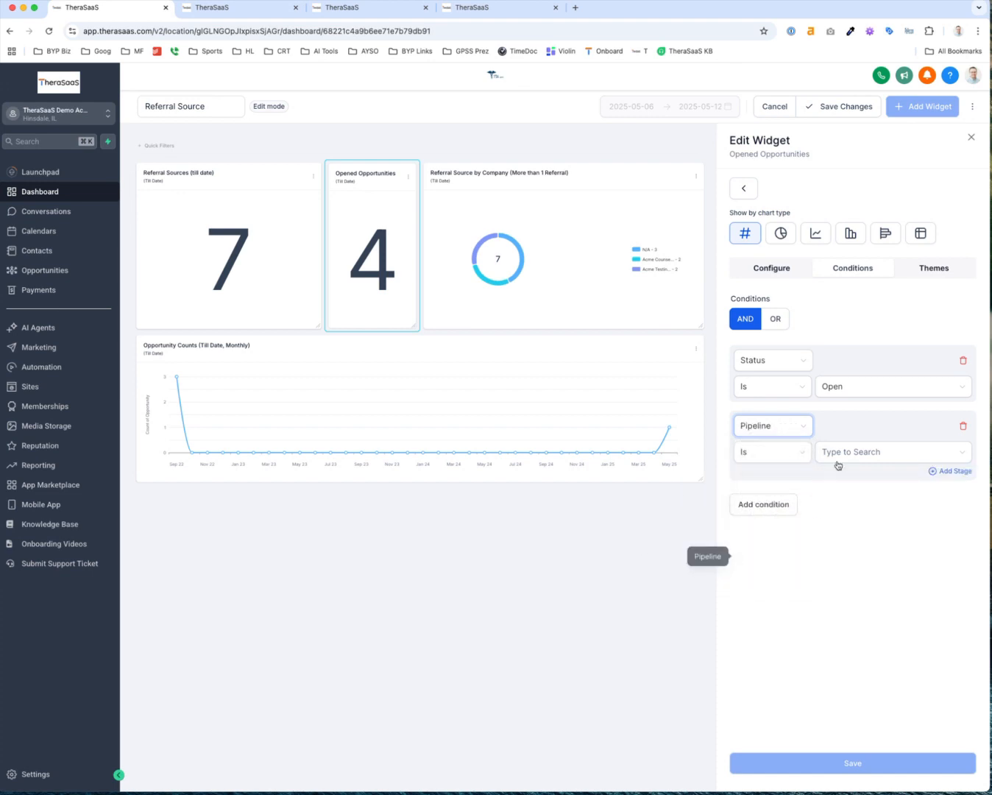
pyautogui.click(840, 452)
pyautogui.click(854, 596)
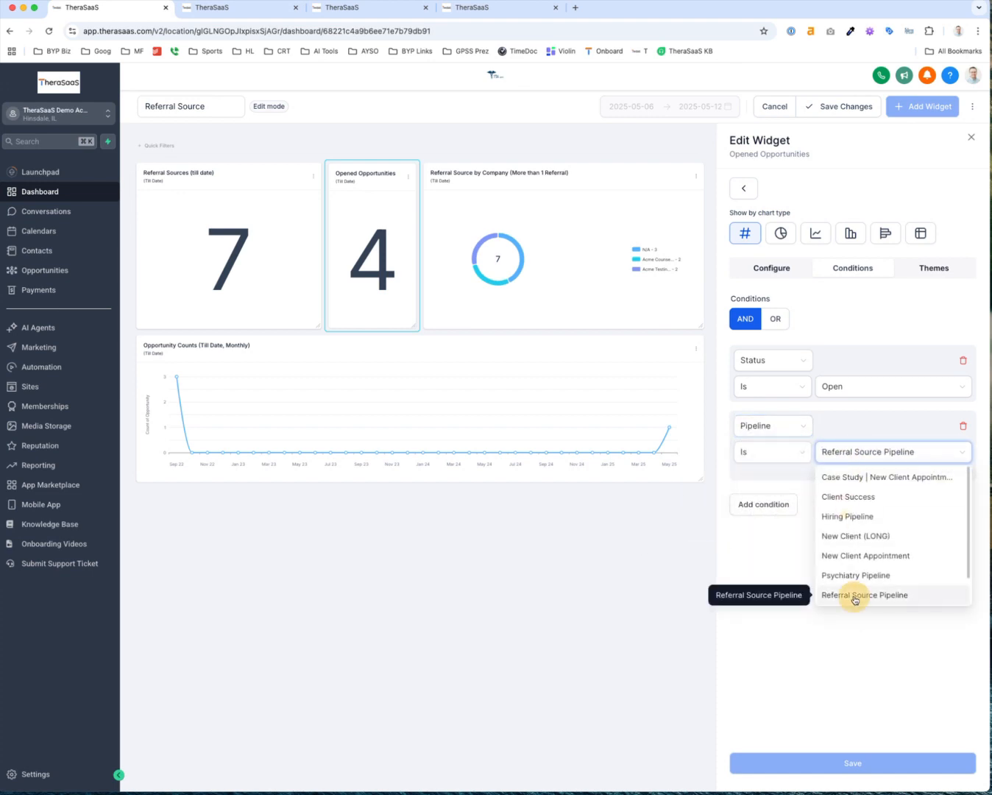
pyautogui.click(837, 763)
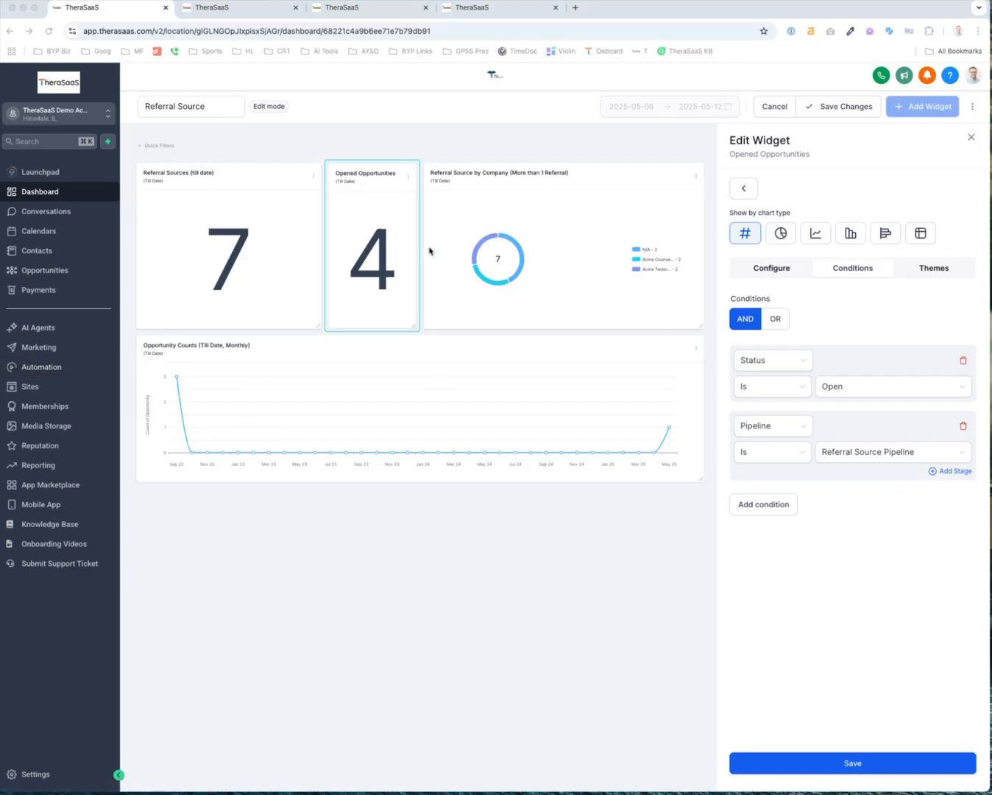
pyautogui.click(971, 139)
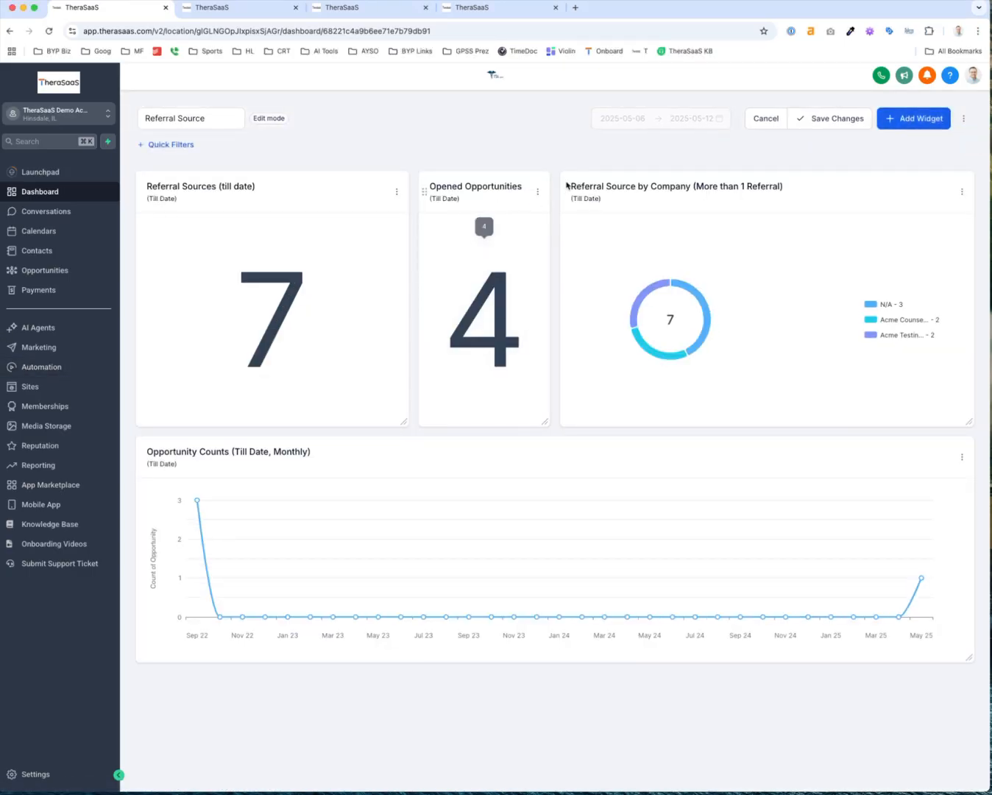
# Add an Opened Opportunities widget that keeps the dashboard date range
pyautogui.click(920, 118)
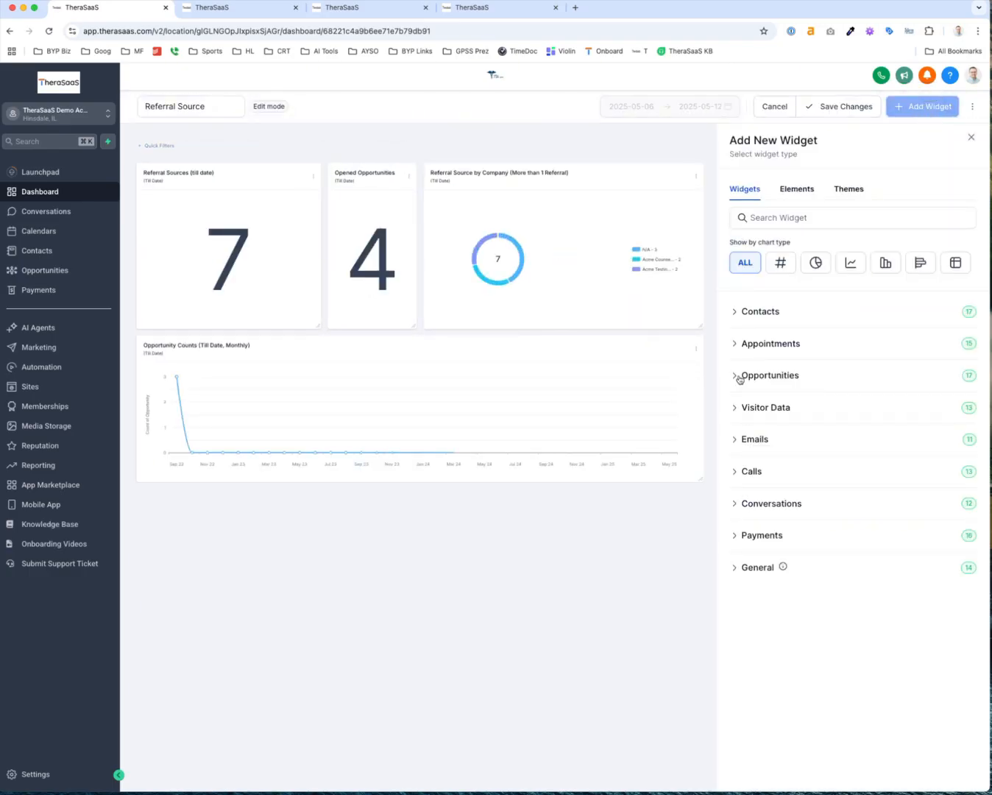
pyautogui.click(739, 377)
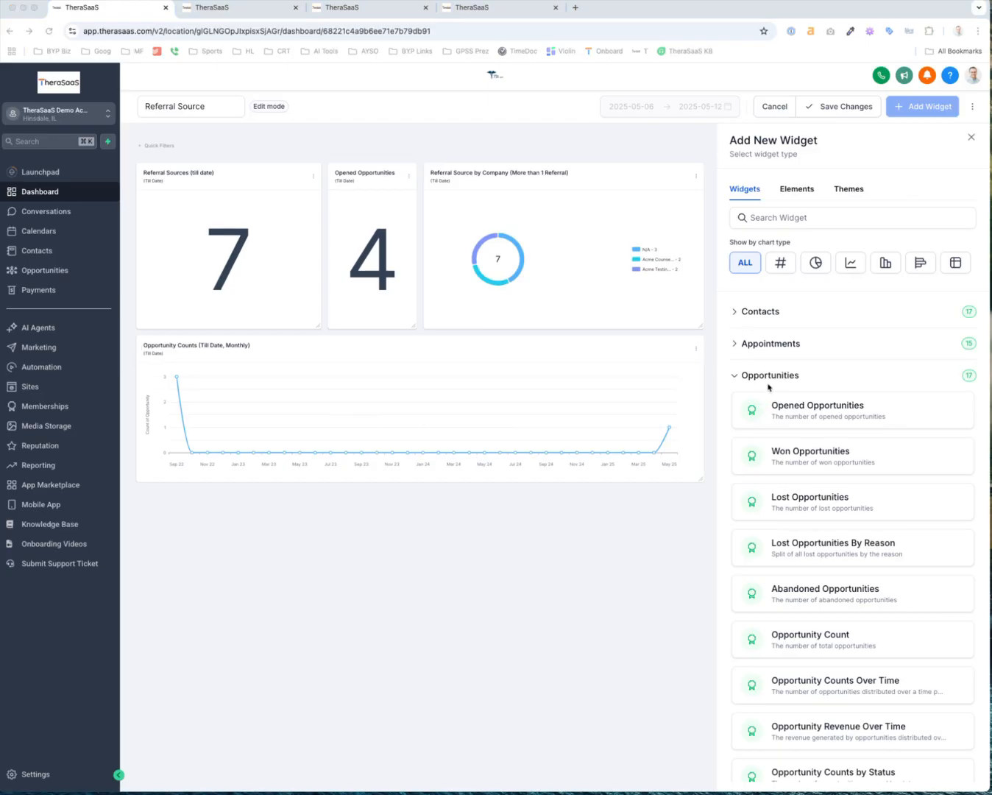
pyautogui.click(793, 409)
pyautogui.click(806, 408)
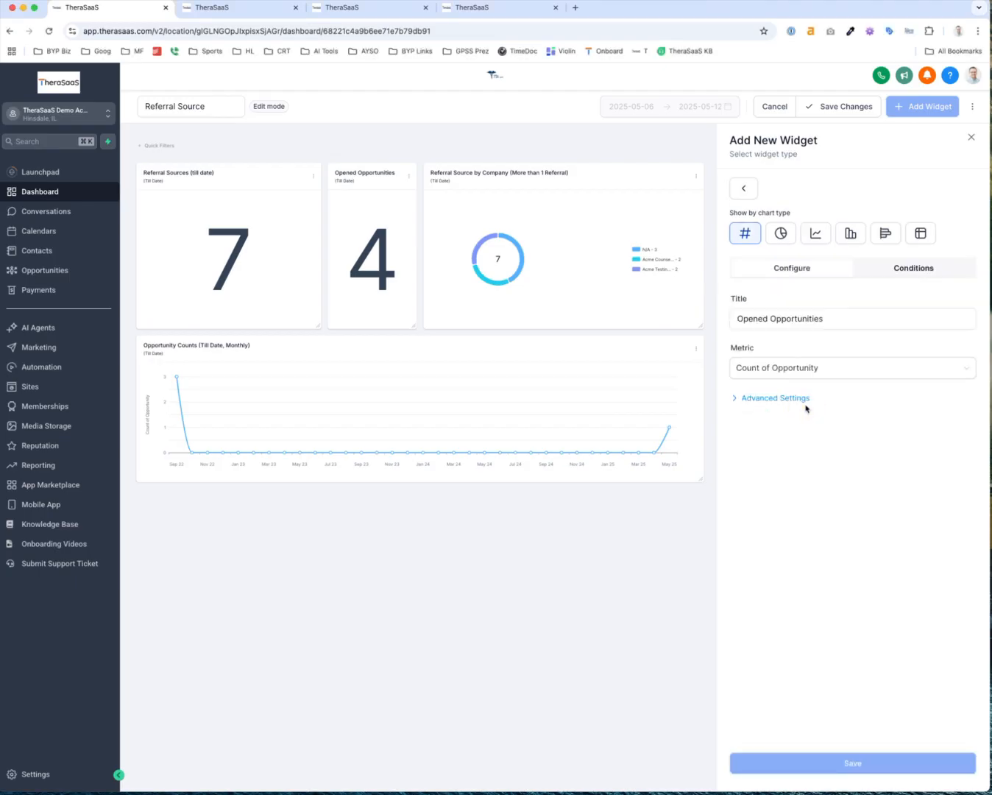
pyautogui.tripleClick(750, 318)
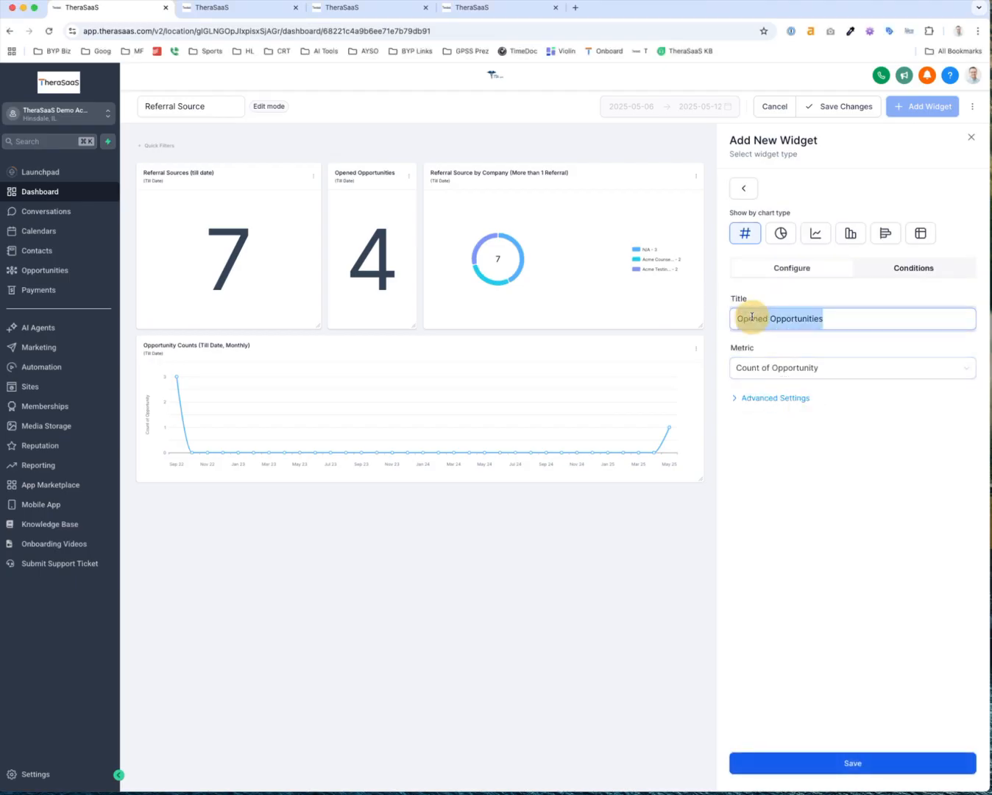
pyautogui.click(840, 319)
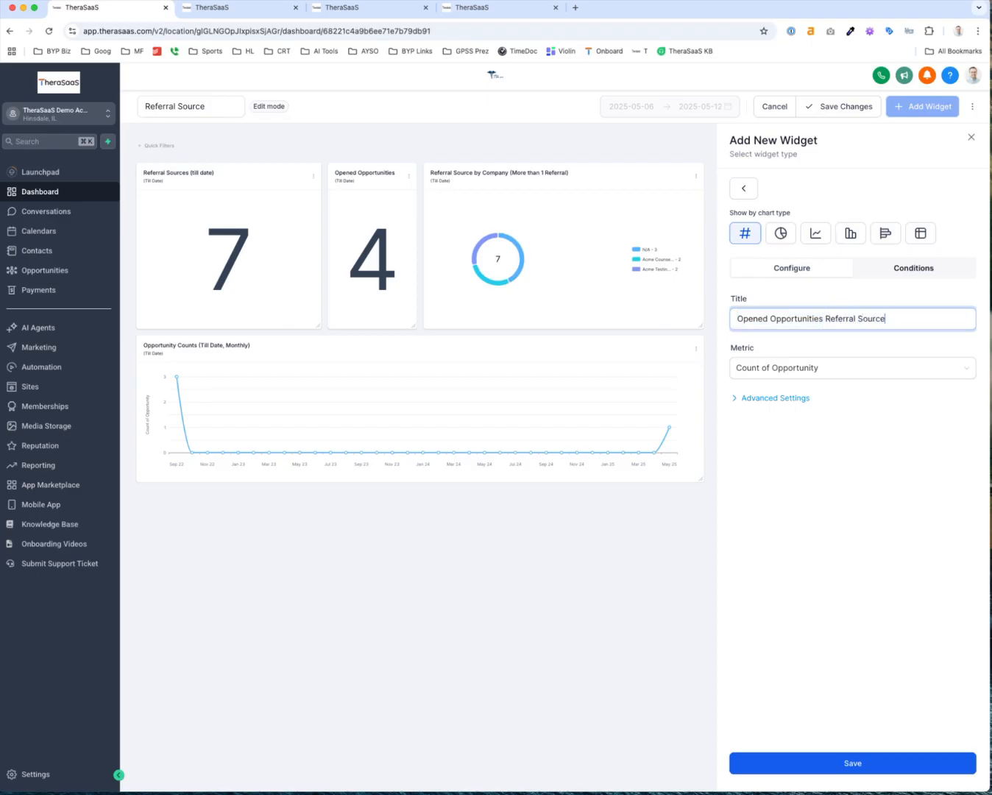
pyautogui.click(736, 398)
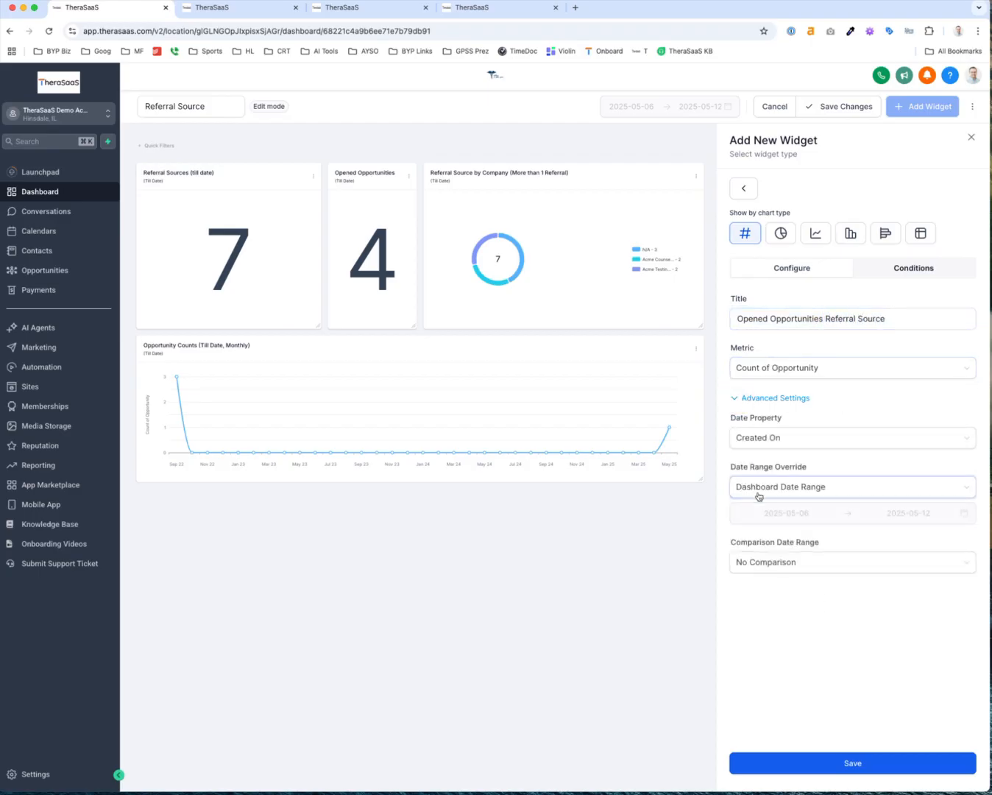
pyautogui.click(772, 493)
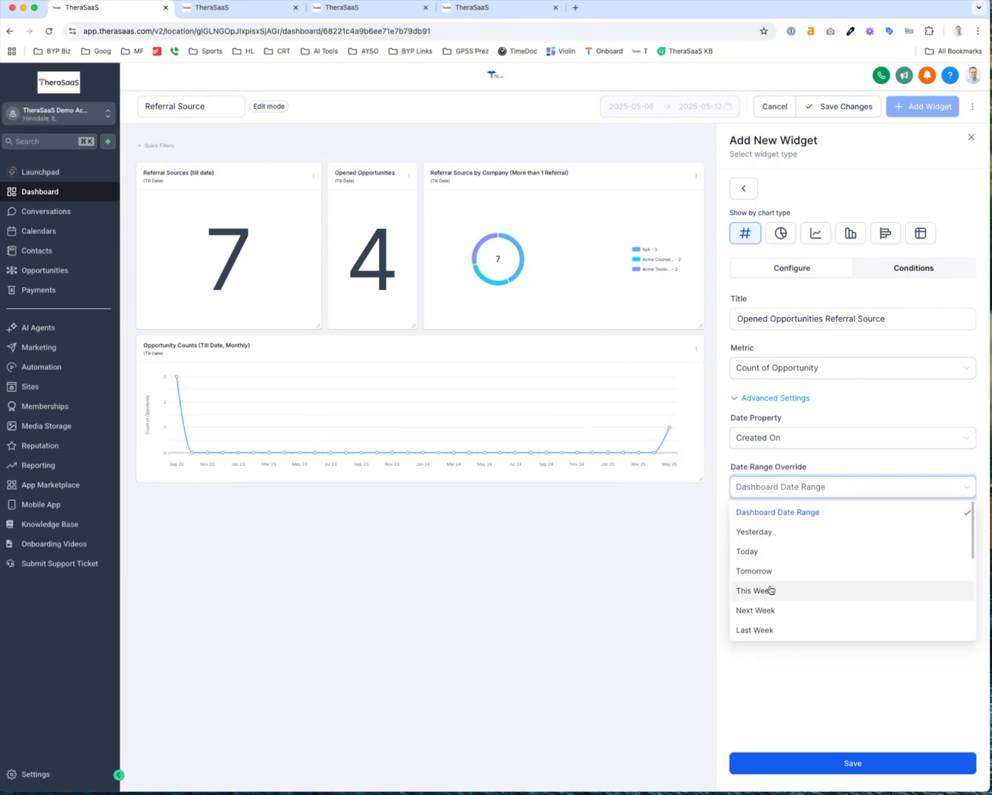
pyautogui.click(810, 513)
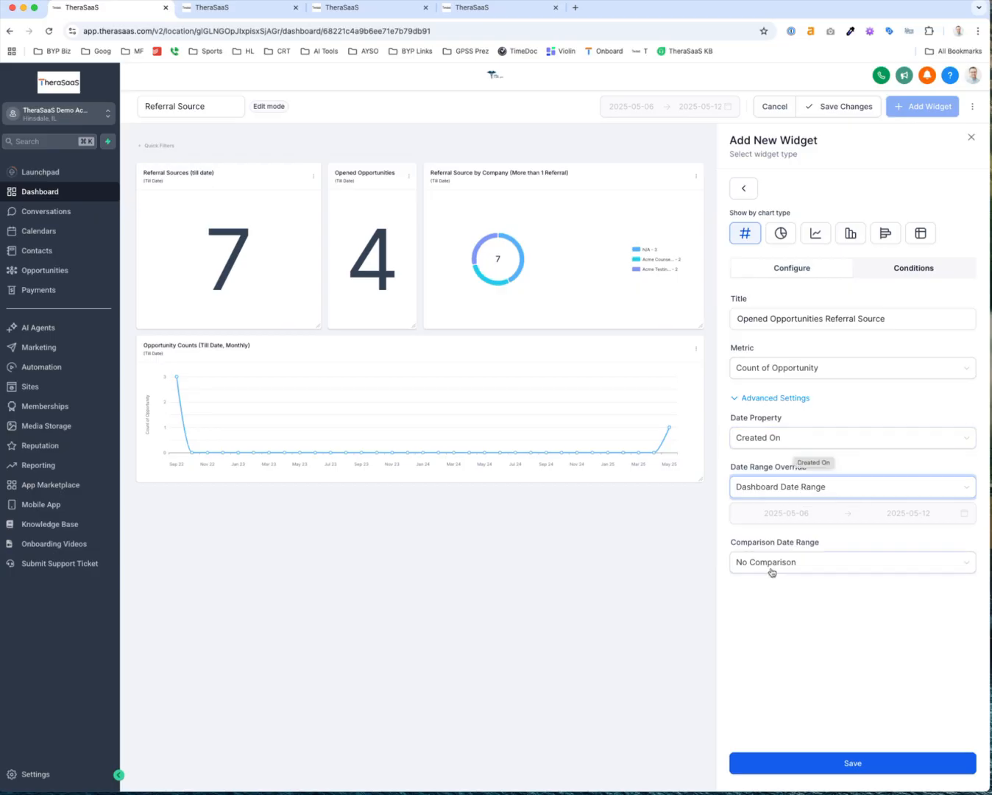
# Add a Pipeline is Referral Source Pipeline condition and save the widget
pyautogui.click(928, 270)
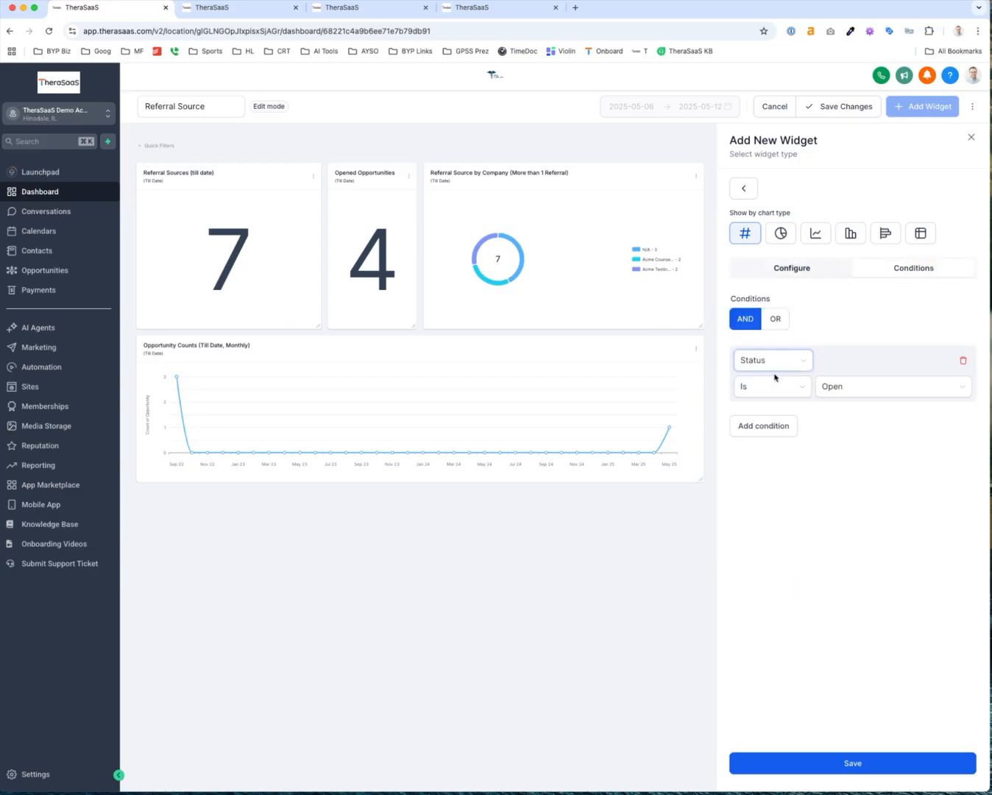
pyautogui.click(773, 426)
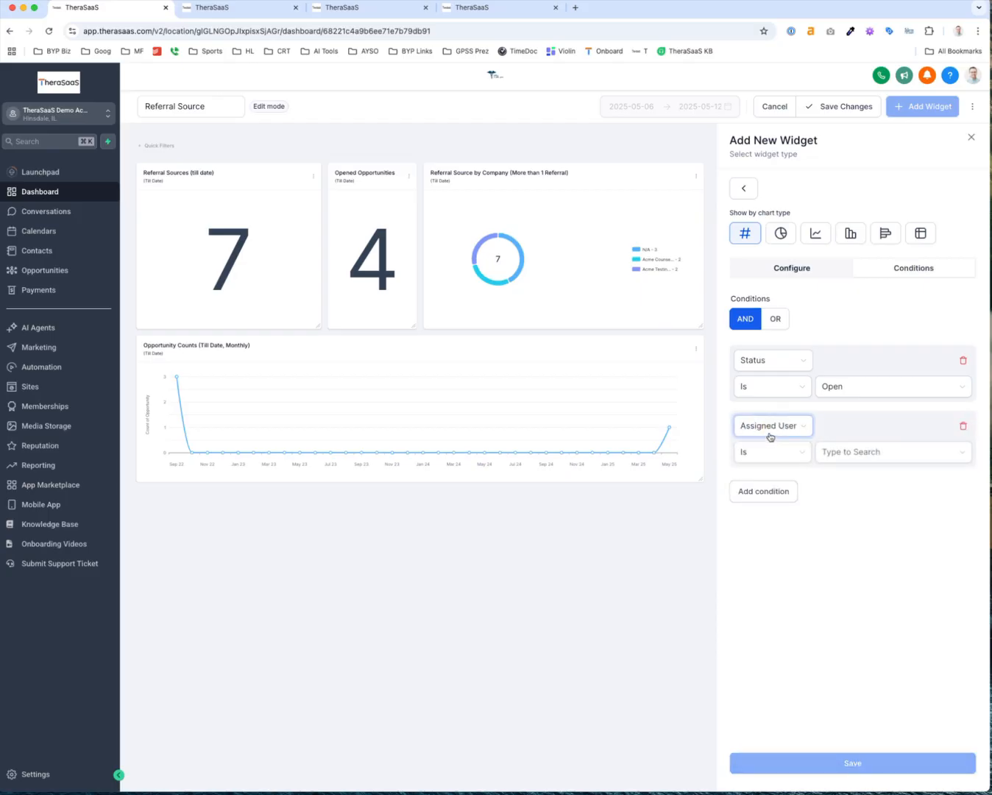
pyautogui.click(768, 430)
pyautogui.click(766, 568)
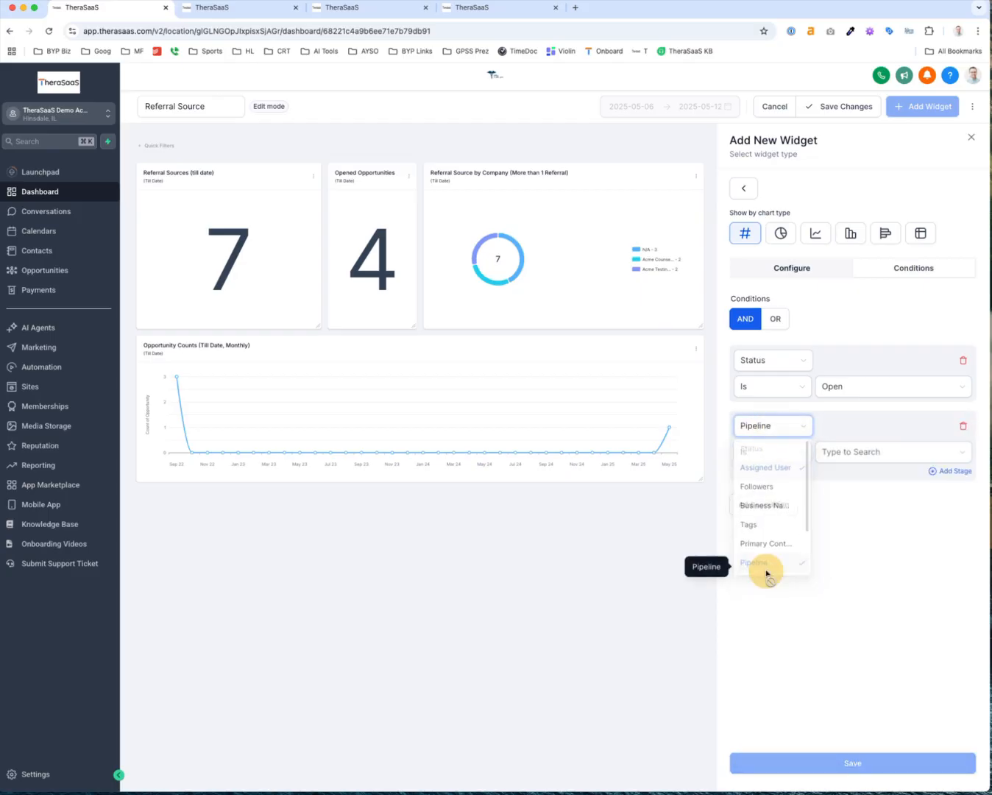
pyautogui.click(841, 452)
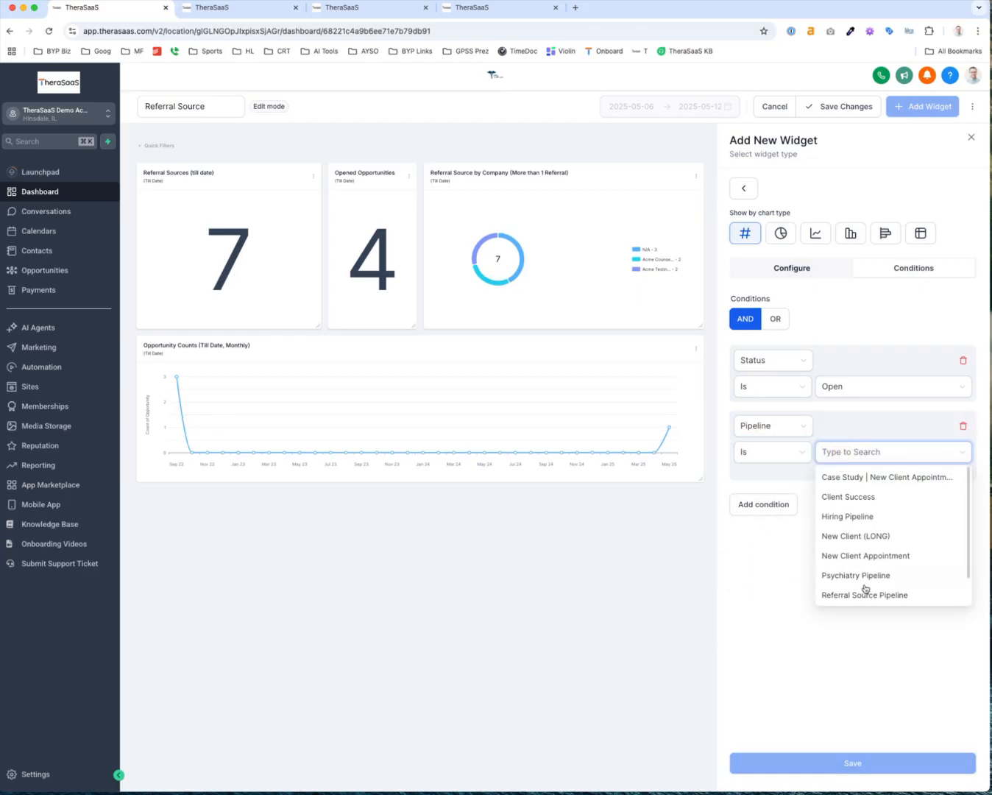
pyautogui.click(868, 595)
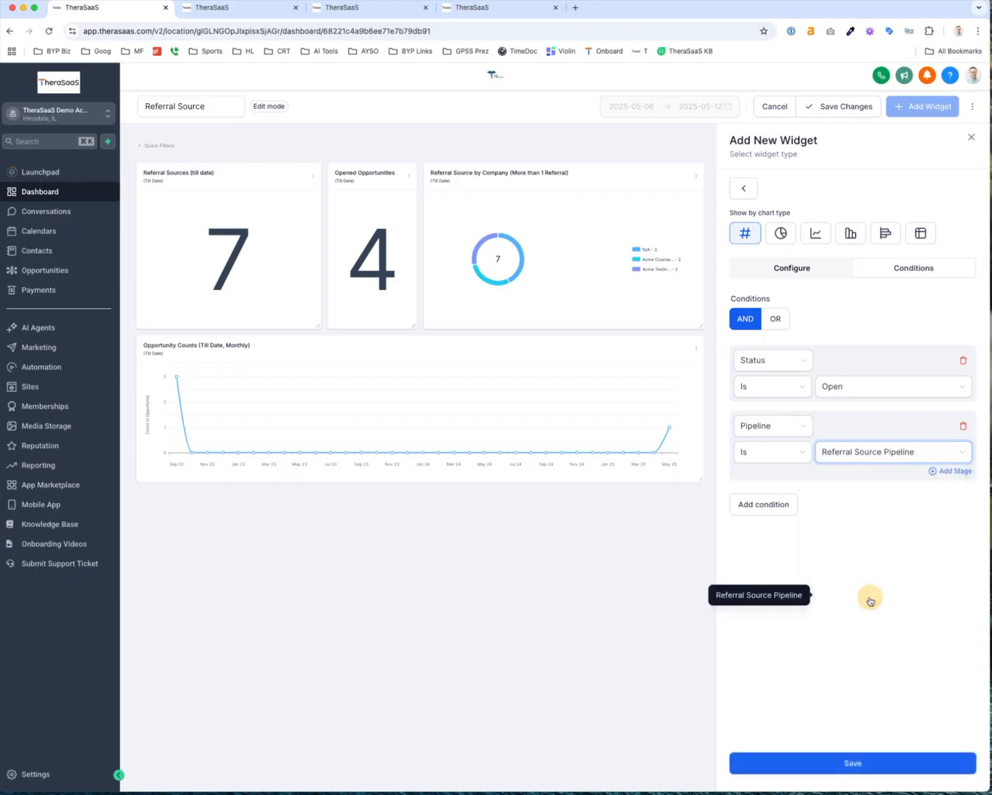
pyautogui.click(847, 764)
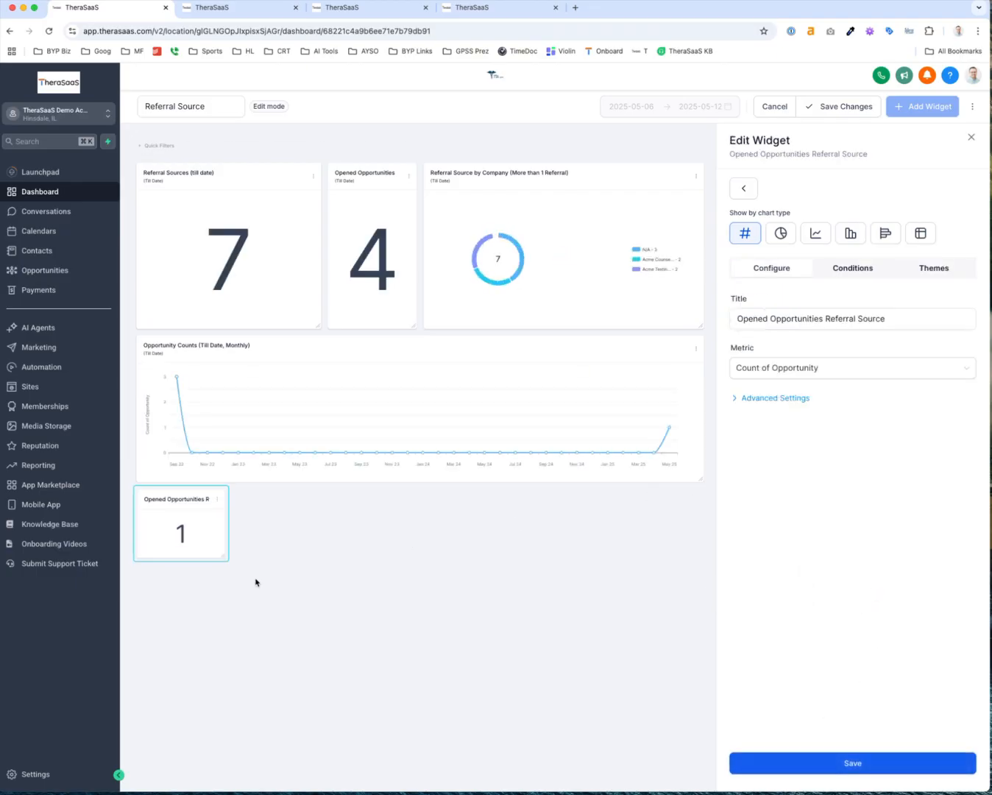
# Enlarge the widget, place it above the line chart, and set Dashboard Date Range override
pyautogui.moveTo(226, 558); pyautogui.dragTo(296, 635)
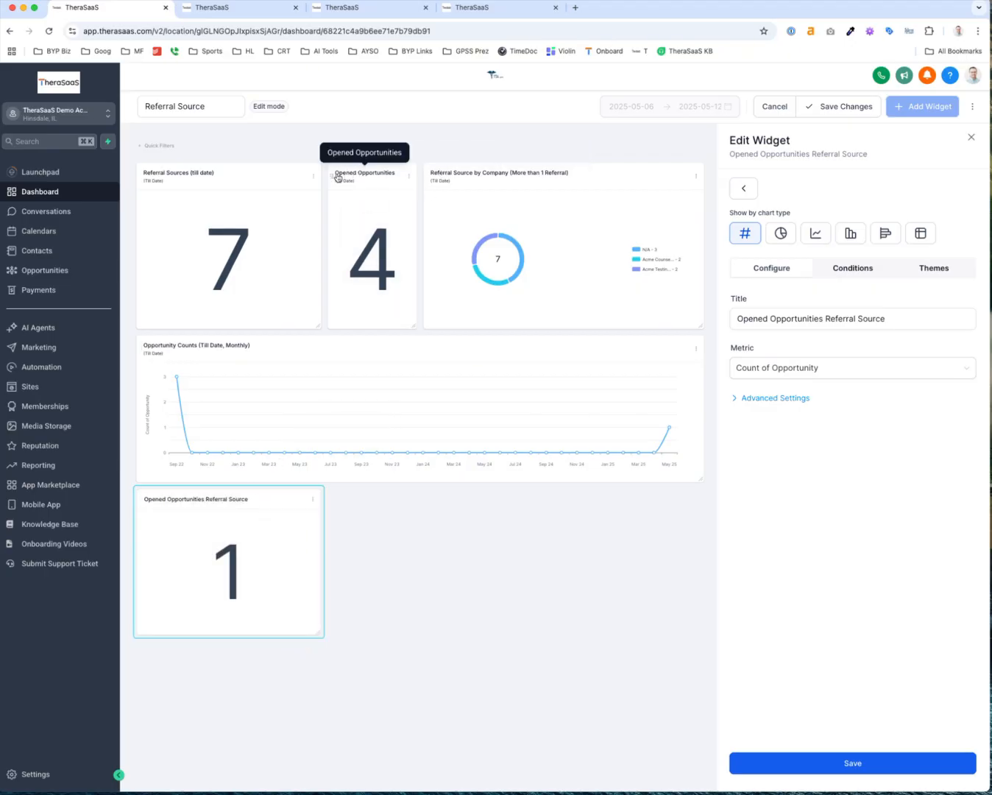
pyautogui.moveTo(334, 173); pyautogui.dragTo(326, 414)
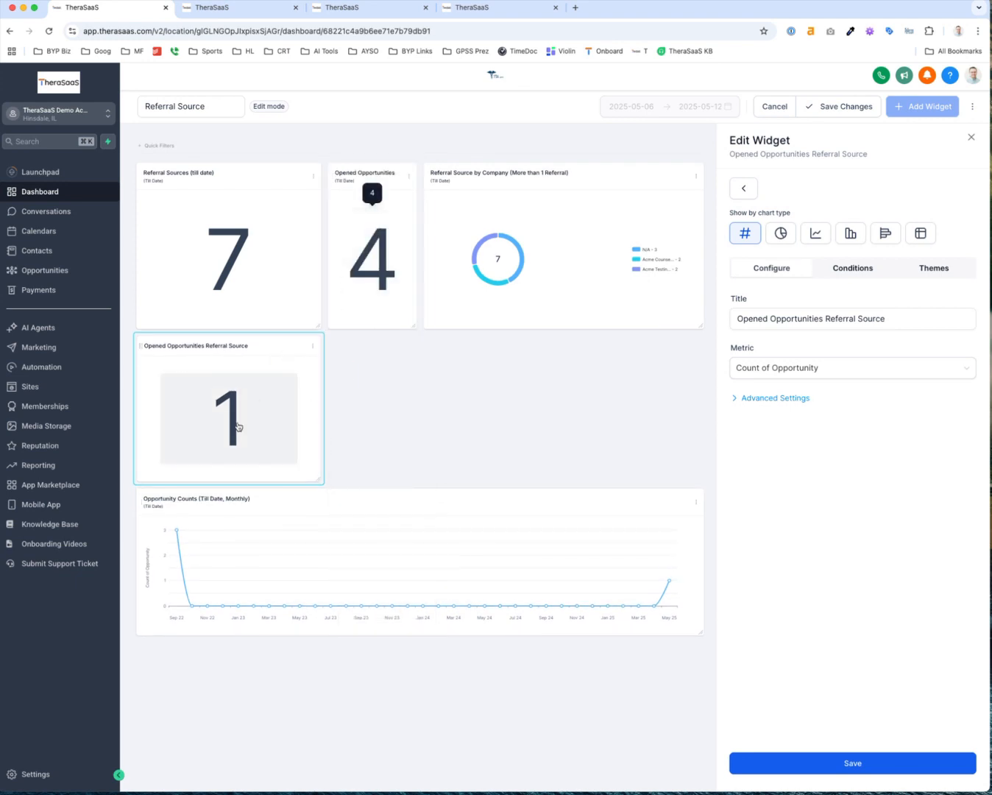
pyautogui.click(773, 325)
pyautogui.click(740, 399)
pyautogui.click(760, 489)
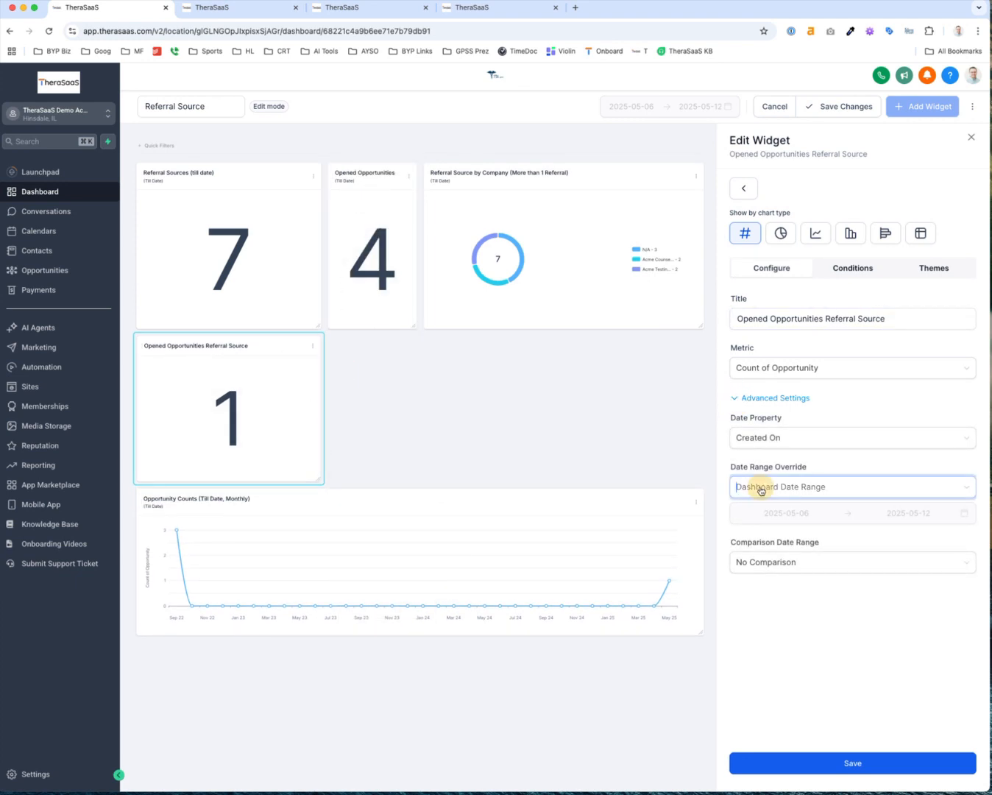
pyautogui.scroll(-3, 763, 582)
pyautogui.click(765, 608)
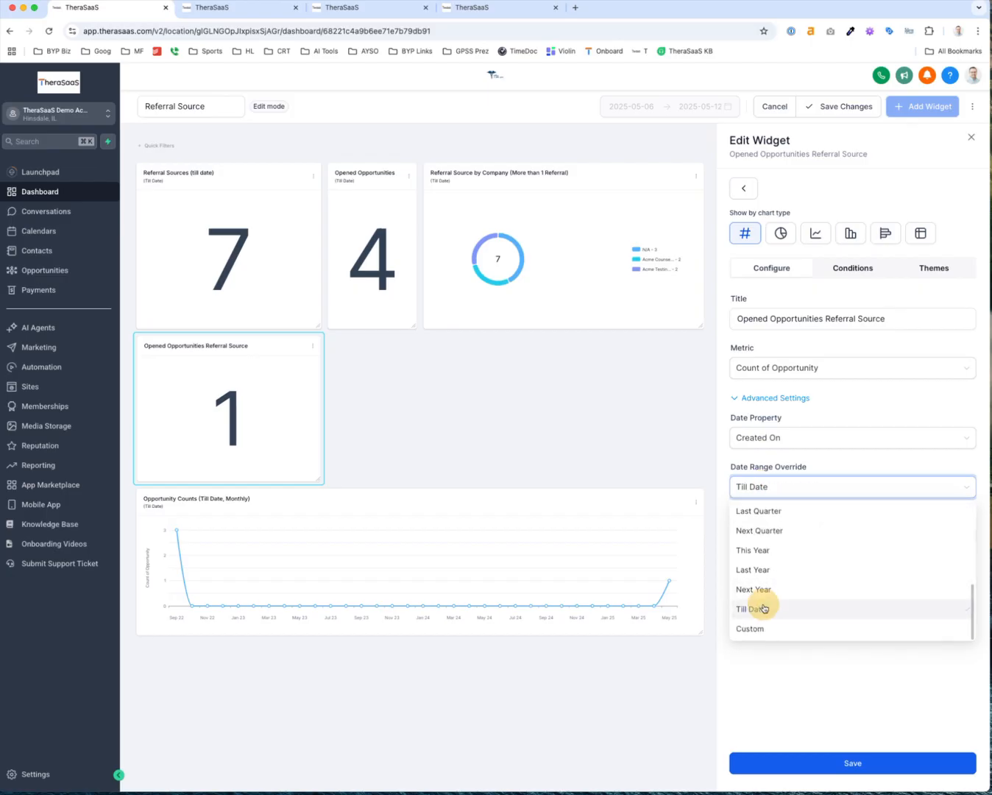
pyautogui.click(779, 764)
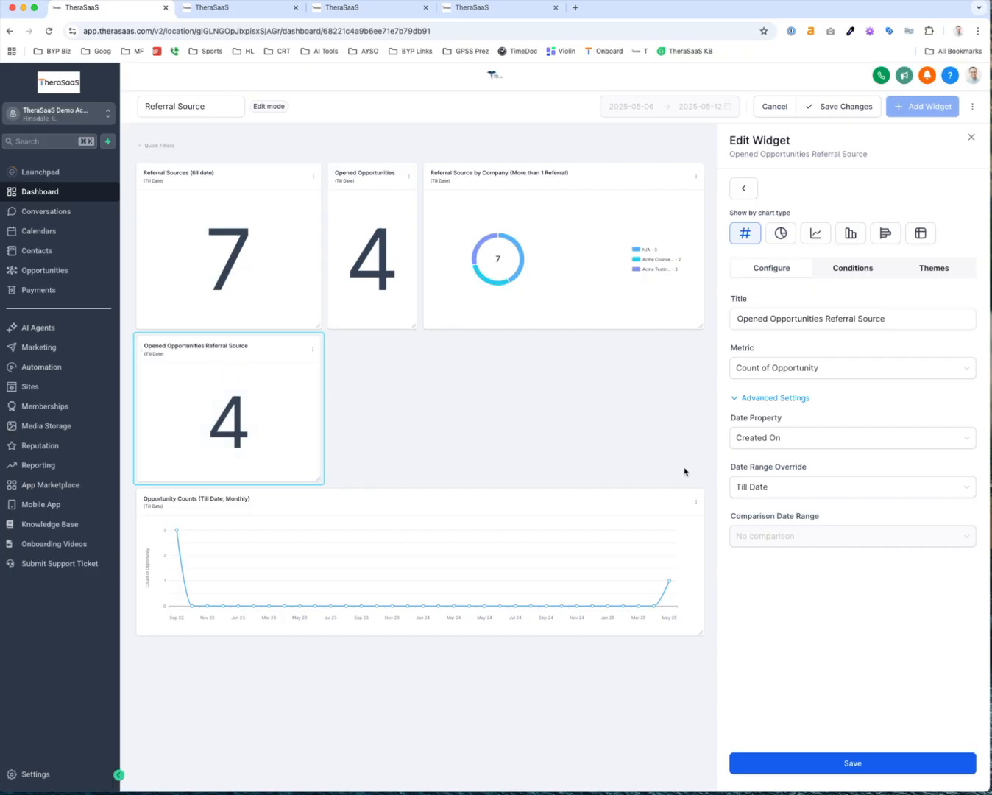
pyautogui.click(749, 487)
pyautogui.scroll(5, 766, 522)
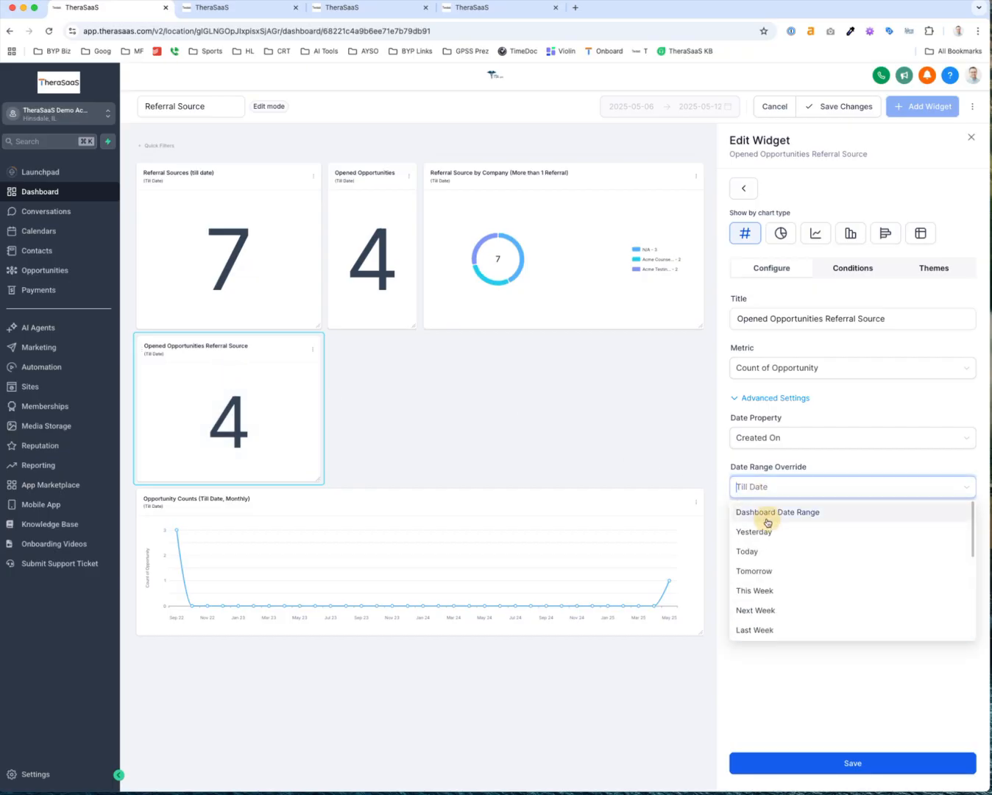
pyautogui.click(767, 515)
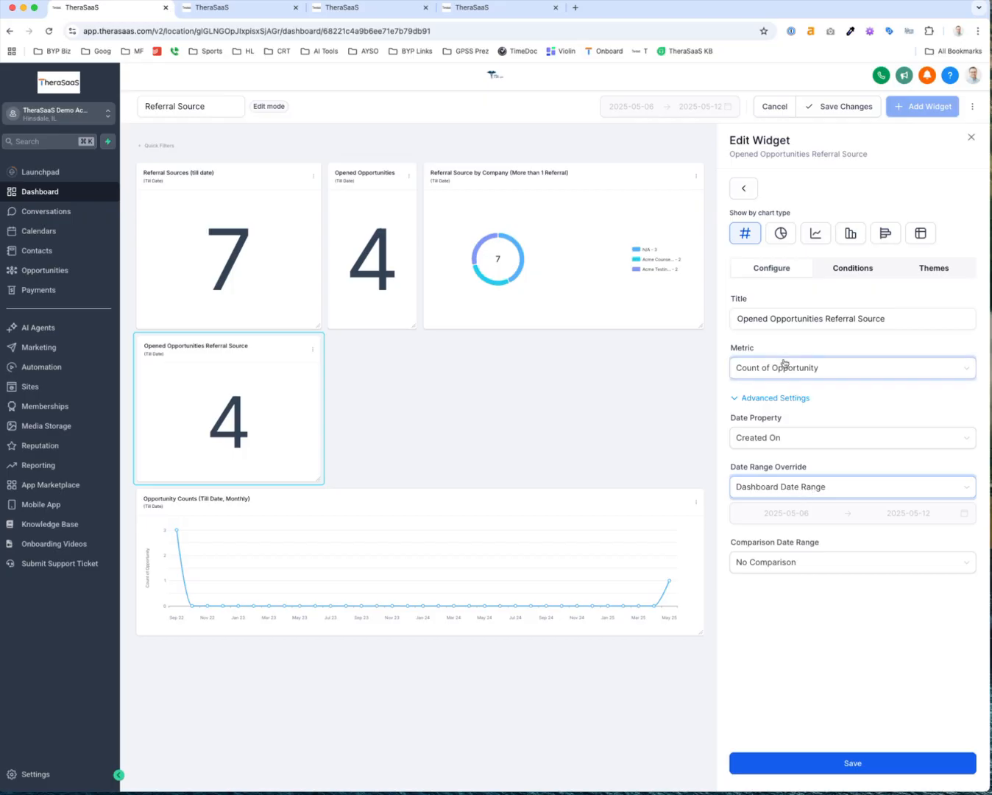
# Append '(Dashboard Date Range)' to the widget title and save the dashboard
pyautogui.click(834, 322)
pyautogui.click(891, 318)
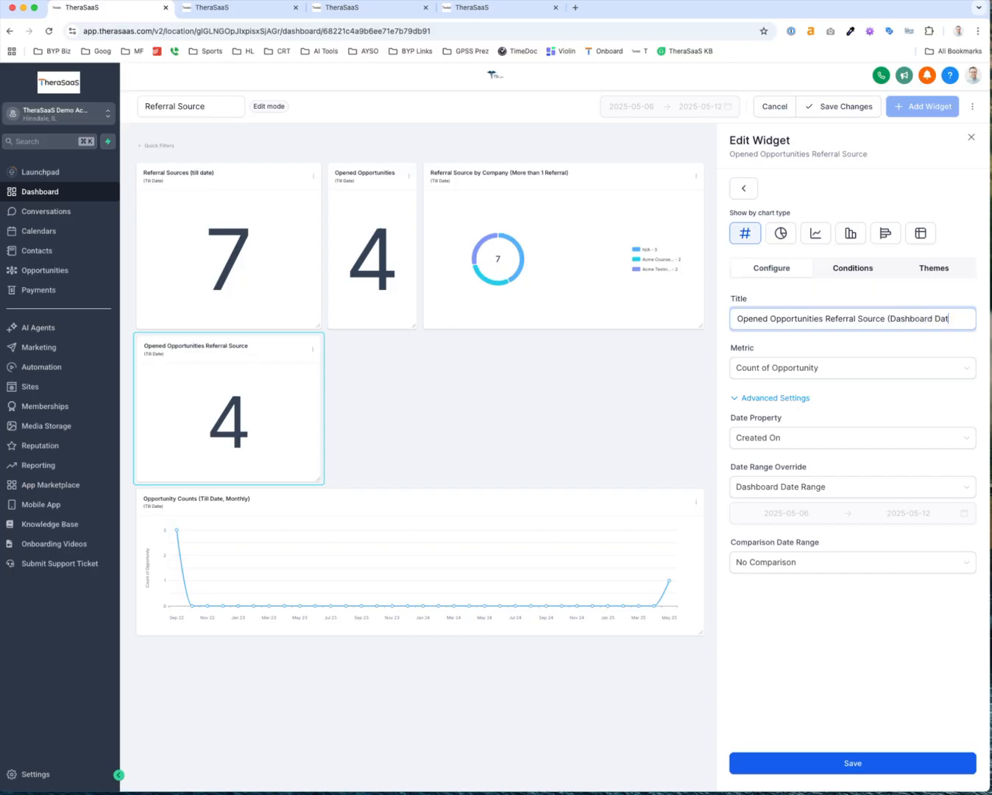
pyautogui.write('(Dashboard Date Range)')
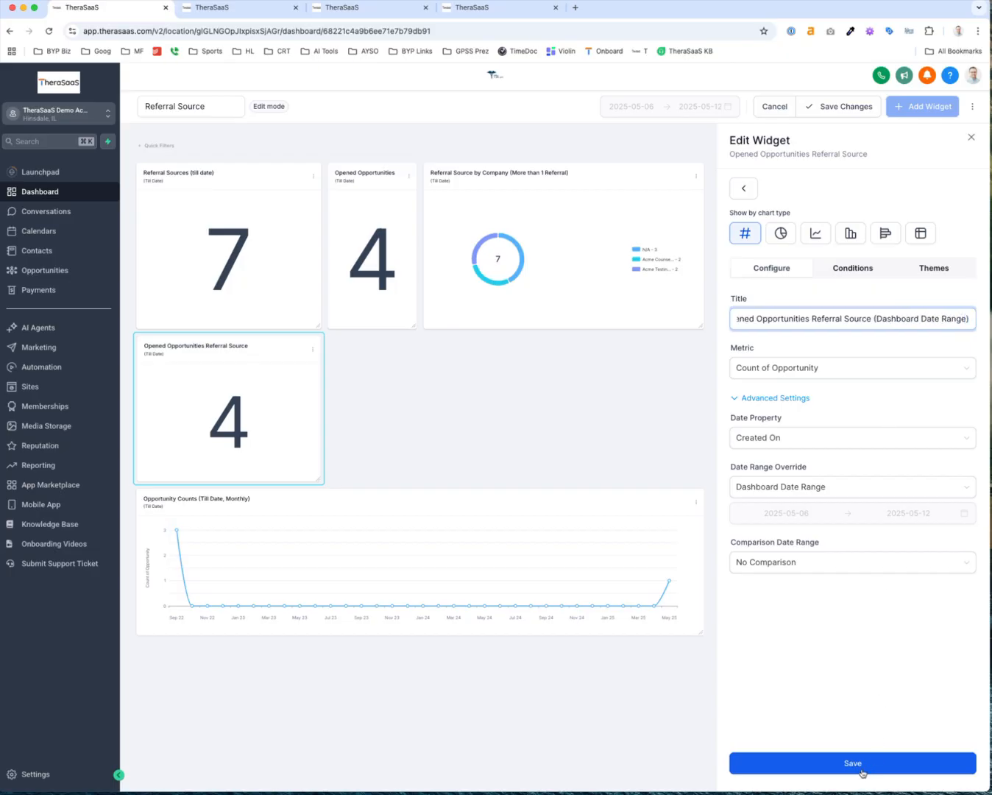
pyautogui.click(862, 771)
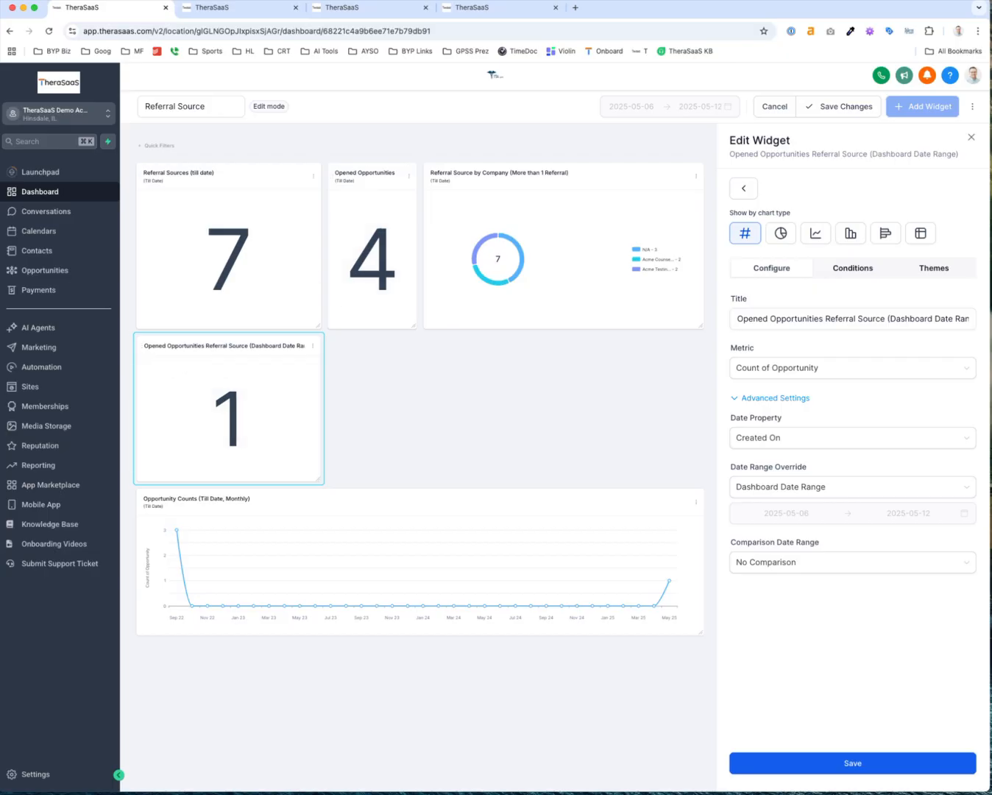
pyautogui.scroll(5, 359, 170)
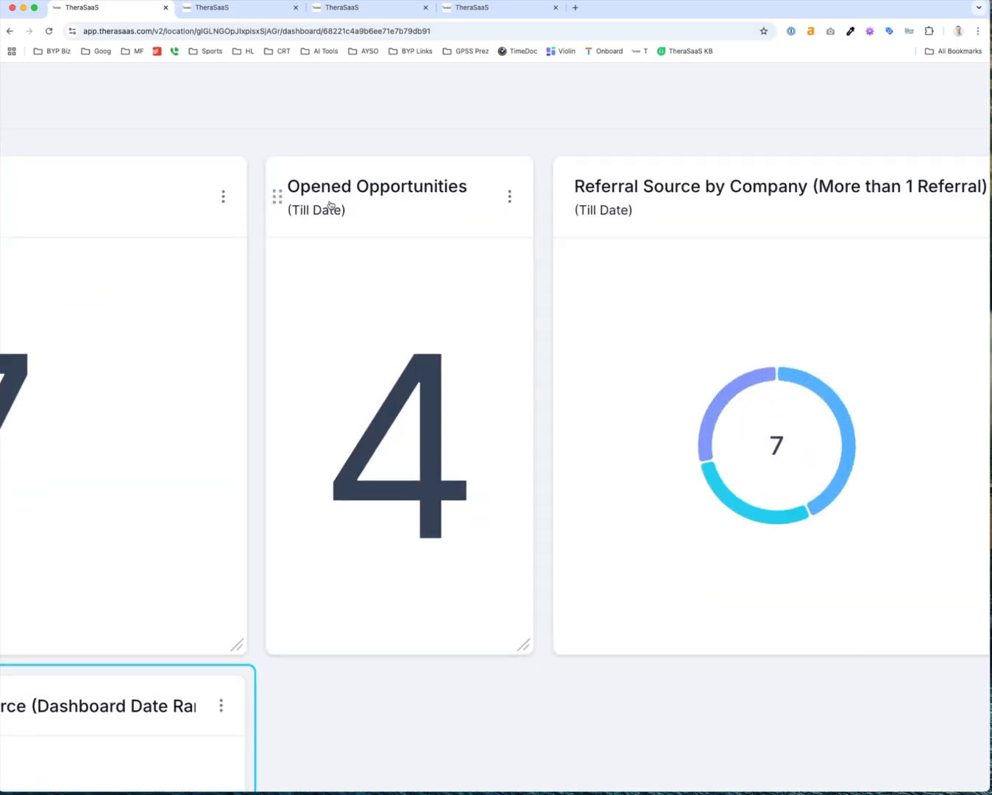
pyautogui.scroll(-7, 297, 334)
pyautogui.hscroll(-3, 297, 335)
pyautogui.scroll(-4, 297, 335)
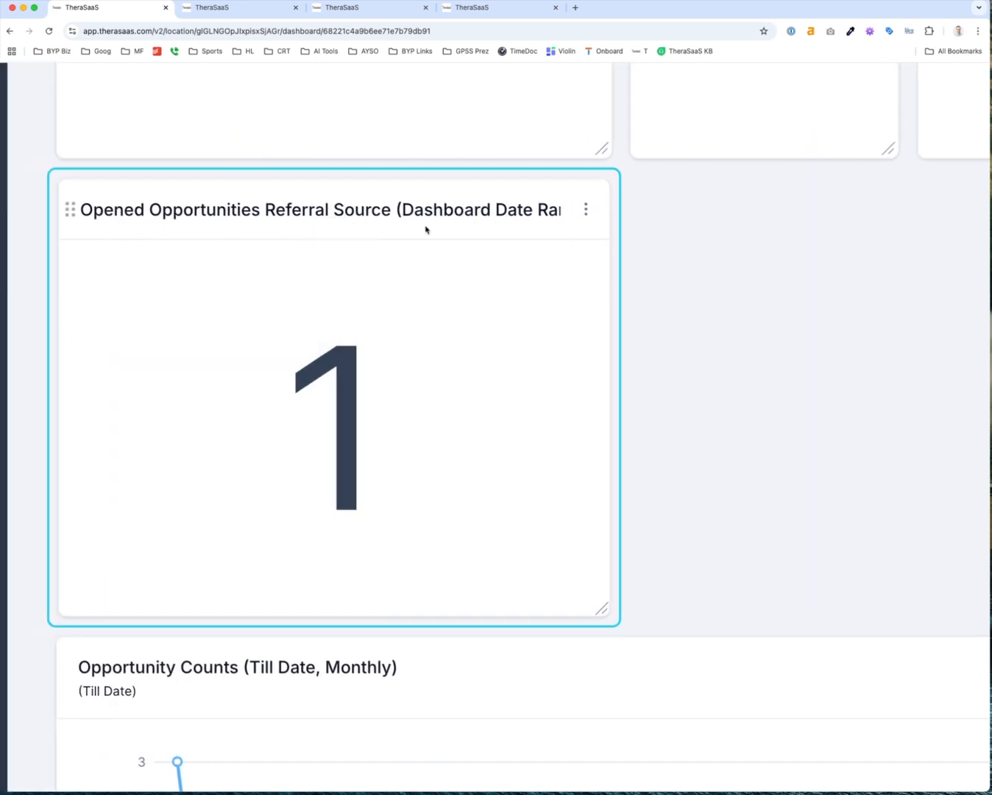
pyautogui.scroll(-3, 426, 227)
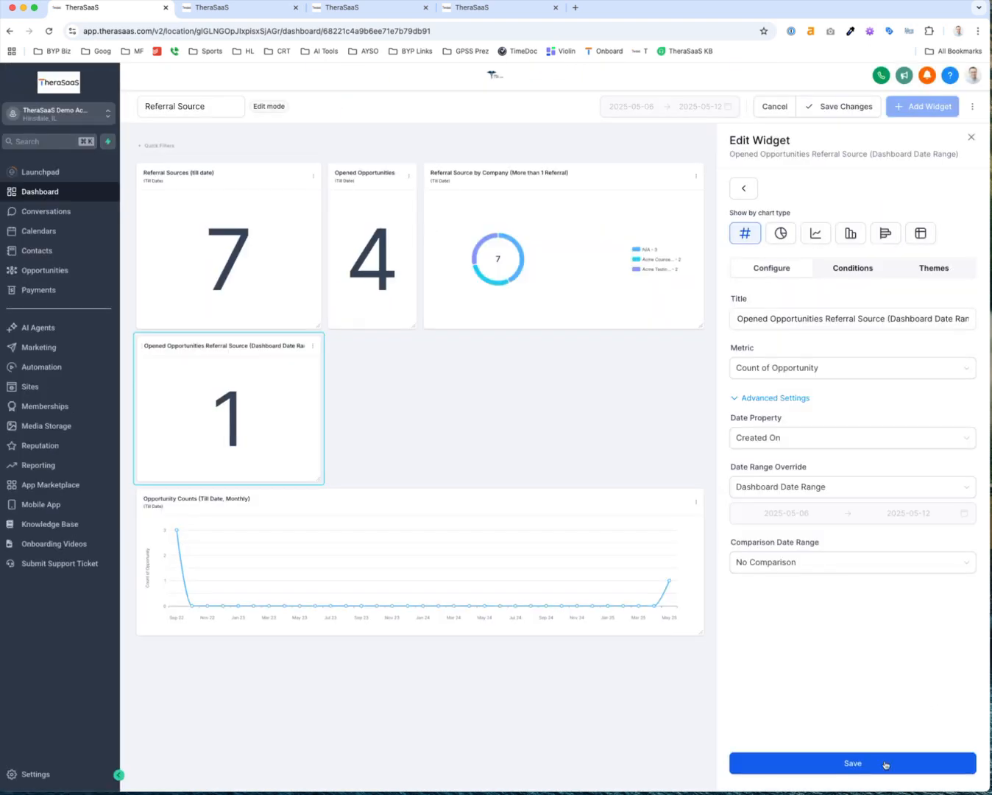
pyautogui.click(885, 764)
pyautogui.click(835, 110)
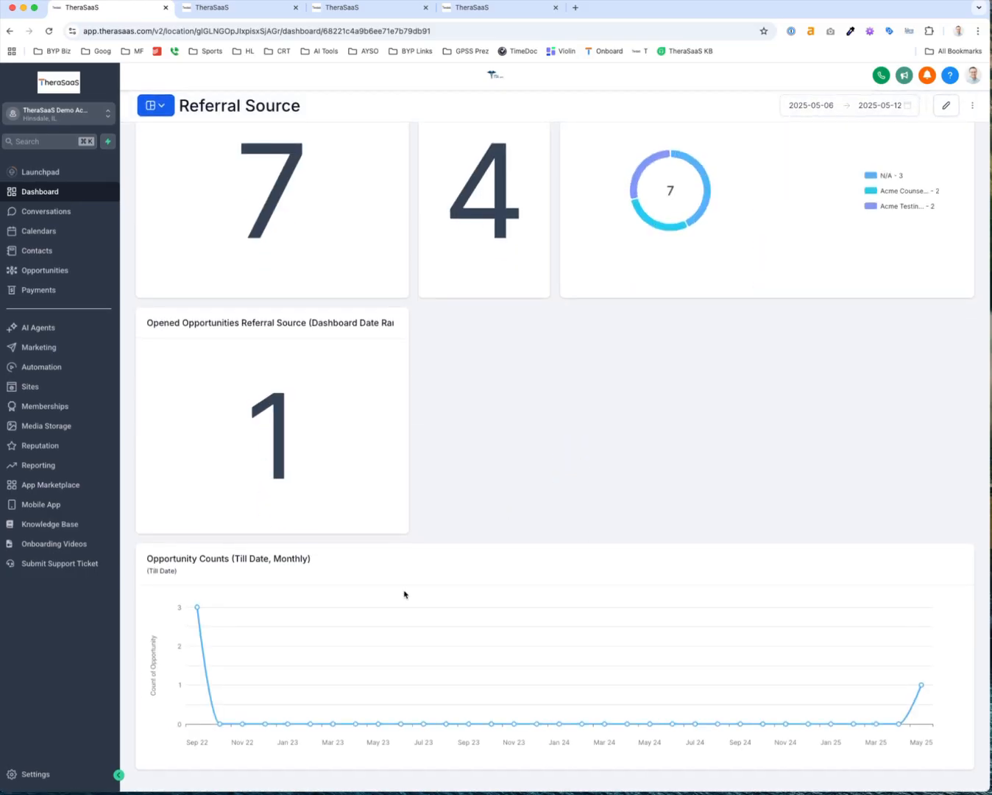
# Add an Opportunity Count line chart broken down quarterly with a Till Date range
pyautogui.click(946, 106)
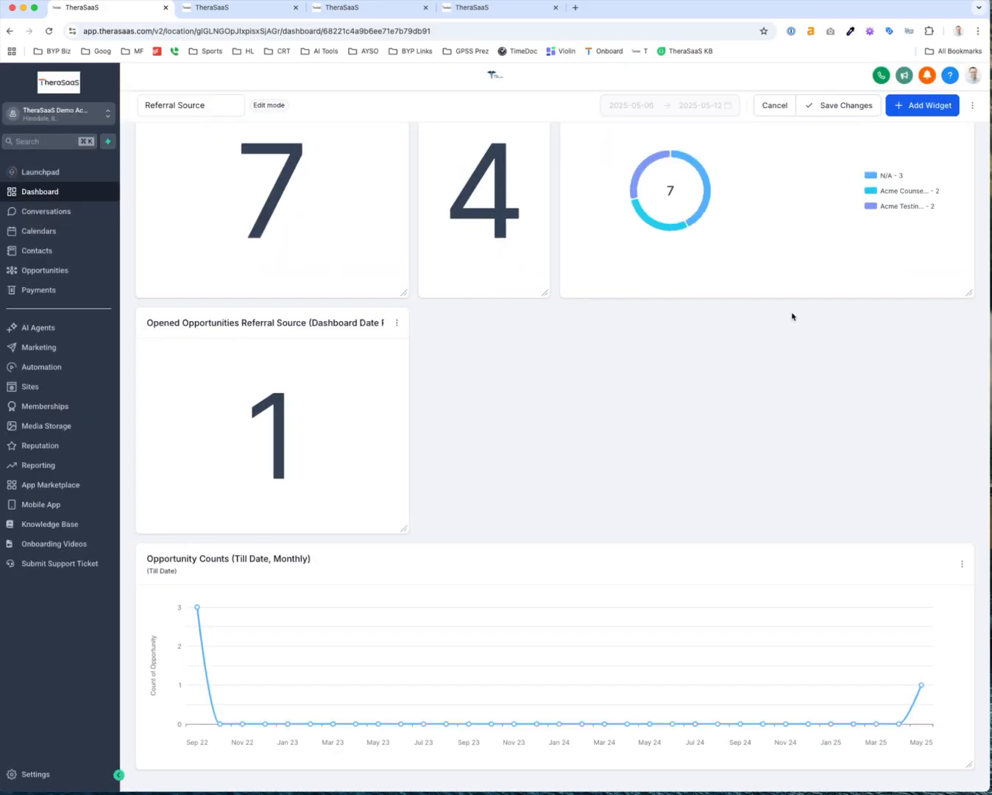
pyautogui.click(901, 119)
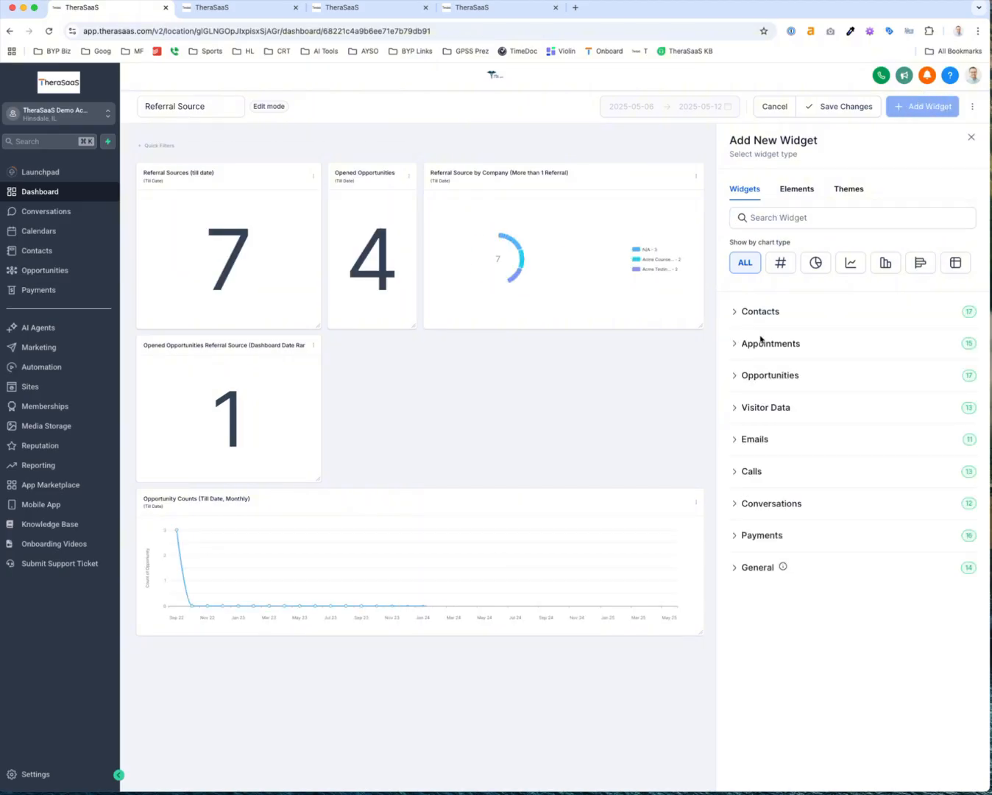
pyautogui.click(749, 377)
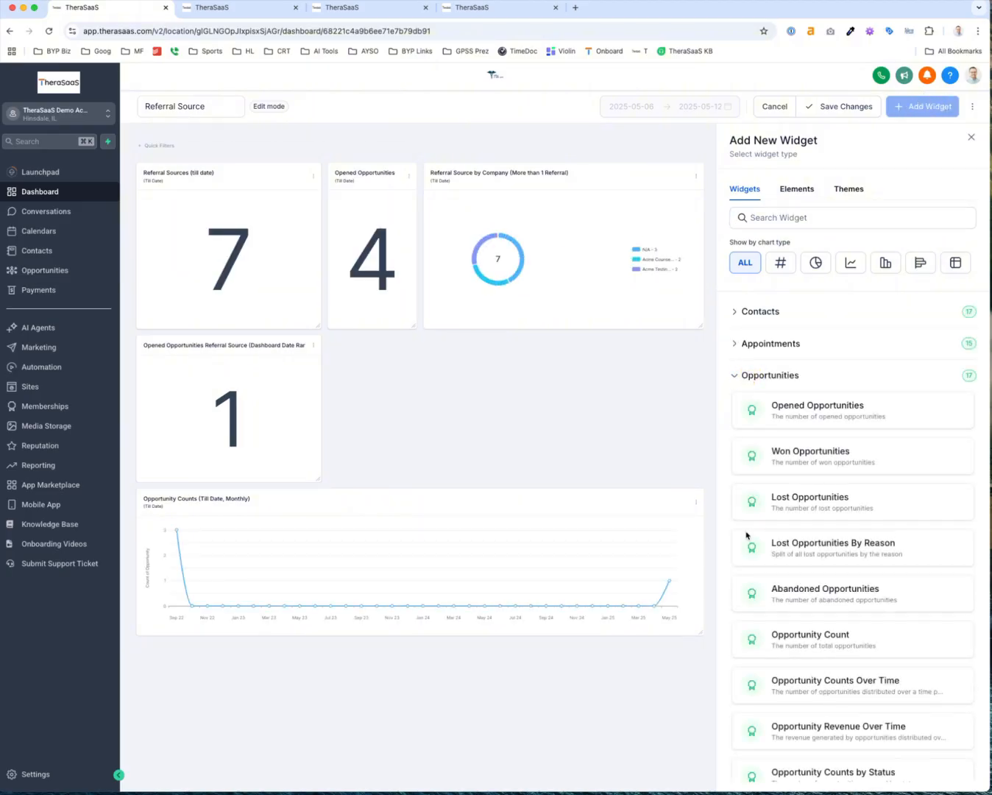
pyautogui.scroll(-3, 745, 566)
pyautogui.click(802, 543)
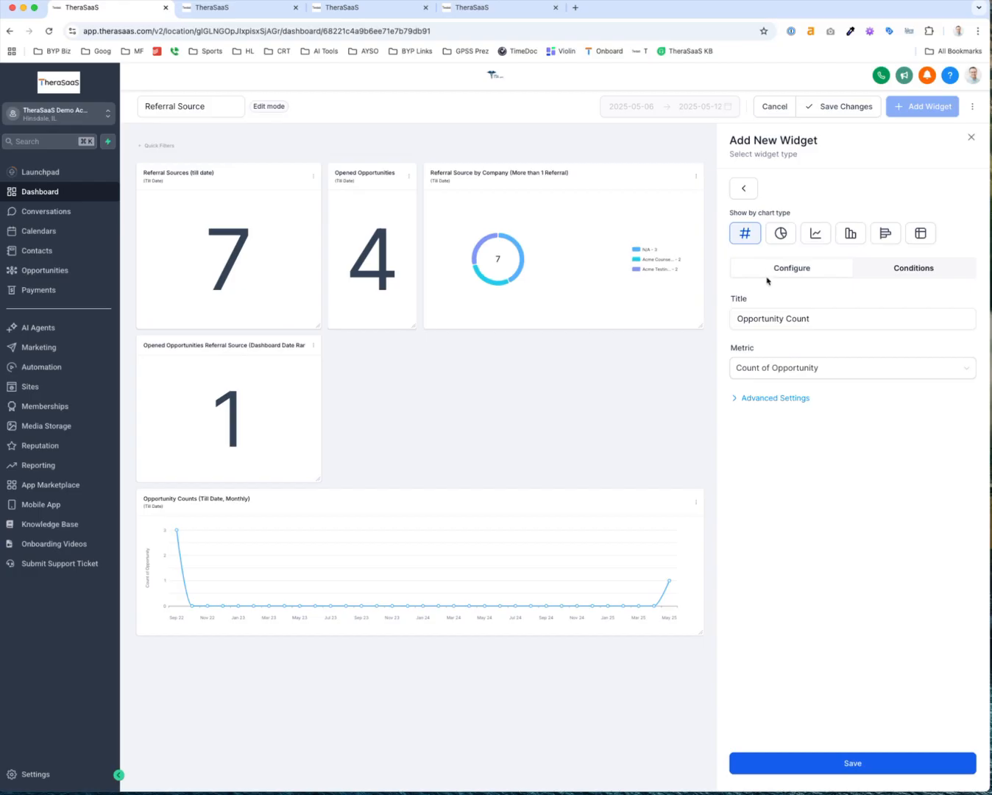
pyautogui.click(814, 237)
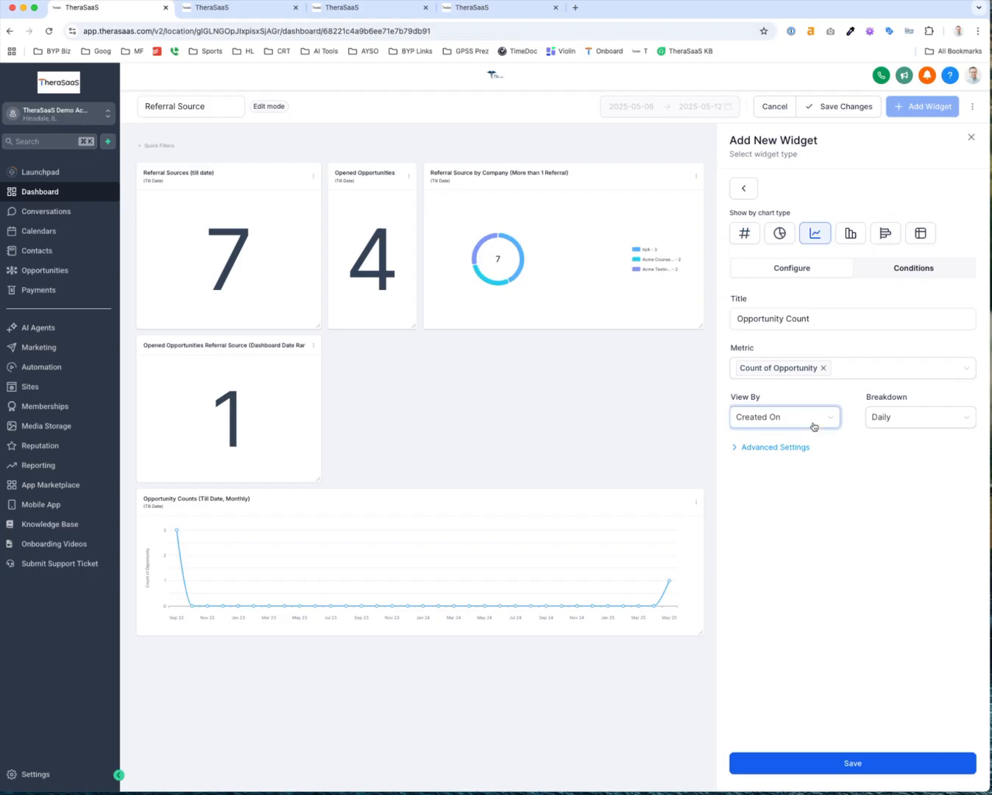
pyautogui.click(878, 422)
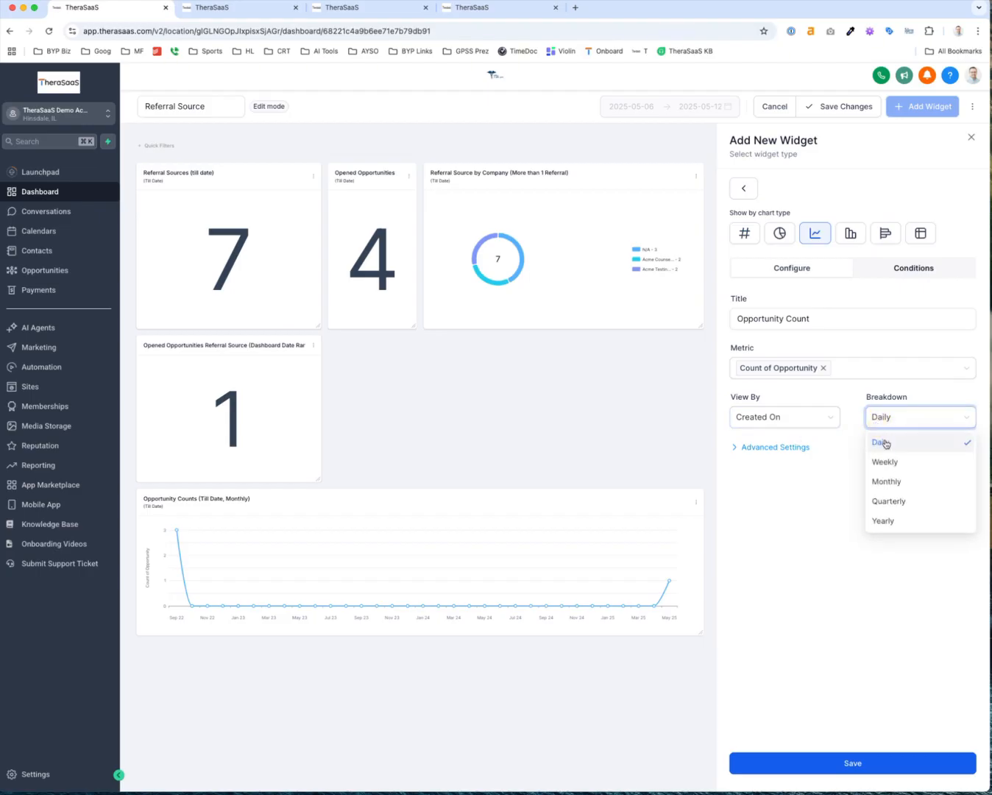
pyautogui.click(892, 501)
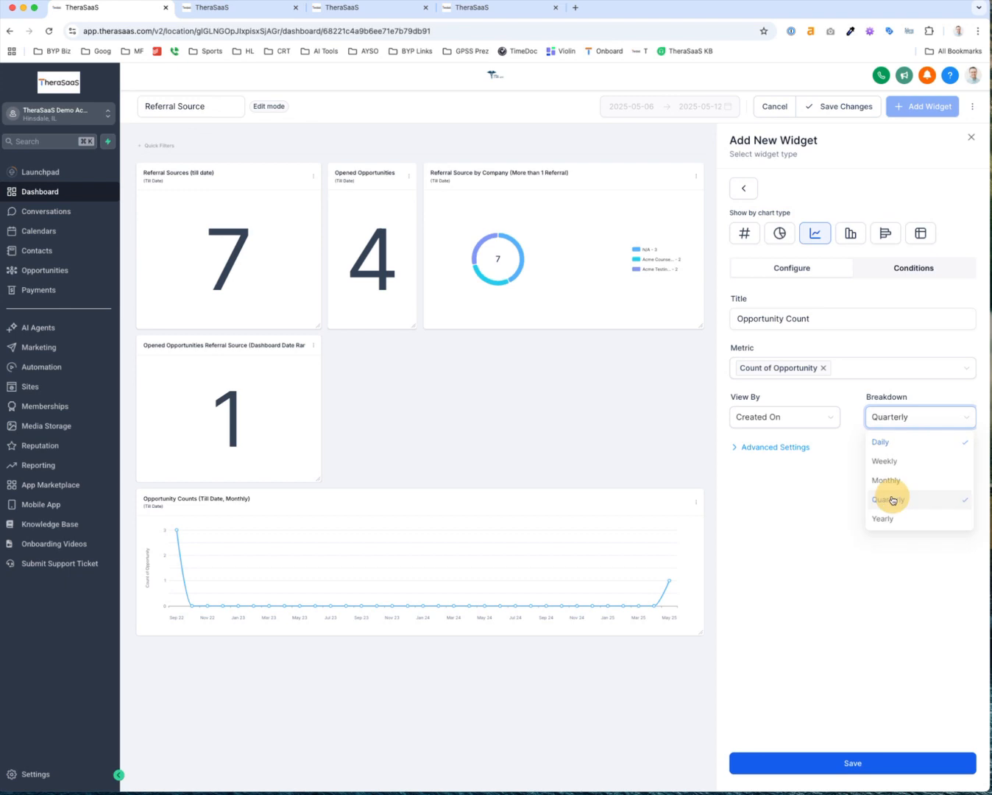
pyautogui.click(772, 448)
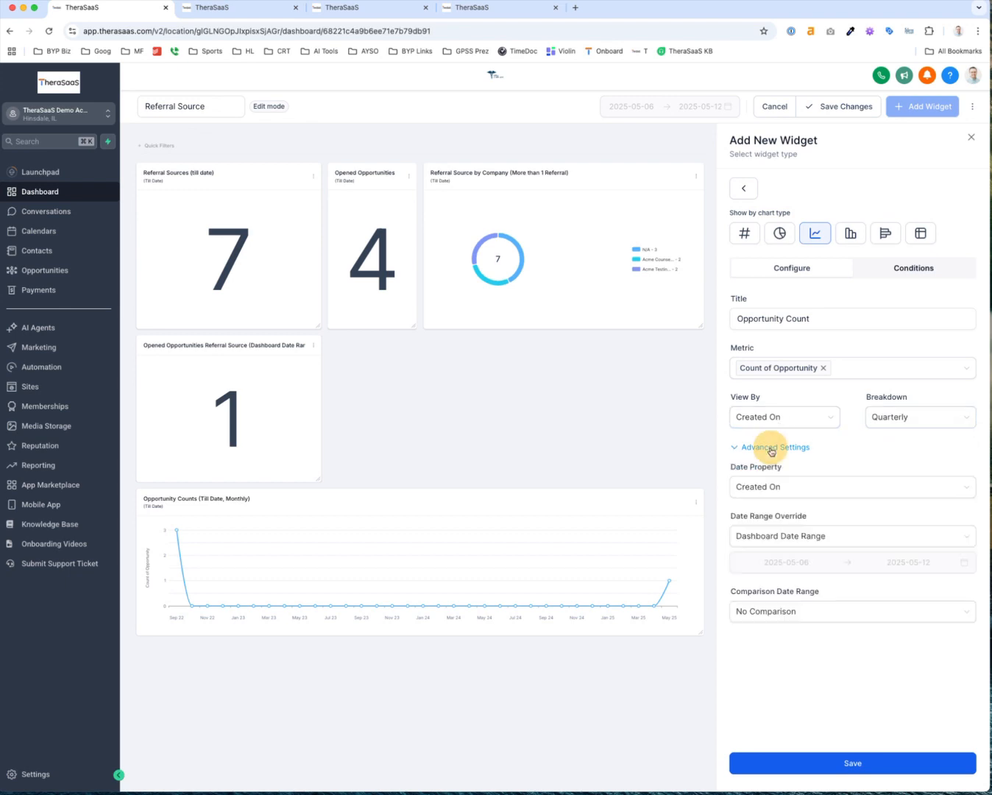
pyautogui.click(761, 537)
pyautogui.scroll(-3, 762, 637)
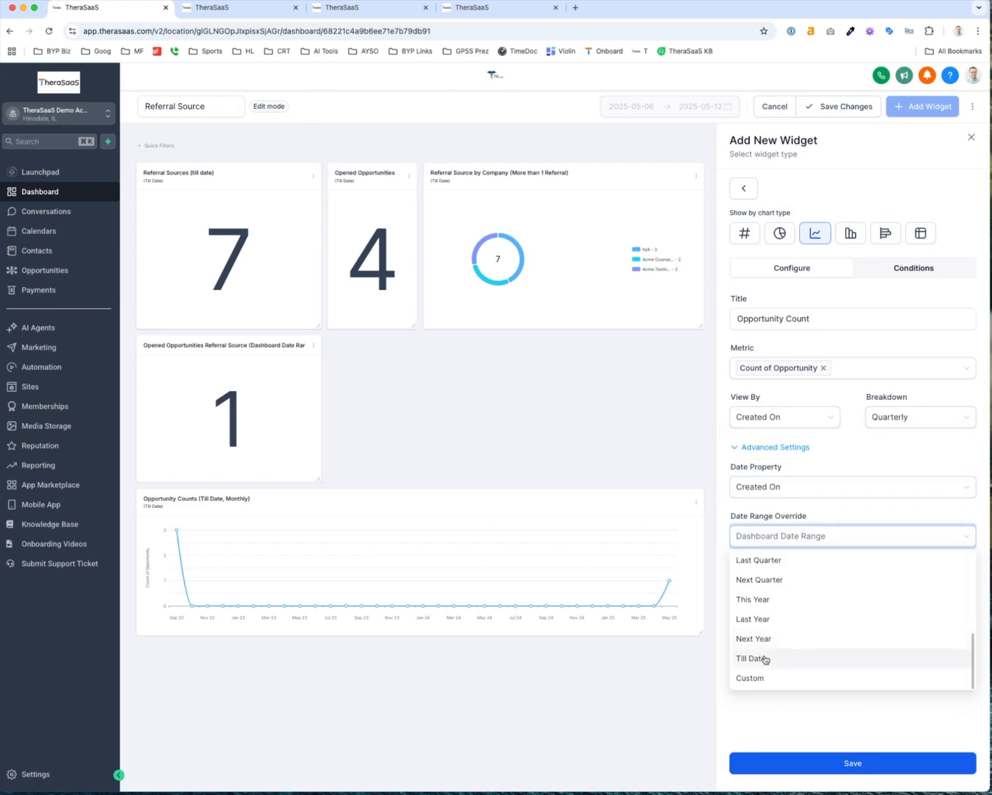
pyautogui.click(764, 658)
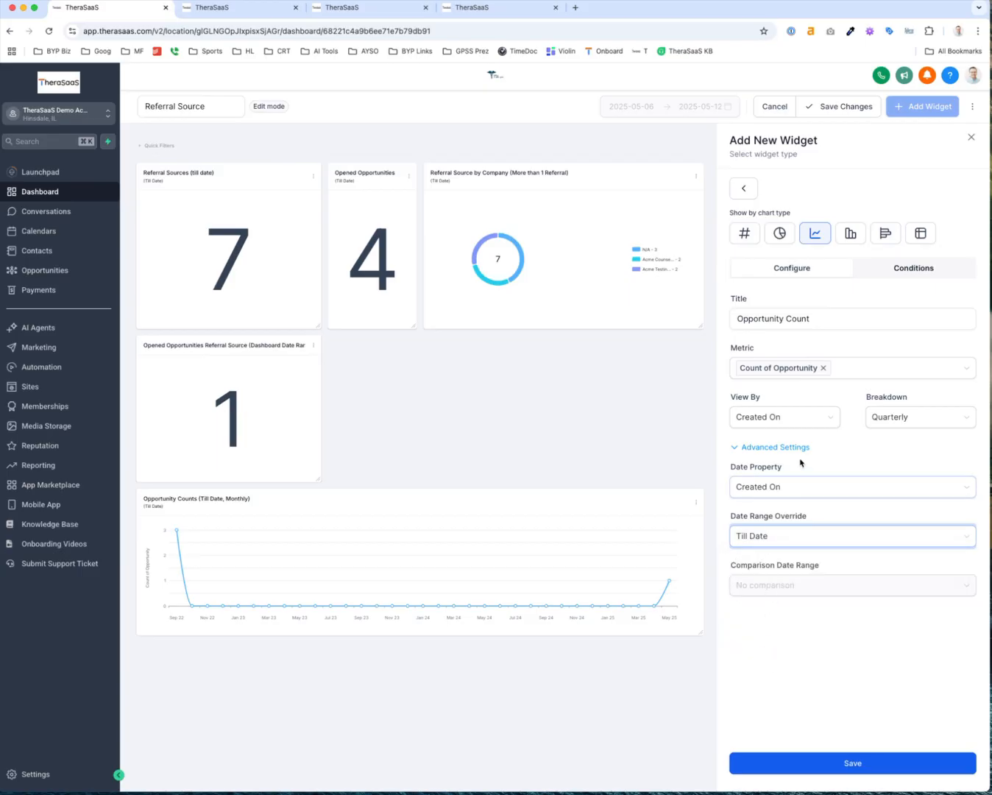
# Filter the chart to Status Open and Pipeline Referral Source Pipeline, then save it
pyautogui.click(892, 271)
pyautogui.click(766, 305)
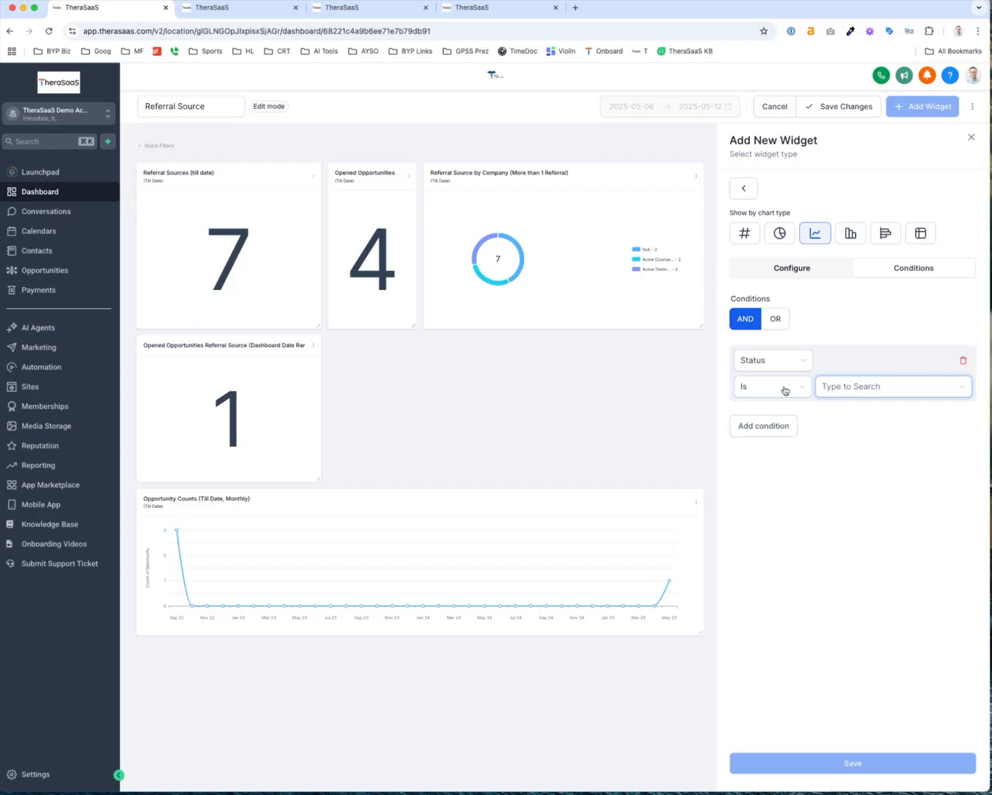
pyautogui.click(835, 388)
pyautogui.click(846, 410)
pyautogui.click(766, 430)
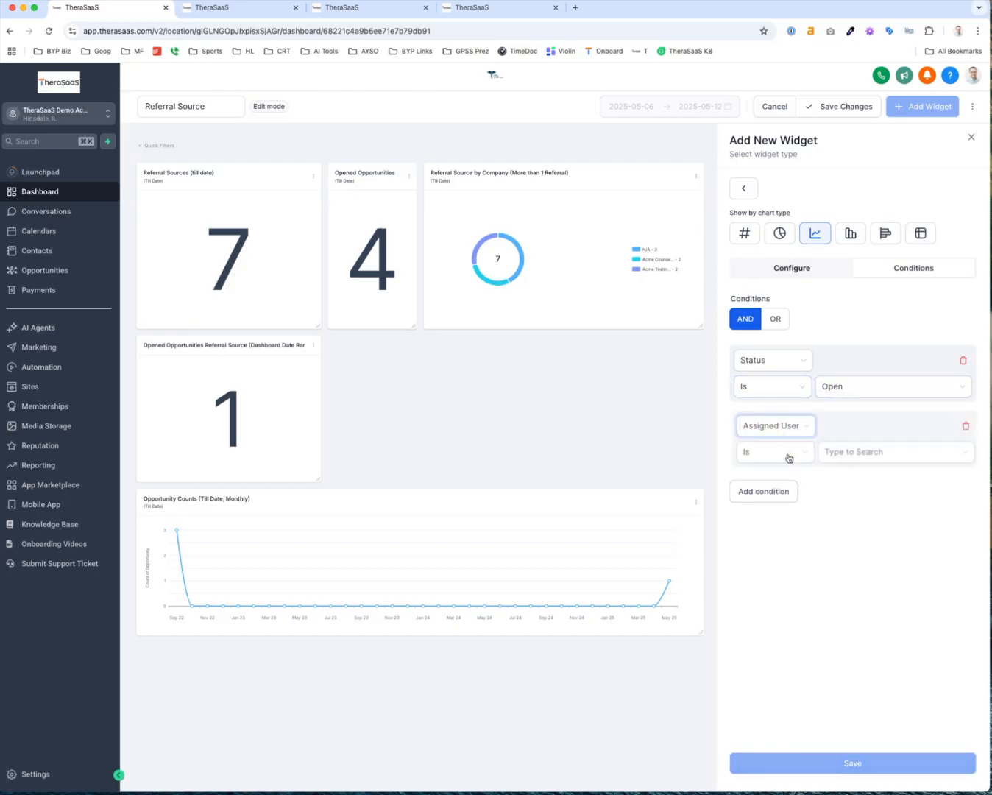
pyautogui.click(784, 427)
pyautogui.click(807, 551)
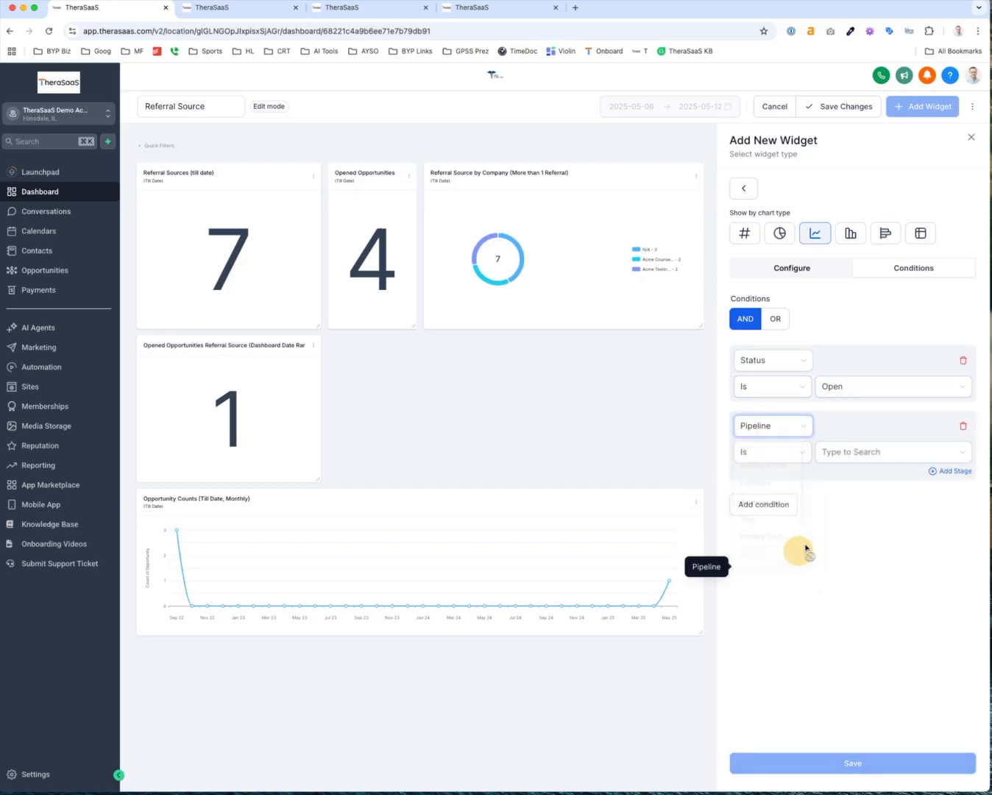
pyautogui.click(855, 455)
pyautogui.click(854, 600)
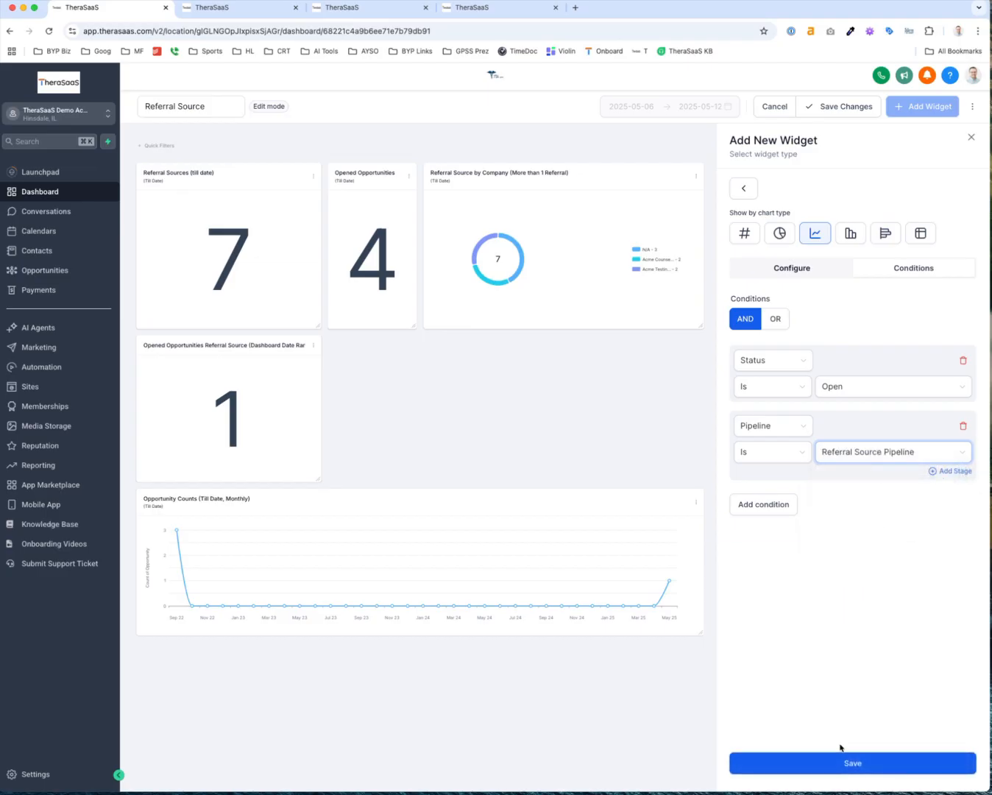
pyautogui.click(842, 762)
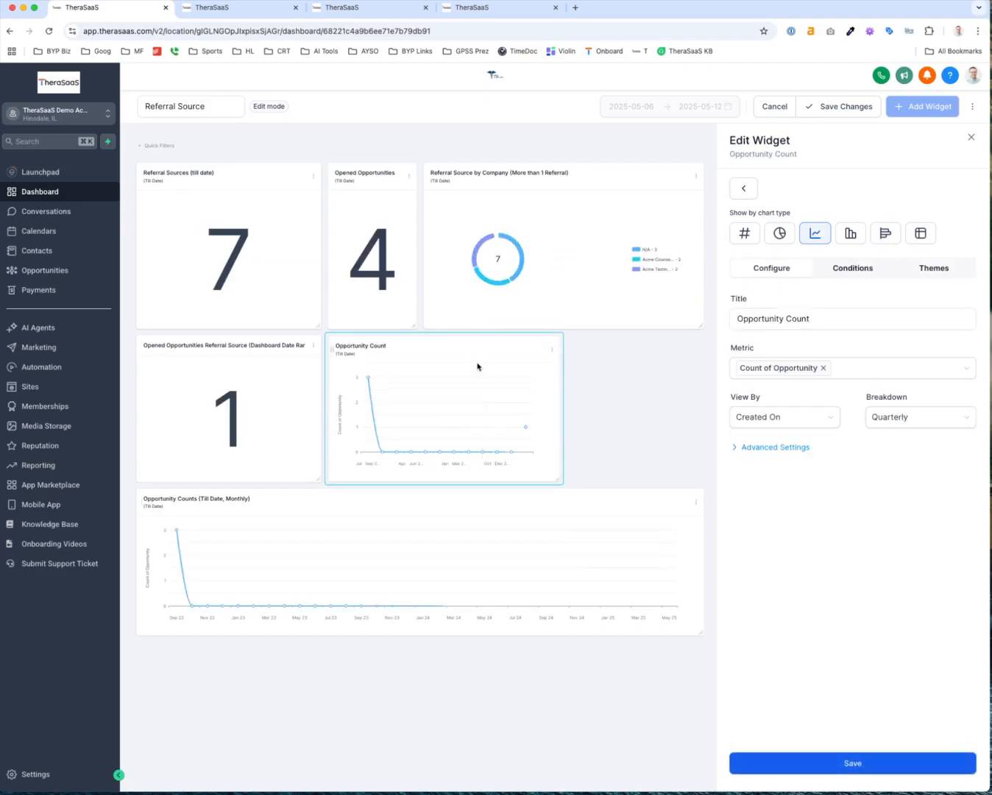
# Move the chart below the monthly chart, widen it to full width, and break it down yearly
pyautogui.moveTo(333, 349); pyautogui.dragTo(147, 656)
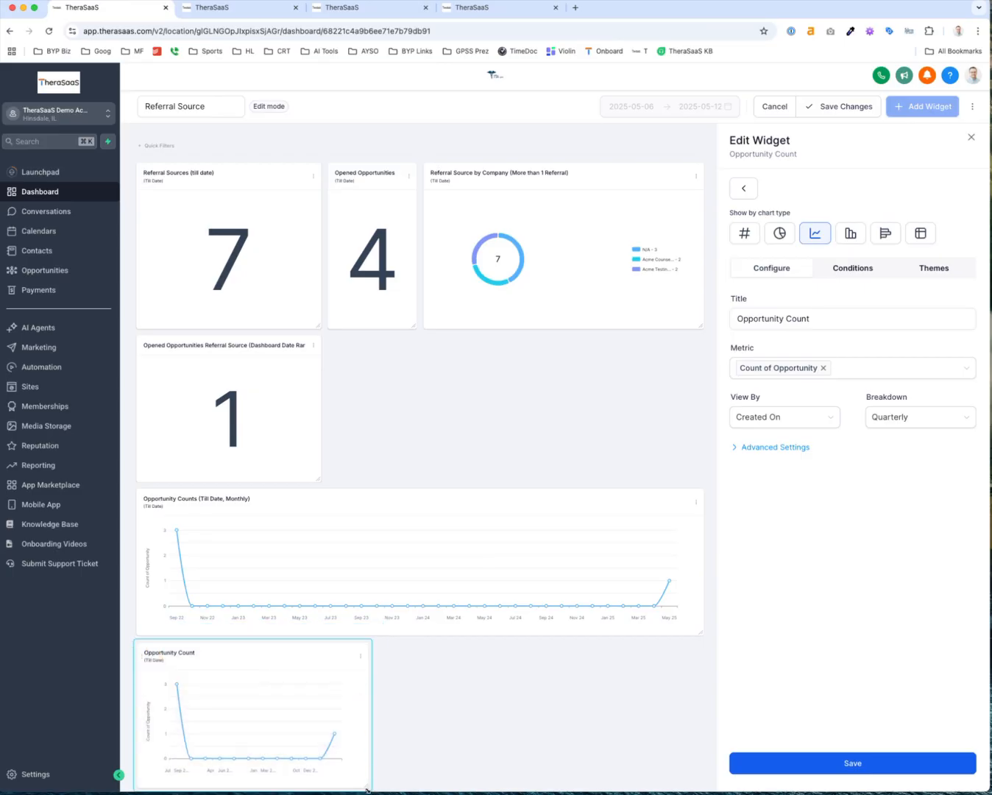
pyautogui.moveTo(367, 787); pyautogui.dragTo(700, 753)
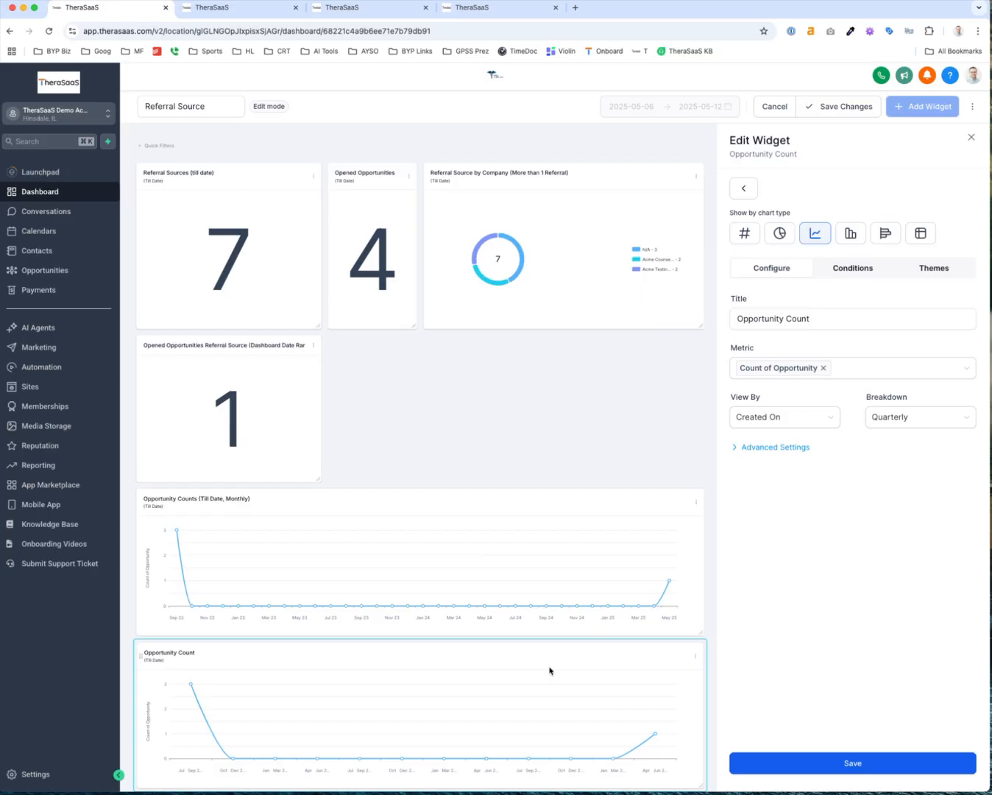
pyautogui.click(898, 420)
pyautogui.click(897, 518)
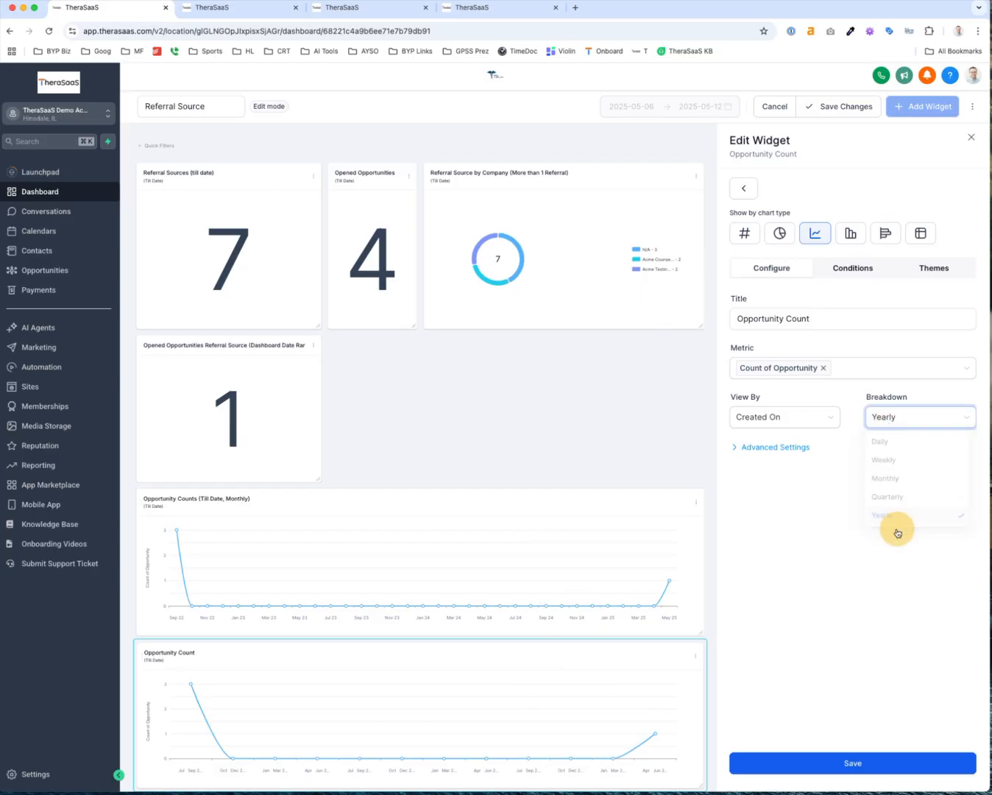
pyautogui.click(871, 761)
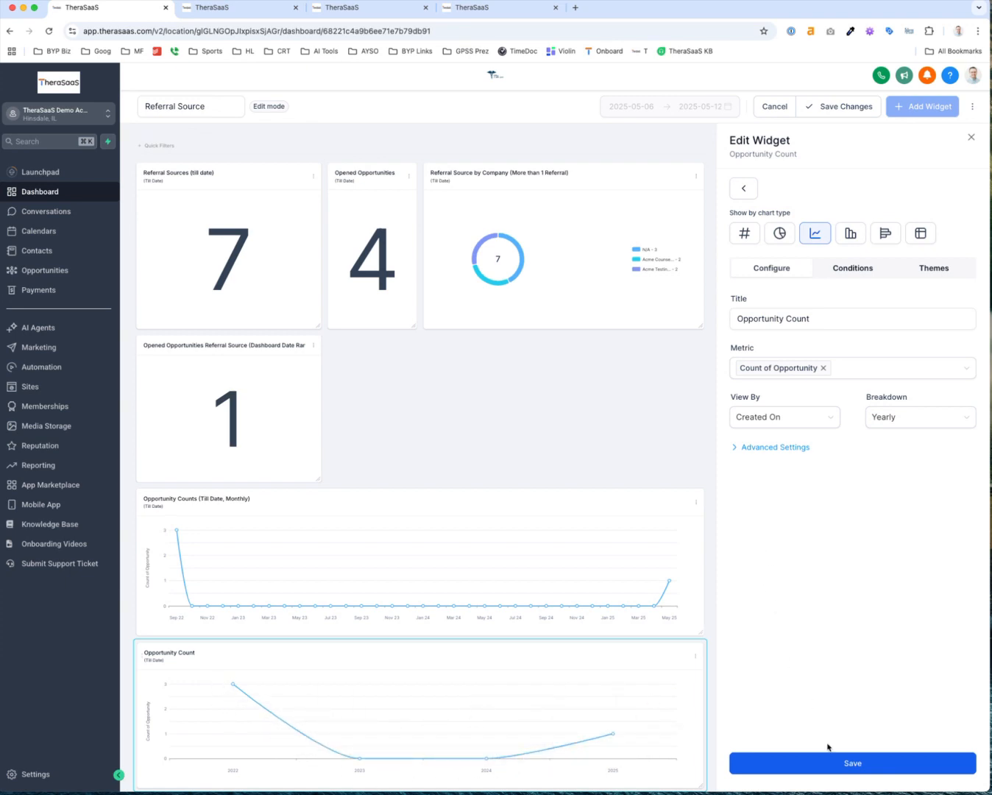
pyautogui.click(832, 765)
# Retitle the chart 'Opportunity Count Open Referral Source (Yearly)' and save it
pyautogui.click(834, 321)
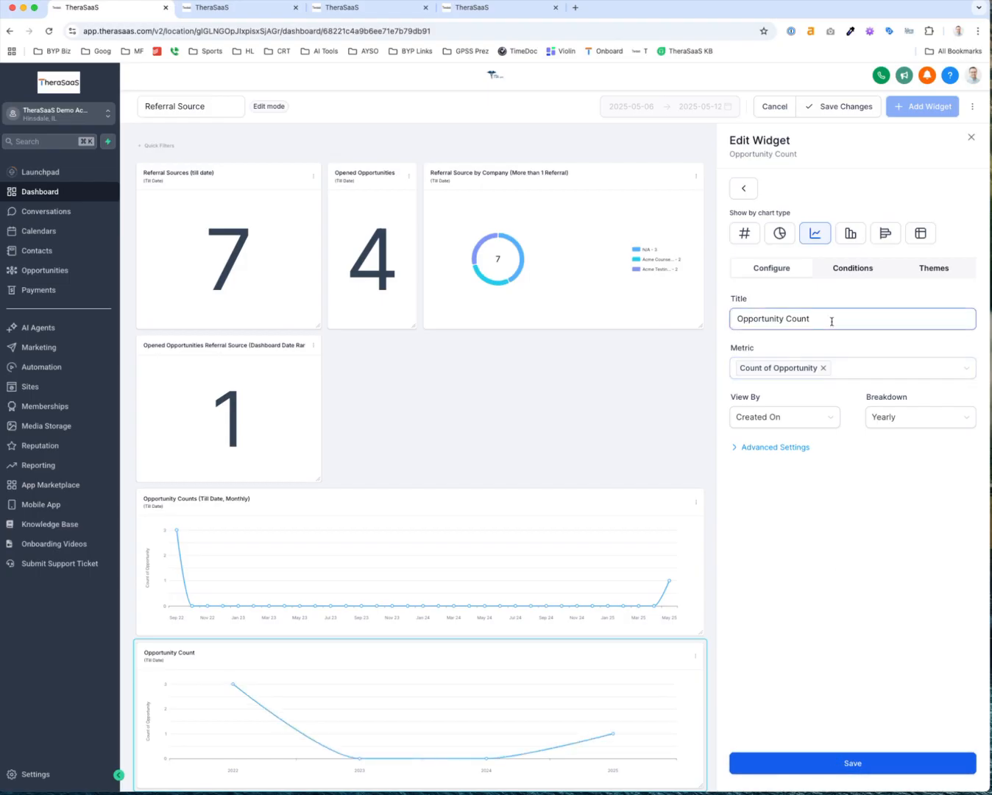
pyautogui.click(832, 321)
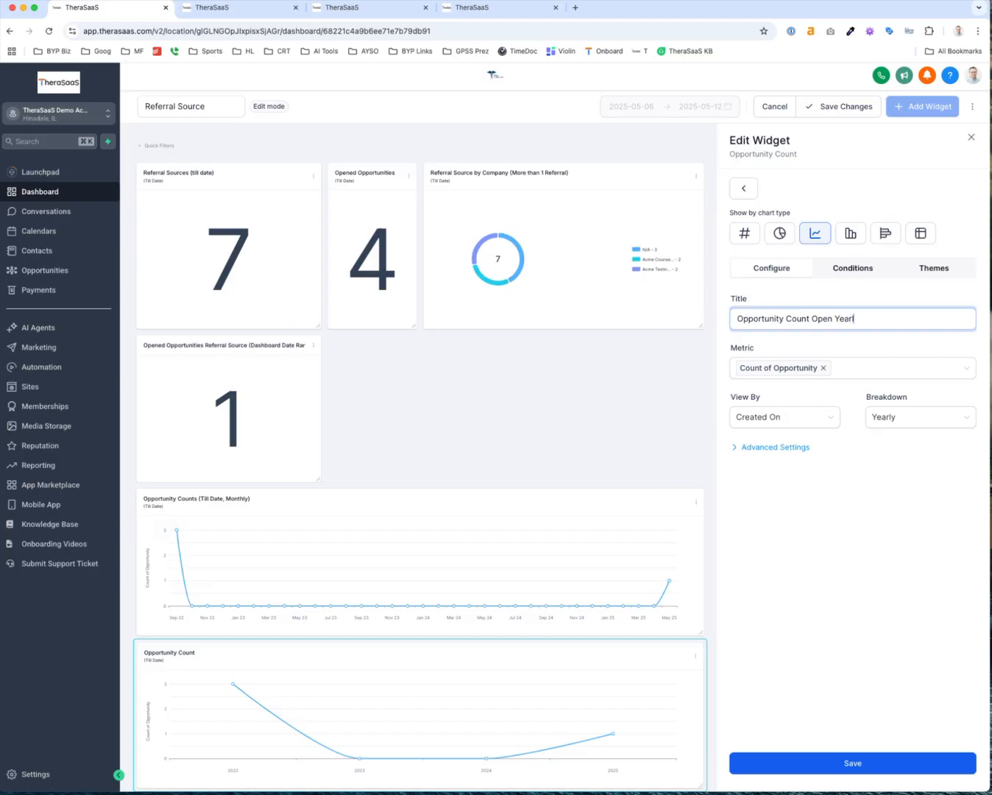
pyautogui.write('(')
pyautogui.click(803, 762)
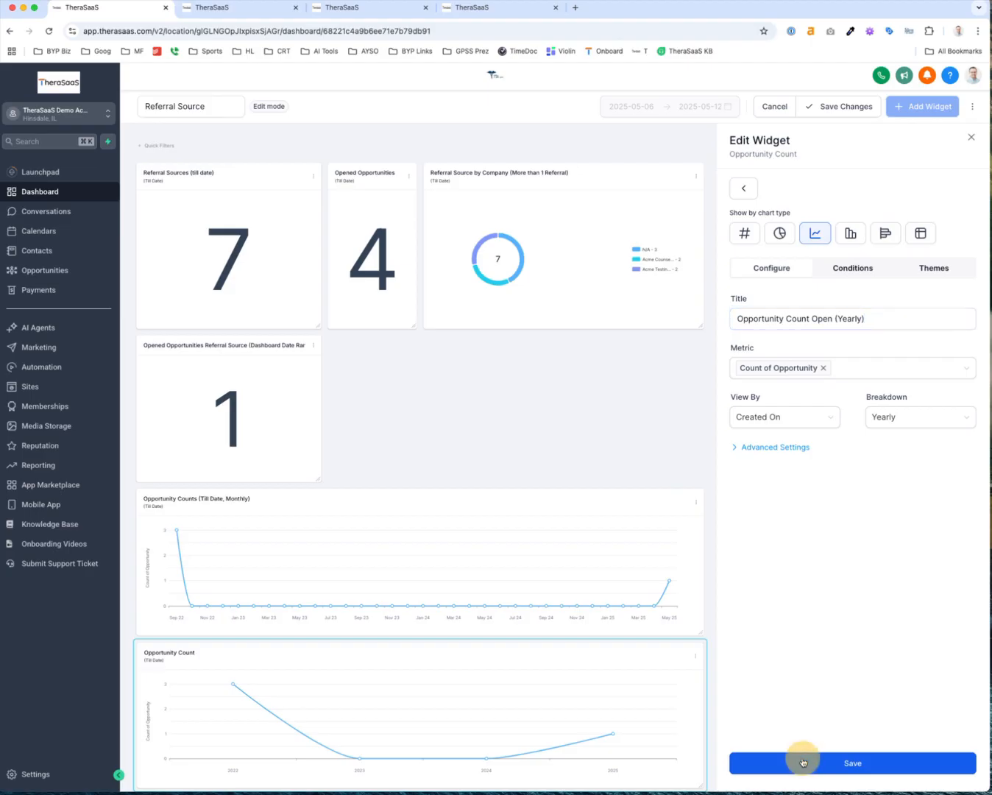
pyautogui.click(786, 319)
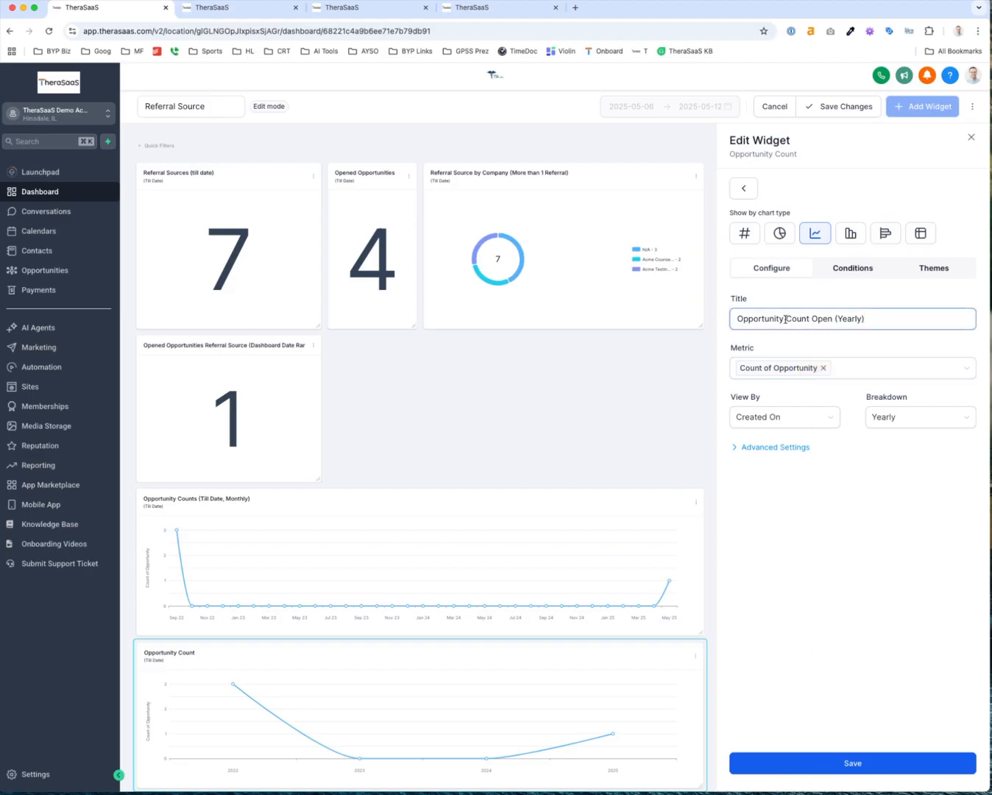
pyautogui.click(836, 317)
pyautogui.write('Referral S')
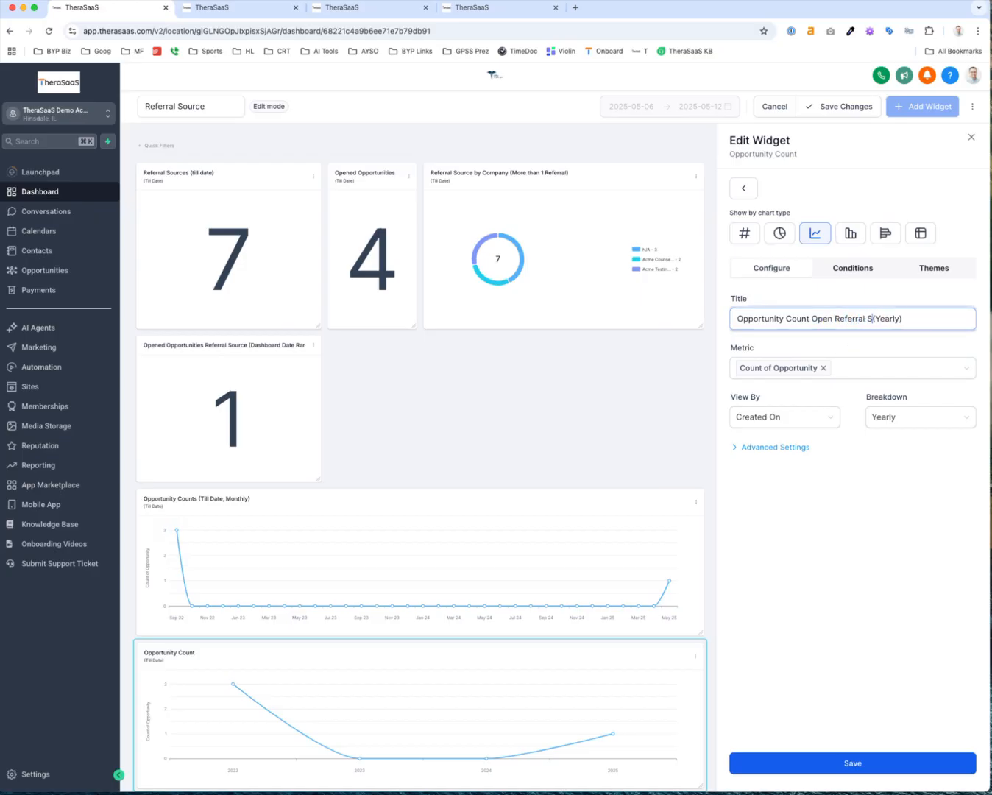
pyautogui.write('ource')
pyautogui.click(839, 763)
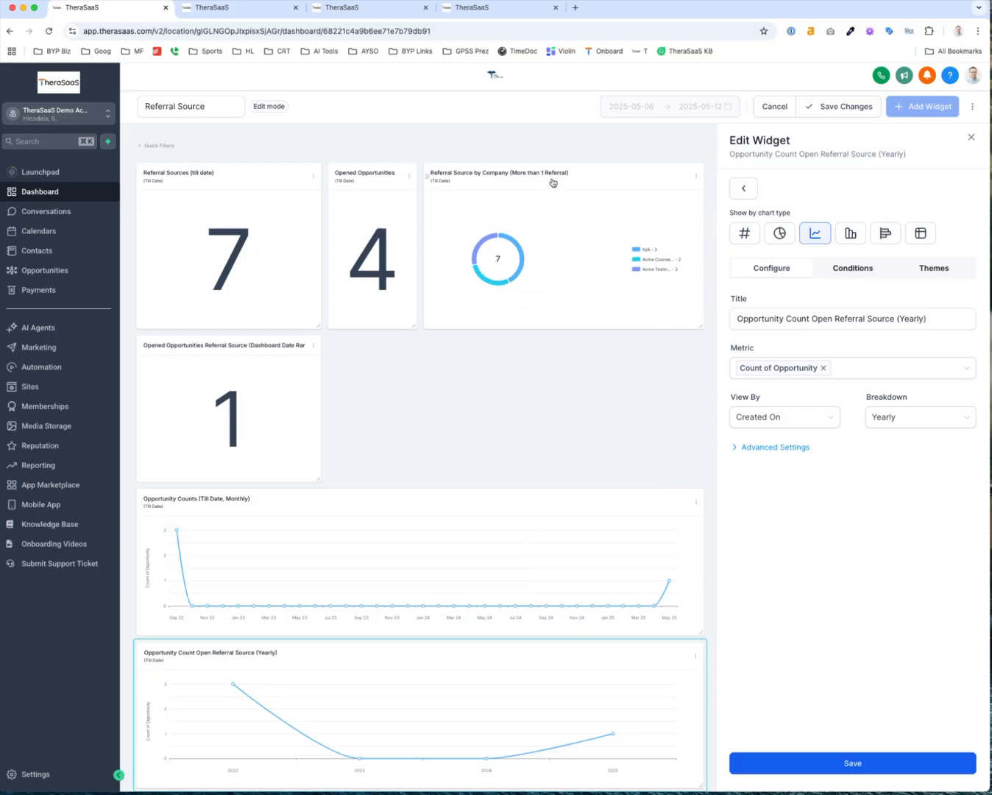
pyautogui.moveTo(502, 284)
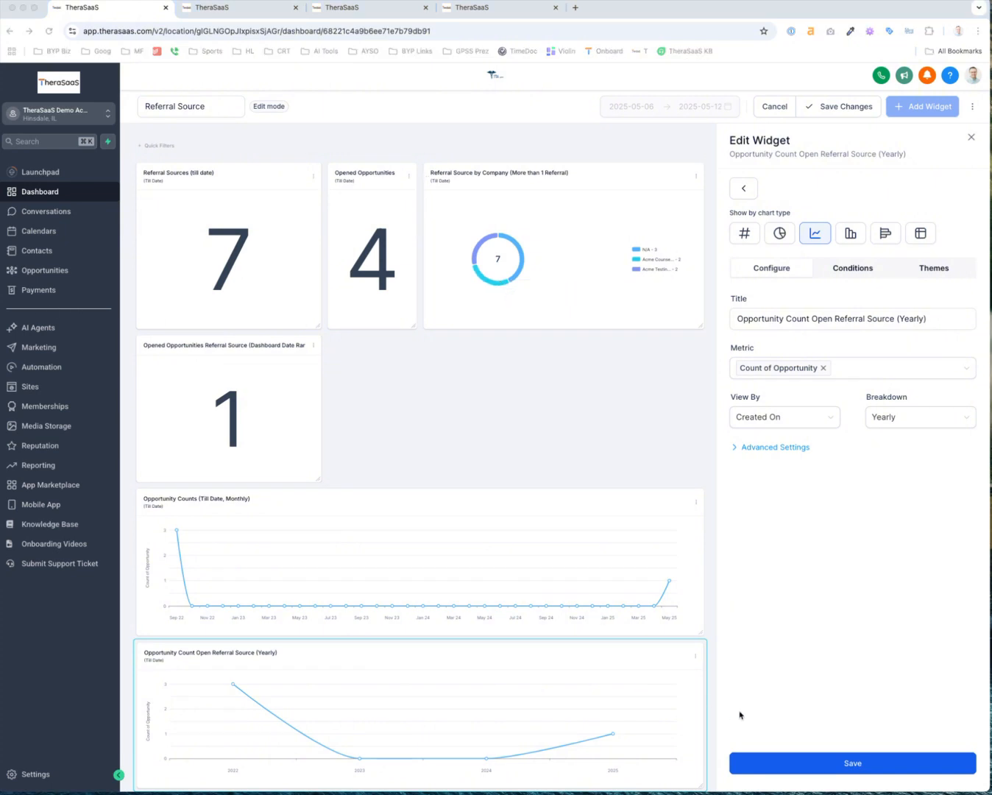
pyautogui.click(793, 762)
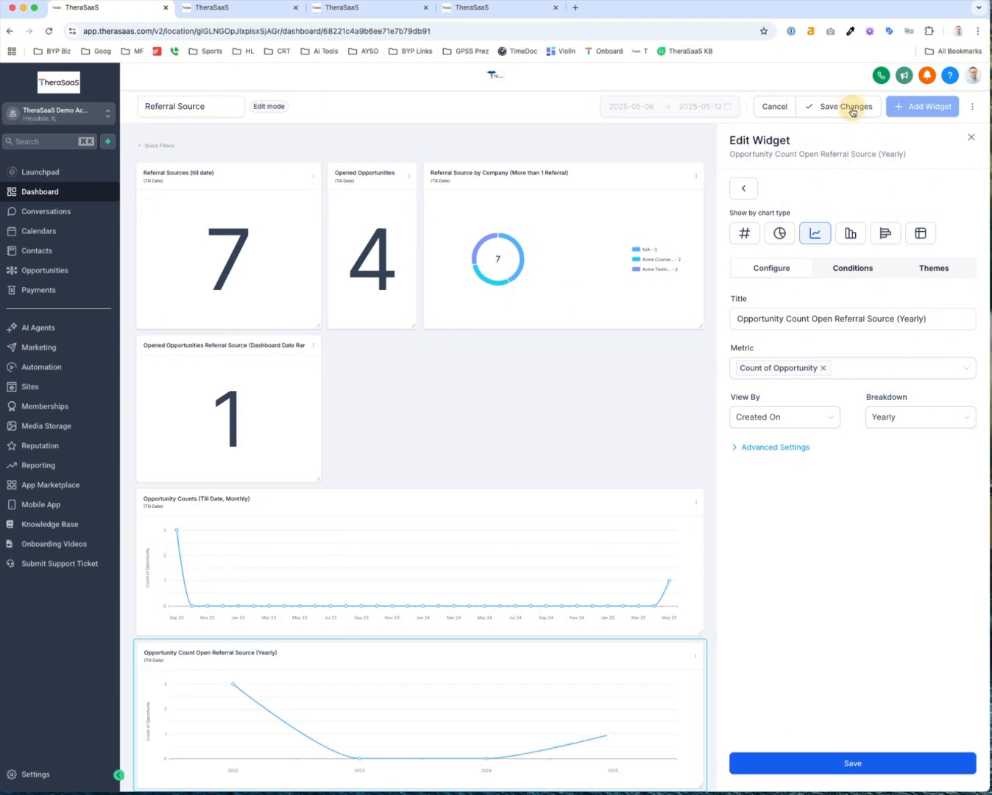
# Save the dashboard changes and scroll through the charts to check them
pyautogui.click(848, 106)
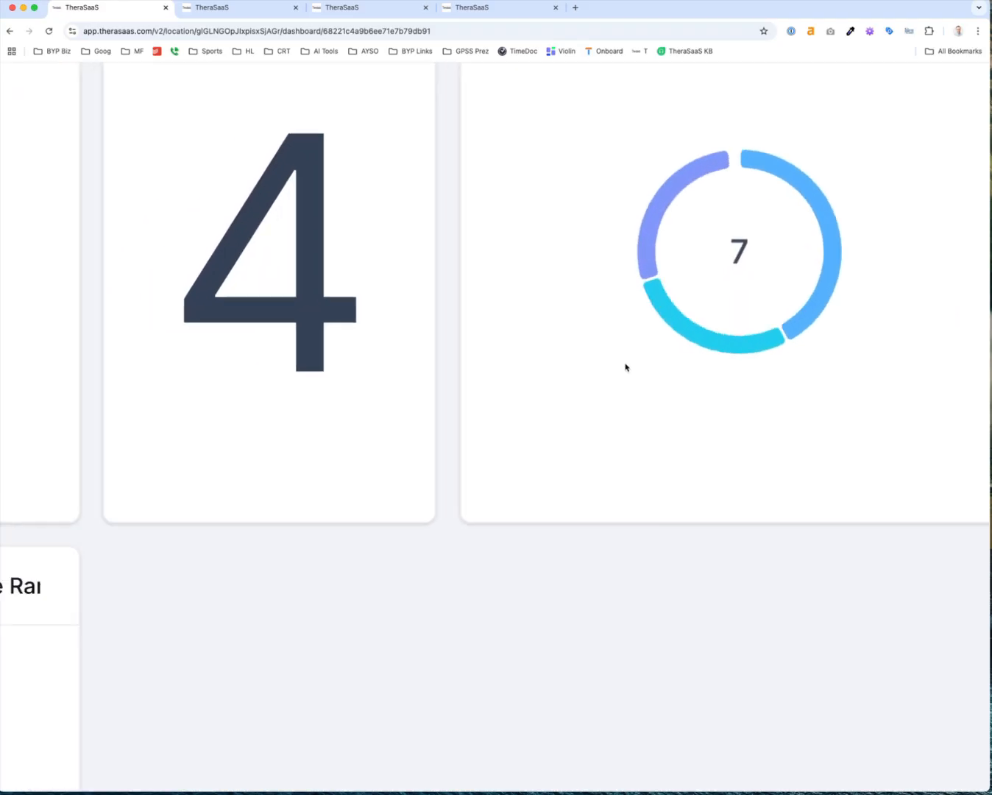
pyautogui.scroll(-5, 625, 367)
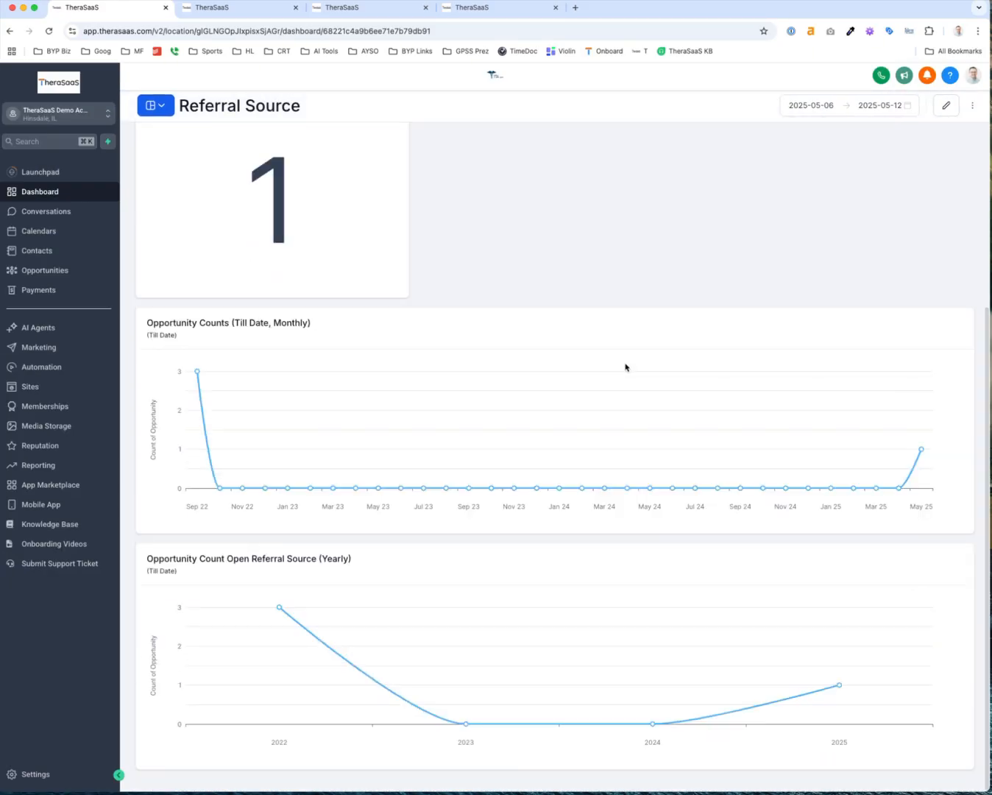
pyautogui.scroll(5, 625, 367)
pyautogui.scroll(-5, 503, 672)
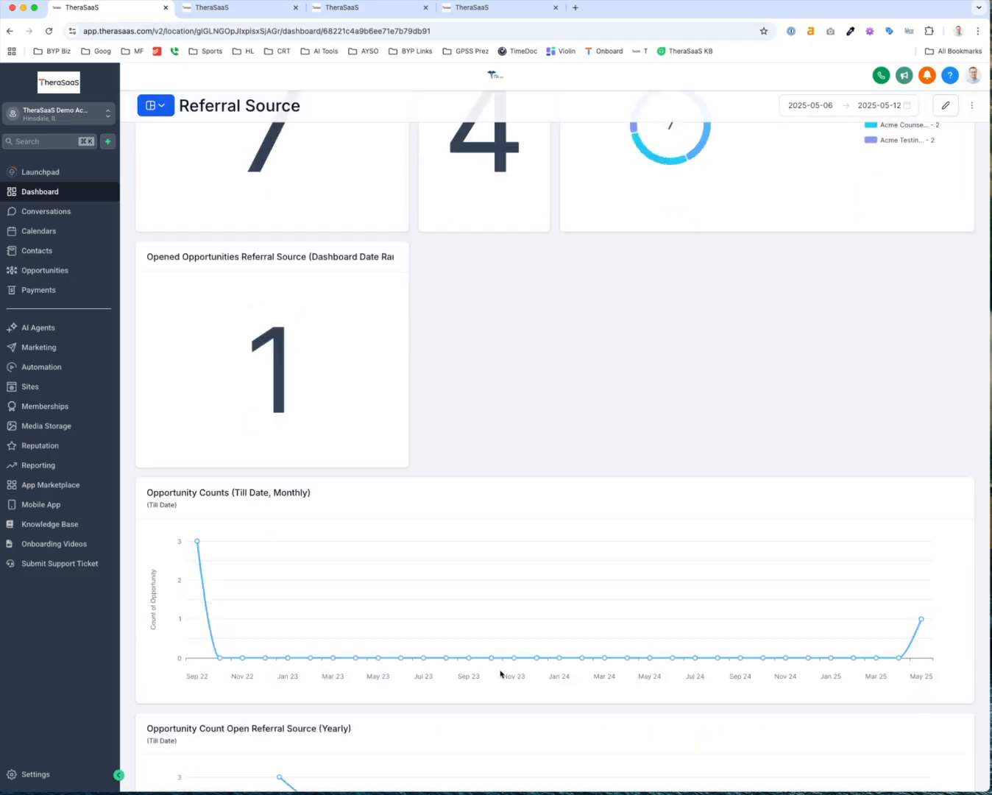
pyautogui.scroll(5, 894, 176)
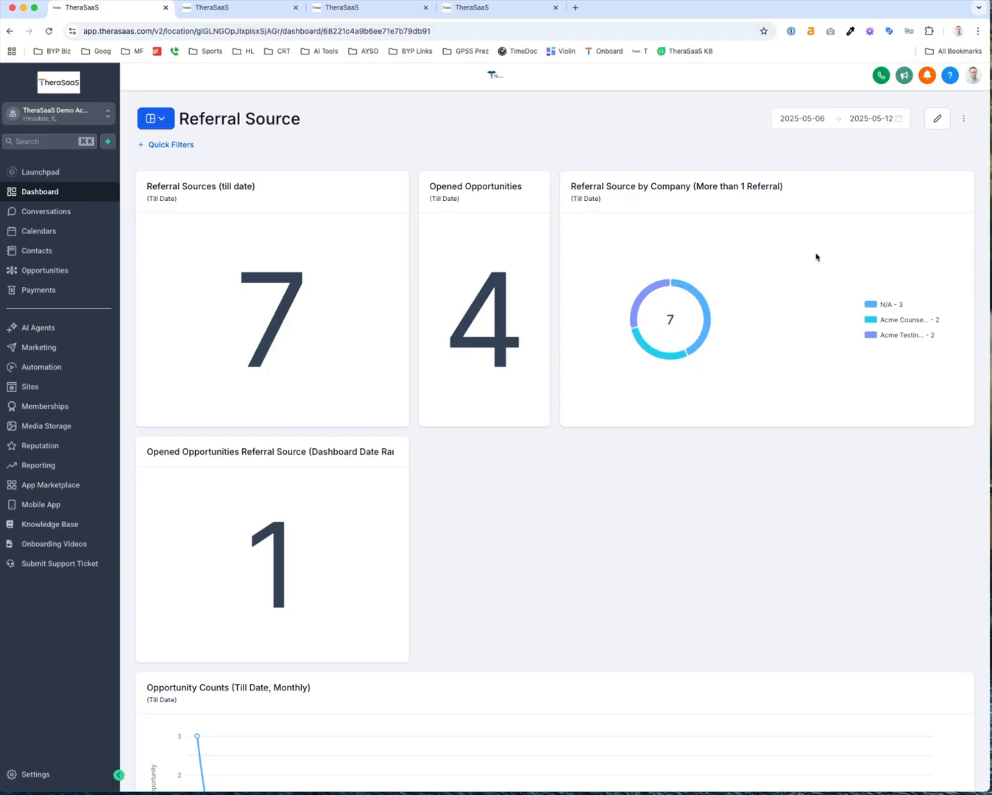
# Review the Referral 5+ contacts list and its referral_source filters, then return to dashboards
pyautogui.click(58, 254)
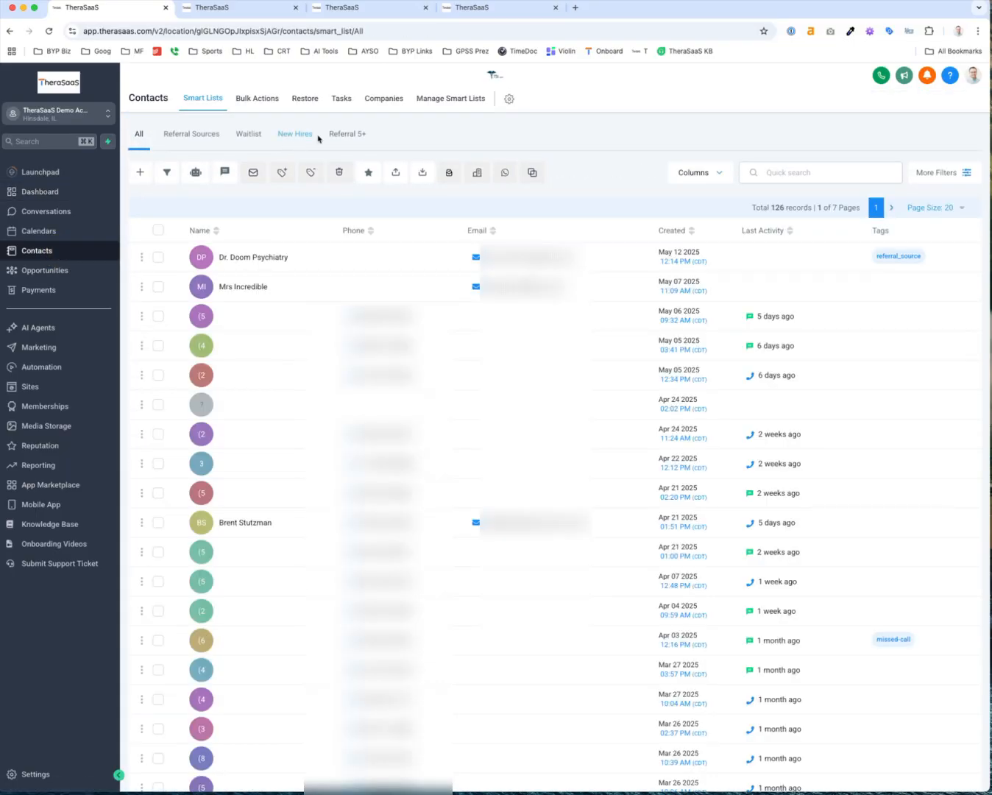
pyautogui.click(344, 134)
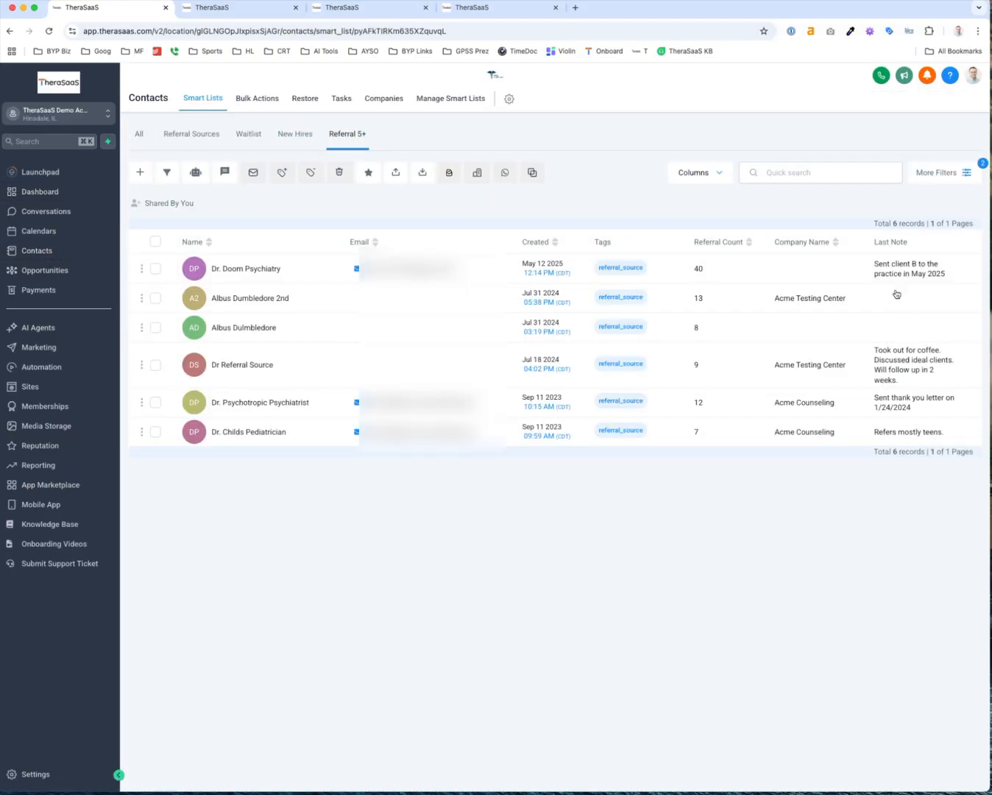
pyautogui.click(942, 172)
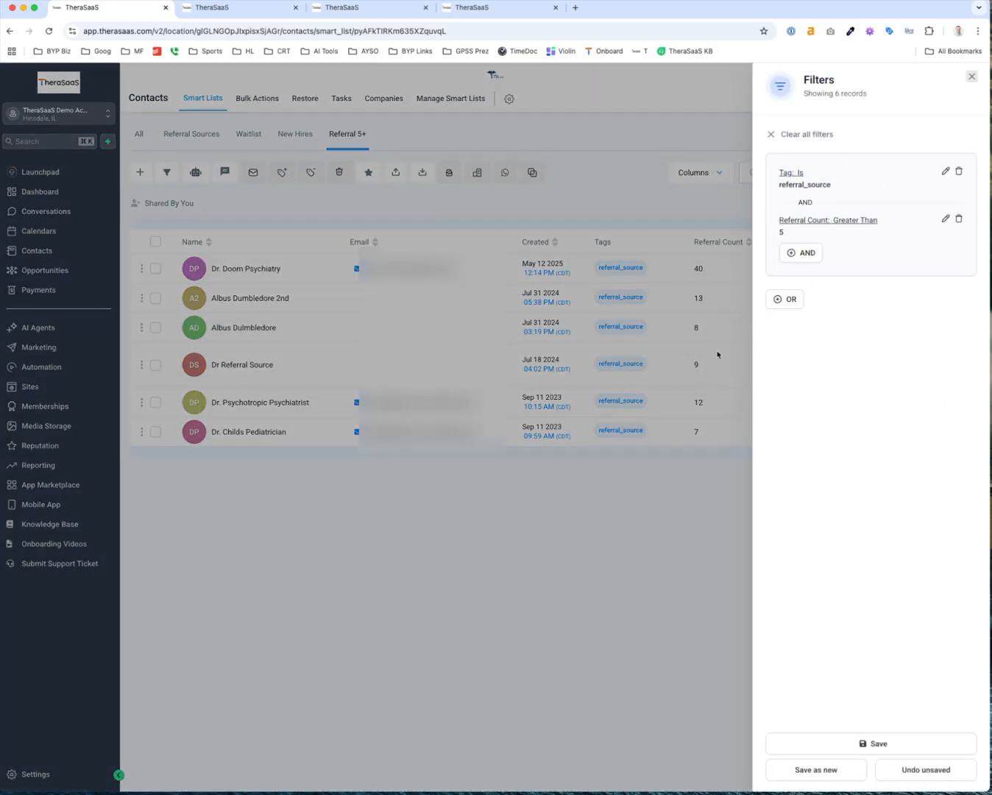
pyautogui.click(971, 77)
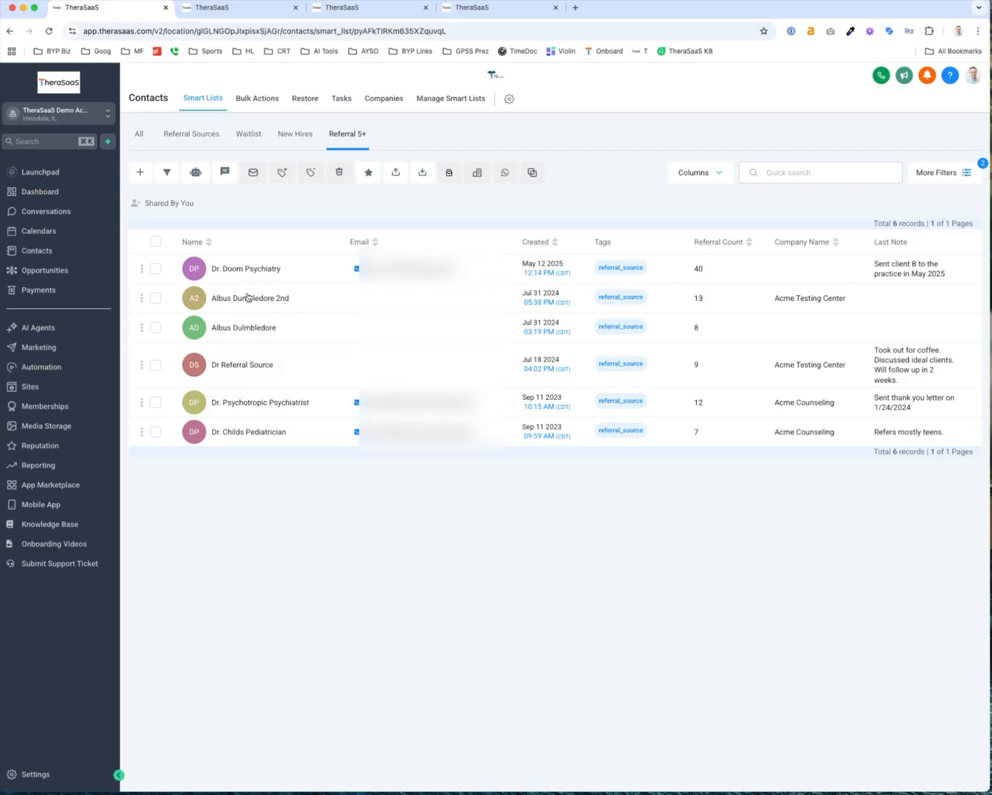
pyautogui.click(39, 191)
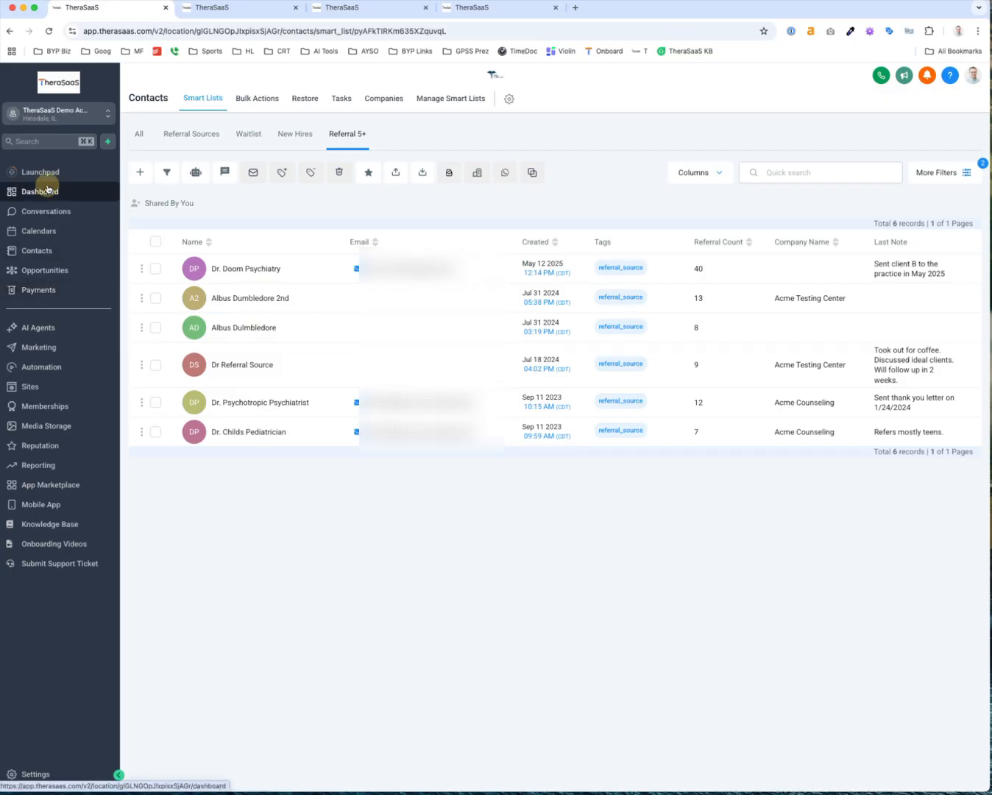
# Reopen the Referral Source dashboard, inspect the N/A slice's contacts, then enter edit mode
pyautogui.click(157, 123)
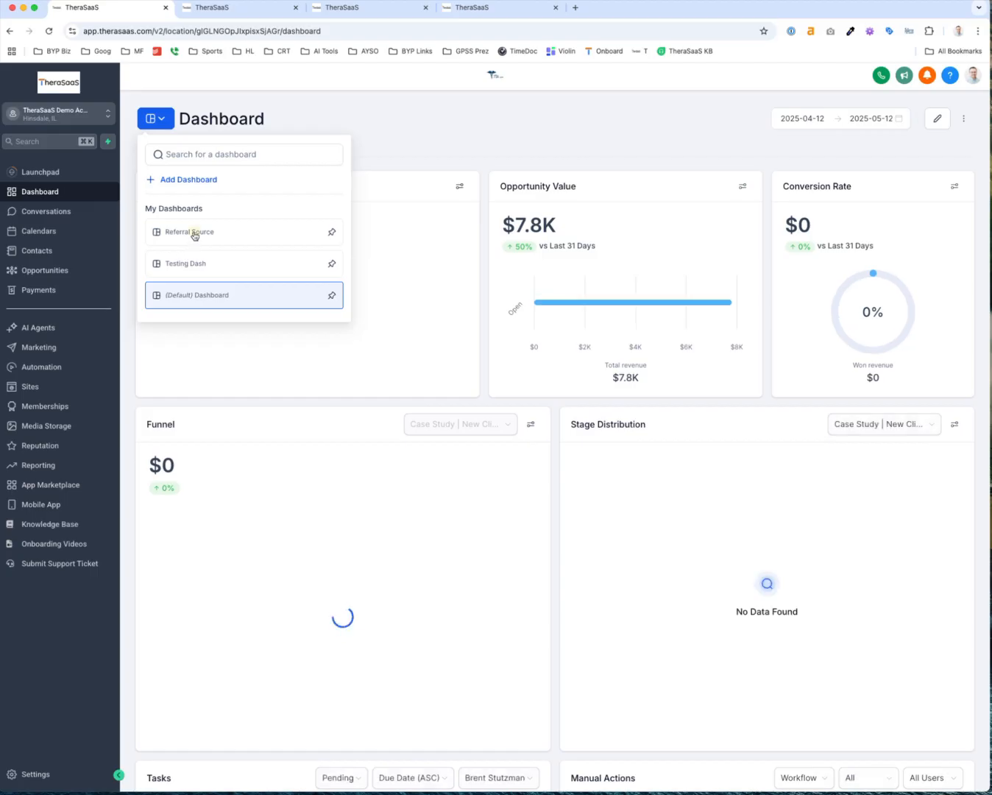
pyautogui.click(193, 232)
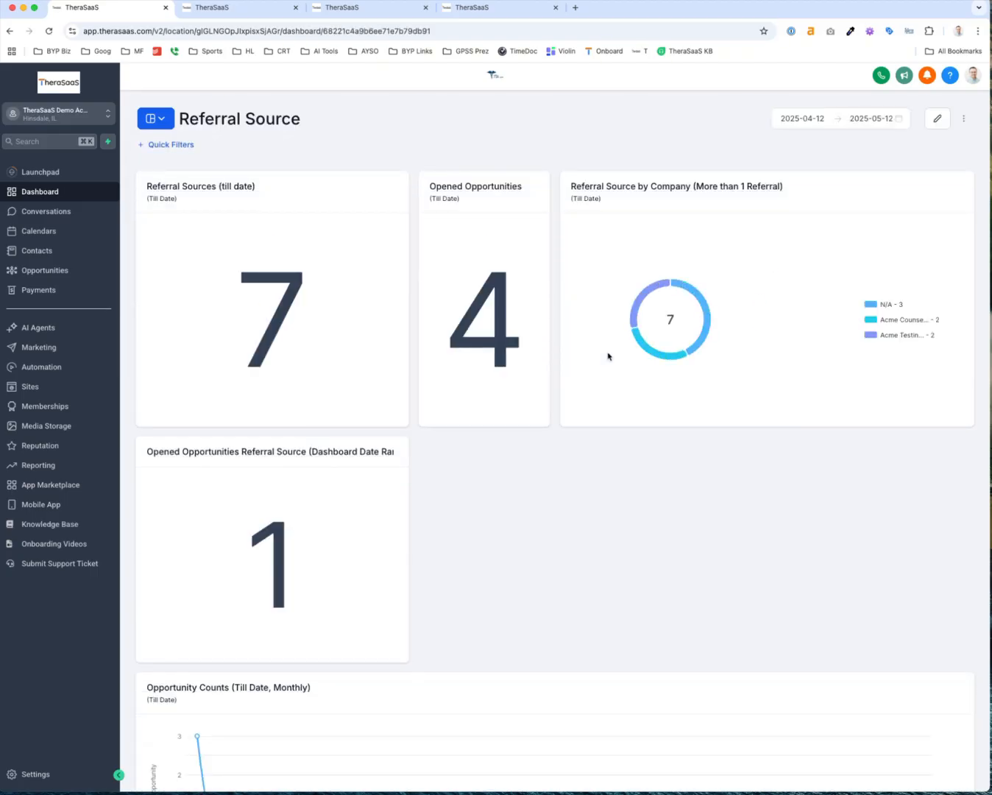
pyautogui.click(702, 344)
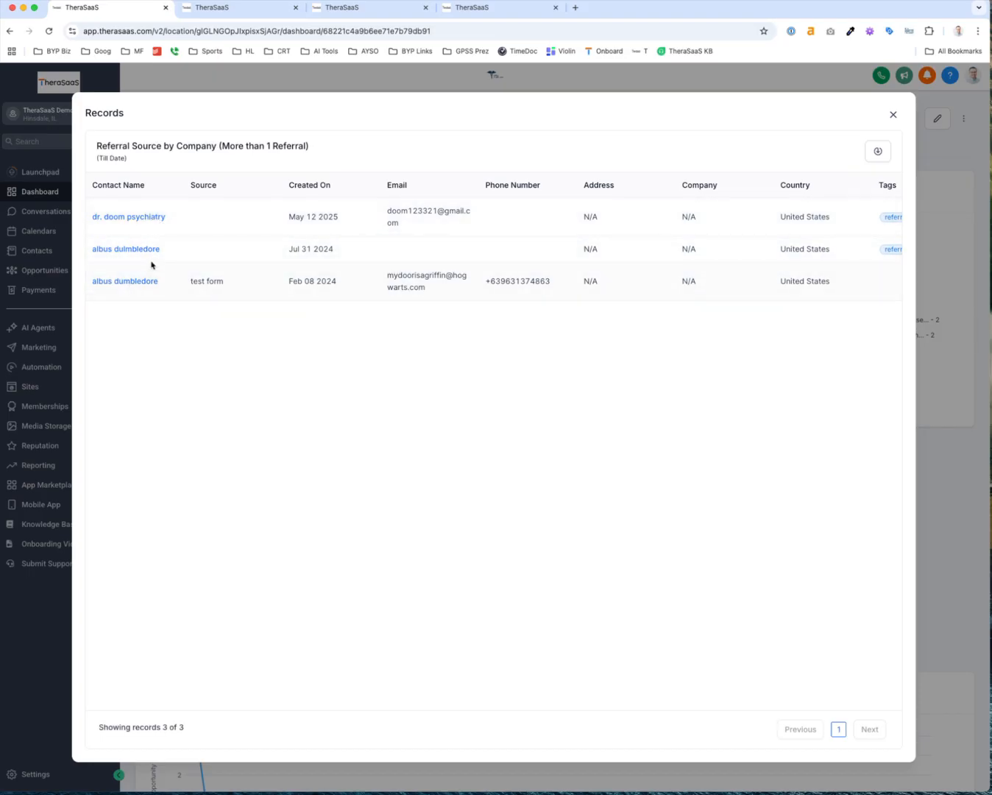
pyautogui.click(893, 114)
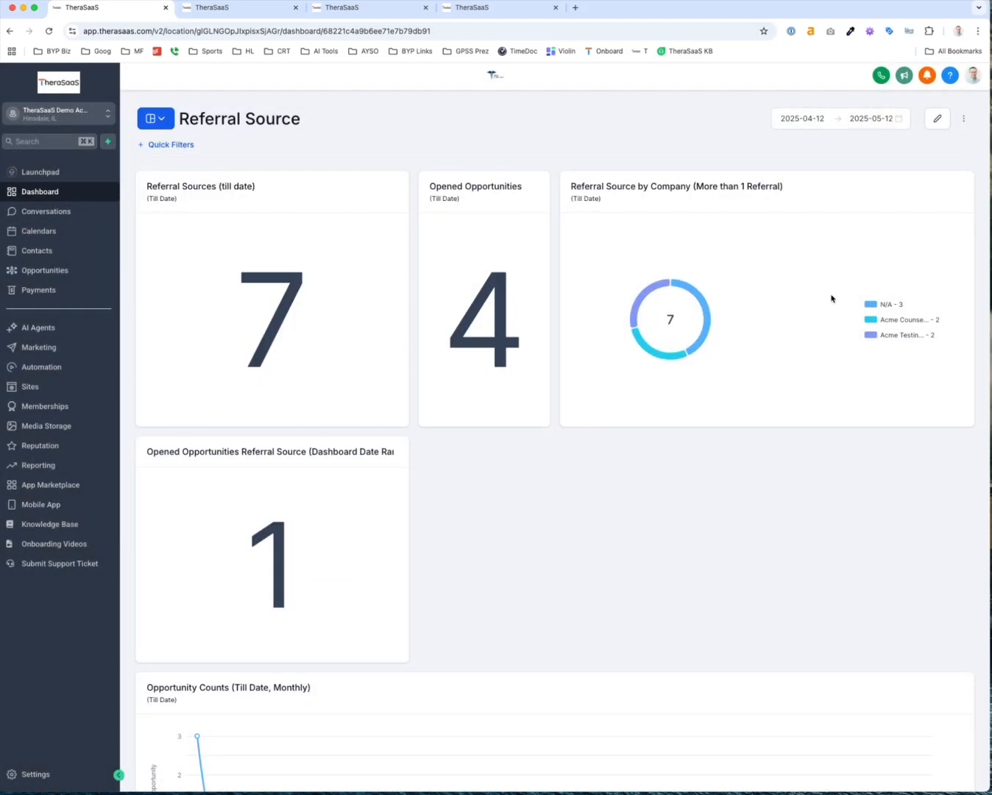
pyautogui.click(937, 119)
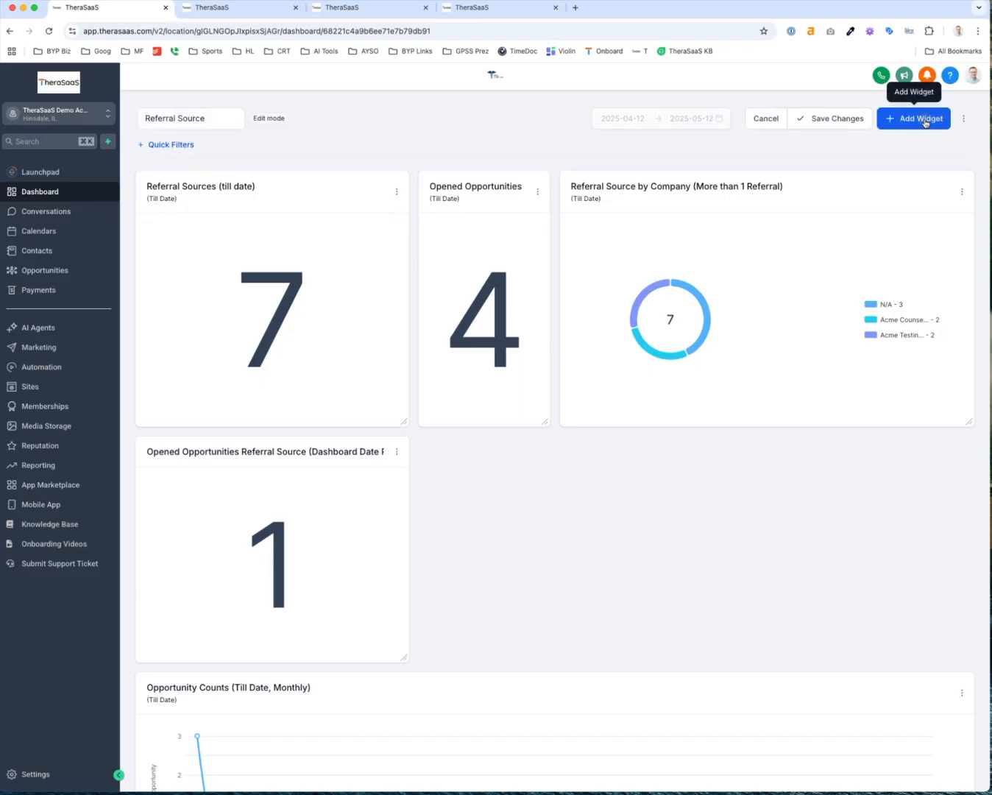
# Add a Contacts > Total Contacts Count (till date) widget displayed as a donut
pyautogui.click(925, 119)
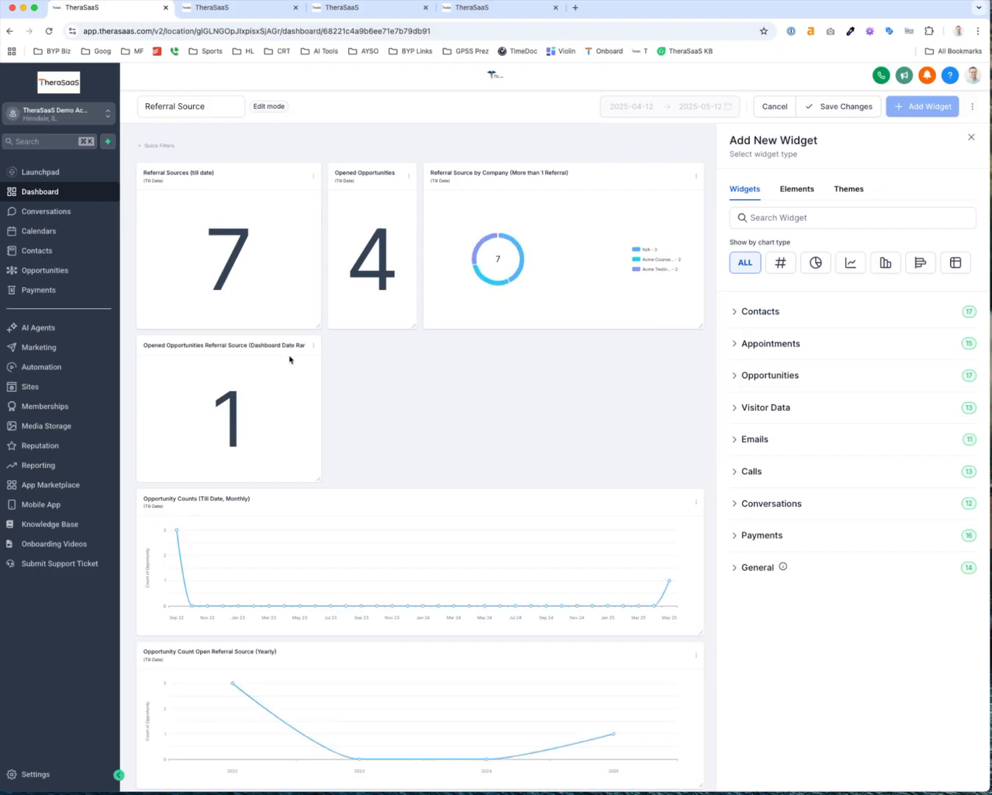
pyautogui.click(766, 314)
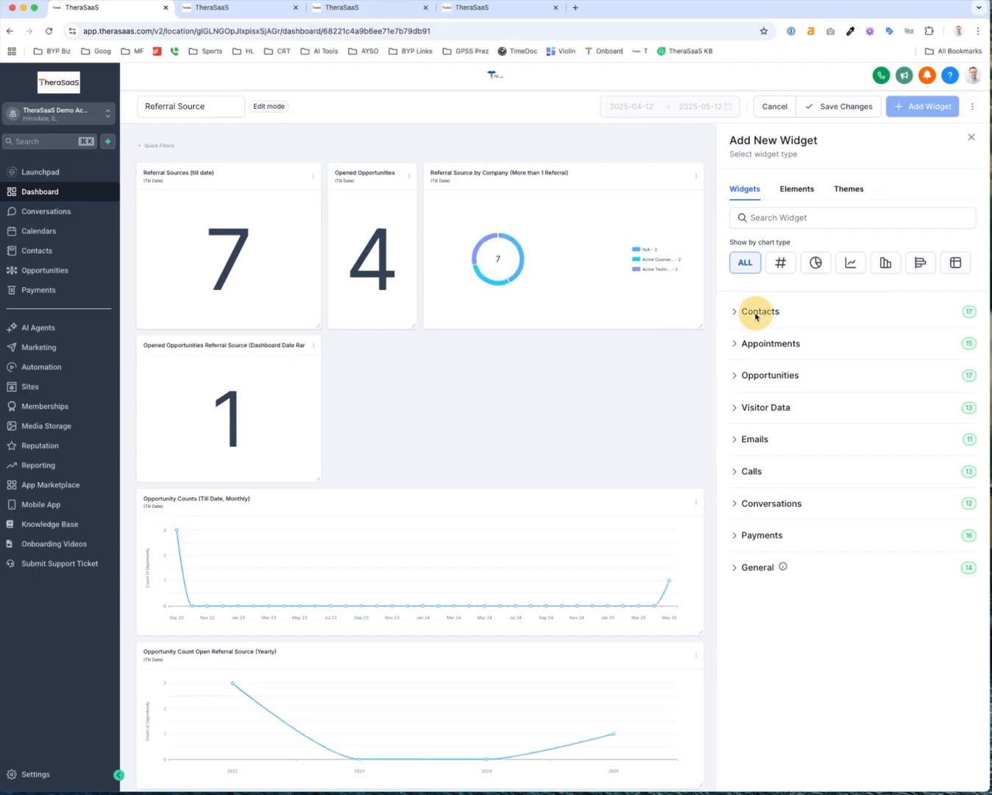
pyautogui.scroll(-10, 775, 565)
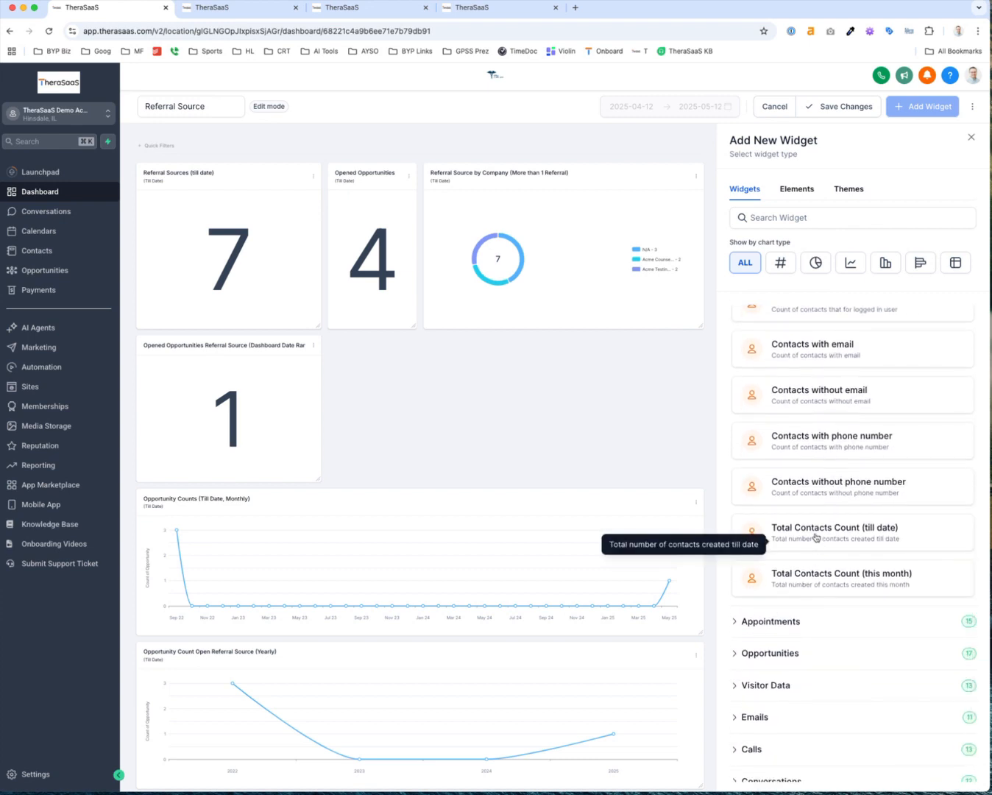
pyautogui.click(815, 536)
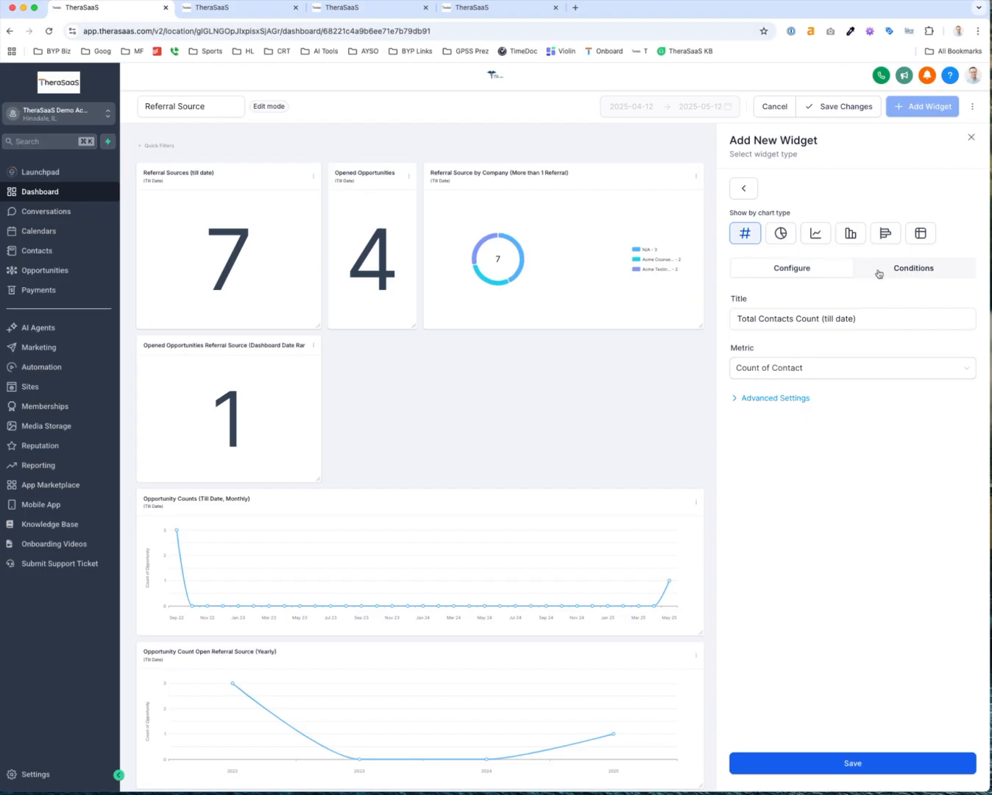
pyautogui.click(781, 234)
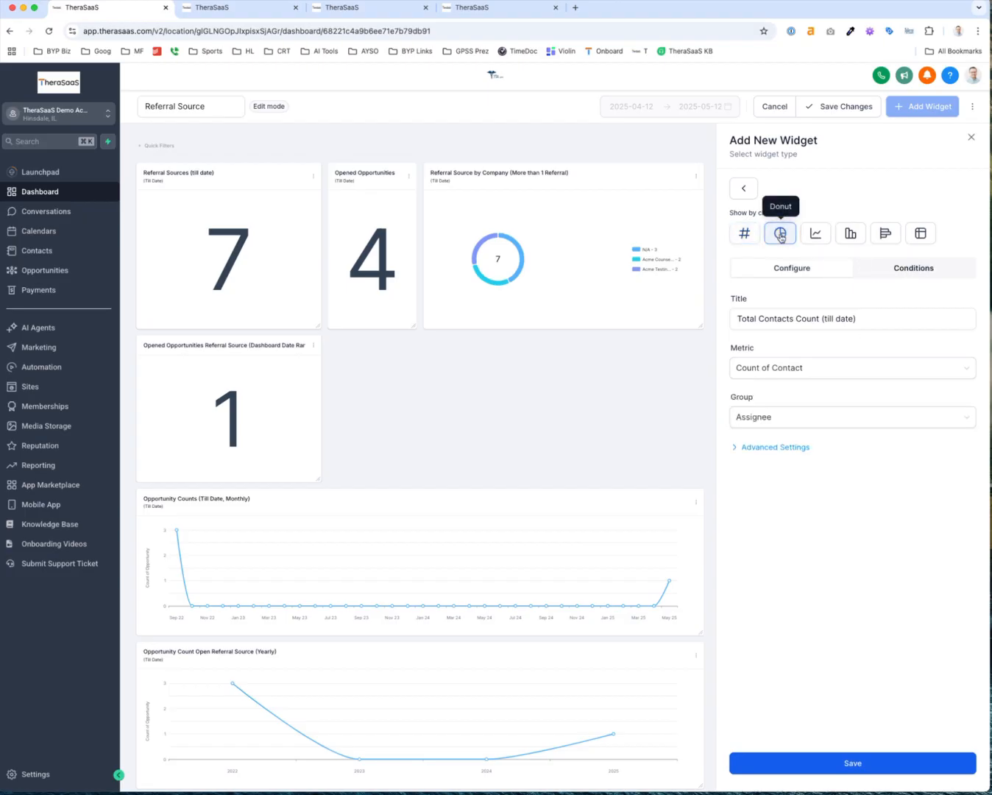
# Add a widget condition requiring the custom field Referral Count to be more than 1
pyautogui.click(927, 271)
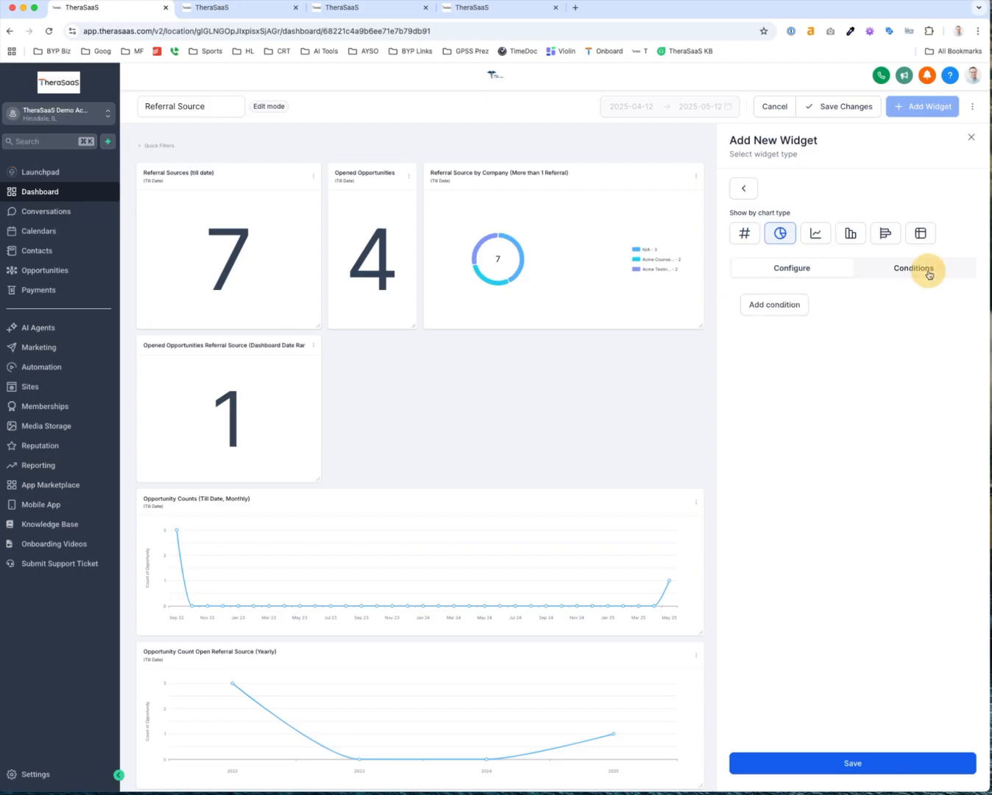
pyautogui.click(759, 307)
pyautogui.click(762, 363)
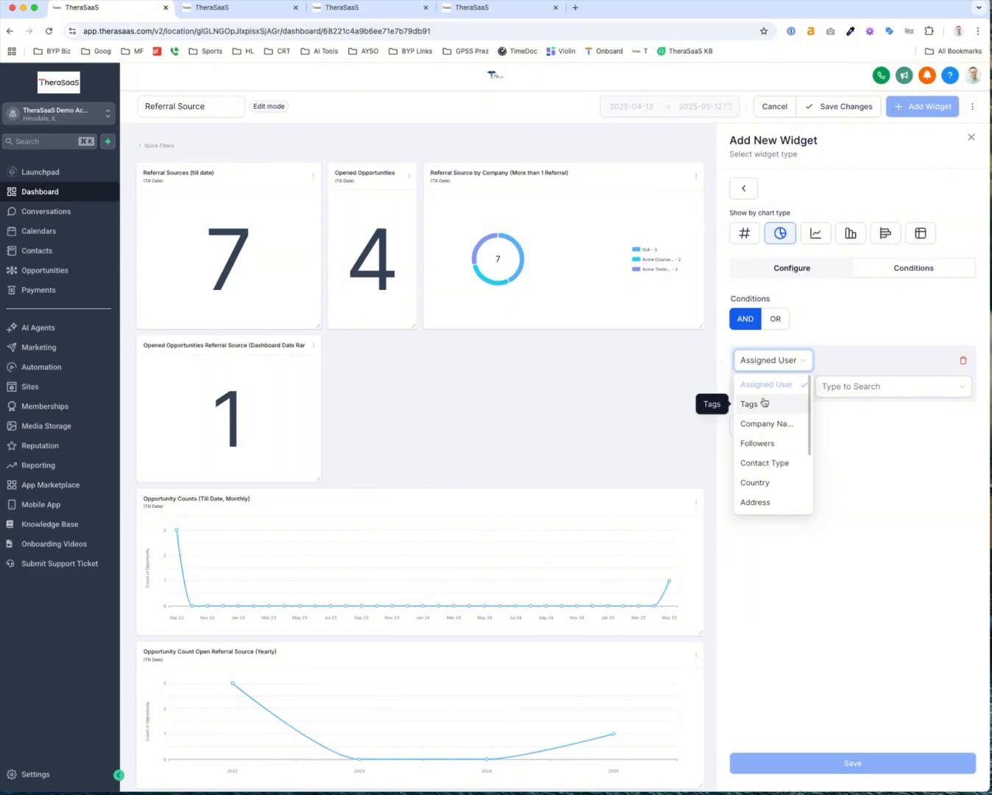
pyautogui.scroll(-3, 764, 450)
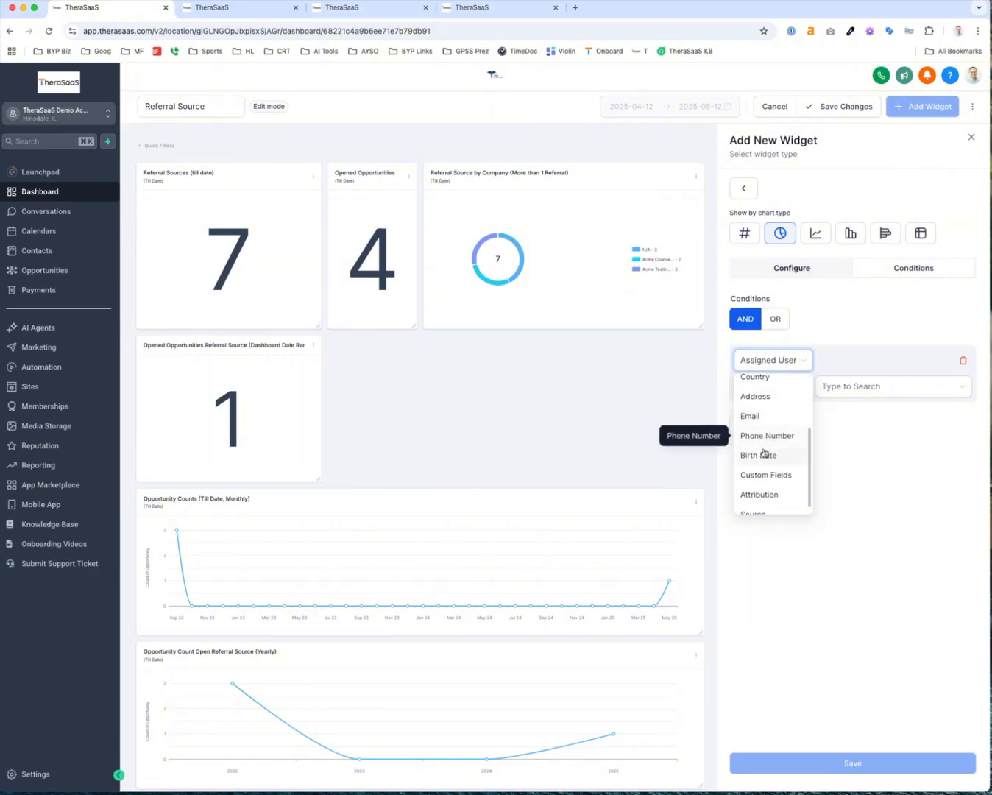
pyautogui.click(764, 473)
pyautogui.click(832, 360)
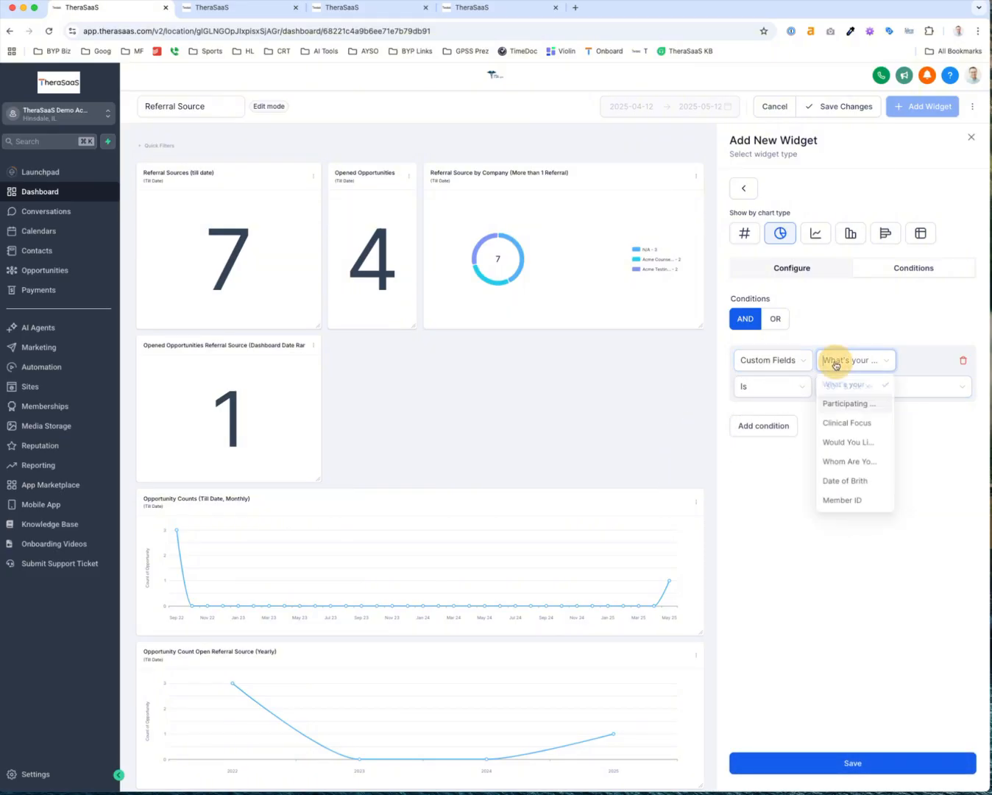
pyautogui.write('referral')
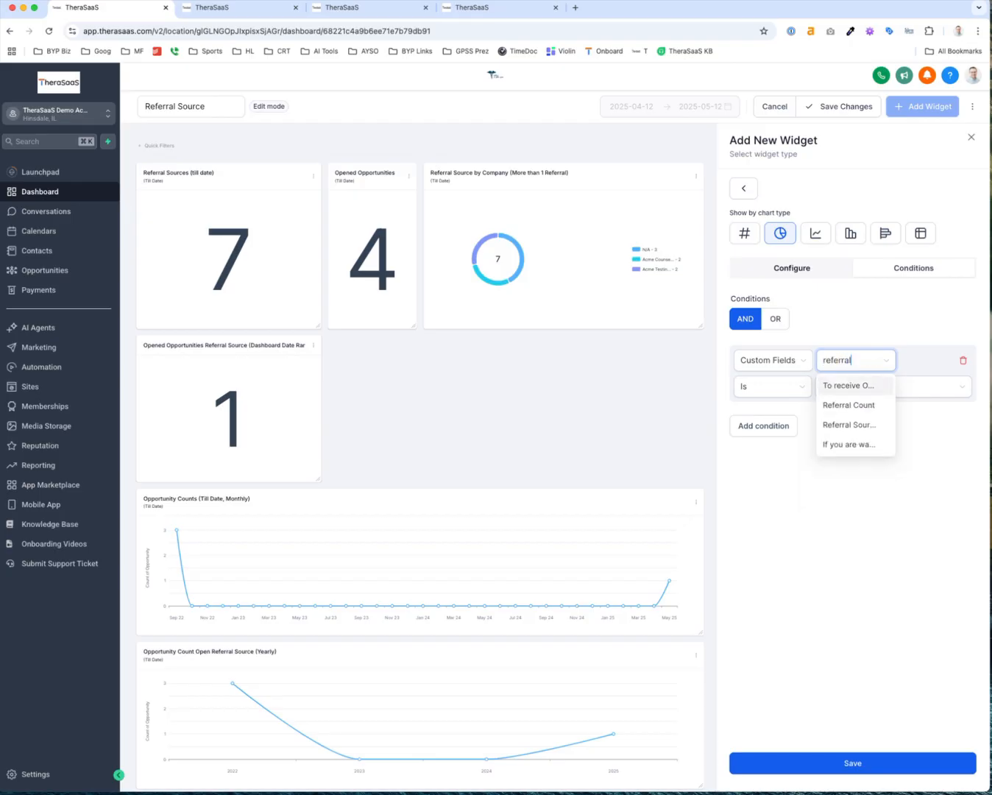
pyautogui.click(847, 404)
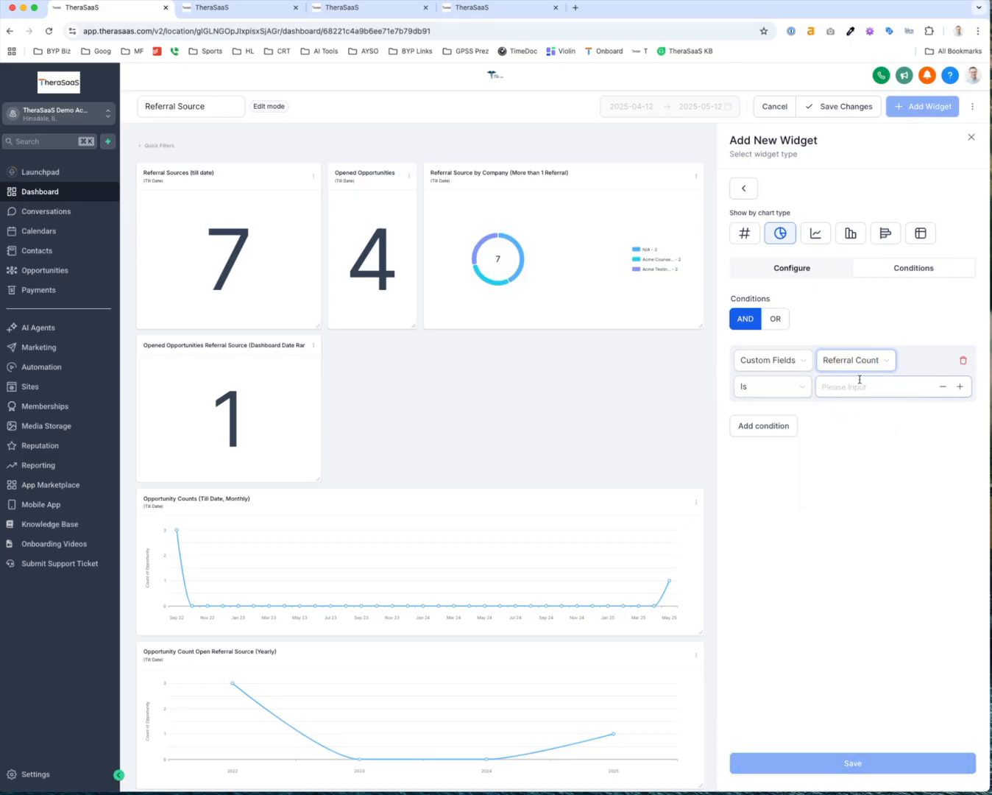
pyautogui.click(781, 390)
pyautogui.click(782, 451)
pyautogui.click(887, 392)
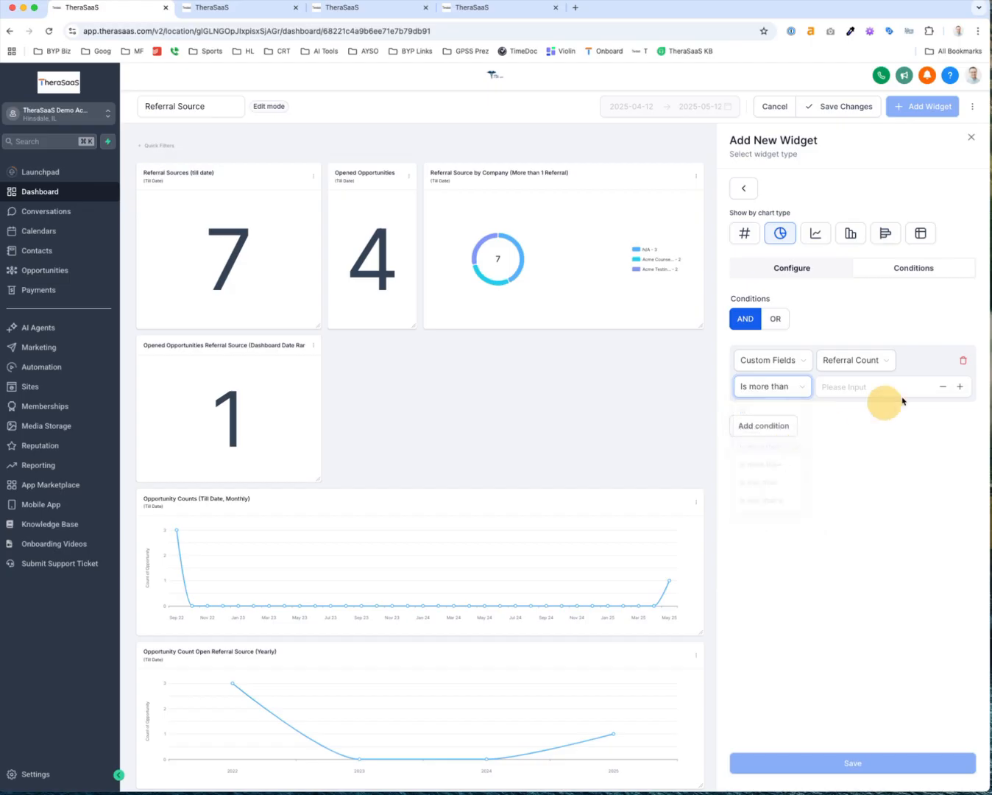
pyautogui.click(961, 387)
pyautogui.click(961, 387)
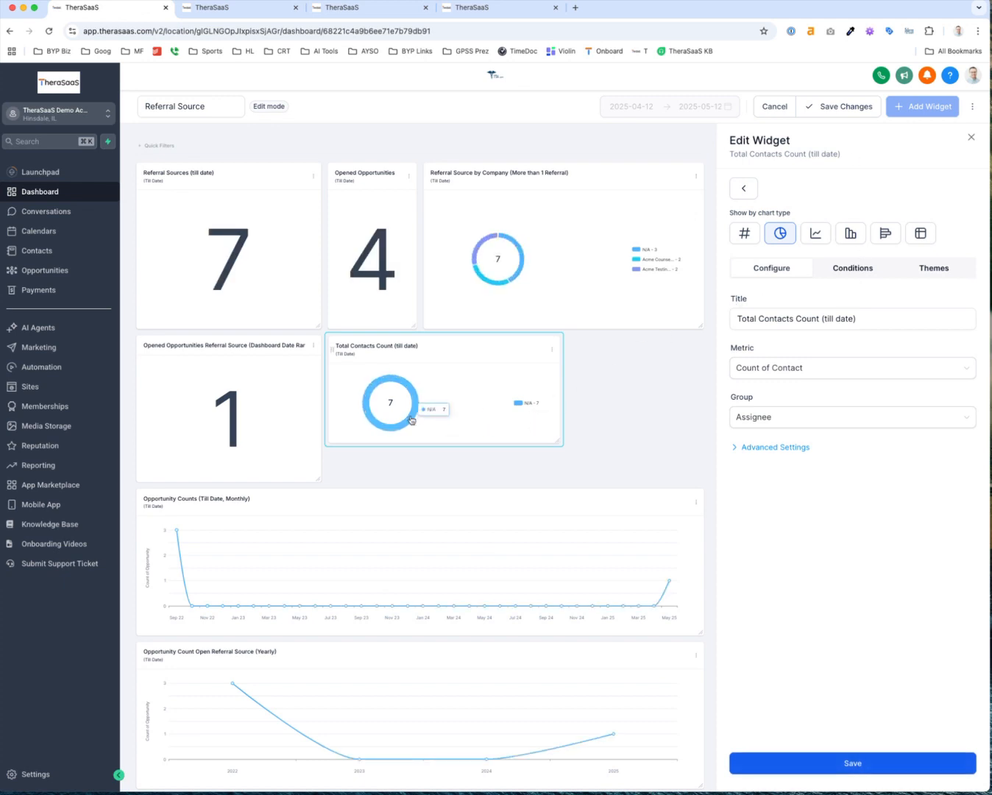
# Group the donut by Company Name, keeping limit 10 and Created On date property
pyautogui.click(758, 416)
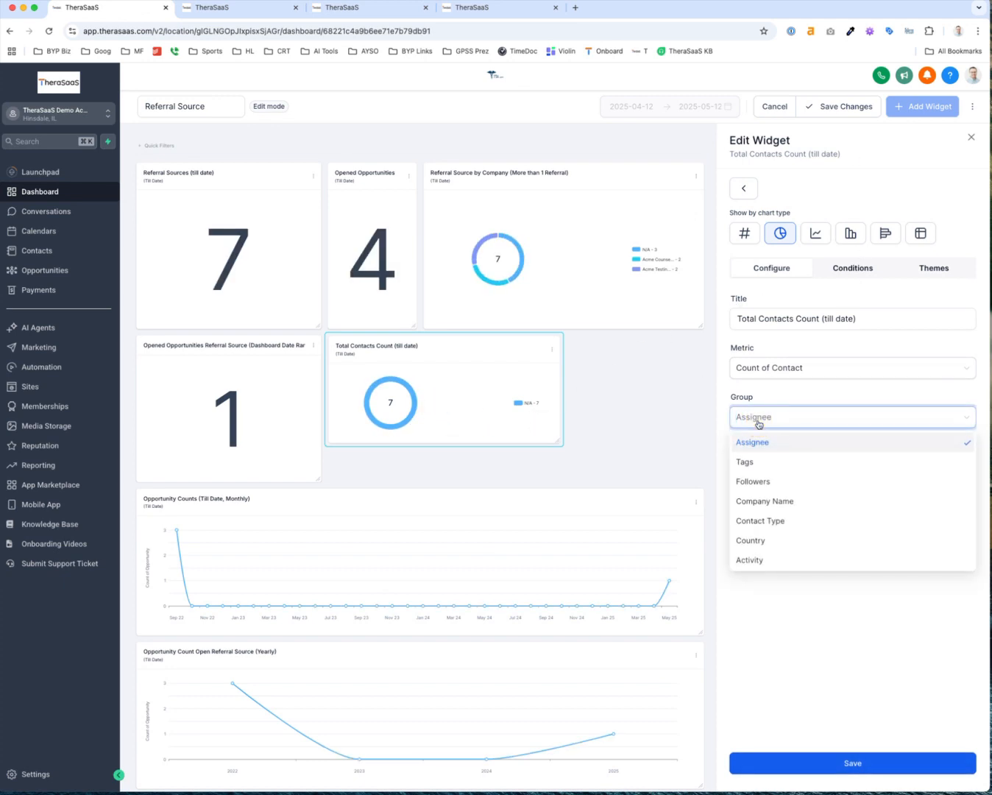
pyautogui.click(764, 506)
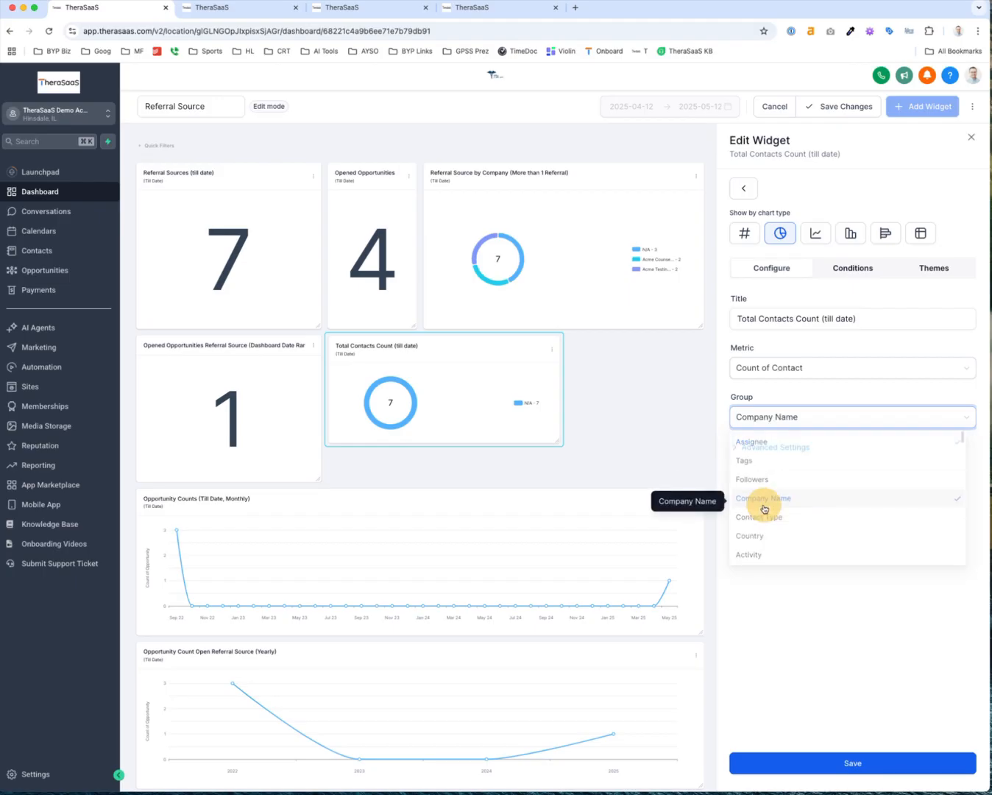
pyautogui.click(736, 446)
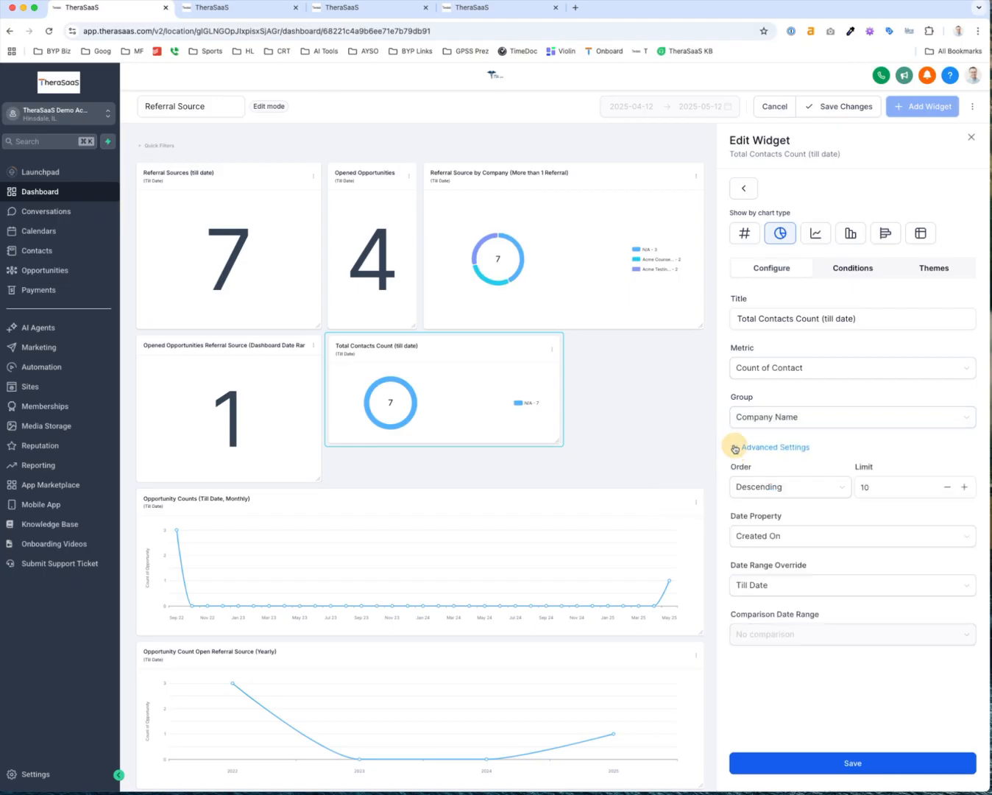
pyautogui.doubleClick(860, 486)
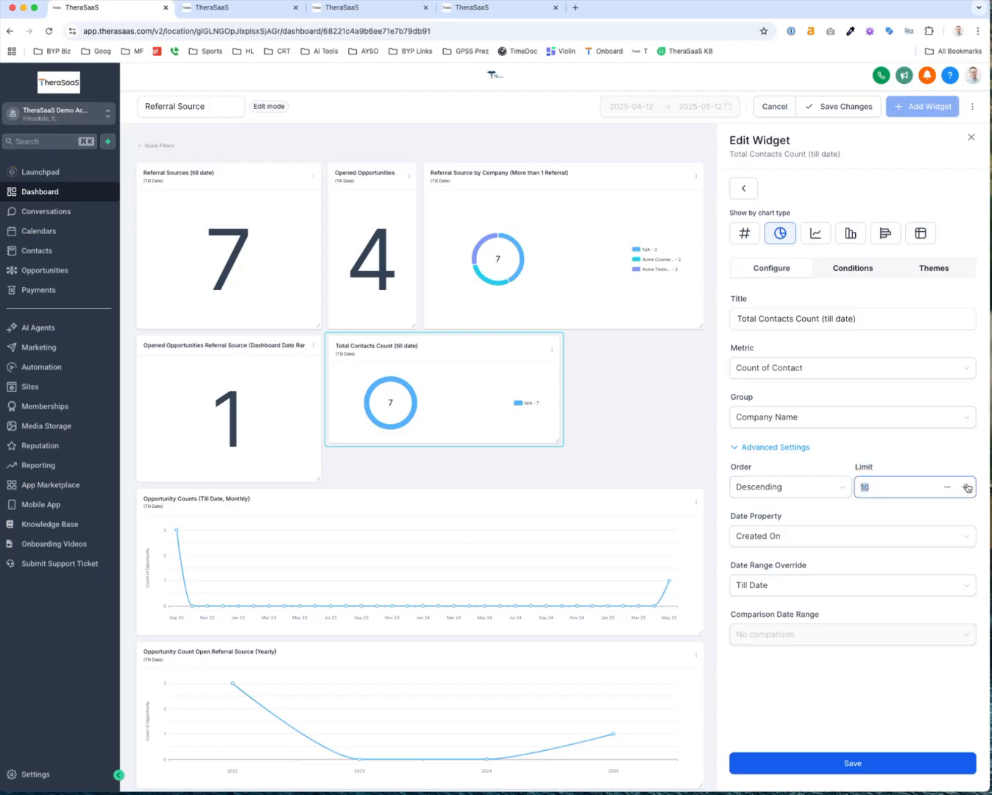
pyautogui.click(865, 537)
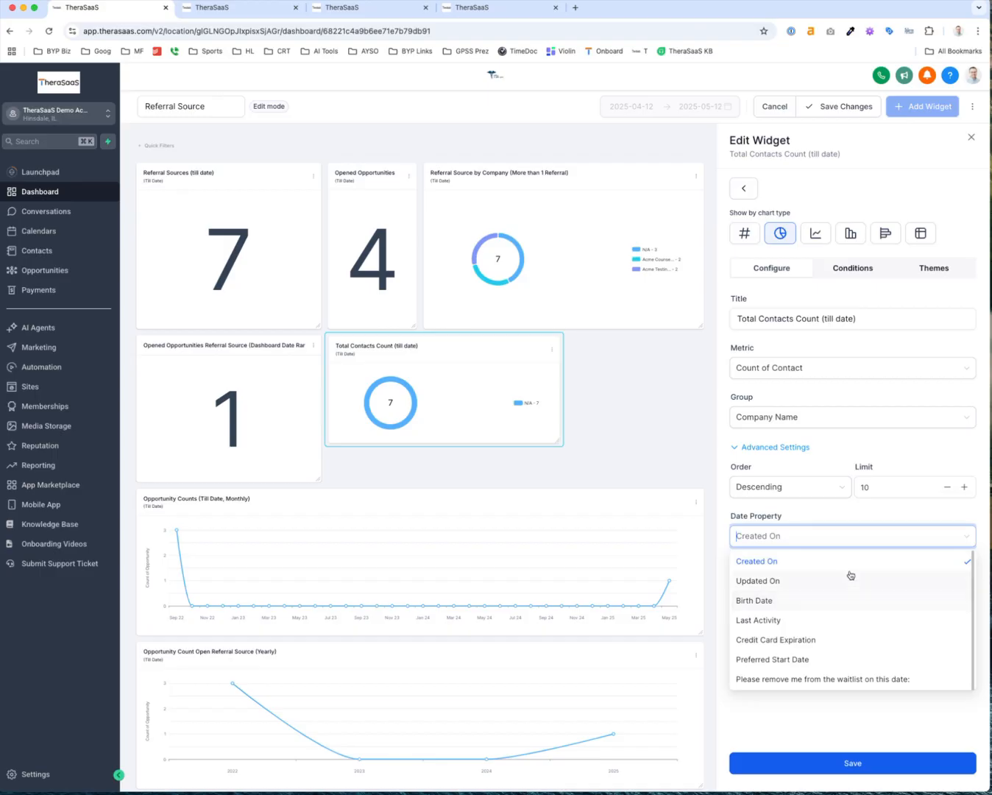
pyautogui.click(848, 562)
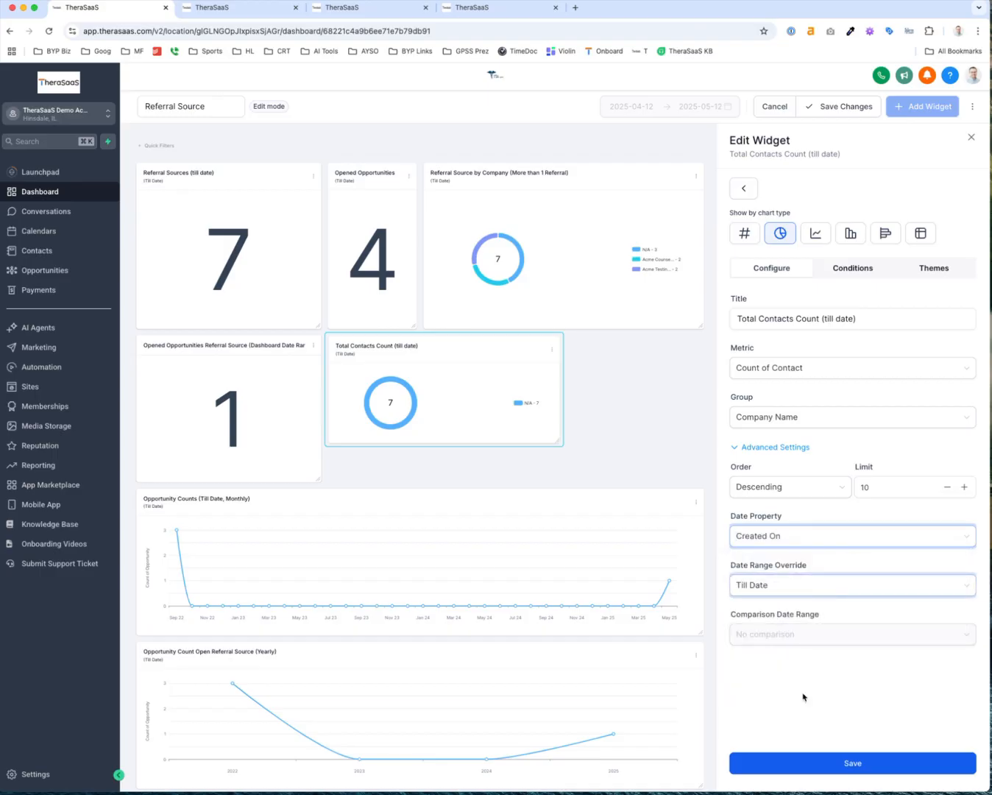
pyautogui.click(802, 761)
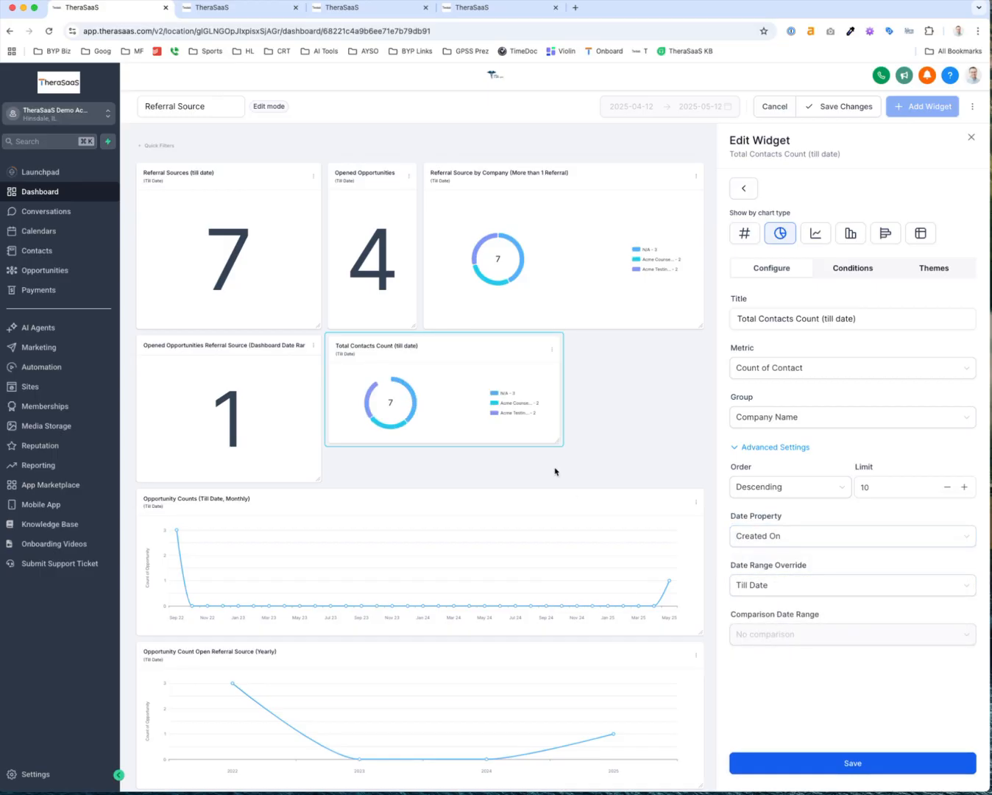
# Enlarge the Total Contacts Count widget, save it, and save the dashboard changes
pyautogui.moveTo(559, 443); pyautogui.dragTo(699, 482)
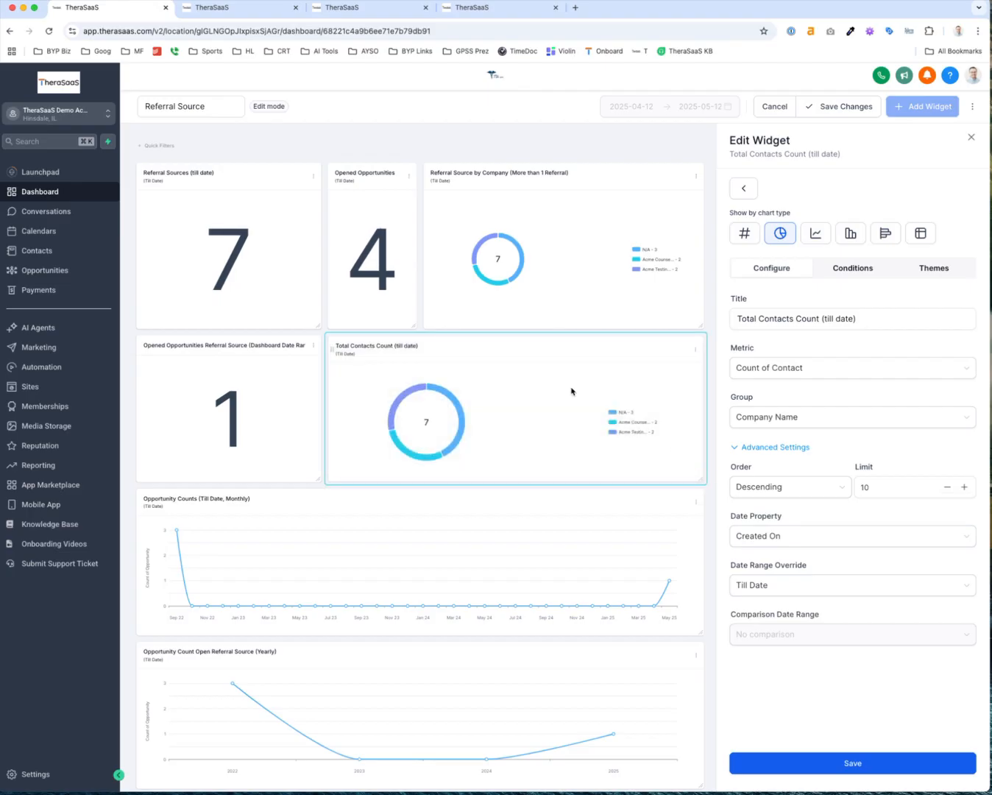
pyautogui.click(813, 758)
pyautogui.click(854, 109)
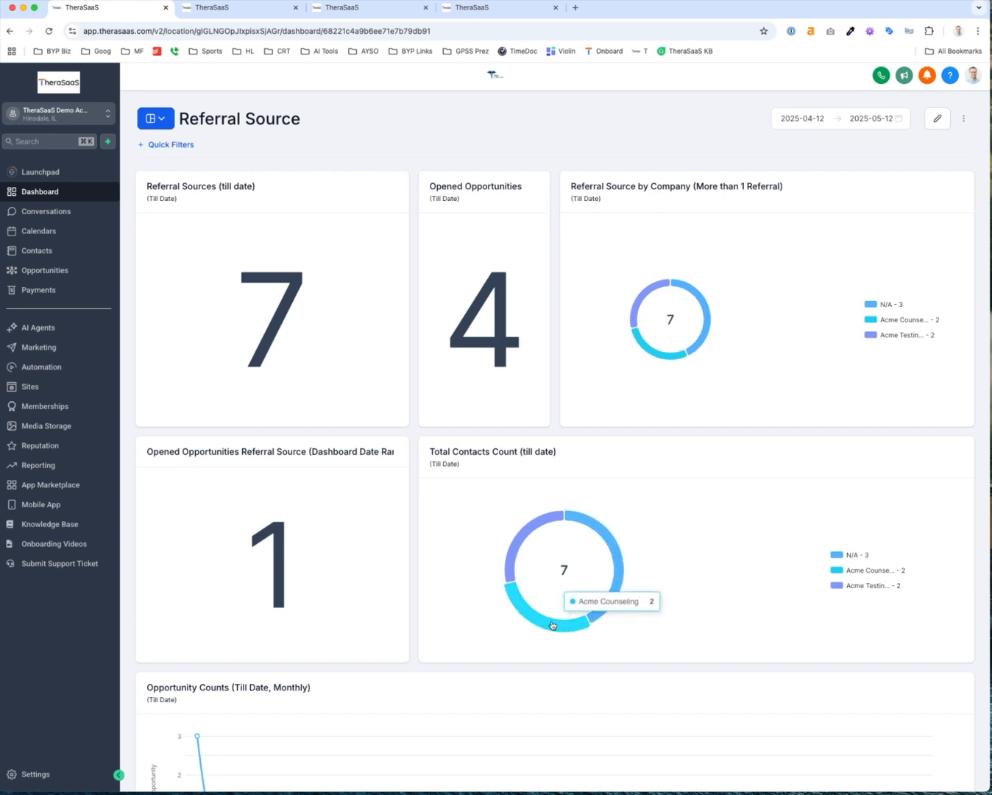
pyautogui.click(518, 536)
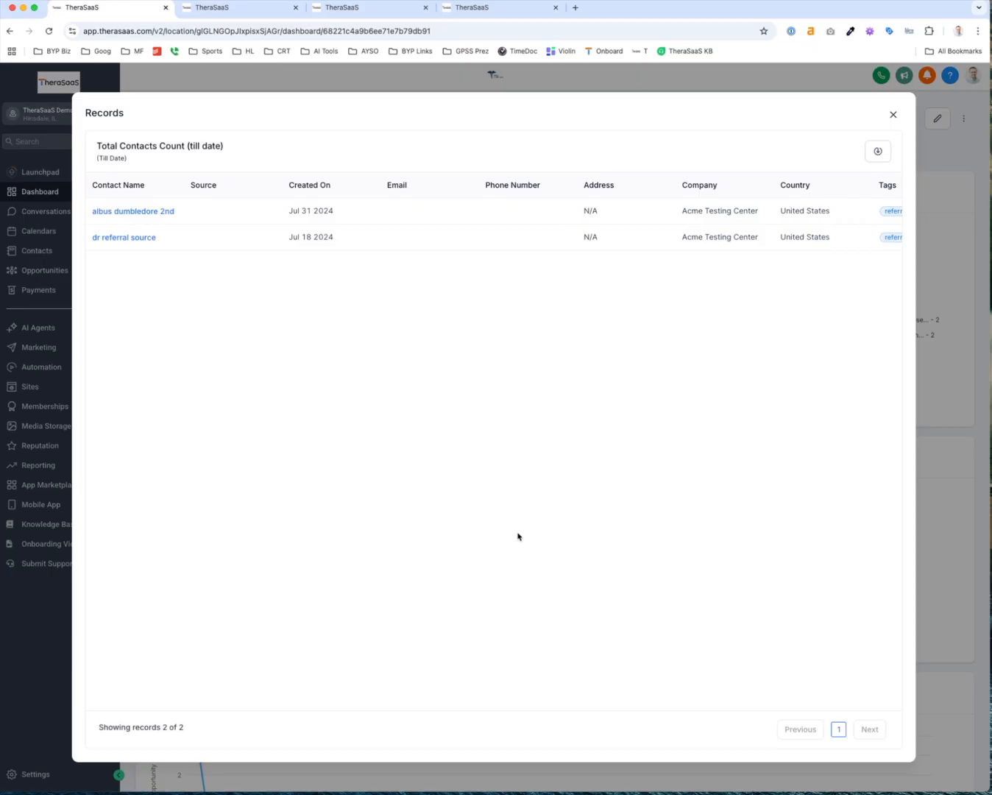
pyautogui.click(894, 114)
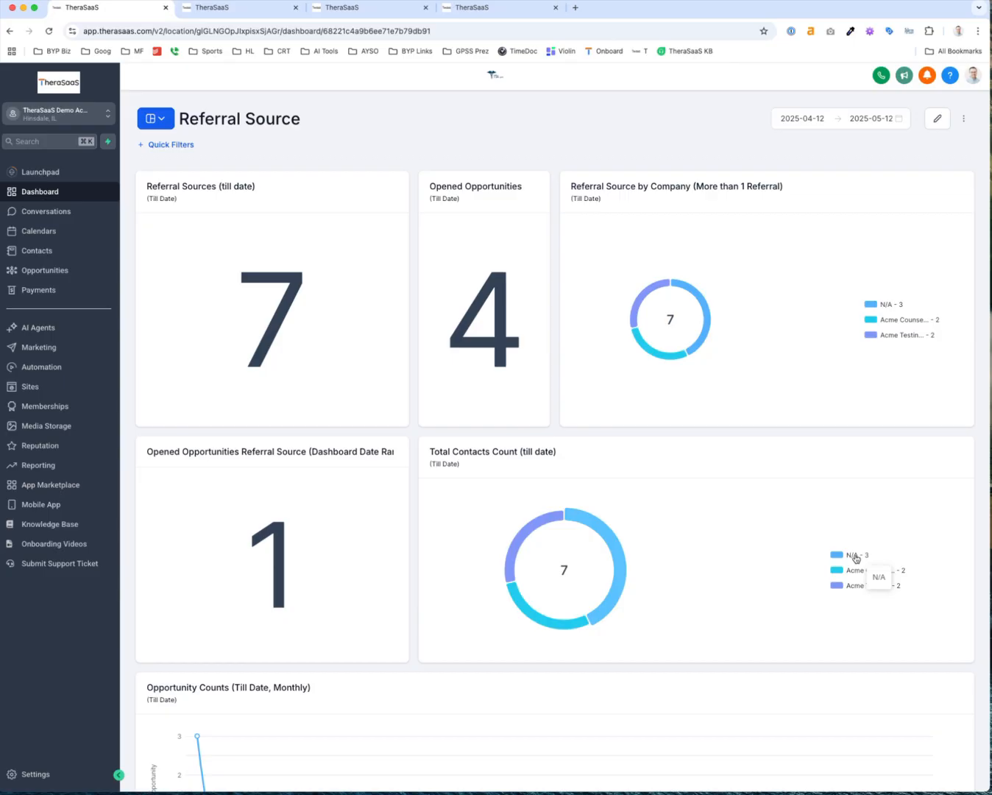
pyautogui.click(617, 577)
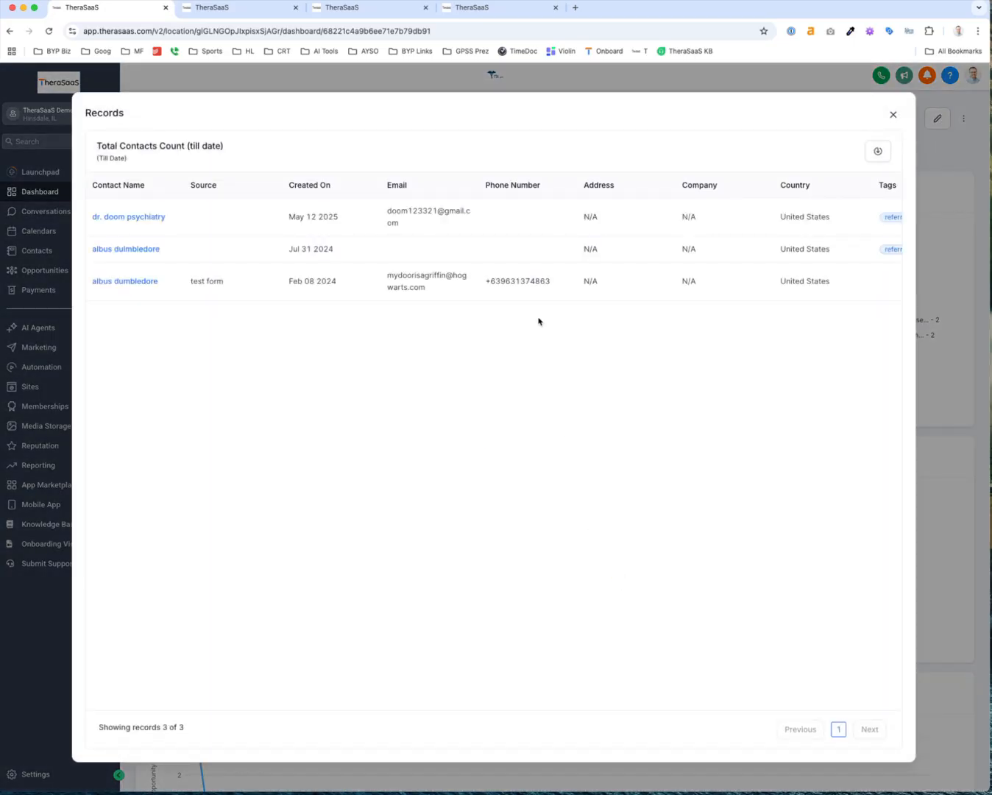
pyautogui.hscroll(15, 601, 273)
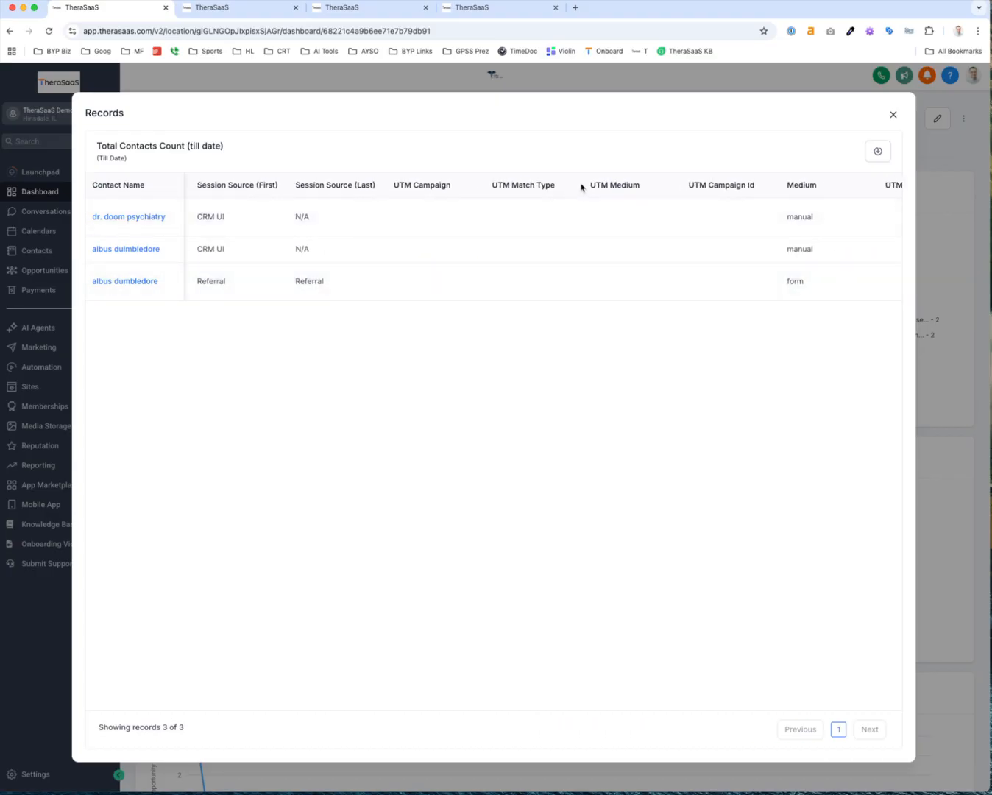
pyautogui.hscroll(-15, 582, 186)
pyautogui.hscroll(20, 536, 185)
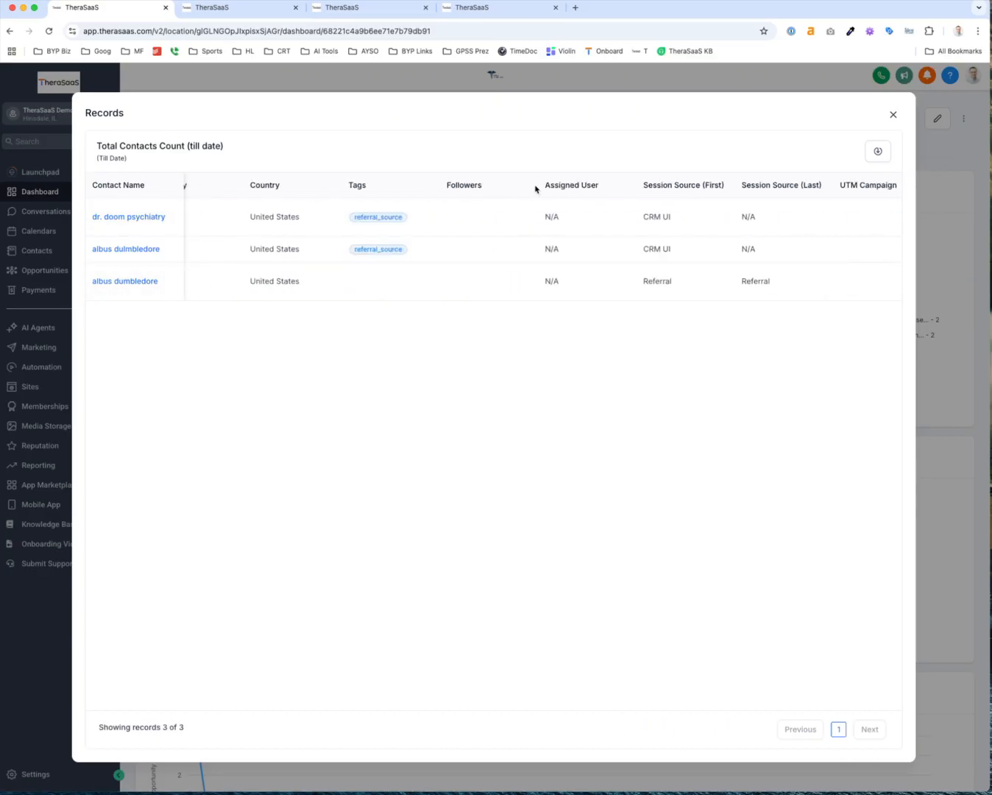
pyautogui.hscroll(2, 536, 188)
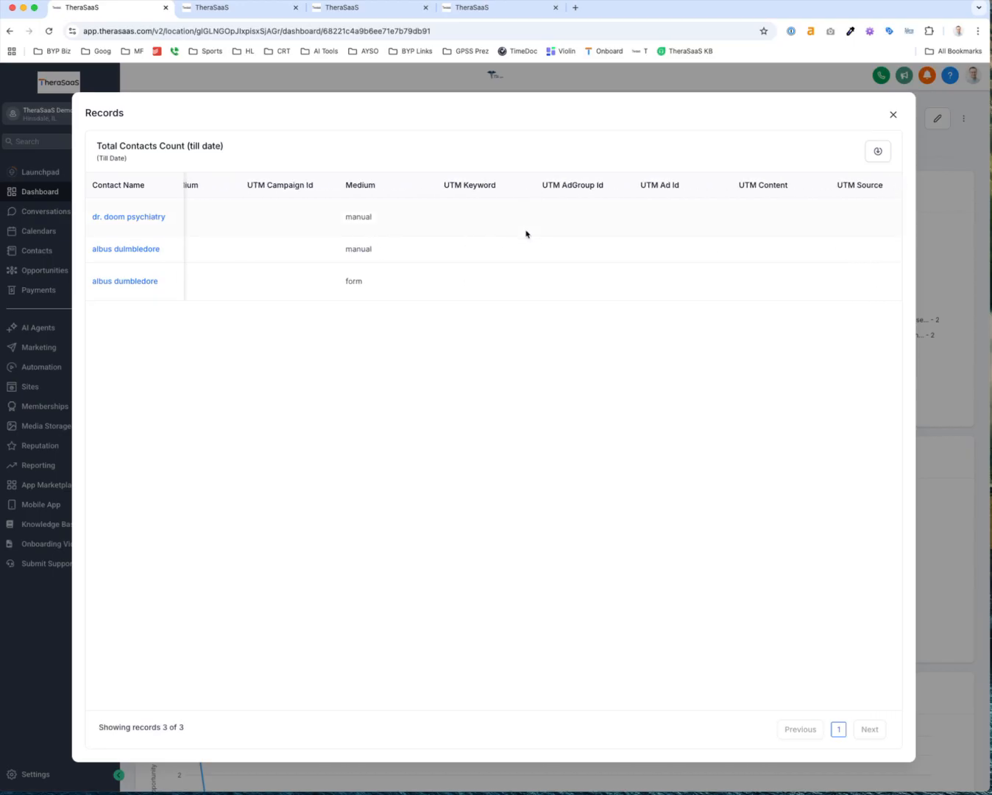
pyautogui.hscroll(-20, 425, 189)
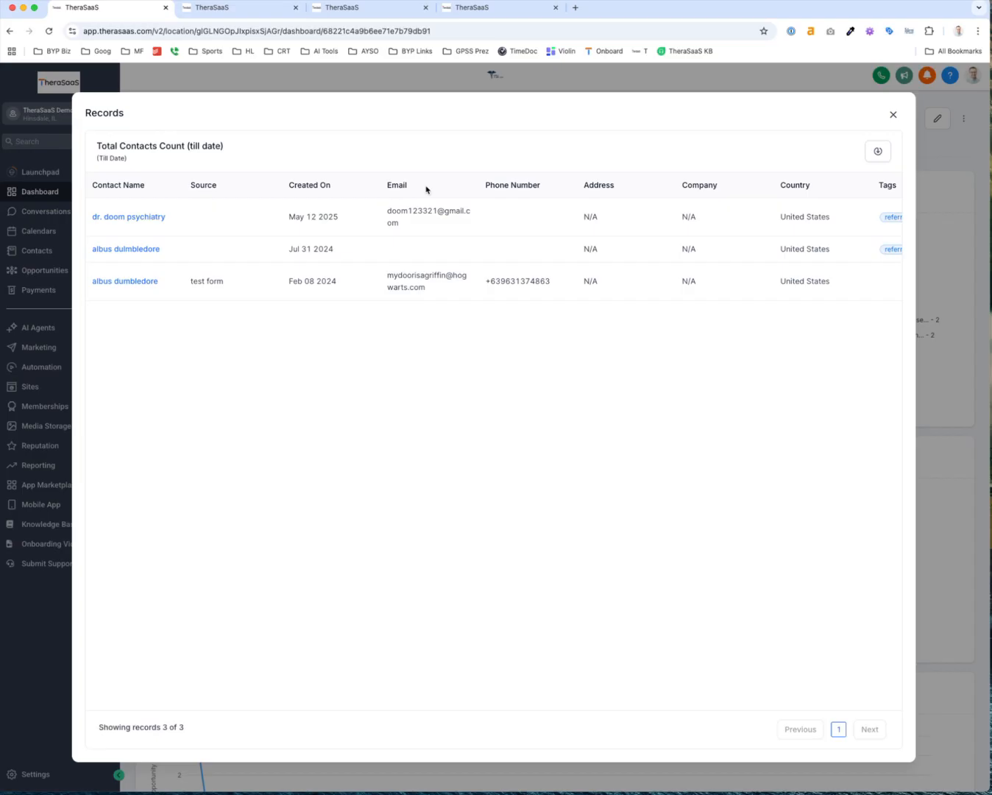
pyautogui.hscroll(15, 426, 189)
pyautogui.hscroll(-15, 426, 189)
pyautogui.click(892, 113)
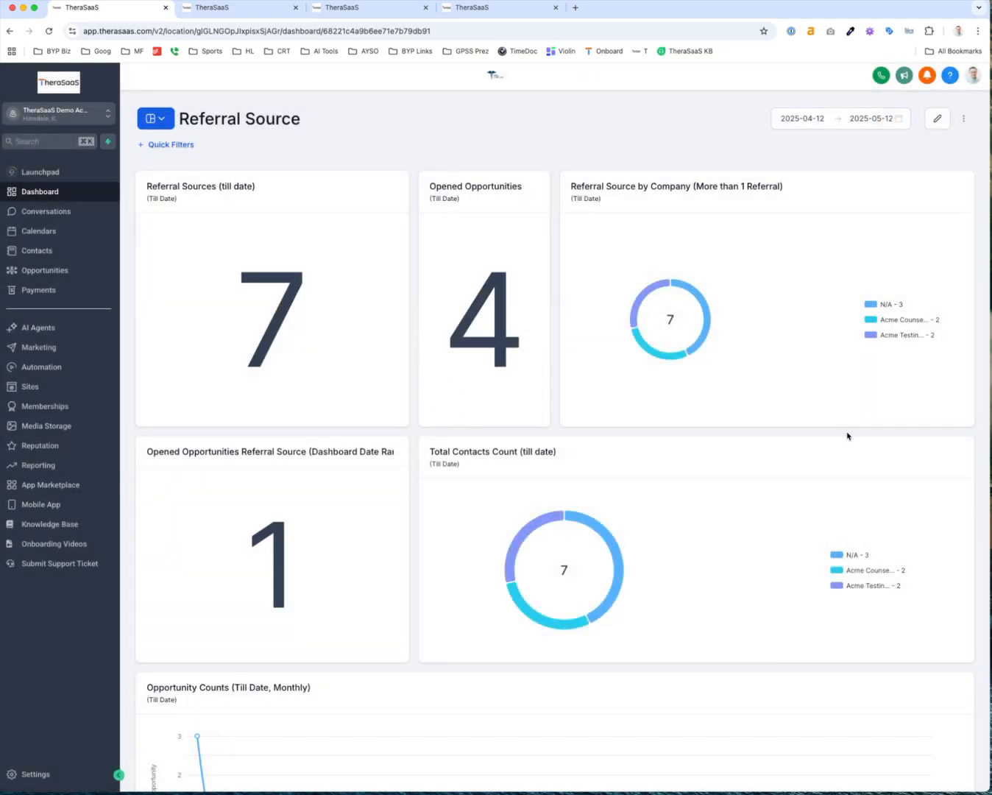
# Give the Total Contacts Count (till date) donut the Green theme and save the dashboard
pyautogui.click(937, 119)
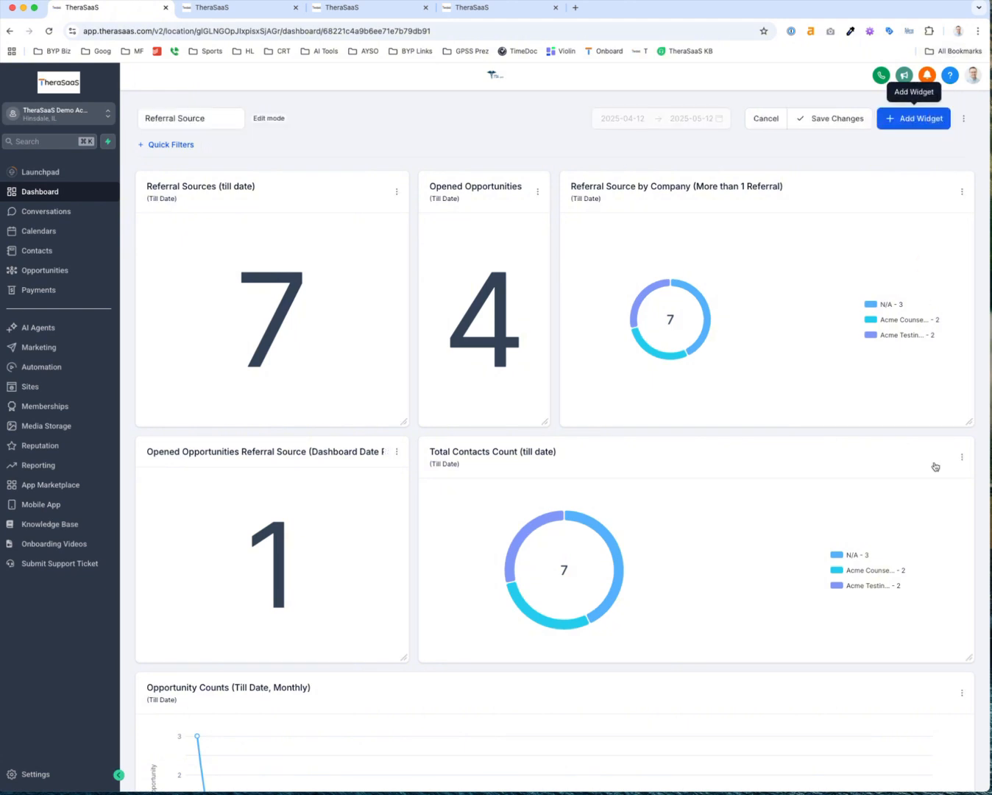
pyautogui.click(961, 457)
pyautogui.click(953, 396)
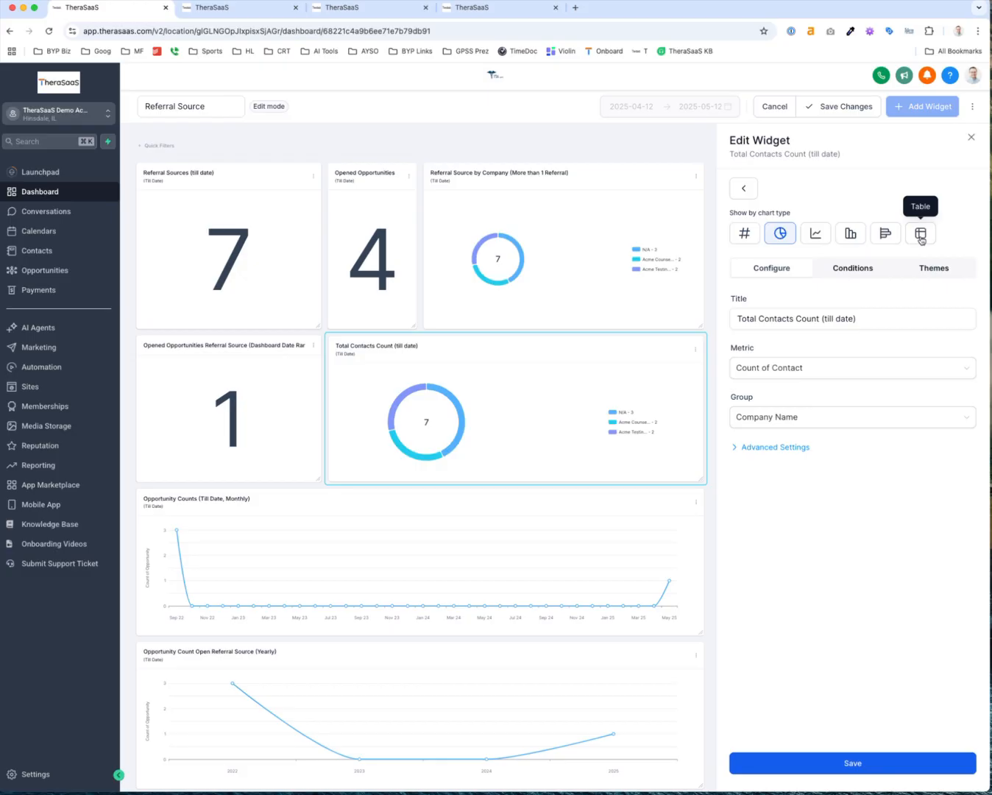
pyautogui.click(793, 447)
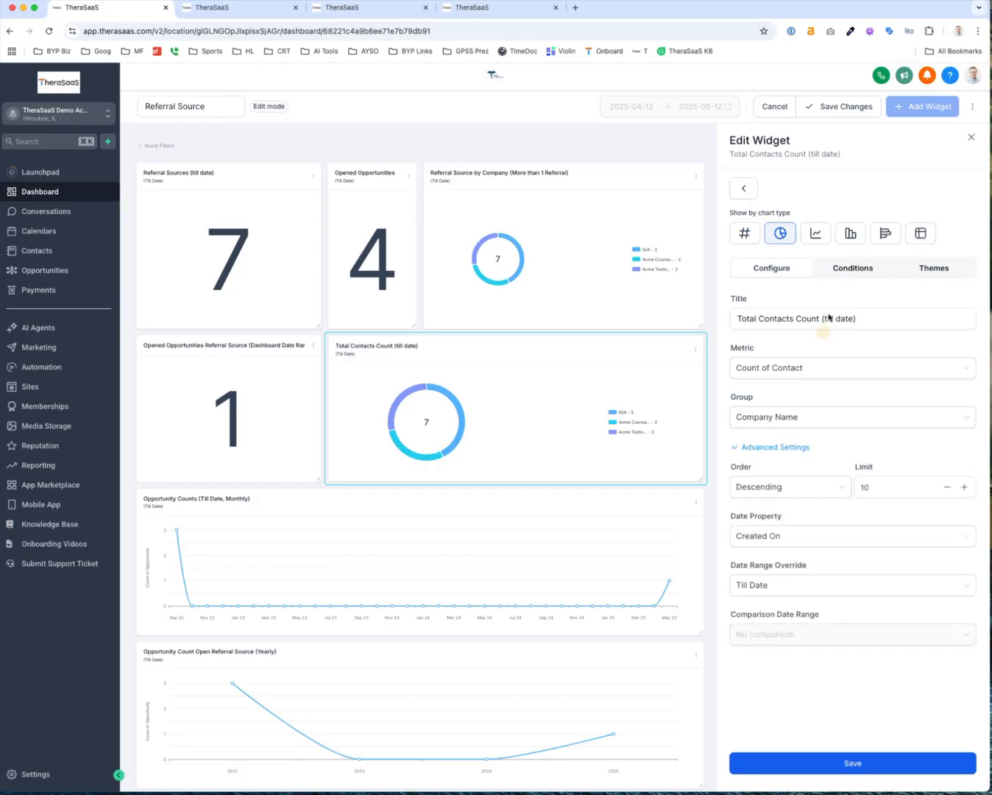
pyautogui.click(871, 267)
pyautogui.click(927, 270)
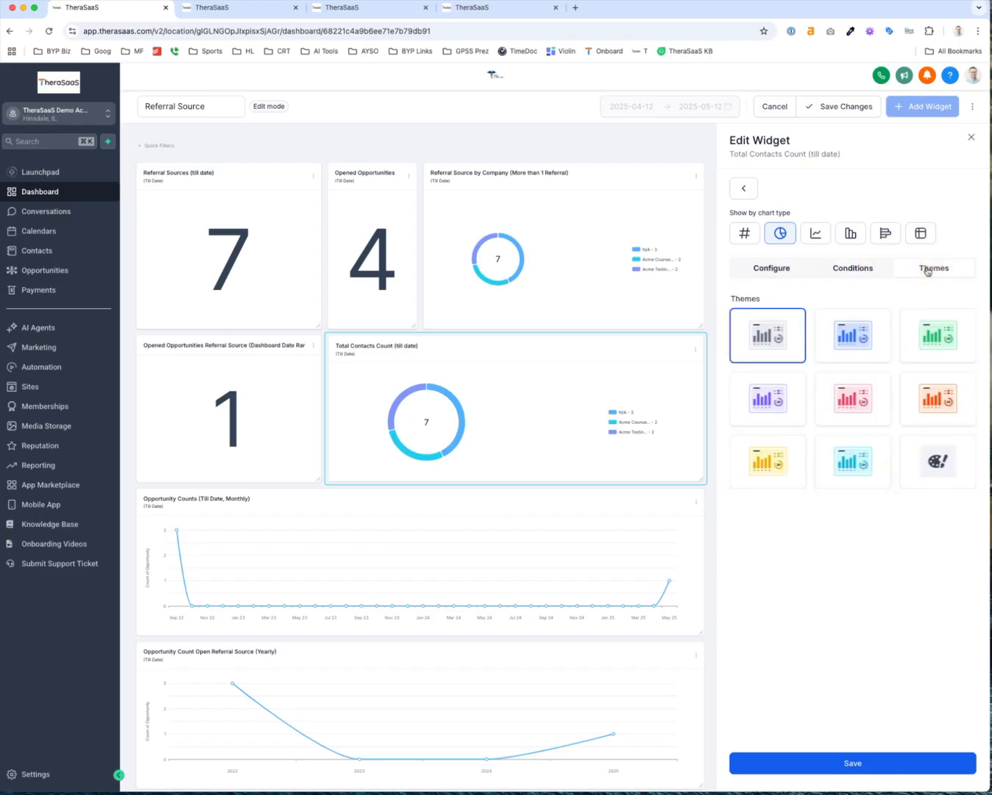
pyautogui.click(939, 337)
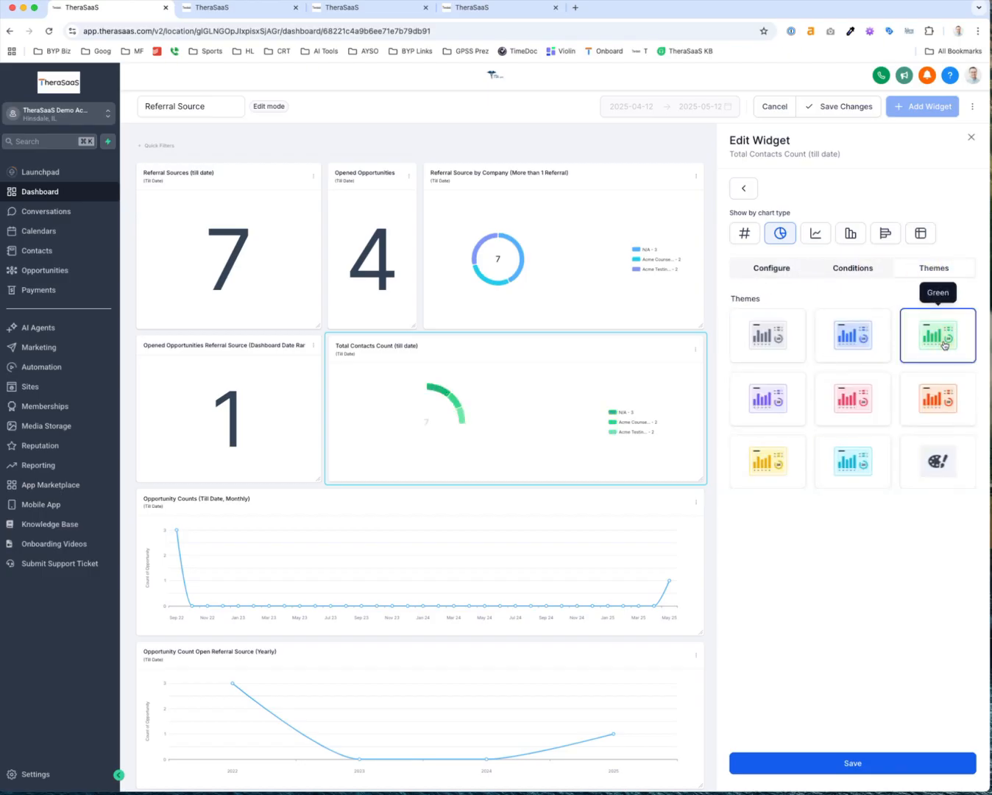
pyautogui.click(871, 764)
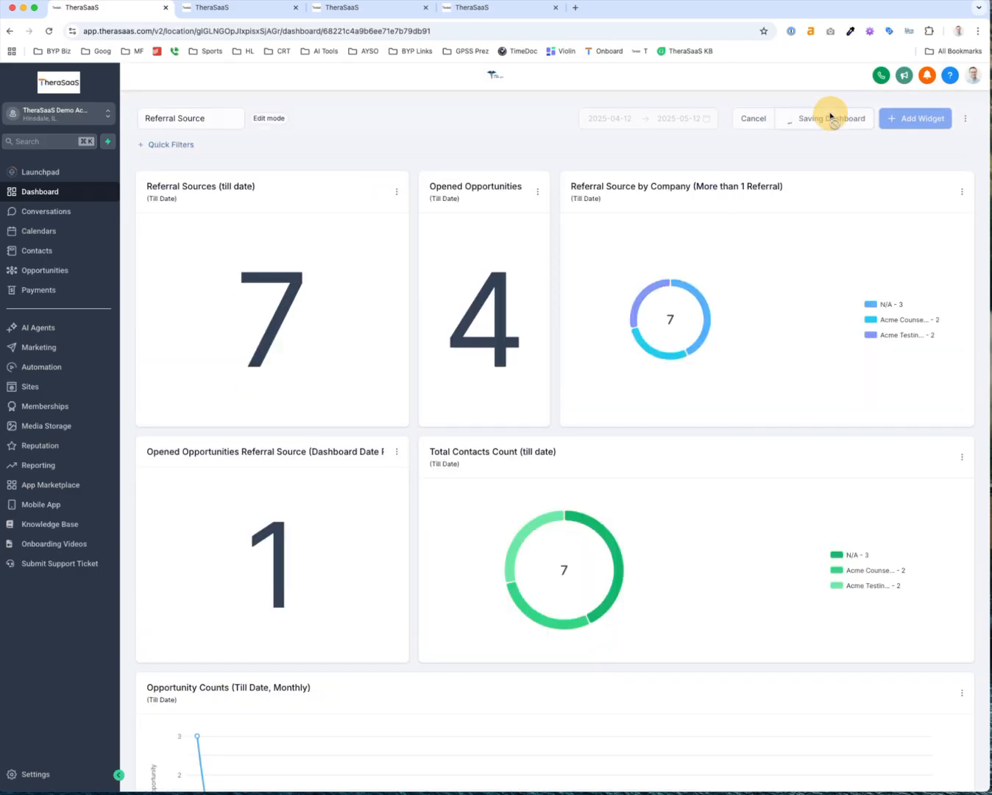
pyautogui.click(828, 112)
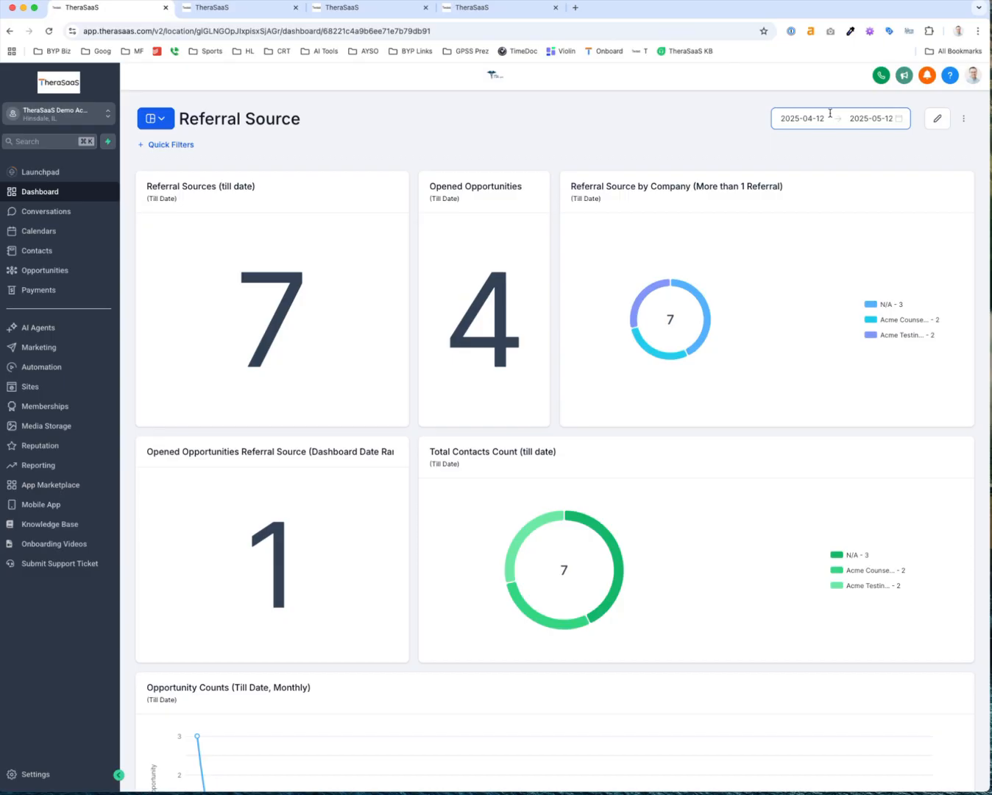
# Compare the Referral 5+ and Referral Sources contact smart lists, then go to Opportunities
pyautogui.click(38, 250)
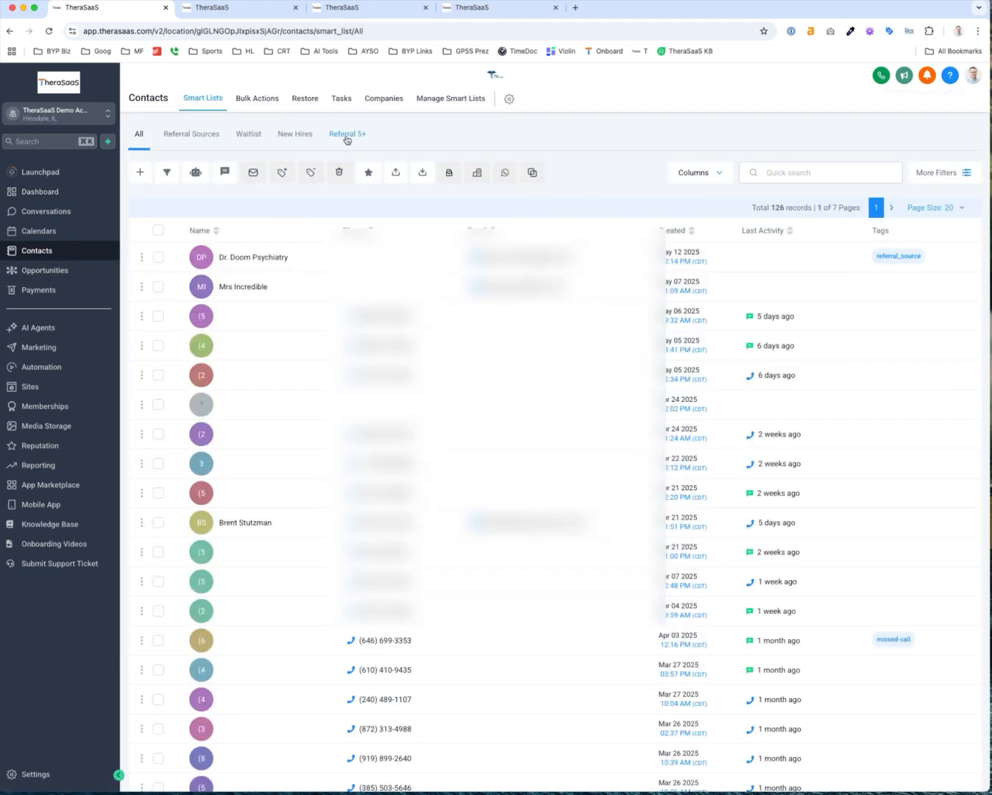
pyautogui.click(345, 137)
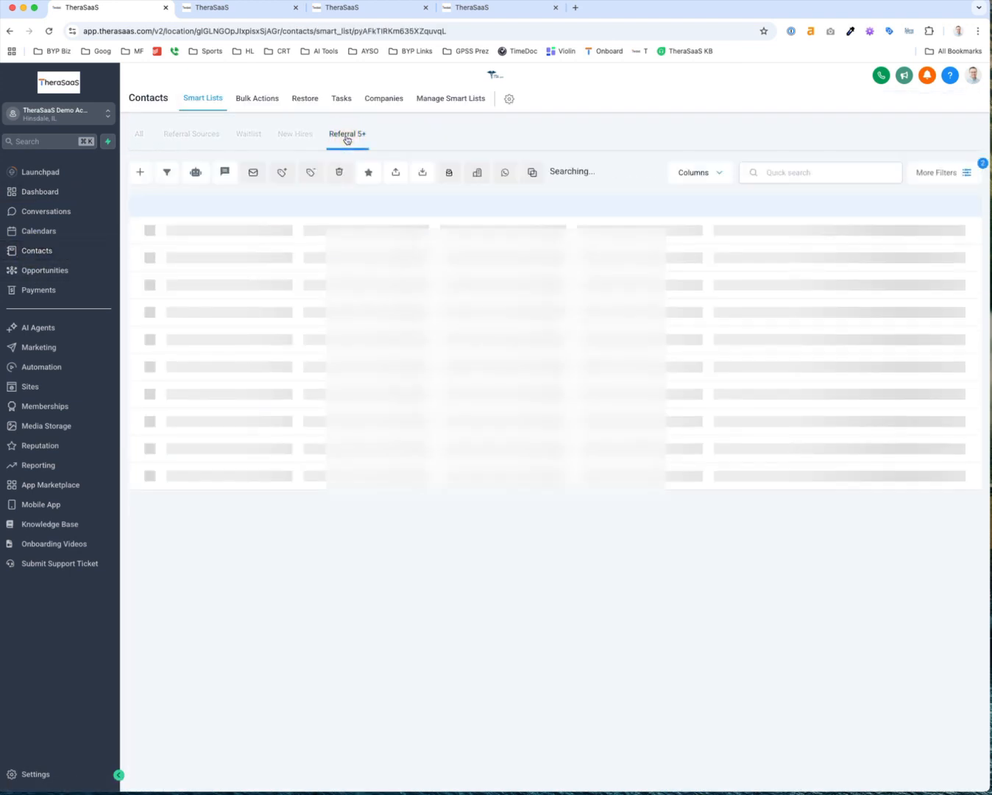
pyautogui.click(191, 142)
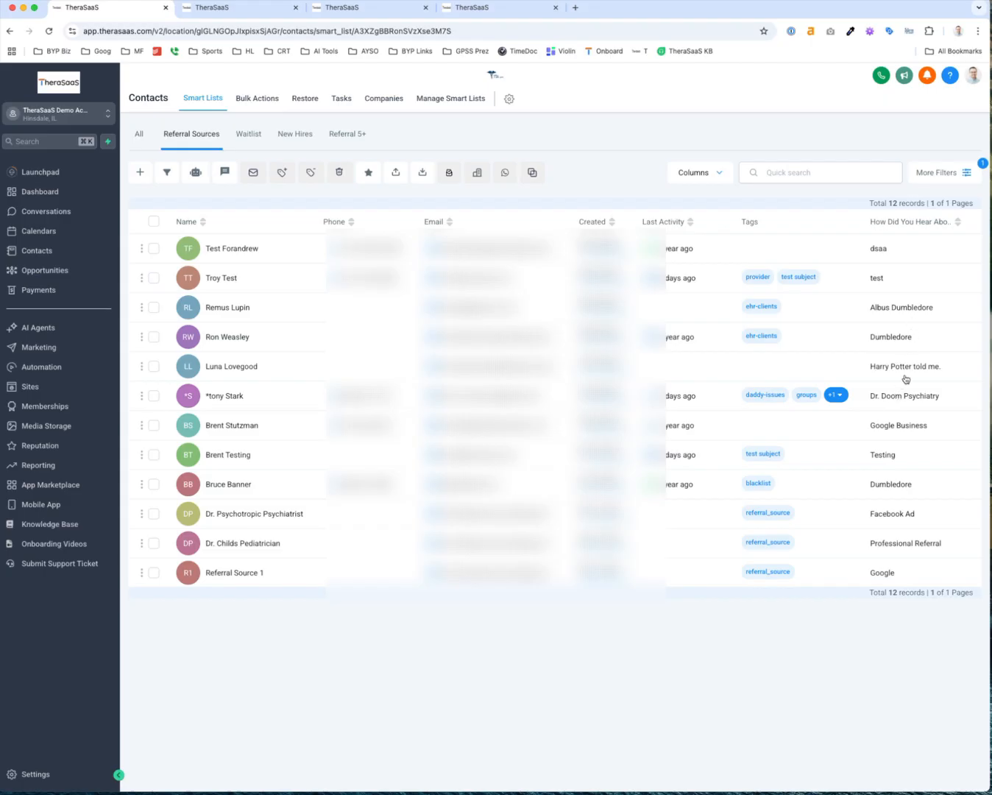
pyautogui.click(351, 134)
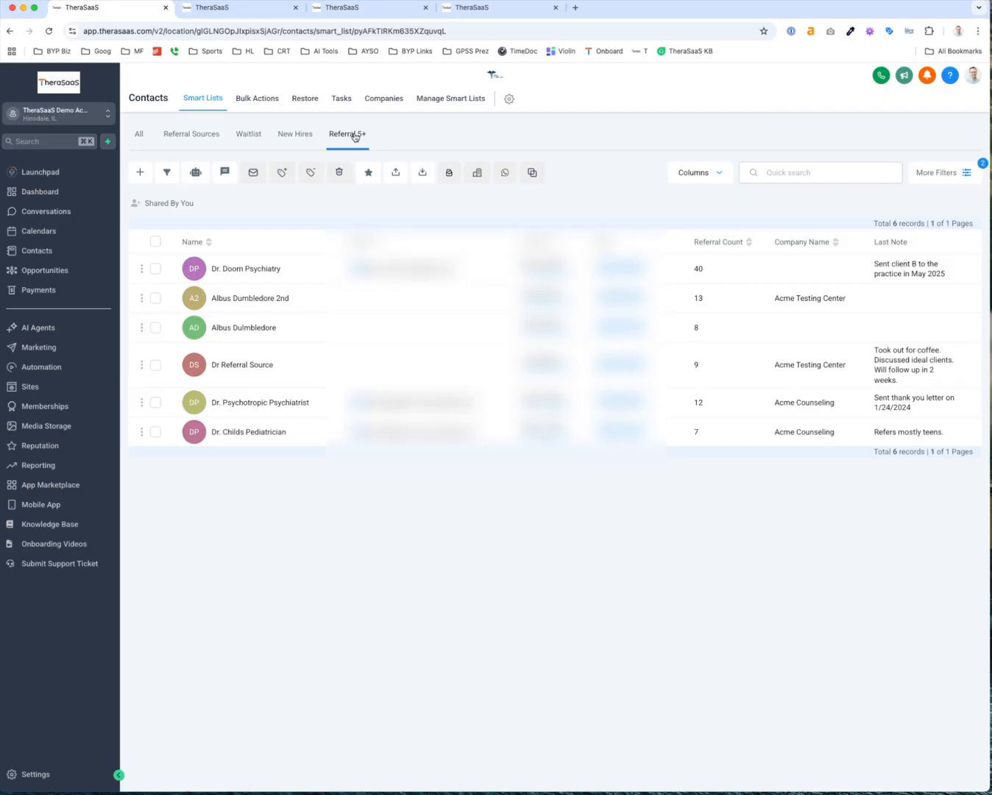
pyautogui.click(59, 270)
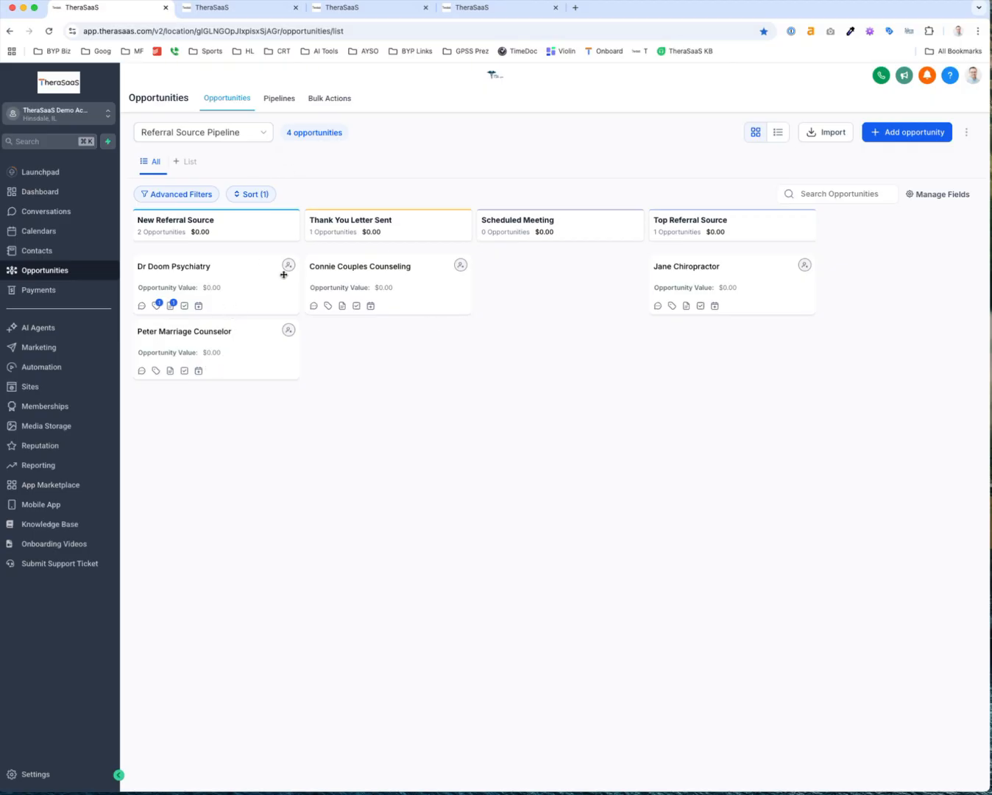
# Check the other account's contacts, then open the demo account's Contacts page via Calendars
pyautogui.click(239, 11)
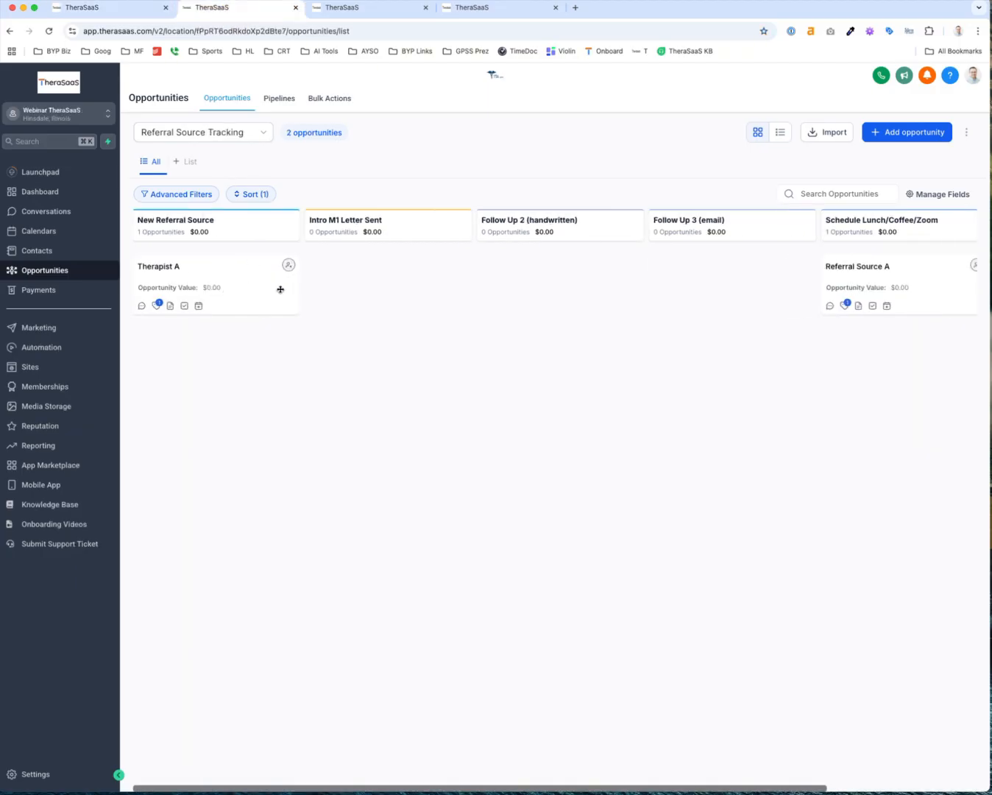
pyautogui.hscroll(5, 621, 290)
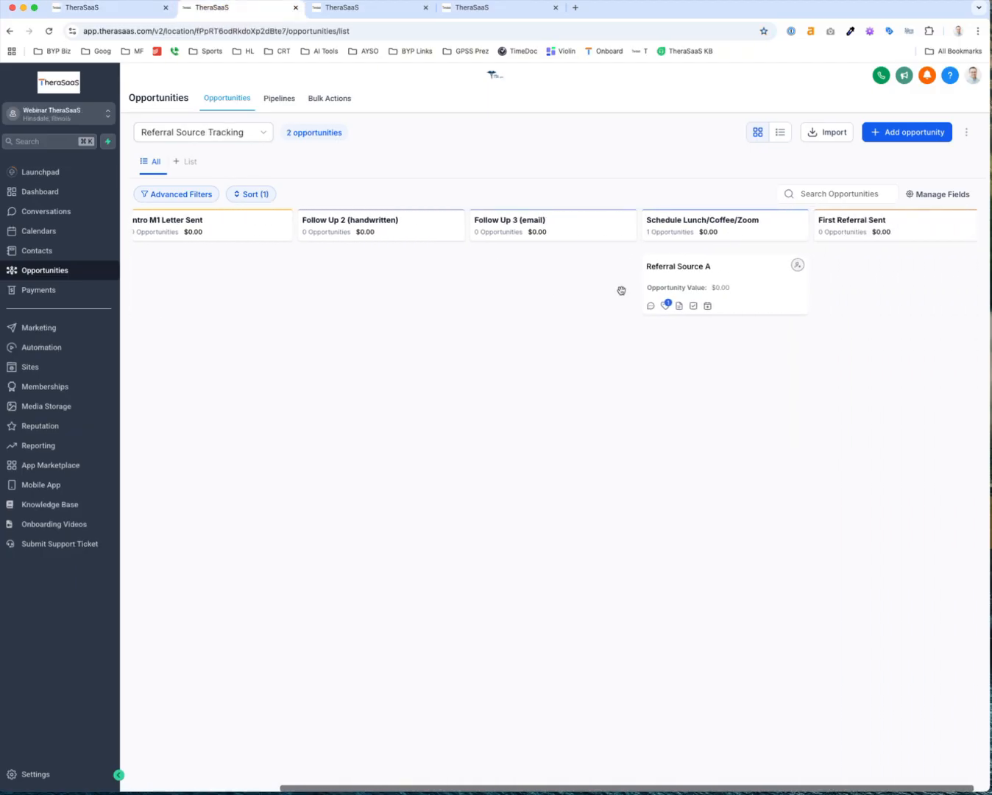
pyautogui.hscroll(-5, 621, 290)
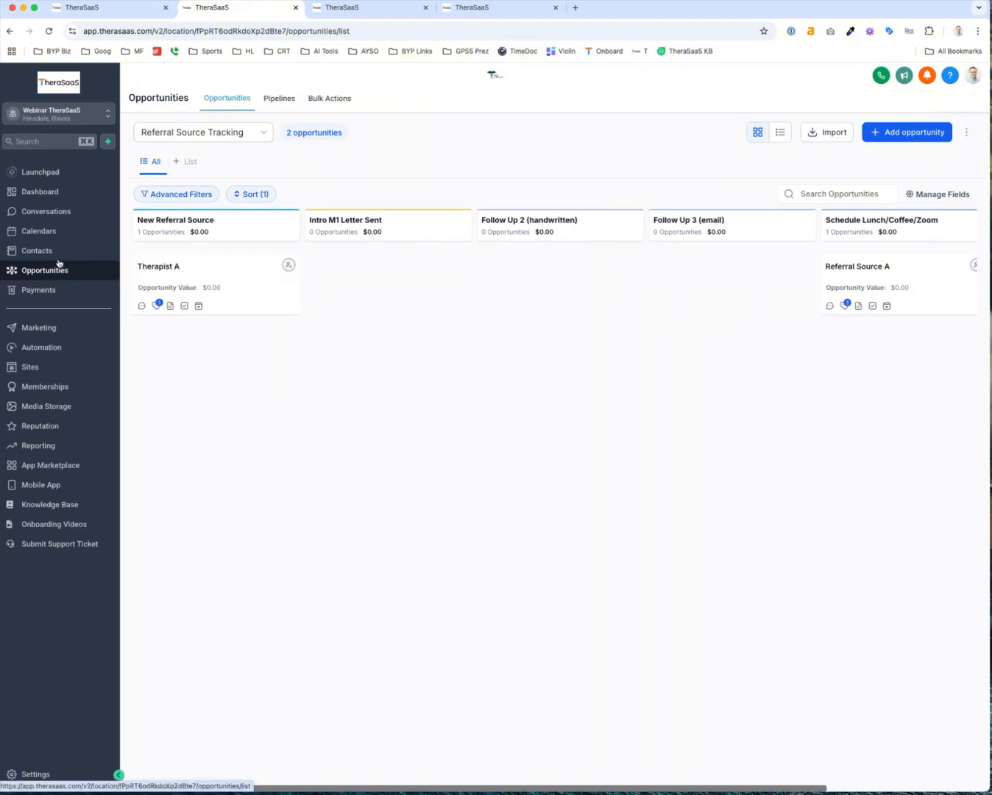
pyautogui.click(44, 252)
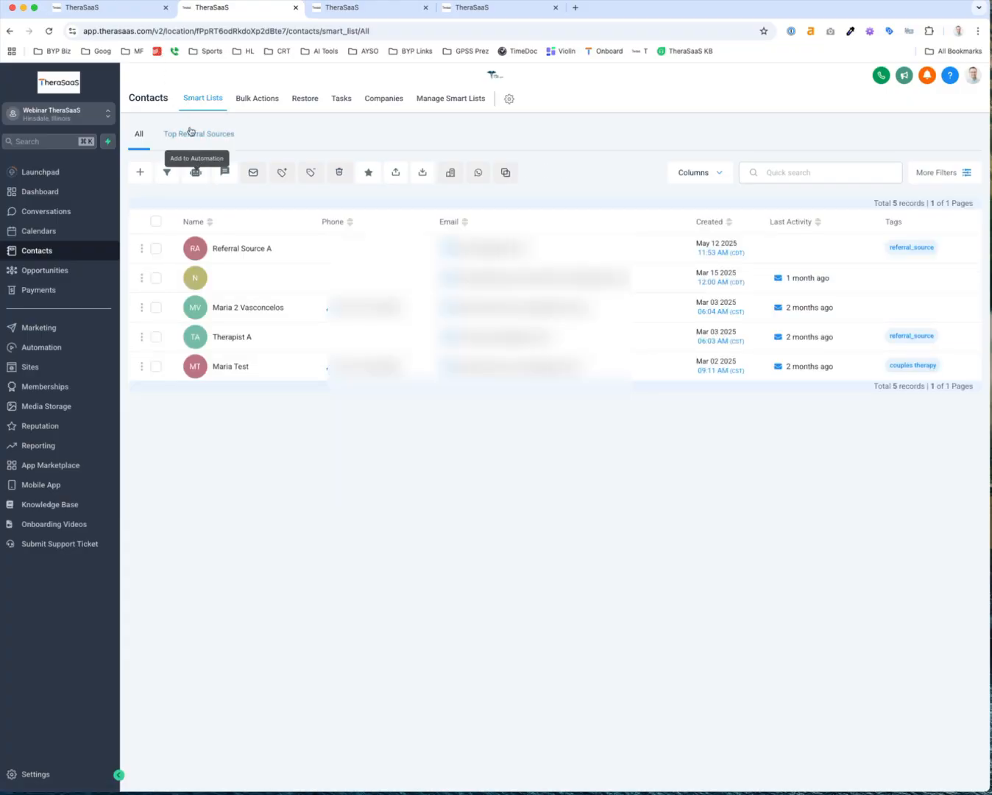
pyautogui.click(125, 9)
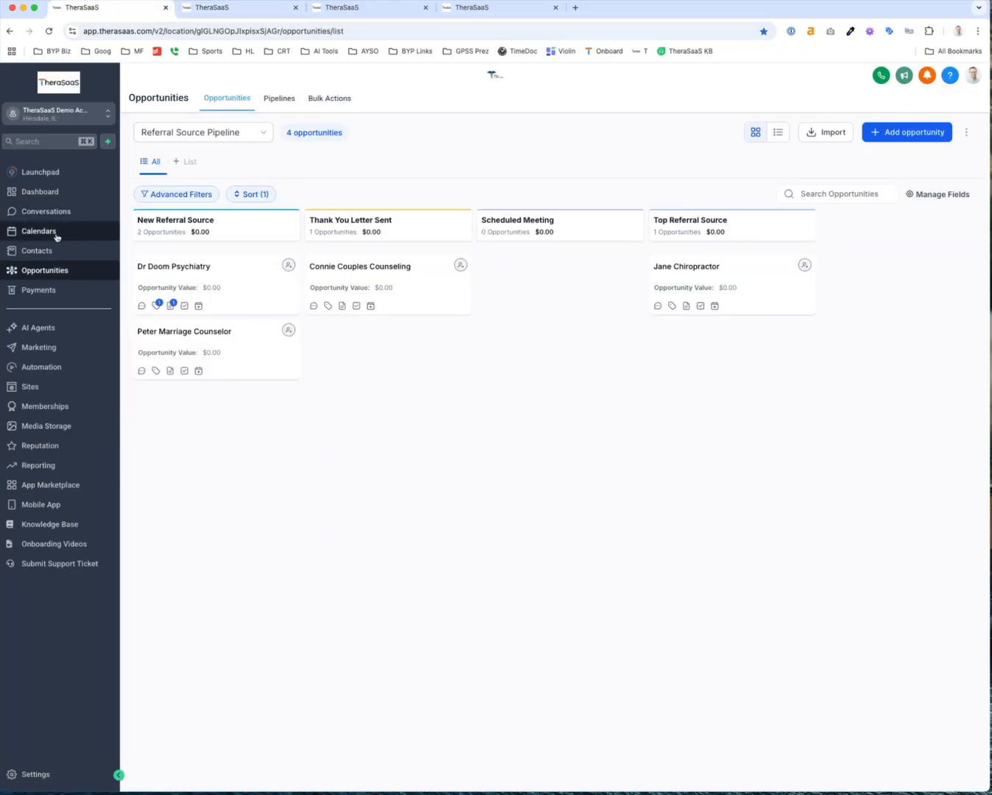
pyautogui.click(53, 233)
pyautogui.click(35, 253)
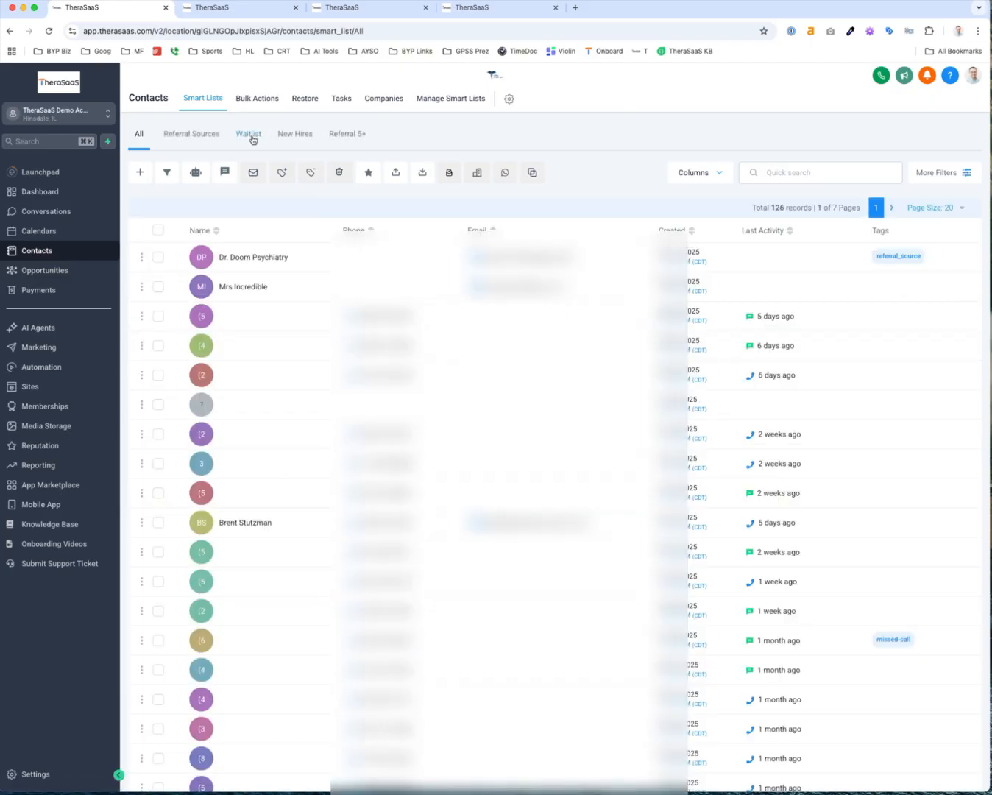
# Show the 12-record Referral Sources smart list and review its available display columns
pyautogui.click(211, 138)
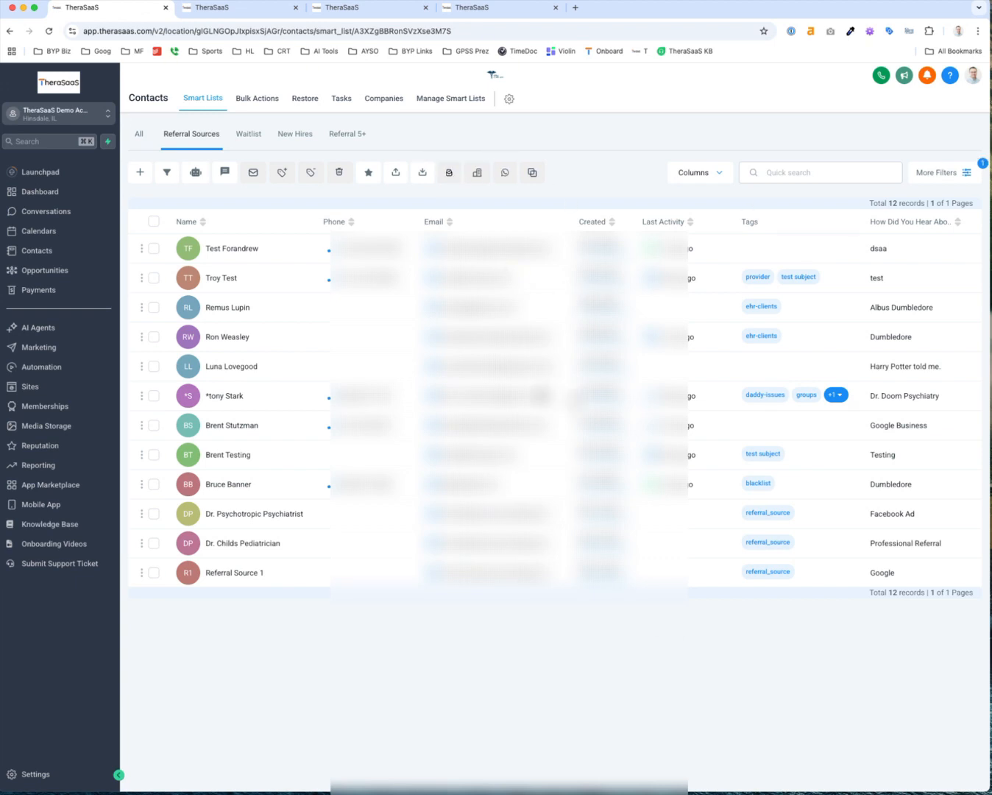
pyautogui.click(712, 175)
pyautogui.click(713, 183)
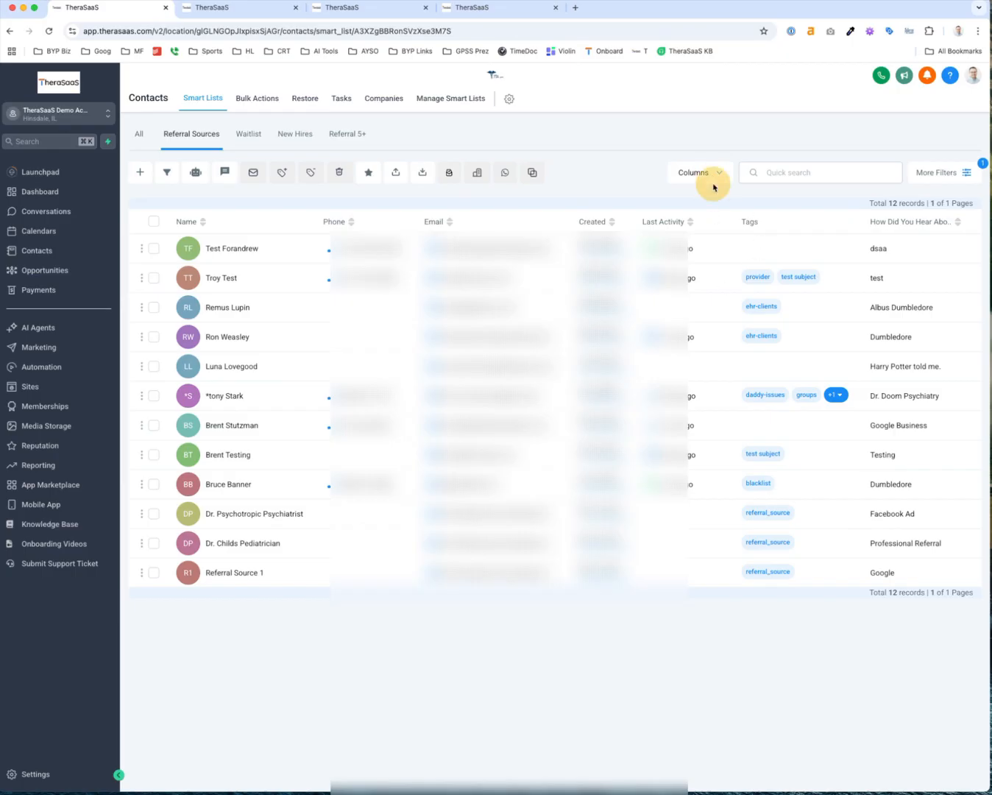
pyautogui.click(720, 171)
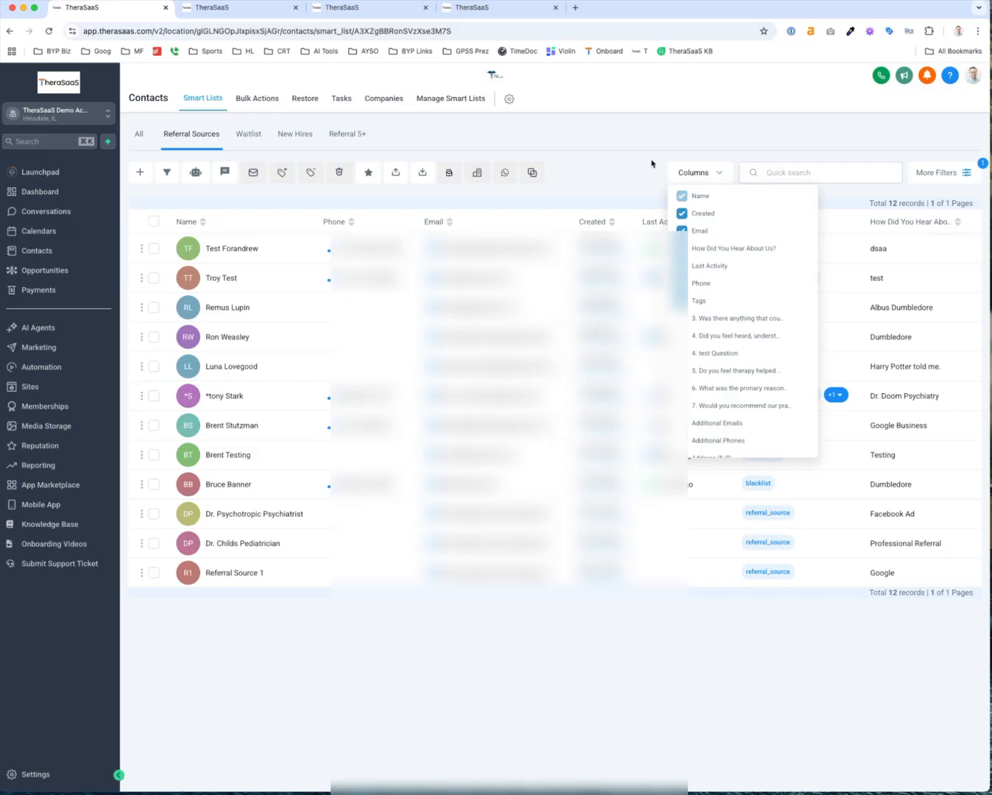
pyautogui.click(717, 171)
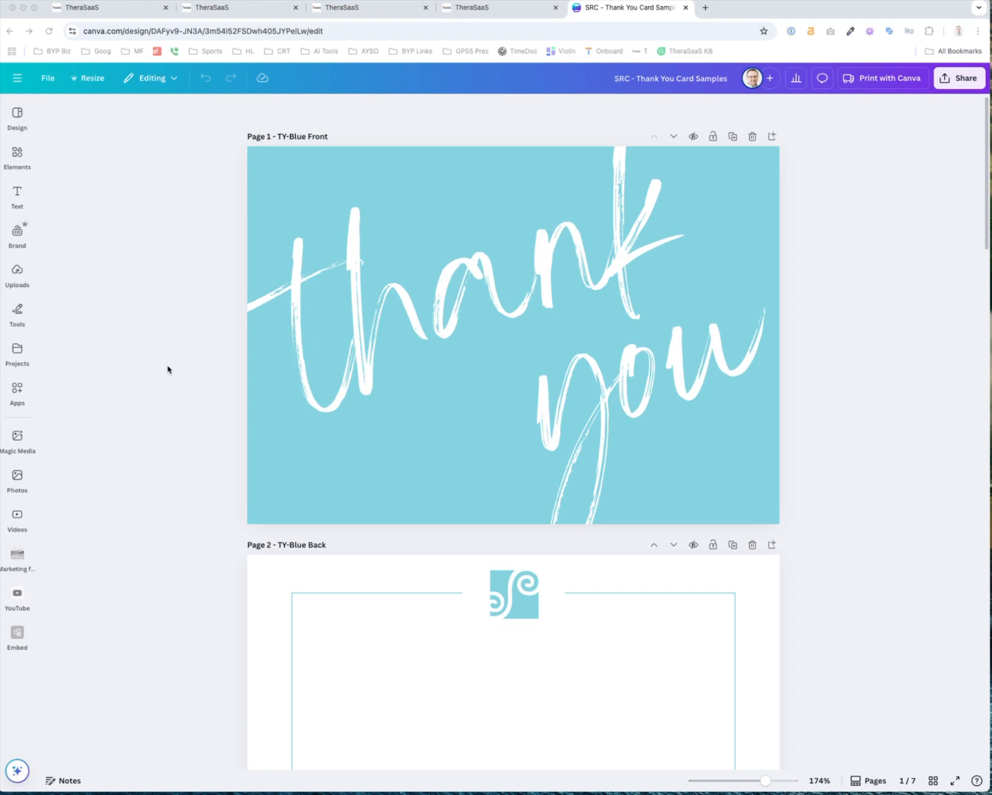
# Review the Canva thank-you card and Rack Card Referral Card - KMC designs, then return to TheraSaaS
pyautogui.scroll(-3, 168, 369)
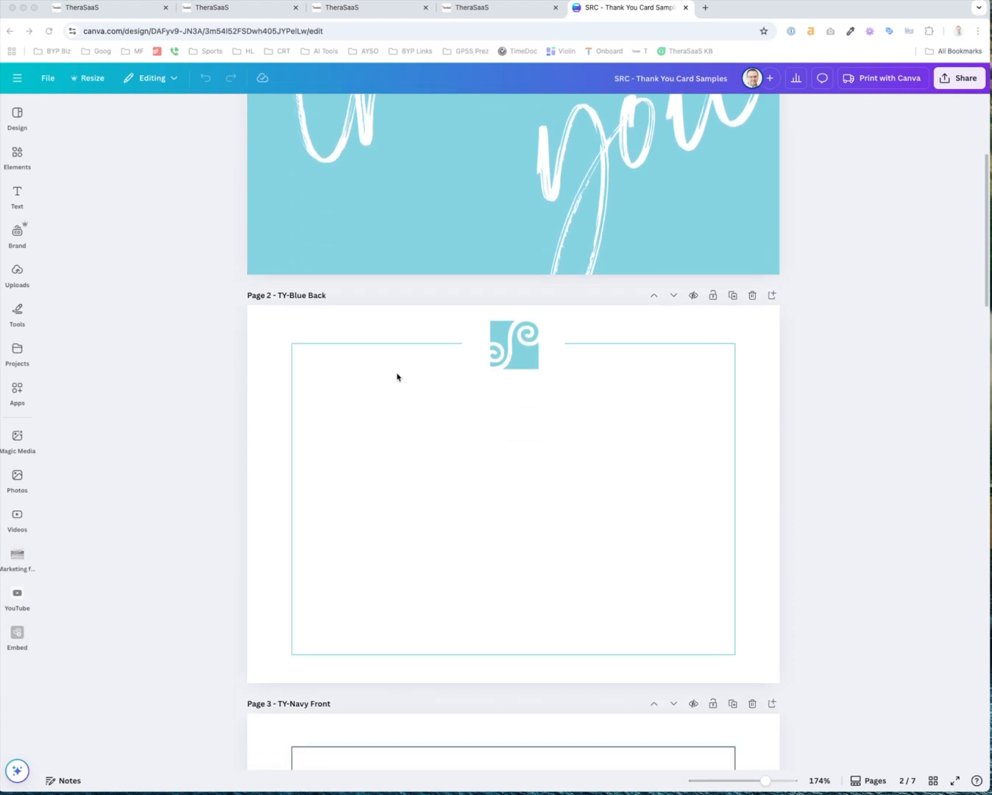
pyautogui.scroll(3, 398, 377)
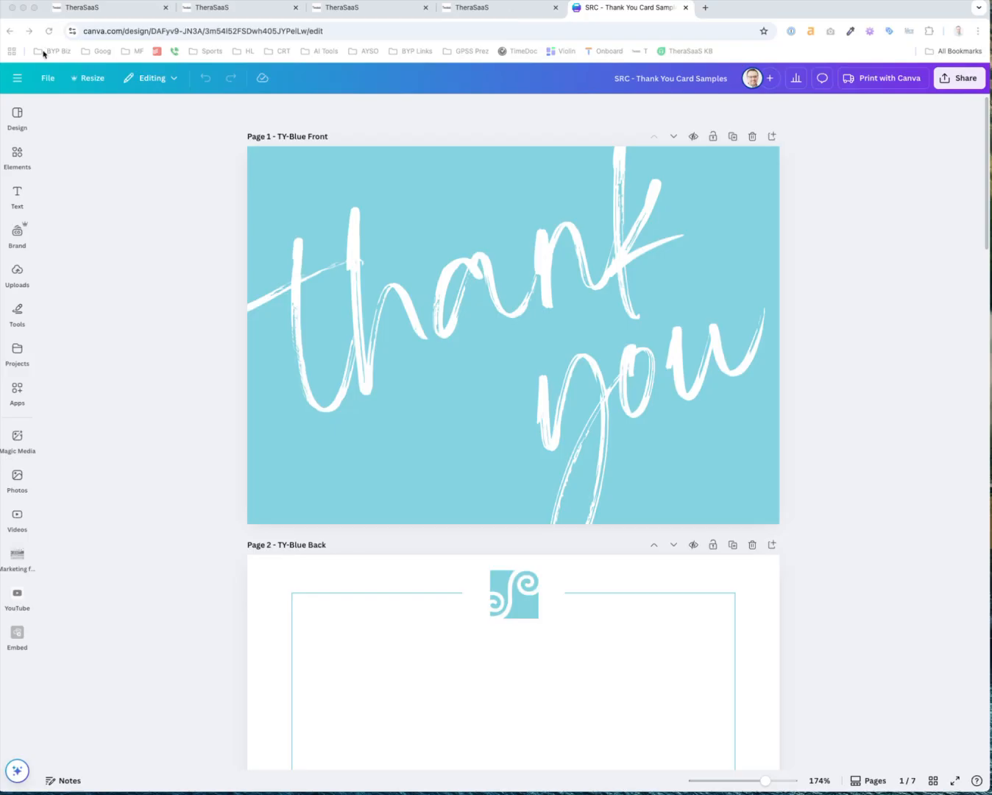
pyautogui.click(10, 29)
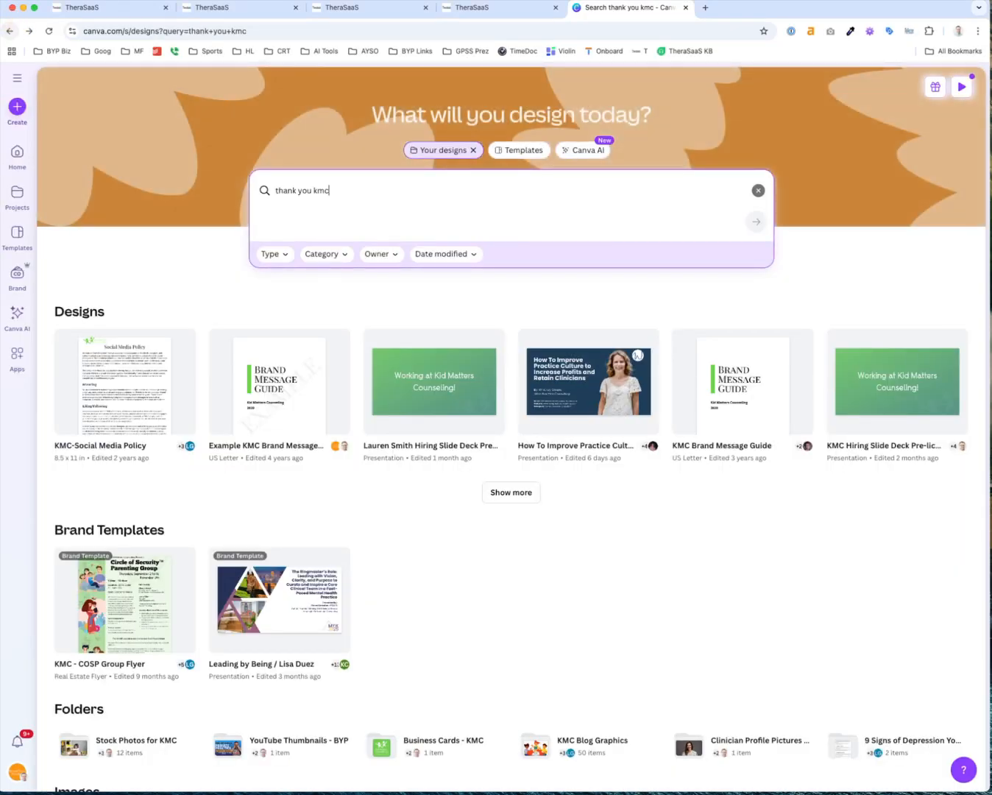
pyautogui.click(10, 30)
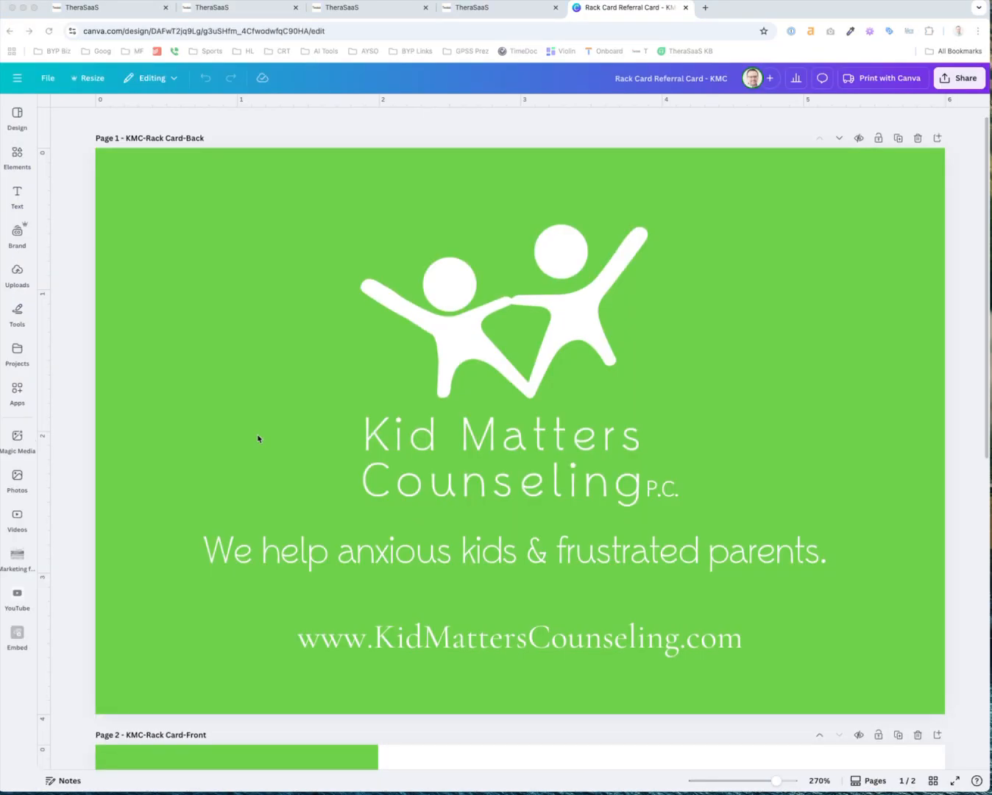
pyautogui.scroll(-7, 257, 439)
pyautogui.scroll(-2, 257, 439)
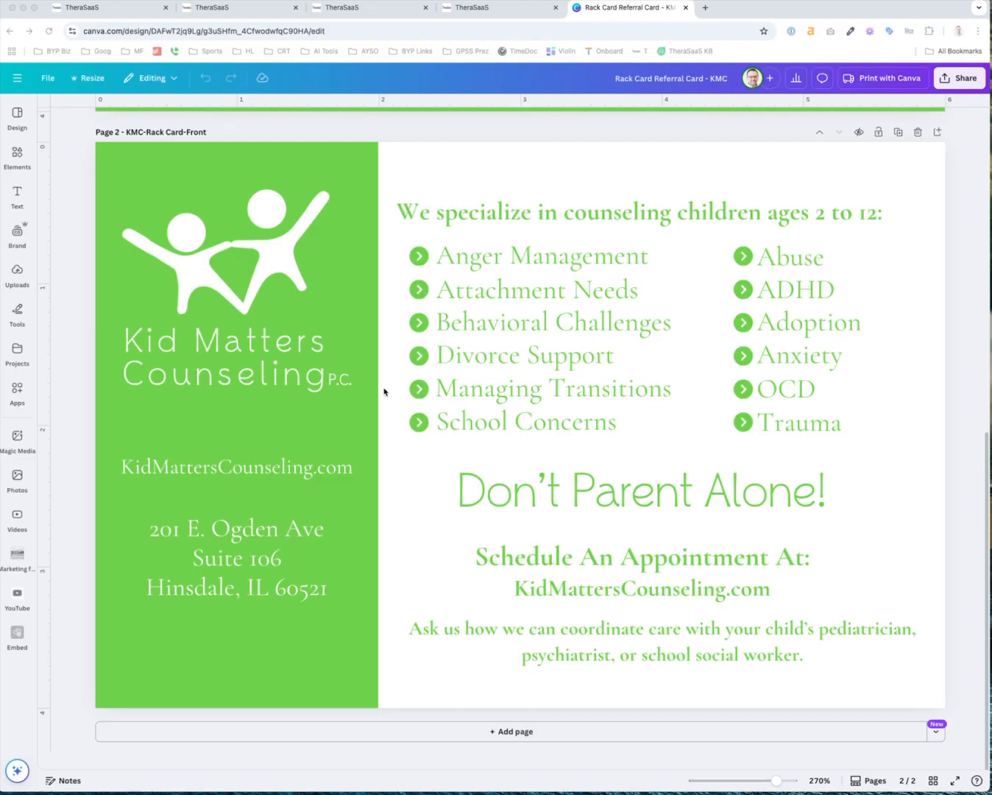
pyautogui.click(114, 8)
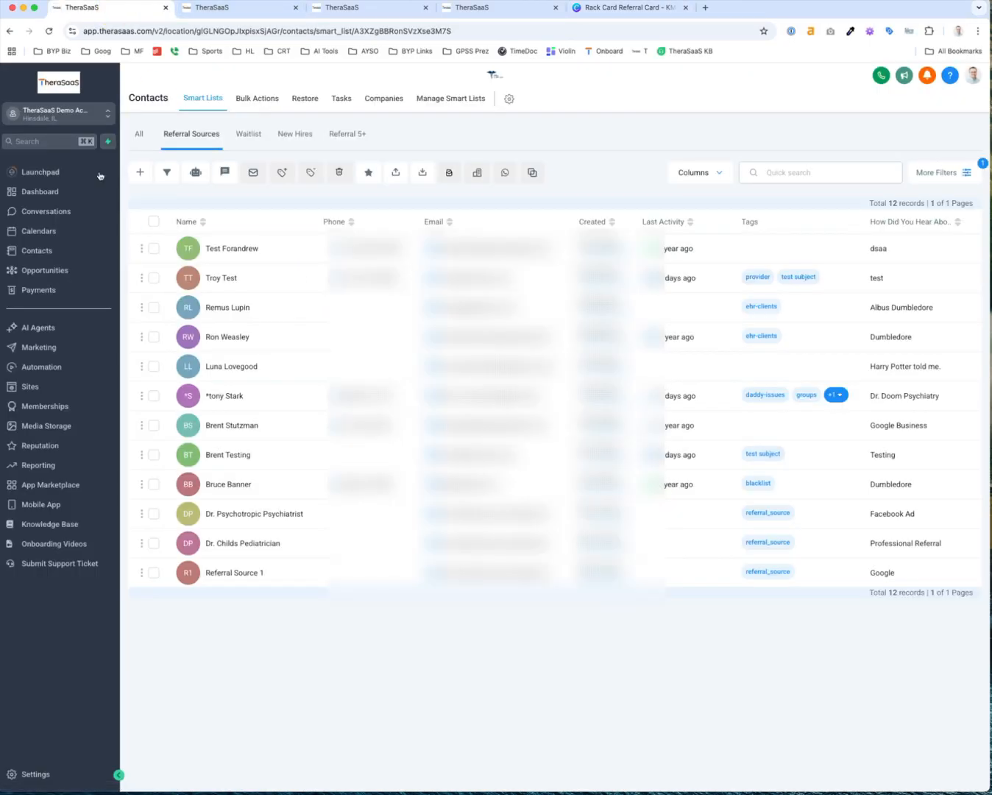
# Glance at the other account's tab, then open the demo account's Opportunities board
pyautogui.click(224, 13)
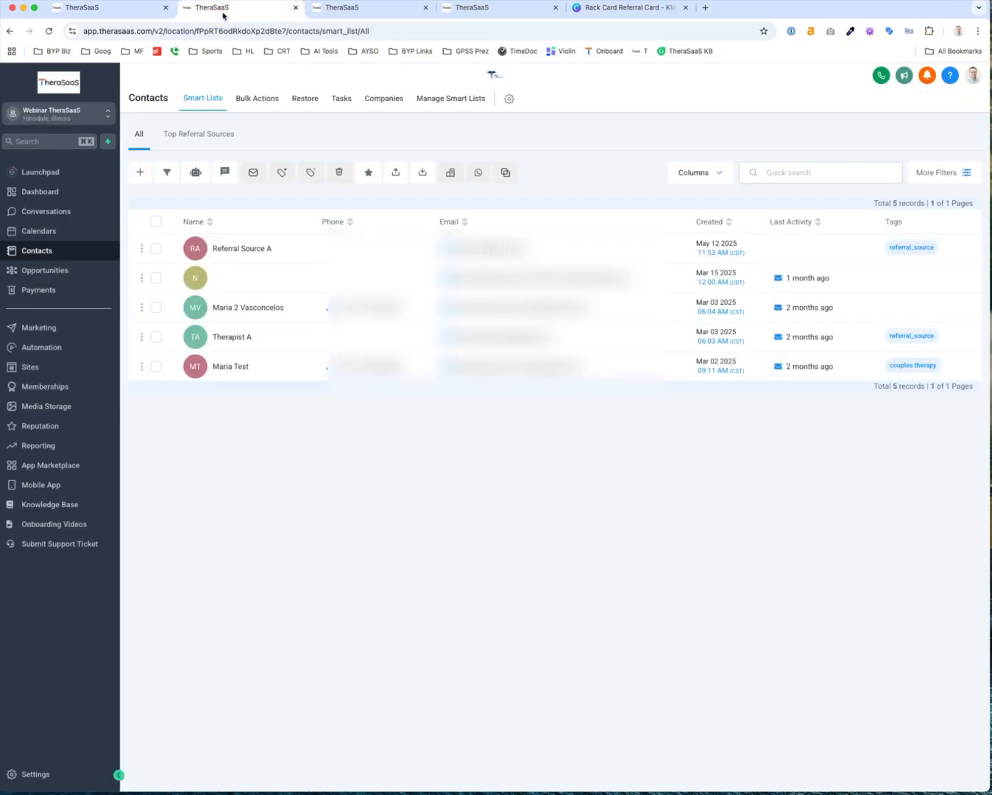
pyautogui.click(99, 12)
pyautogui.click(43, 269)
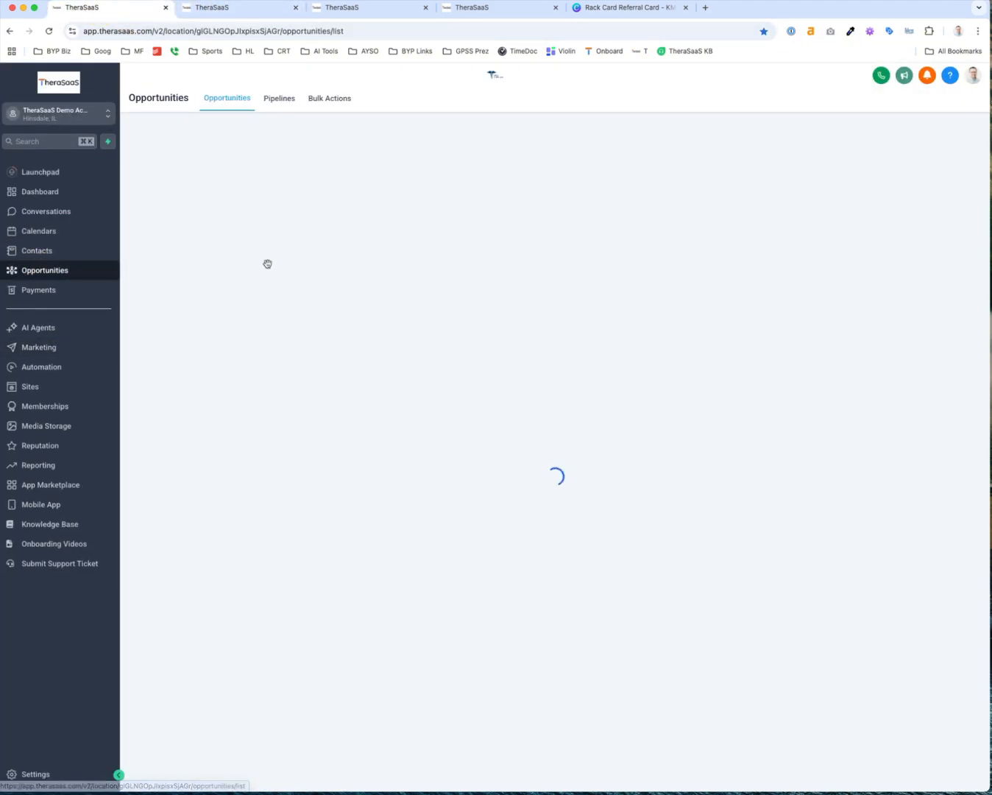